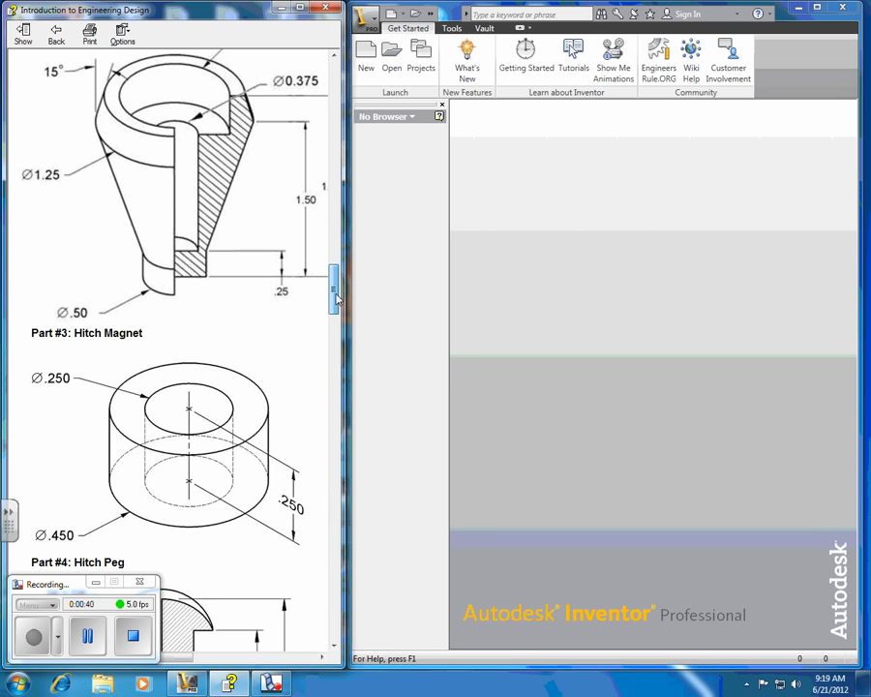
# Step: Look through the Miniature Train project instructions, including the introduction, train parts list, exploded view, tolerances and Train Body drawing
pyautogui.moveTo(336, 299)
pyautogui.mouseDown()
pyautogui.moveTo(339, 500)
pyautogui.moveTo(338, 360)
pyautogui.moveTo(352, 346)
pyautogui.moveTo(353, 163)
pyautogui.moveTo(352, 184)
pyautogui.mouseUp()
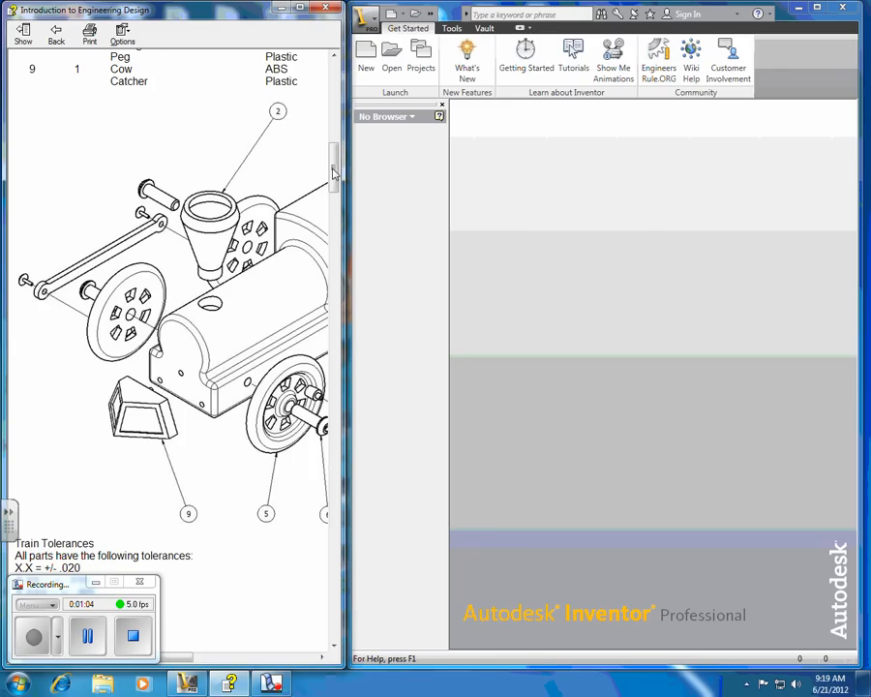
pyautogui.moveTo(334, 173); pyautogui.dragTo(334, 147)
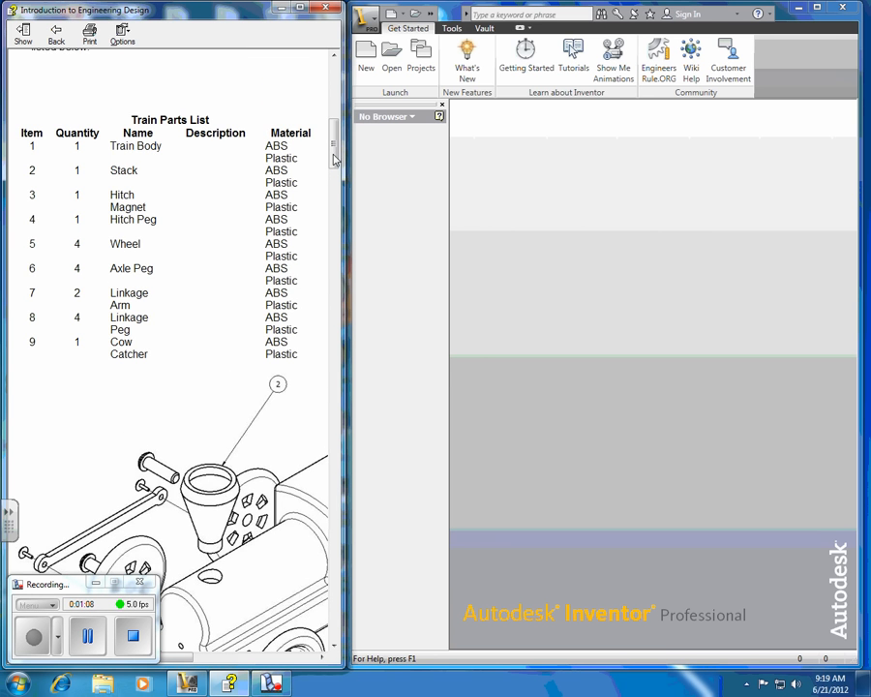
pyautogui.moveTo(334, 160); pyautogui.dragTo(335, 220)
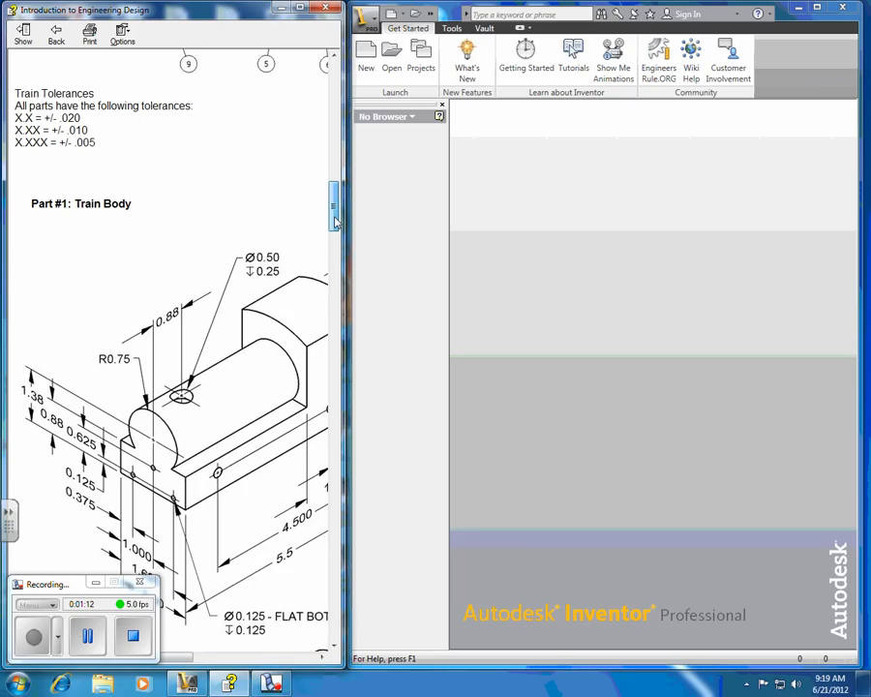
pyautogui.moveTo(335, 221); pyautogui.dragTo(338, 246)
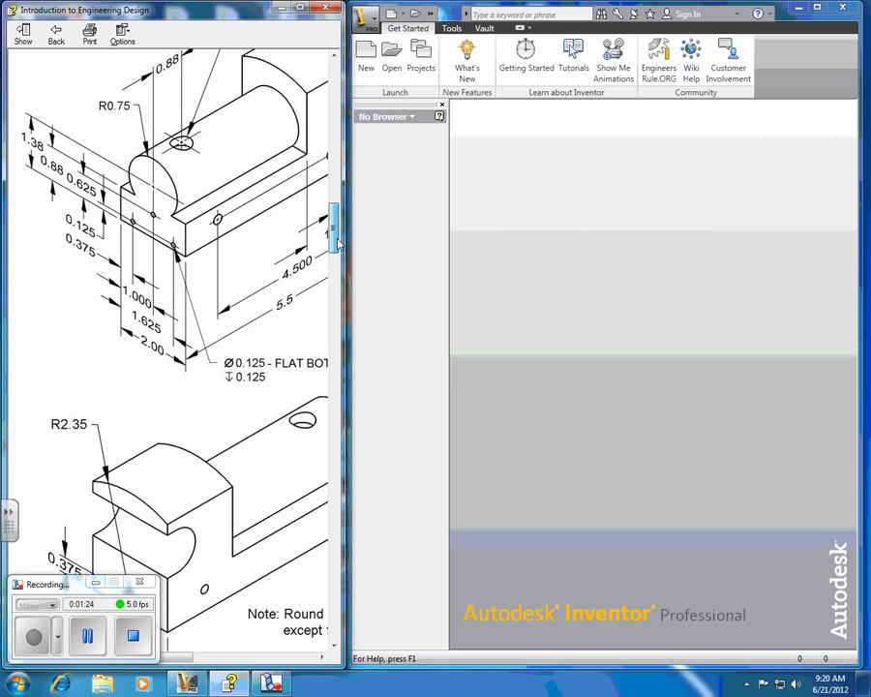
pyautogui.moveTo(338, 246); pyautogui.dragTo(344, 93)
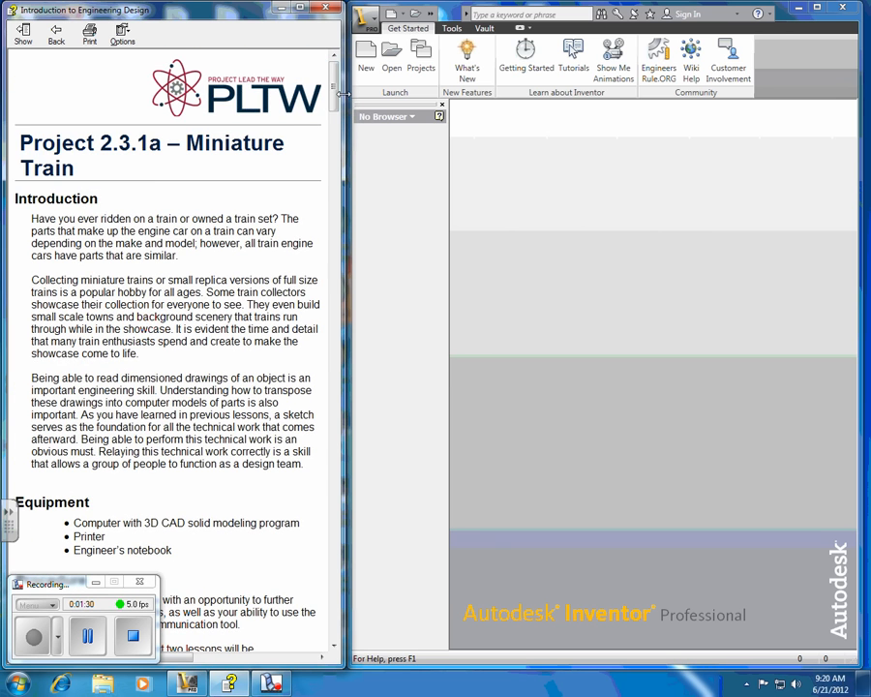
pyautogui.moveTo(333, 83)
pyautogui.mouseDown()
pyautogui.moveTo(334, 166)
pyautogui.moveTo(338, 83)
pyautogui.mouseUp()
pyautogui.moveTo(334, 87); pyautogui.dragTo(330, 165)
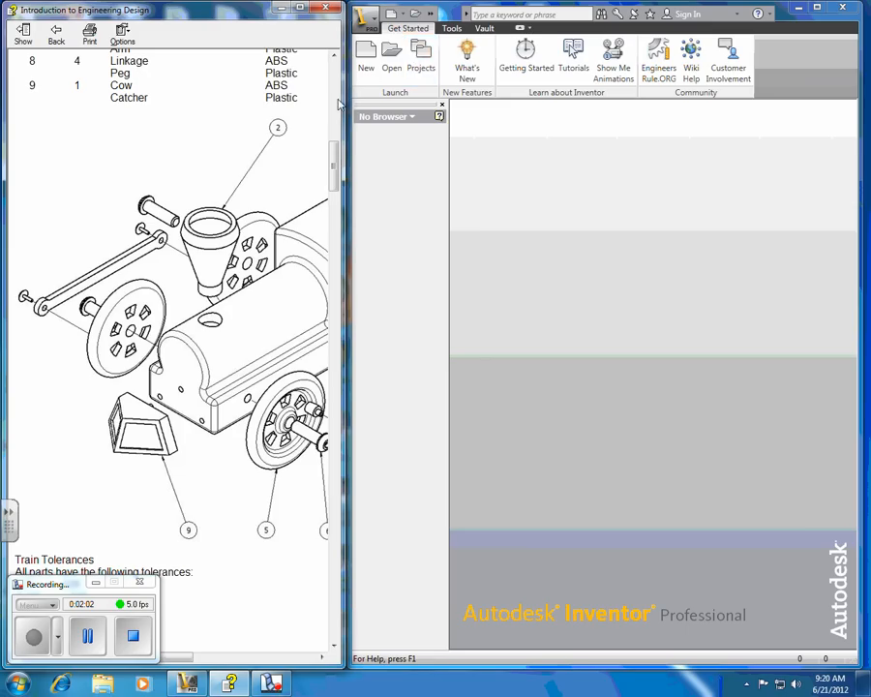
# Step: Start a new single-user Inventor project and name it Train
pyautogui.click(423, 55)
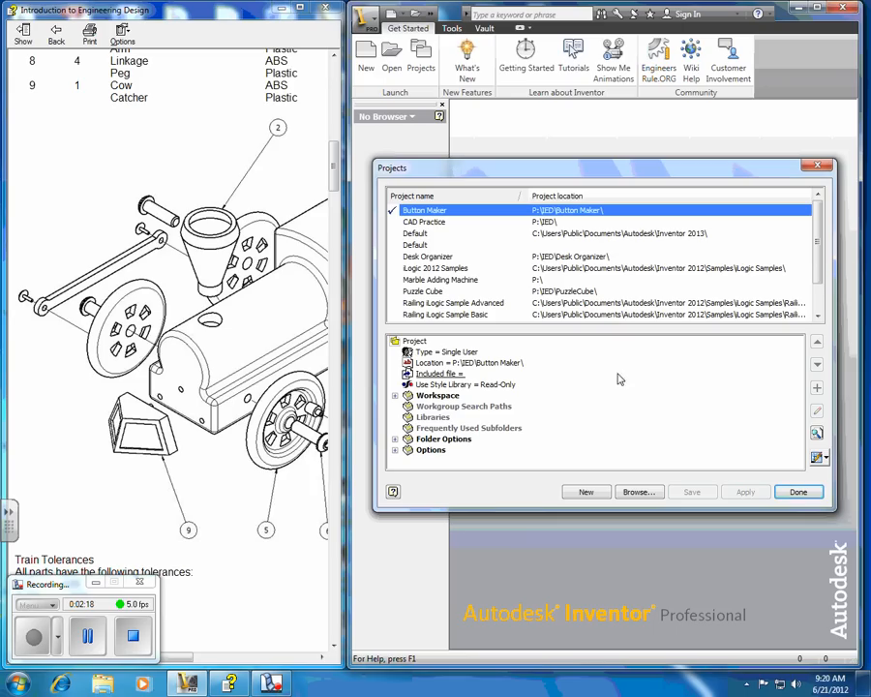
pyautogui.click(586, 492)
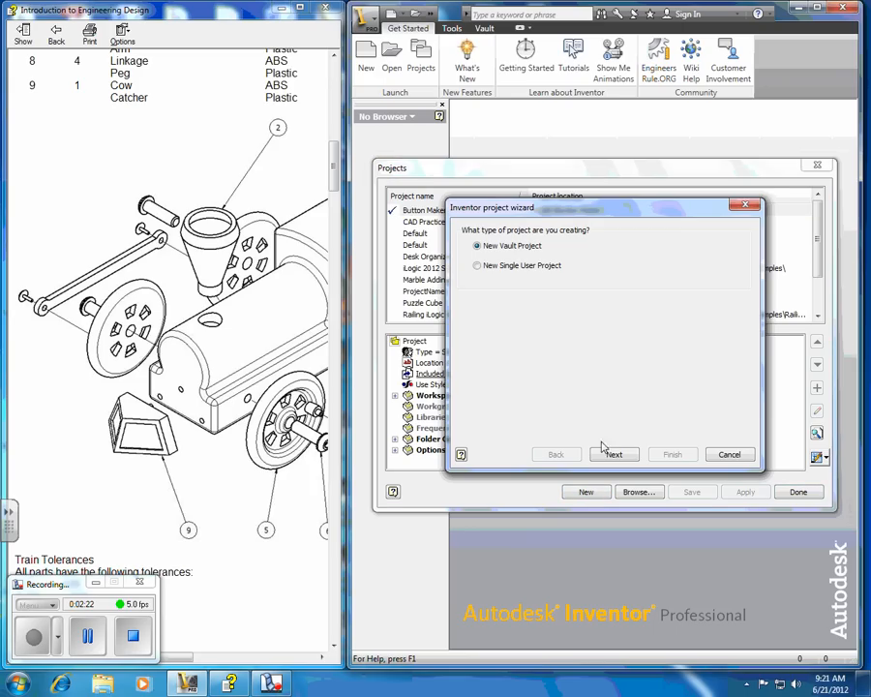
pyautogui.click(477, 267)
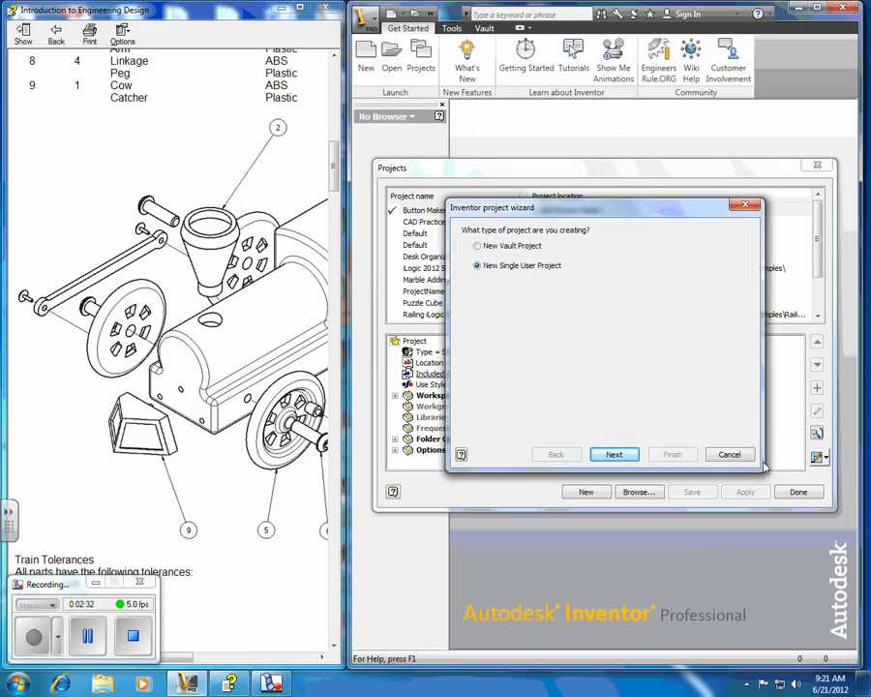
pyautogui.click(626, 457)
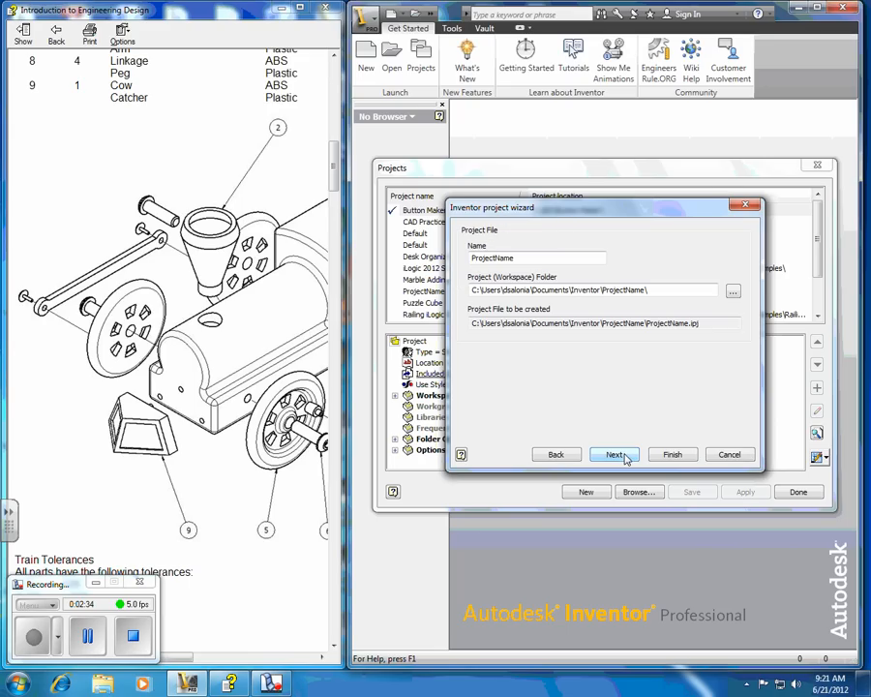
pyautogui.doubleClick(544, 261)
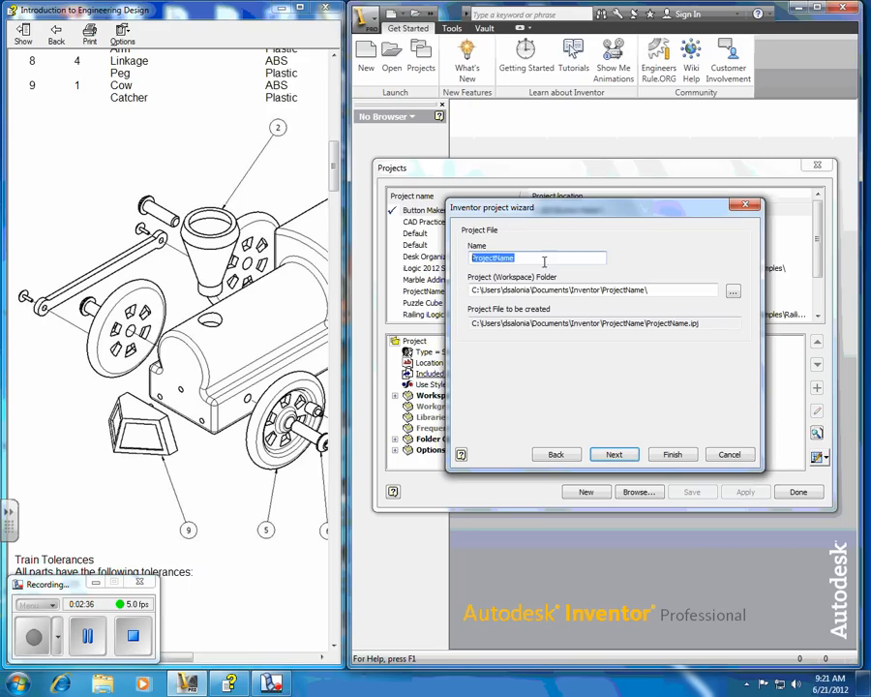
pyautogui.write('Train')
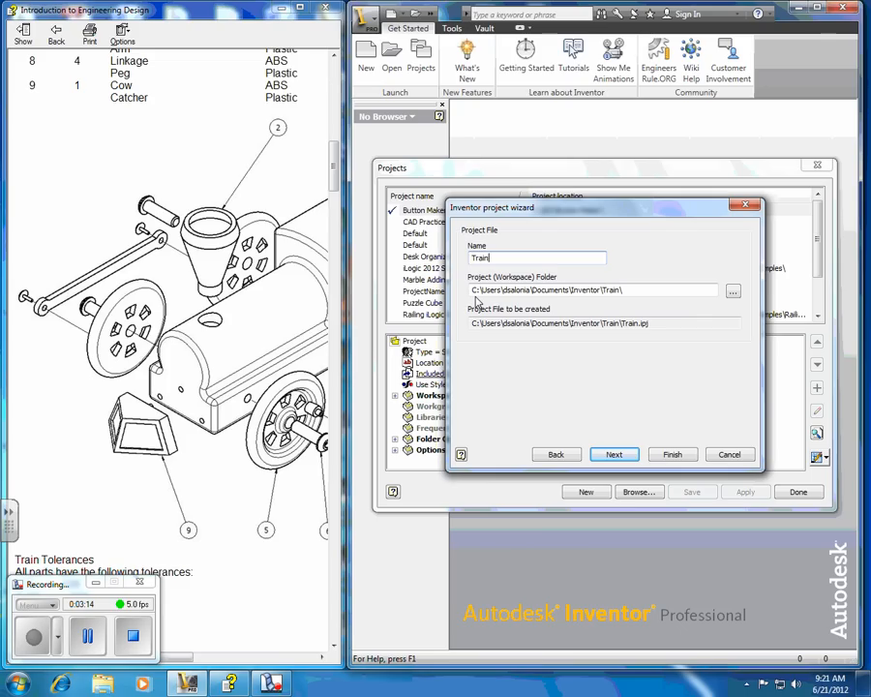
# Step: Browse for the project's workspace location and select the personal P: network drive
pyautogui.click(733, 294)
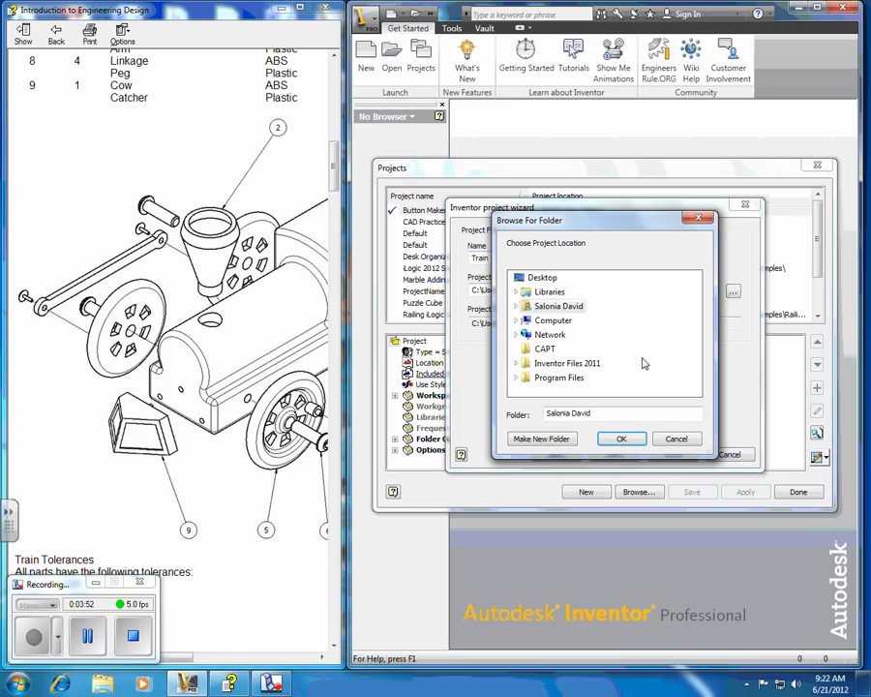
pyautogui.doubleClick(551, 320)
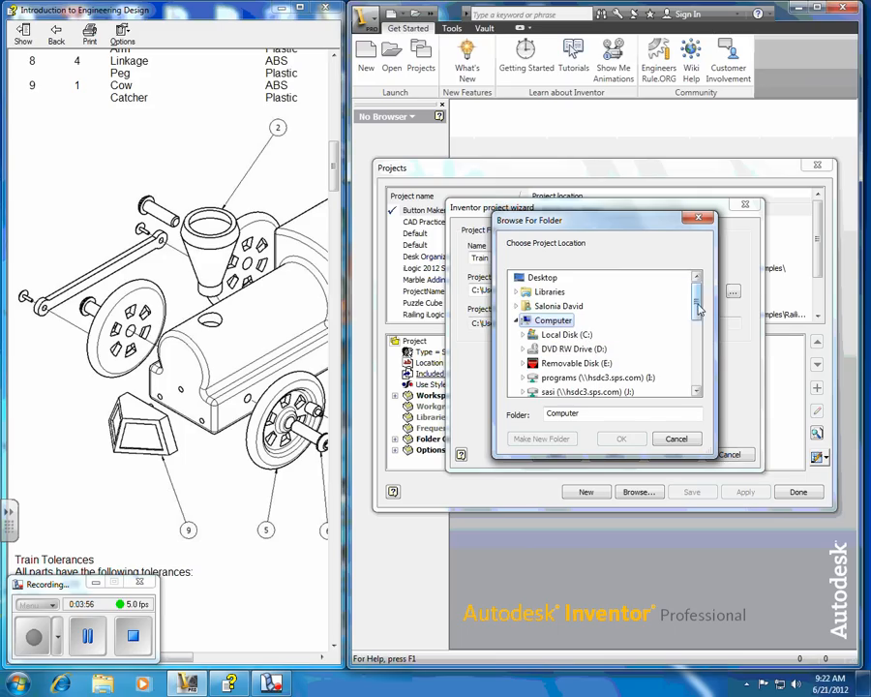
pyautogui.moveTo(697, 292); pyautogui.dragTo(699, 336)
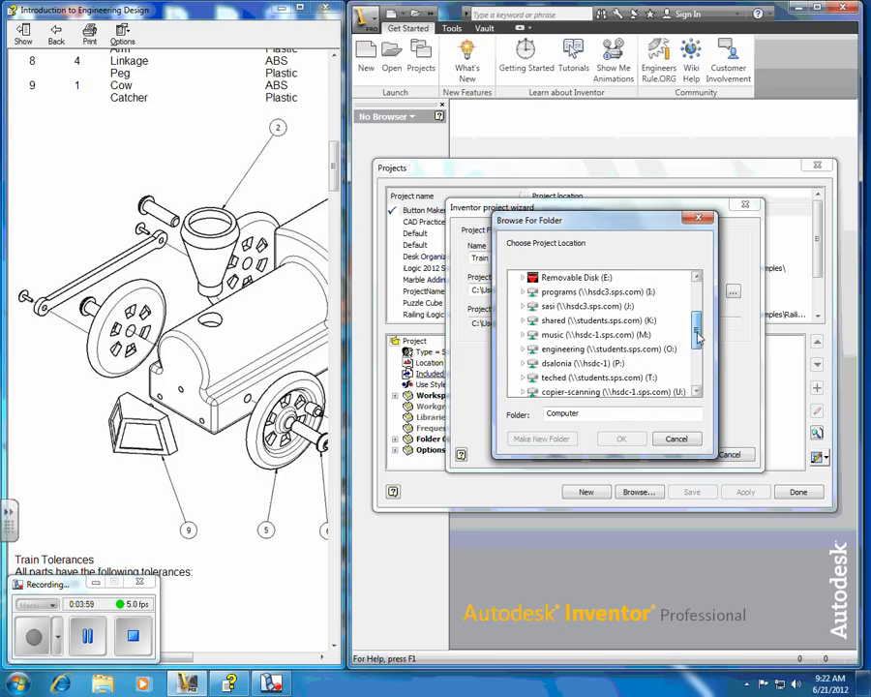
pyautogui.click(562, 364)
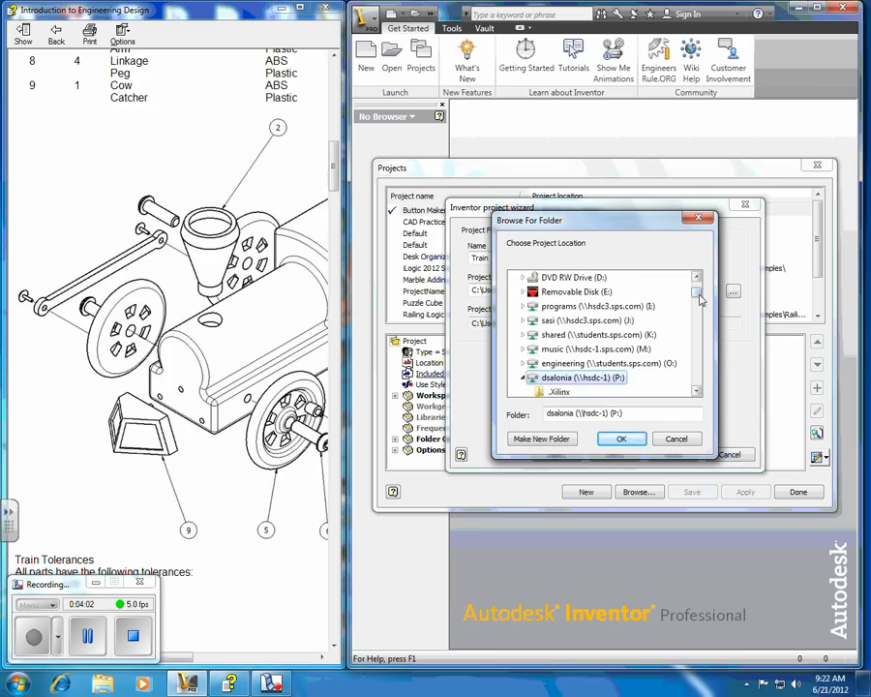
pyautogui.moveTo(699, 297); pyautogui.dragTo(699, 324)
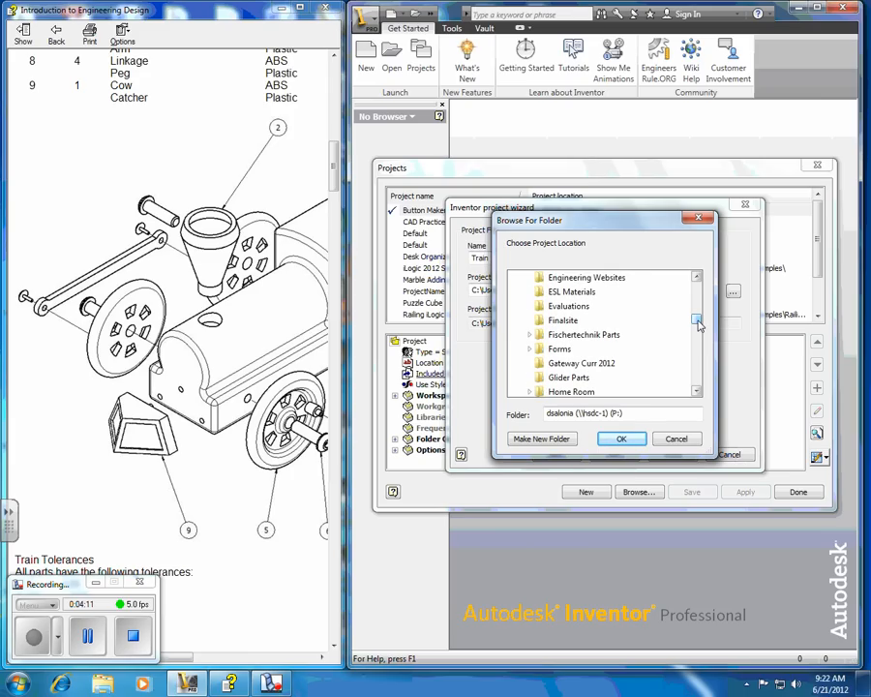
# Step: Create a folder named Train2012 as the project's workspace and finish creating the project
pyautogui.click(539, 441)
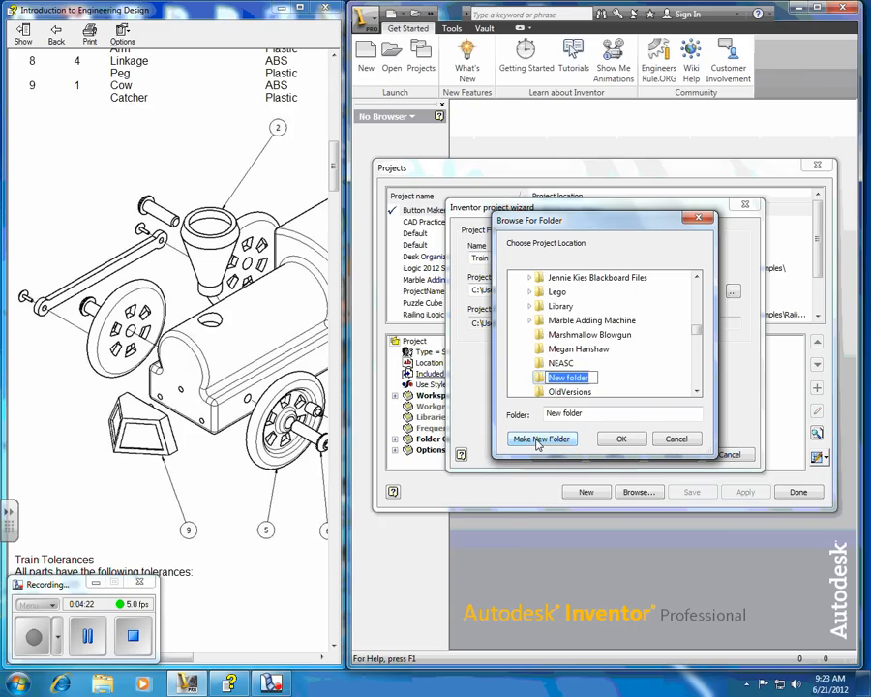
pyautogui.write('Train')
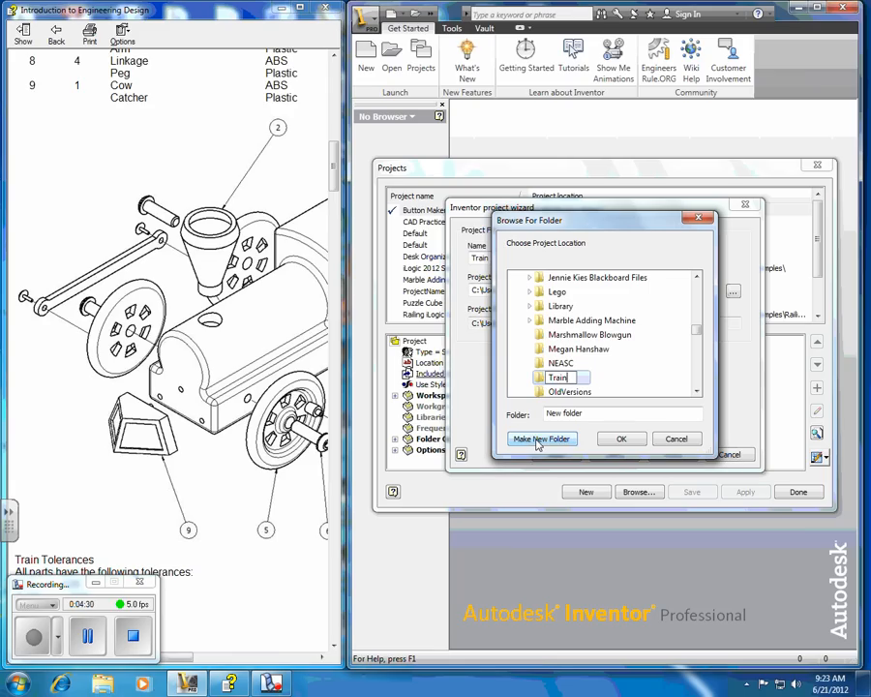
pyautogui.write('2012')
pyautogui.press('Return')
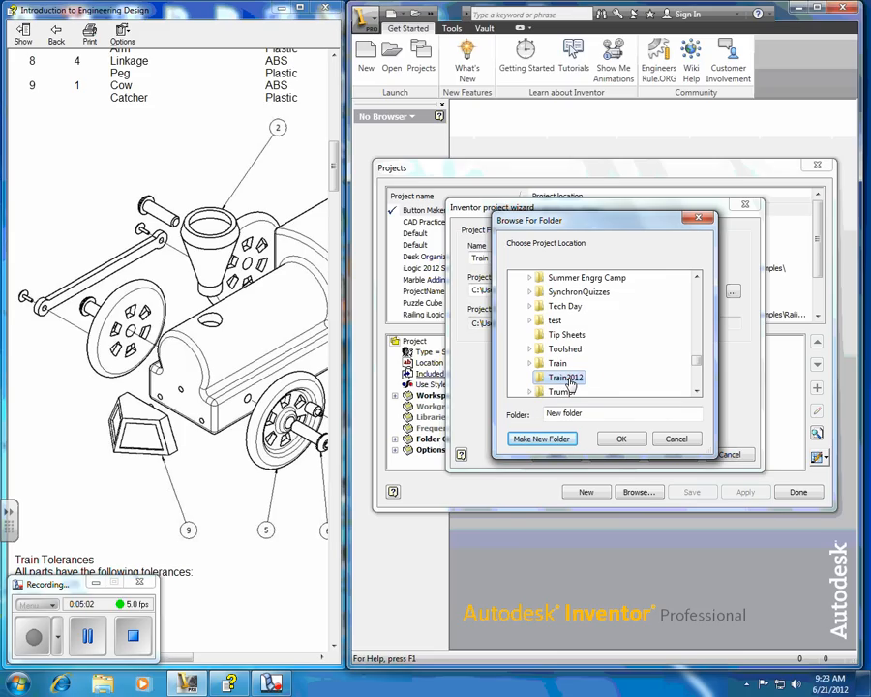
pyautogui.click(622, 441)
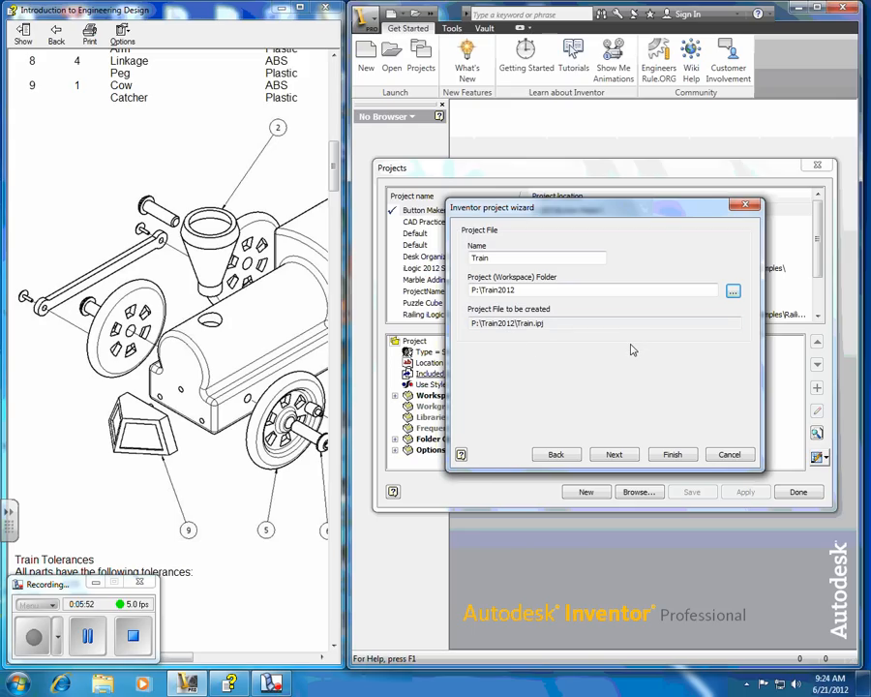
pyautogui.click(683, 457)
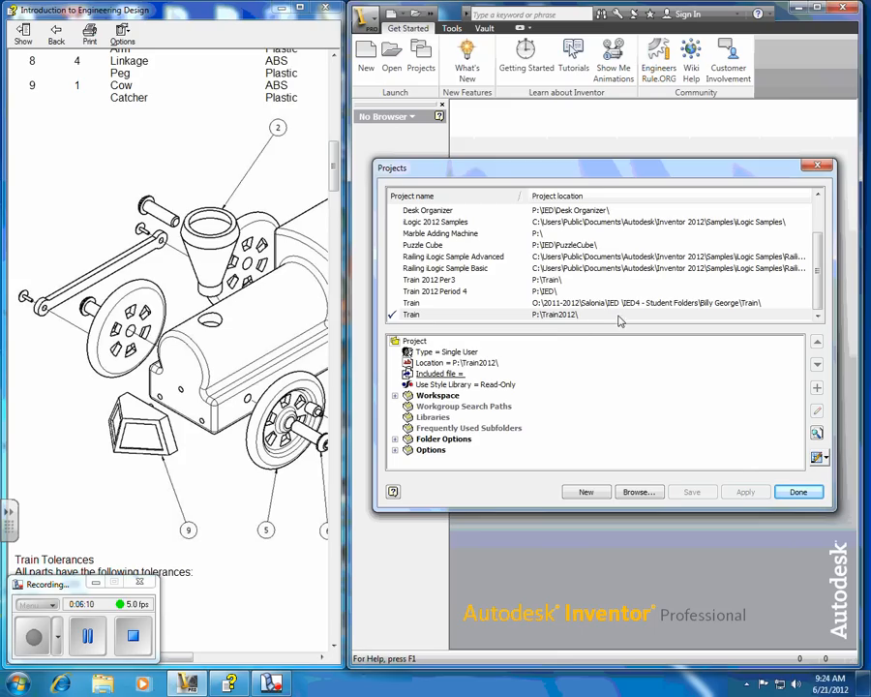
pyautogui.click(799, 492)
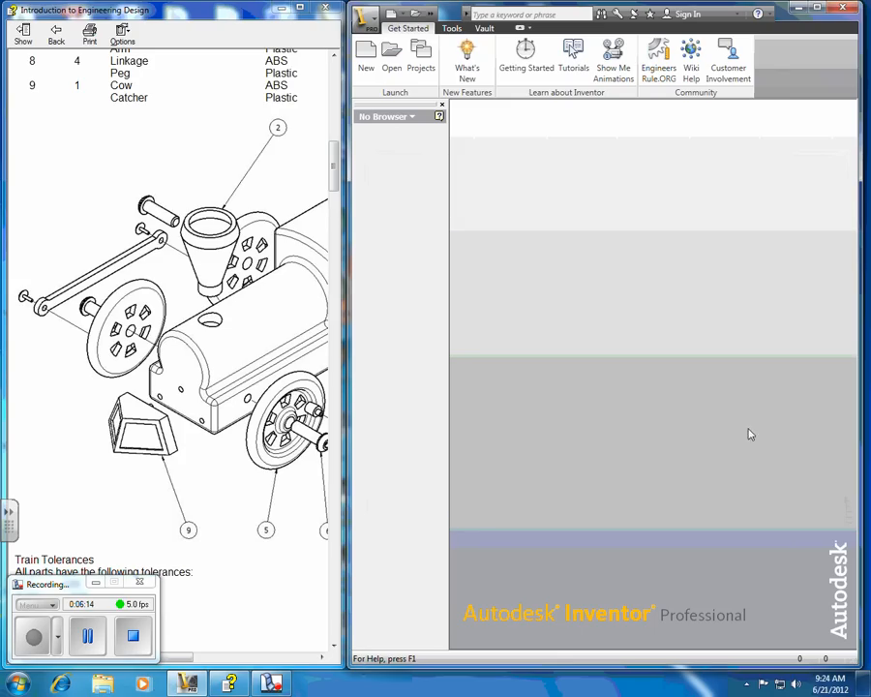
# Step: Create a new part from the default Standard.ipt template in the Train project
pyautogui.click(367, 55)
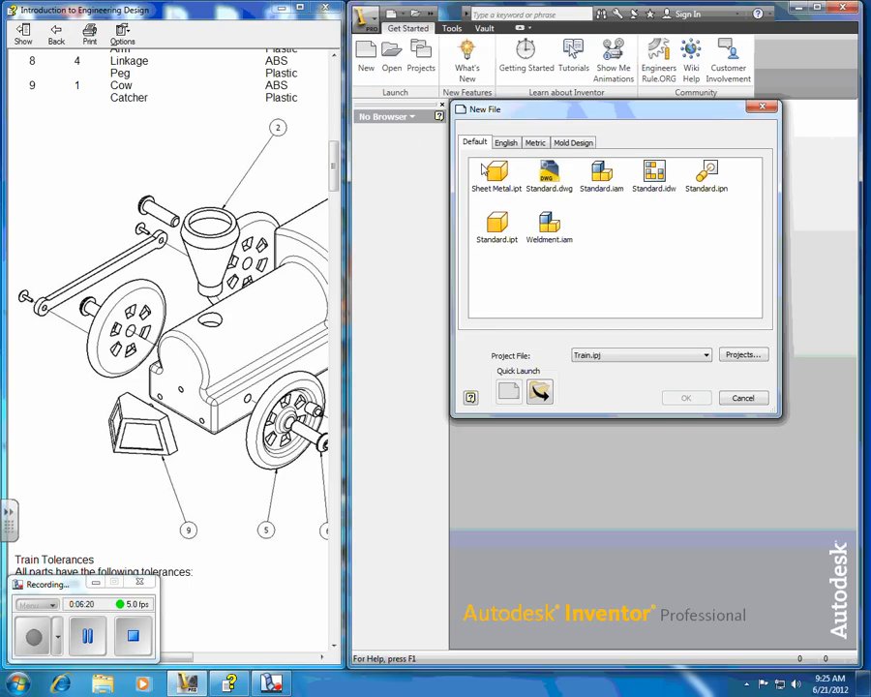
pyautogui.click(496, 231)
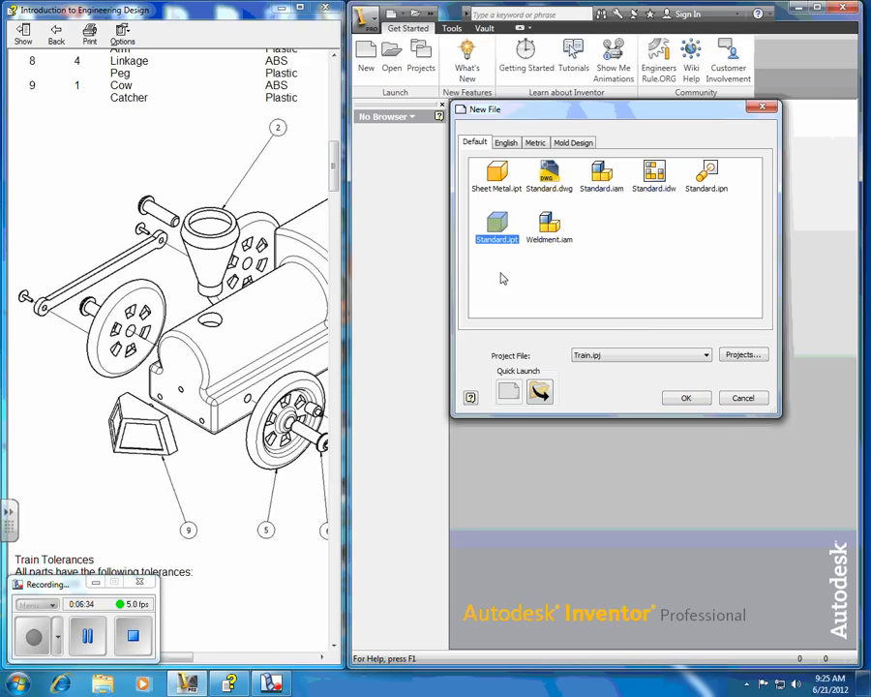
pyautogui.click(688, 398)
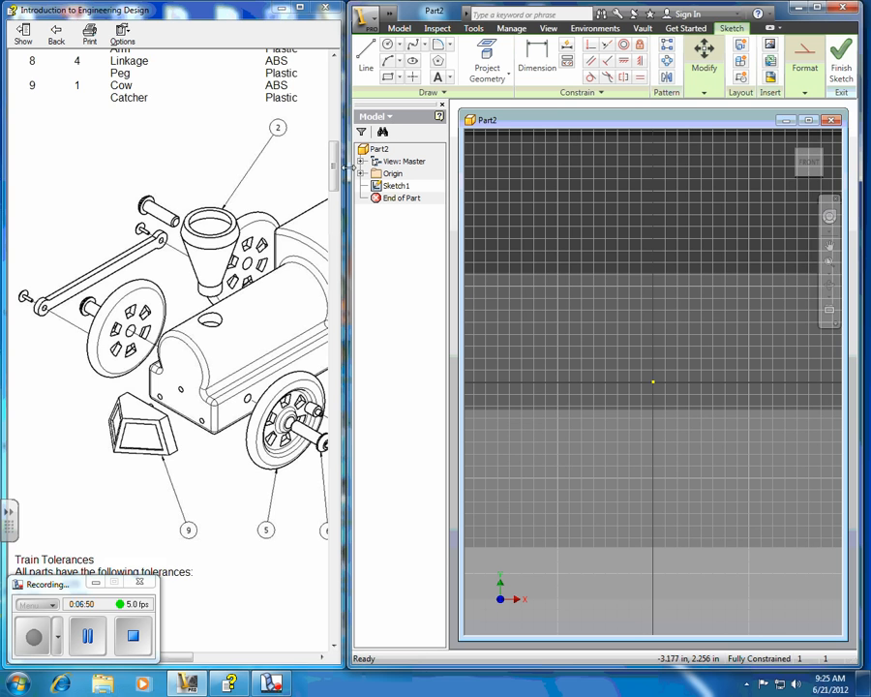
# Step: Examine the Part #1 Train Body drawing, covering the dimensions in both the front and rear views and the edge-rounding note
pyautogui.moveTo(336, 170); pyautogui.dragTo(334, 211)
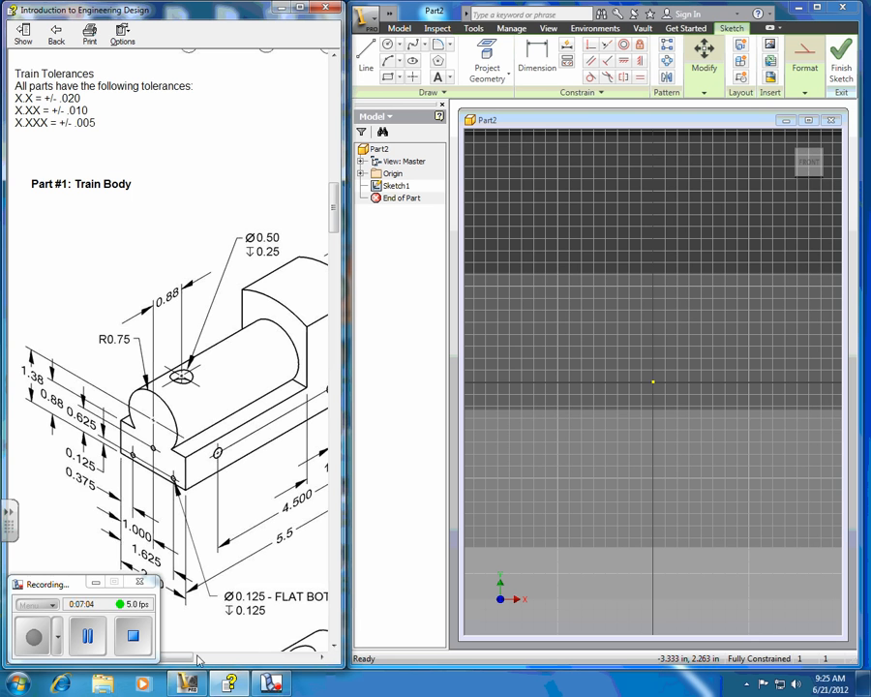
pyautogui.moveTo(194, 658)
pyautogui.mouseDown()
pyautogui.moveTo(283, 662)
pyautogui.moveTo(180, 662)
pyautogui.mouseUp()
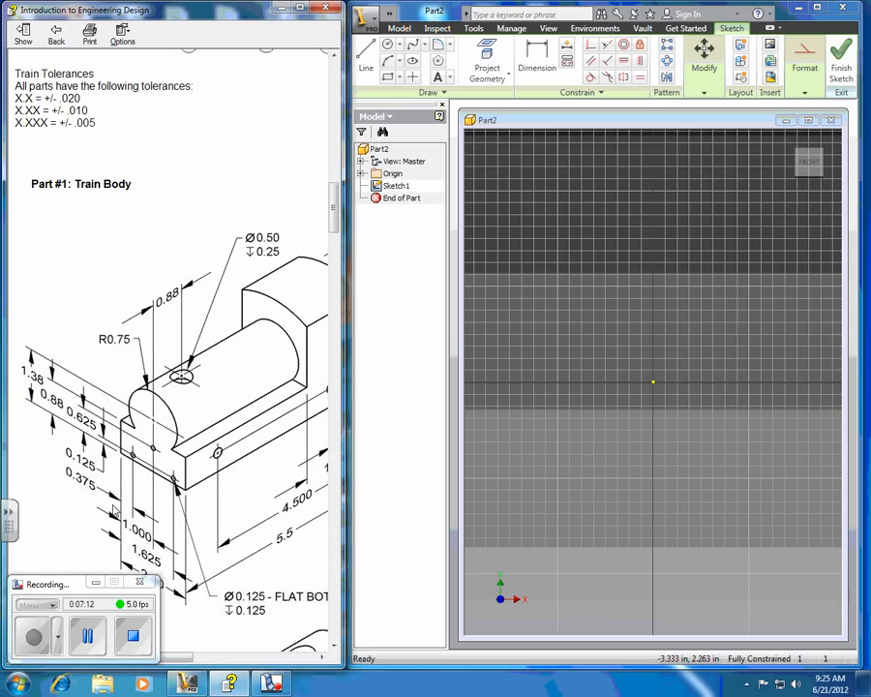
pyautogui.click(95, 584)
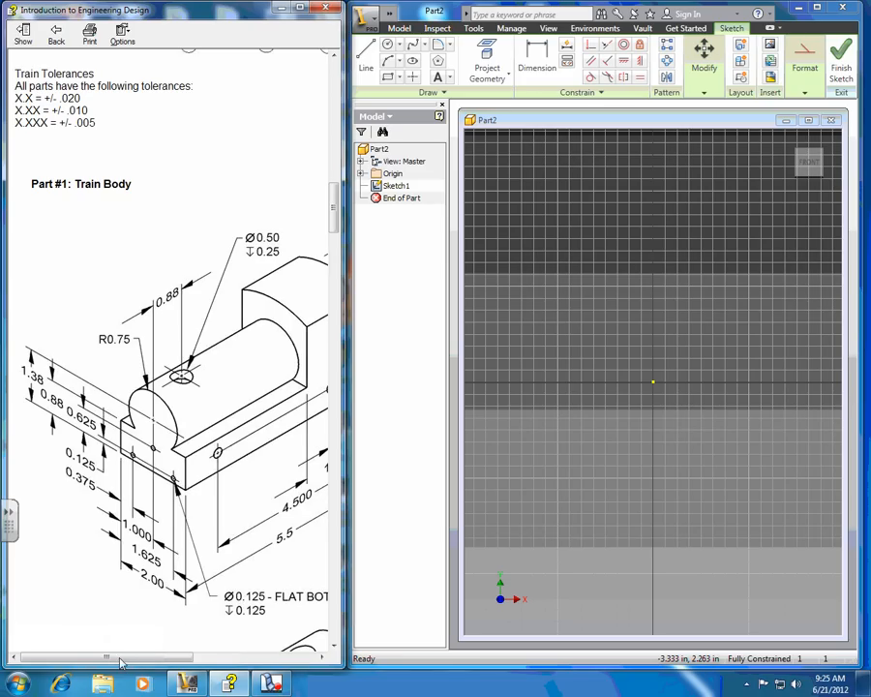
pyautogui.moveTo(120, 659); pyautogui.dragTo(149, 666)
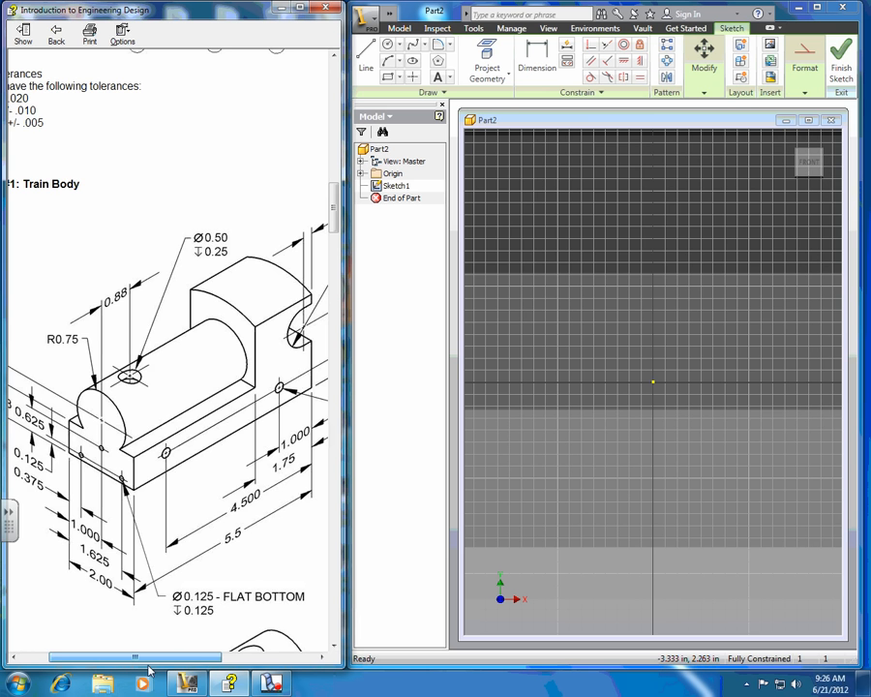
pyautogui.moveTo(150, 670)
pyautogui.mouseDown()
pyautogui.moveTo(223, 681)
pyautogui.moveTo(149, 681)
pyautogui.moveTo(169, 681)
pyautogui.moveTo(160, 681)
pyautogui.mouseUp()
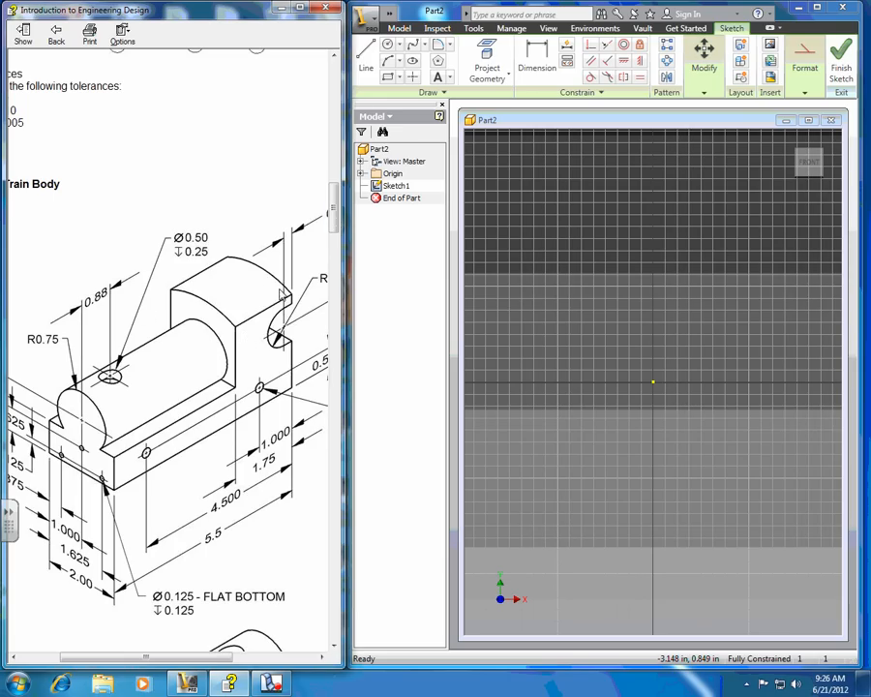
pyautogui.scroll(-10, 338, 222)
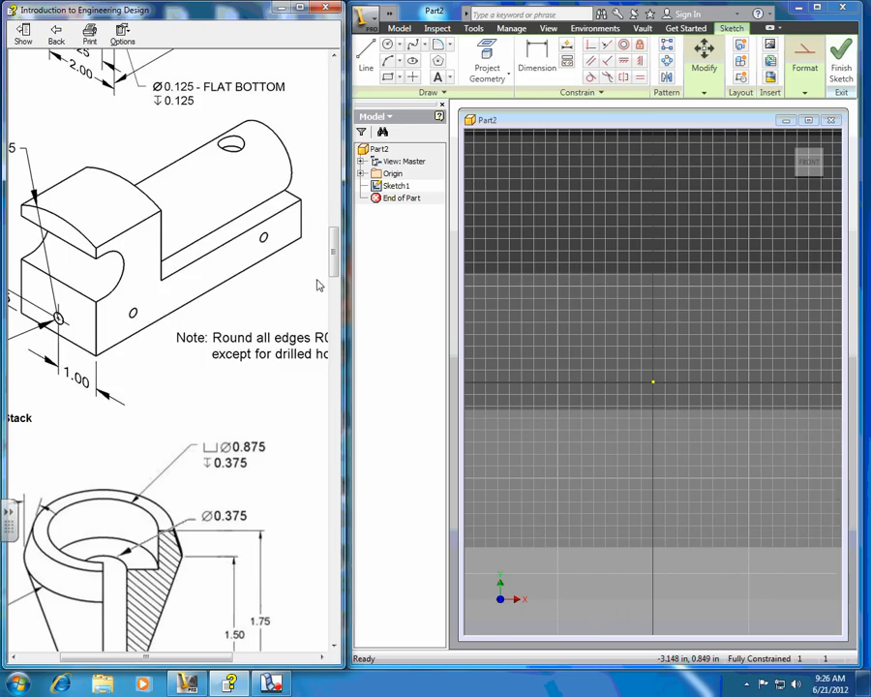
pyautogui.moveTo(177, 659); pyautogui.dragTo(150, 662)
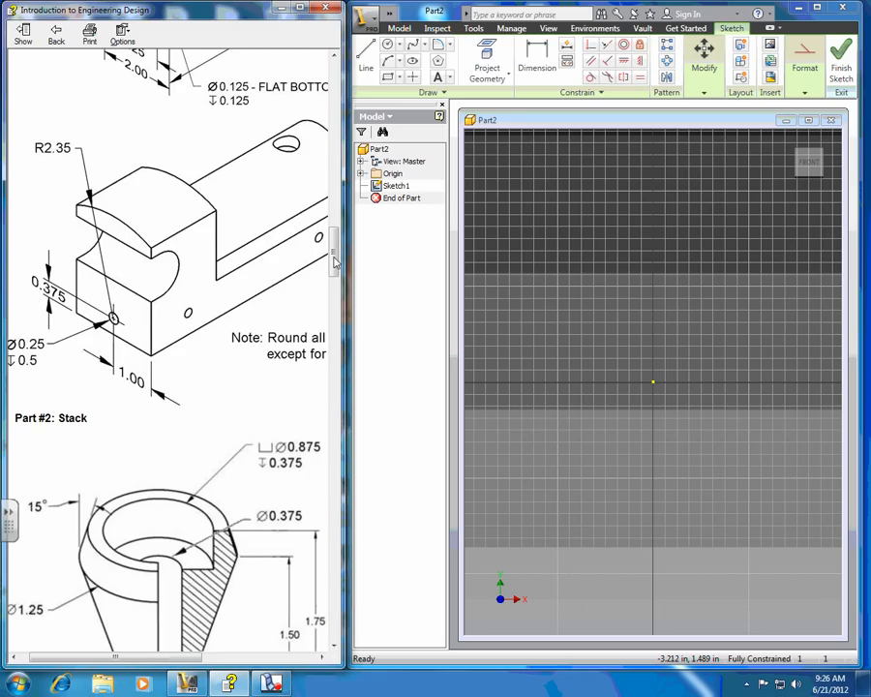
pyautogui.moveTo(335, 261)
pyautogui.mouseDown()
pyautogui.moveTo(336, 227)
pyautogui.moveTo(336, 245)
pyautogui.mouseUp()
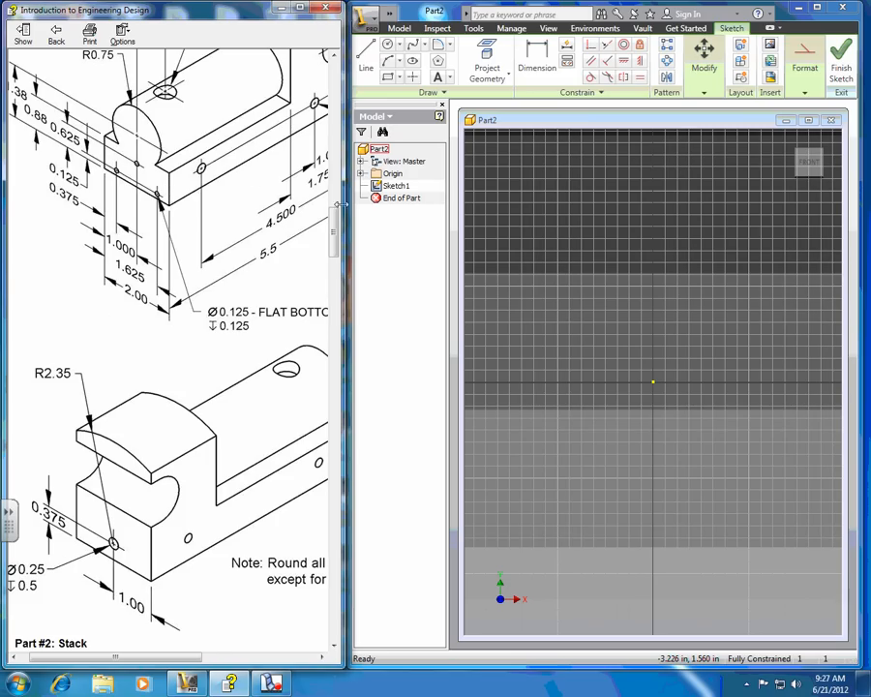
pyautogui.scroll(3, 127, 335)
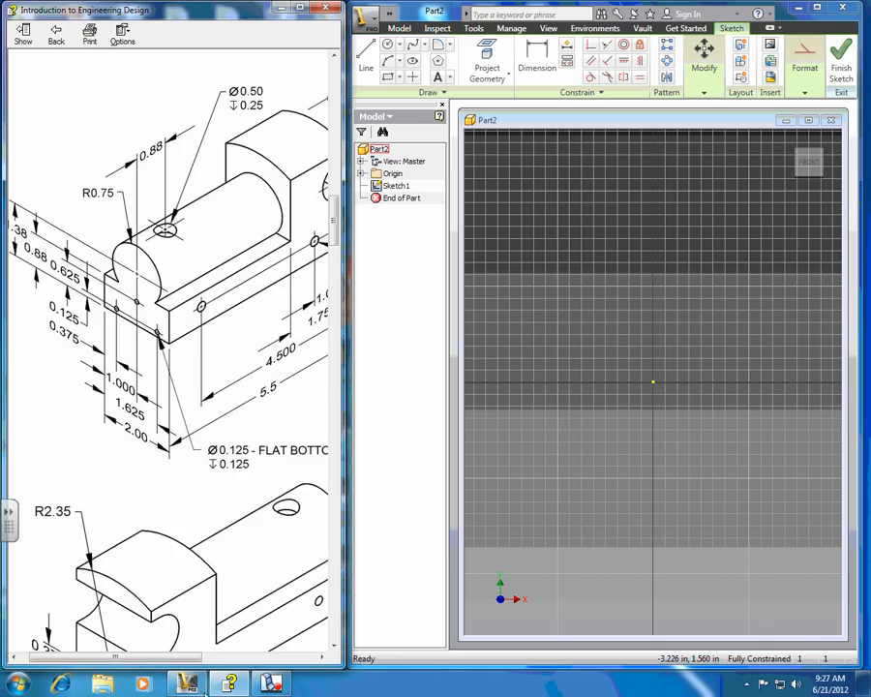
# Step: Sketch a two-point rectangle about 1.09 in wide and 1.30 in high, with its bottom edge running through the origin
pyautogui.moveTo(191, 658); pyautogui.dragTo(255, 662)
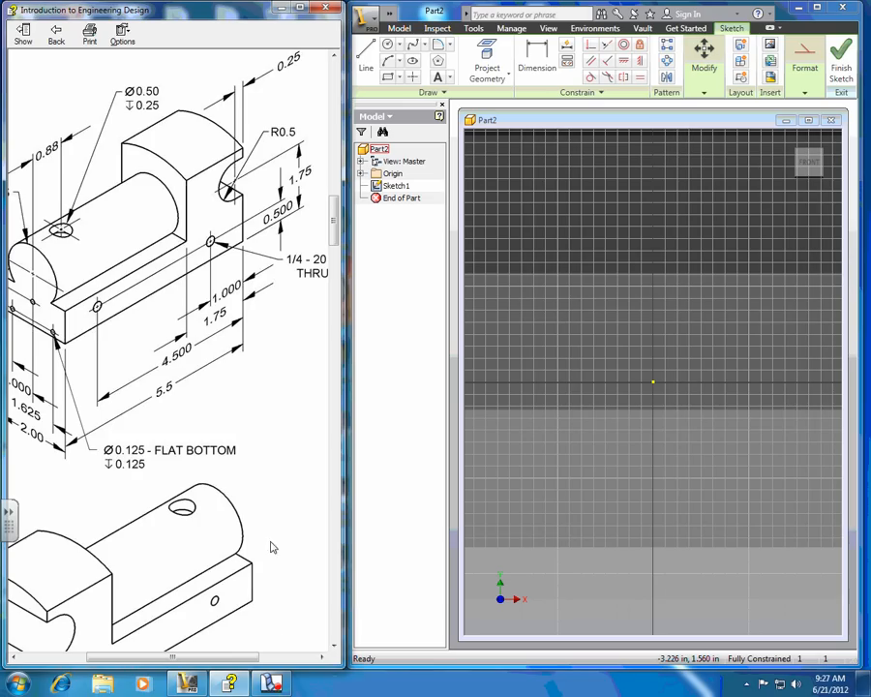
pyautogui.moveTo(242, 664); pyautogui.dragTo(198, 662)
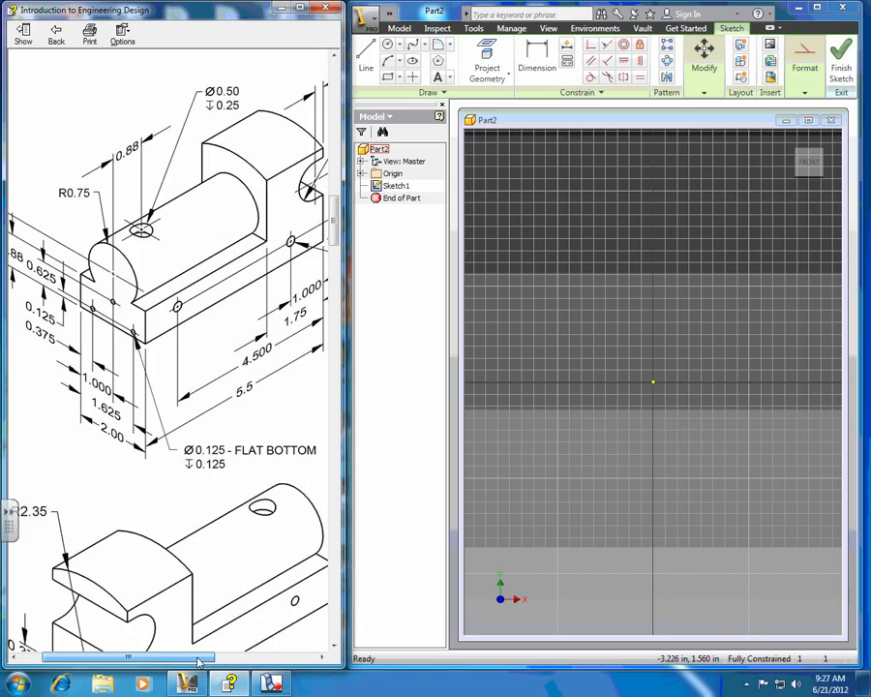
pyautogui.scroll(-3, 315, 262)
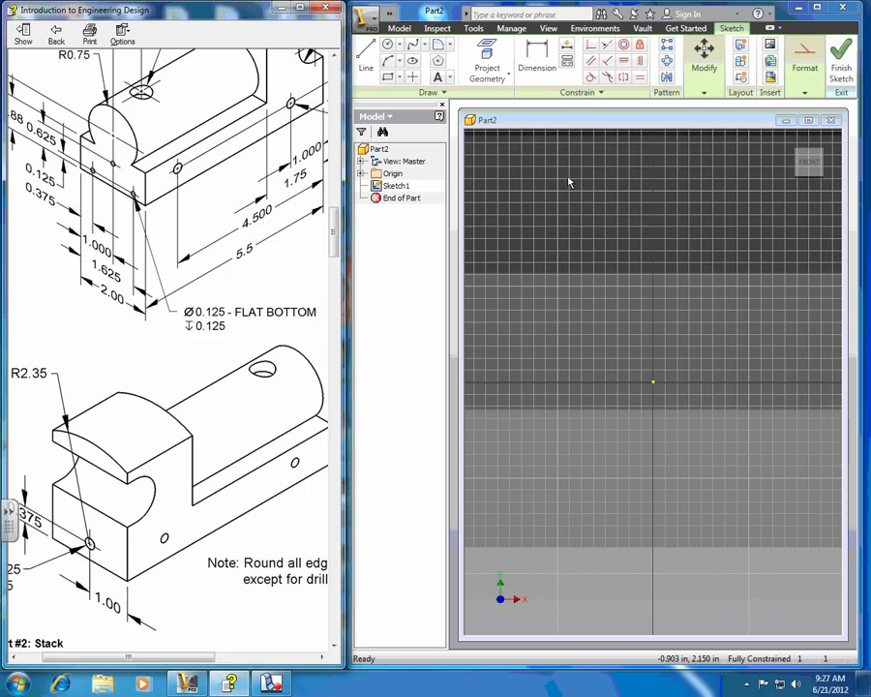
pyautogui.click(388, 75)
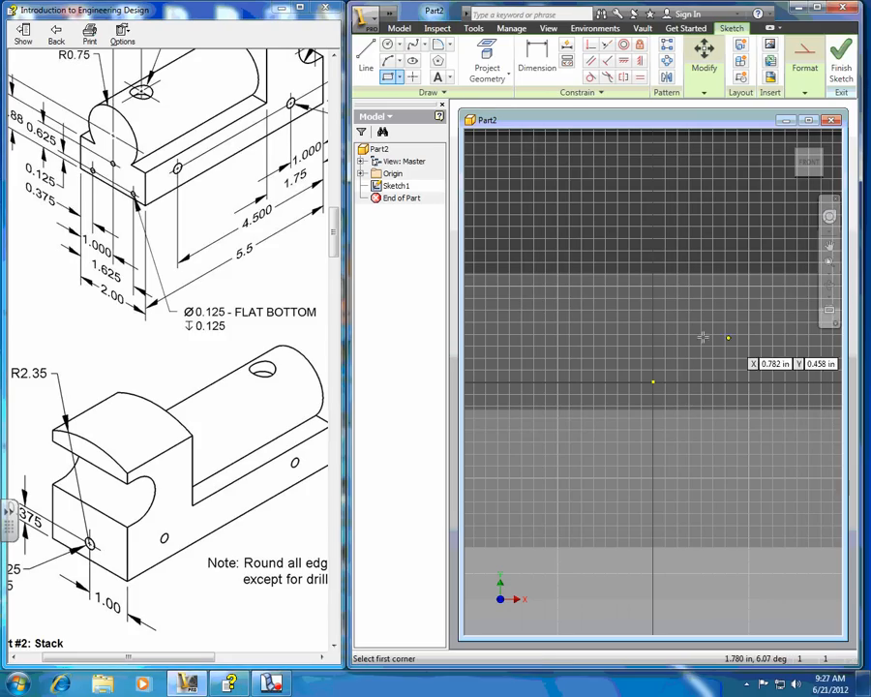
pyautogui.click(601, 258)
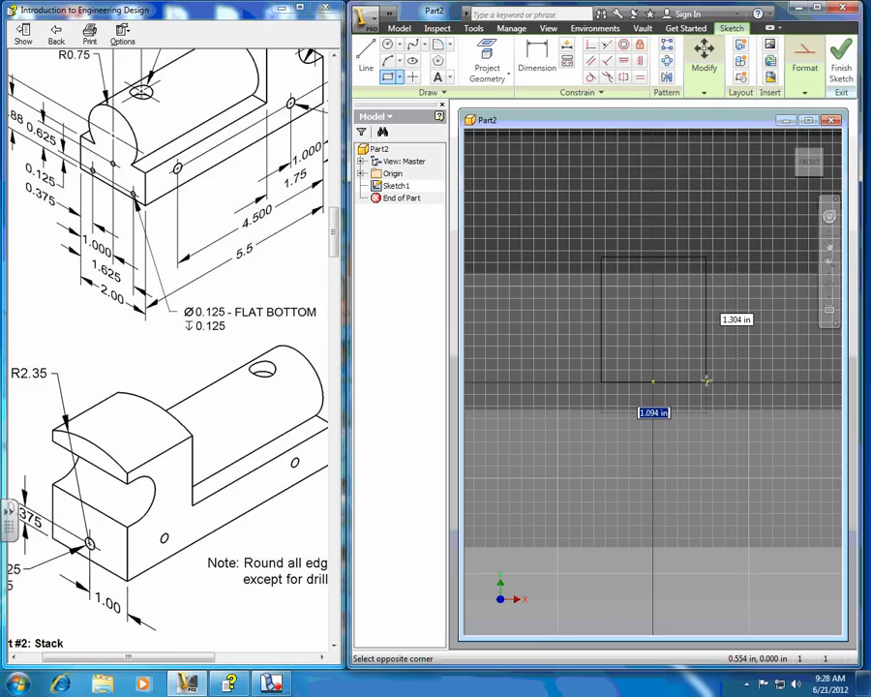
pyautogui.click(706, 380)
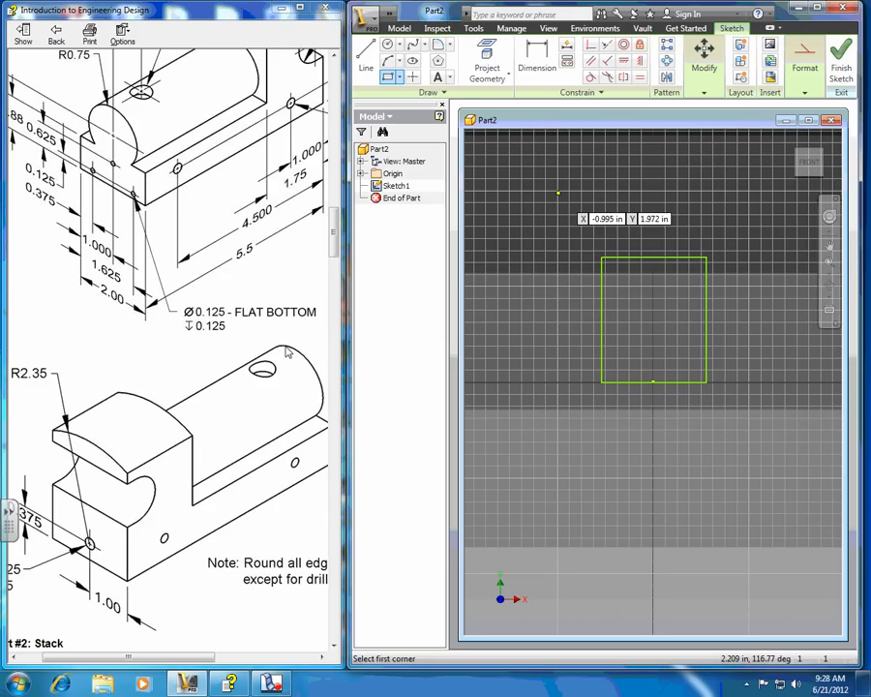
# Step: Dimension the rectangle's bottom edge and set its width to 2 in
pyautogui.click(550, 50)
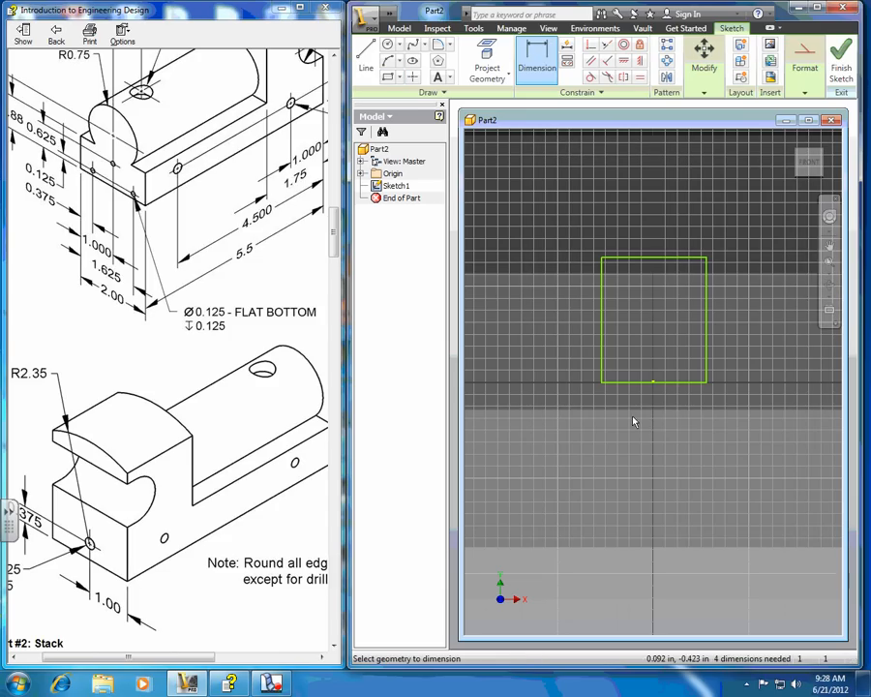
pyautogui.click(630, 384)
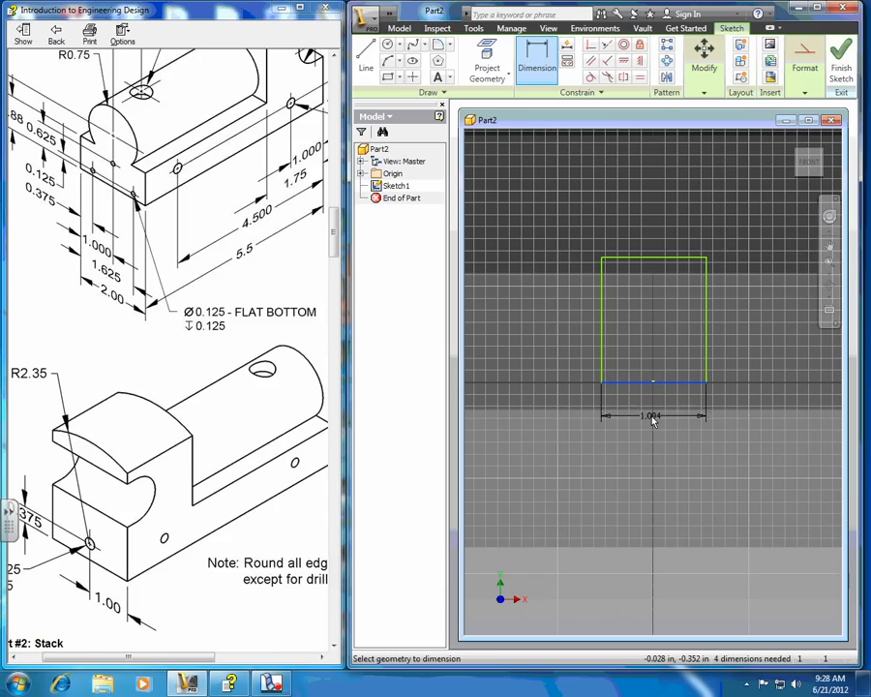
pyautogui.click(654, 418)
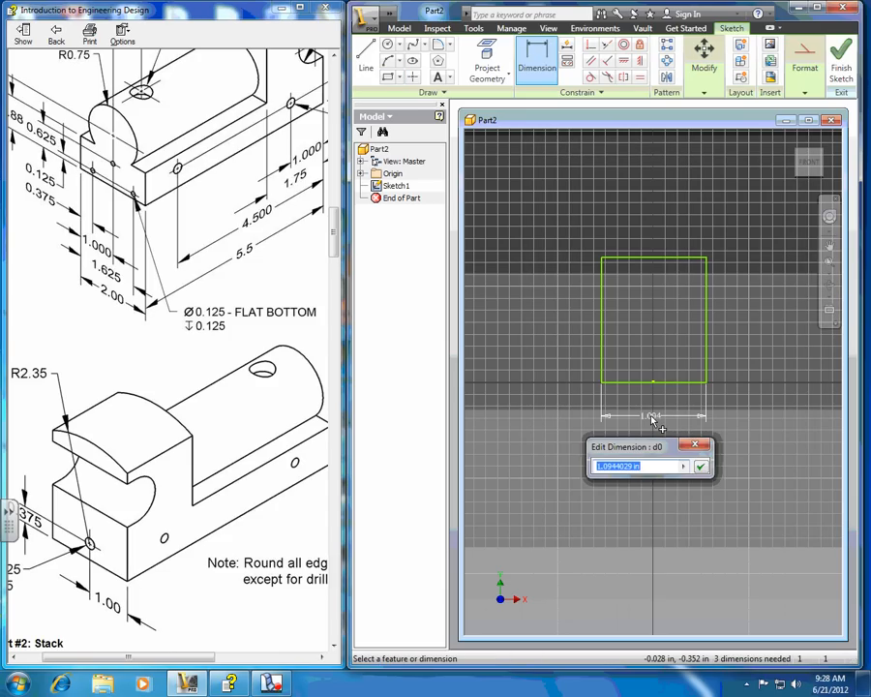
pyautogui.write('2')
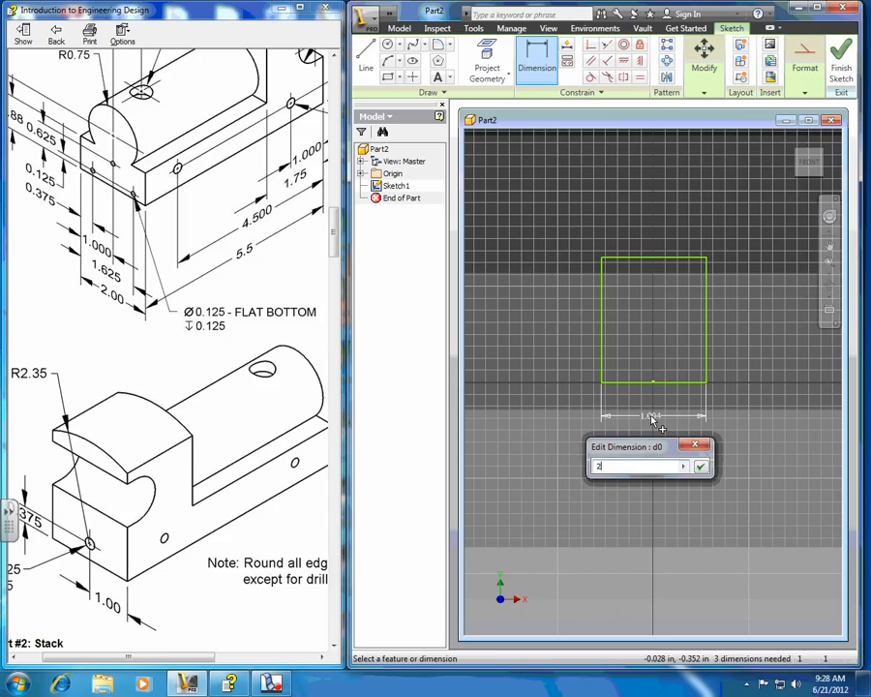
pyautogui.click(702, 468)
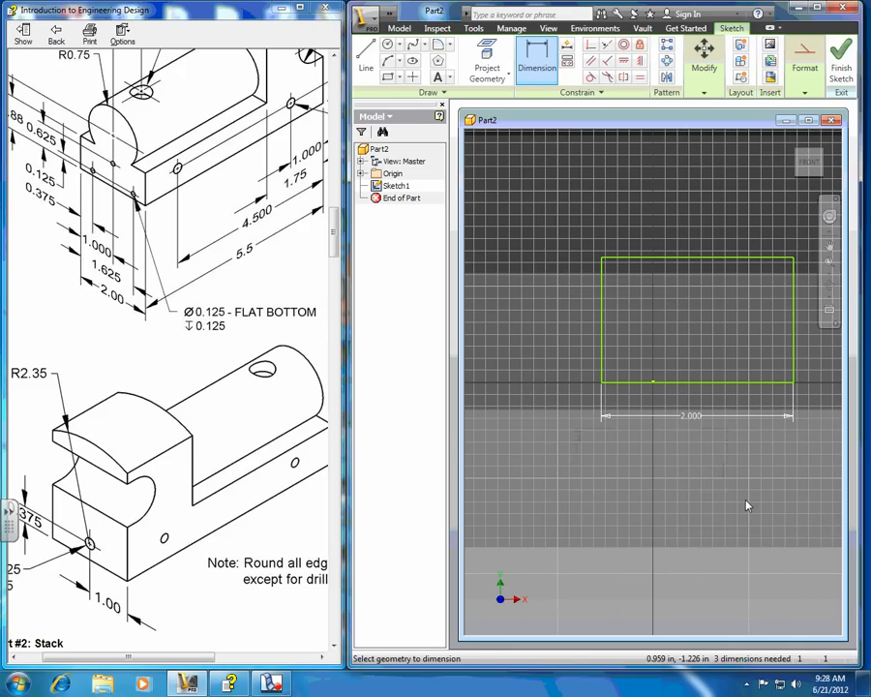
# Step: Place a sketch center point inside the rectangle, aligned with the midpoint of its bottom edge and about 0.35 in above it
pyautogui.scroll(3, 746, 504)
pyautogui.moveTo(746, 504)
pyautogui.mouseDown(button='middle')
pyautogui.moveTo(646, 483)
pyautogui.moveTo(647, 468)
pyautogui.mouseUp(button='middle')
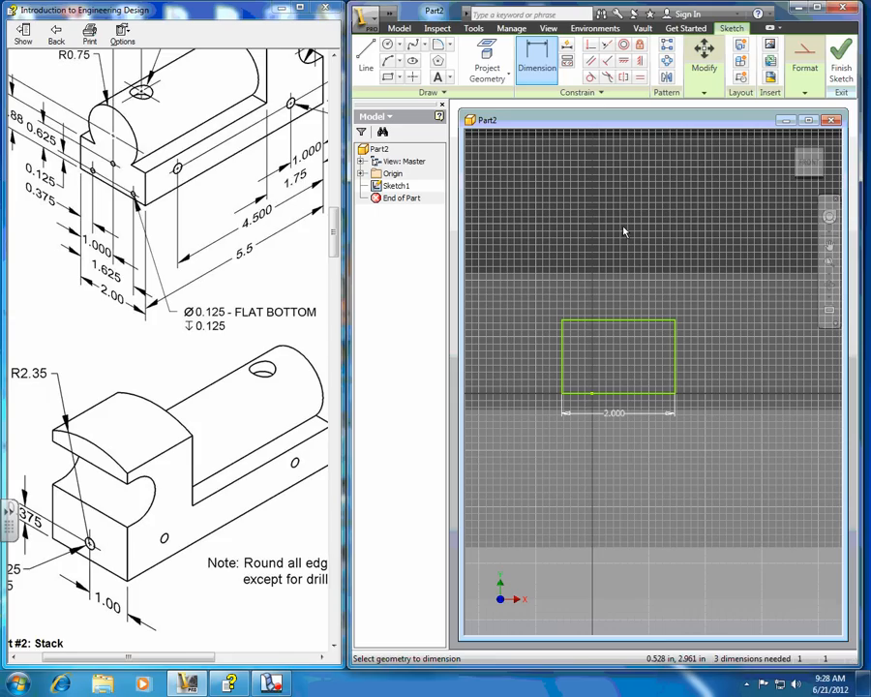
pyautogui.click(413, 77)
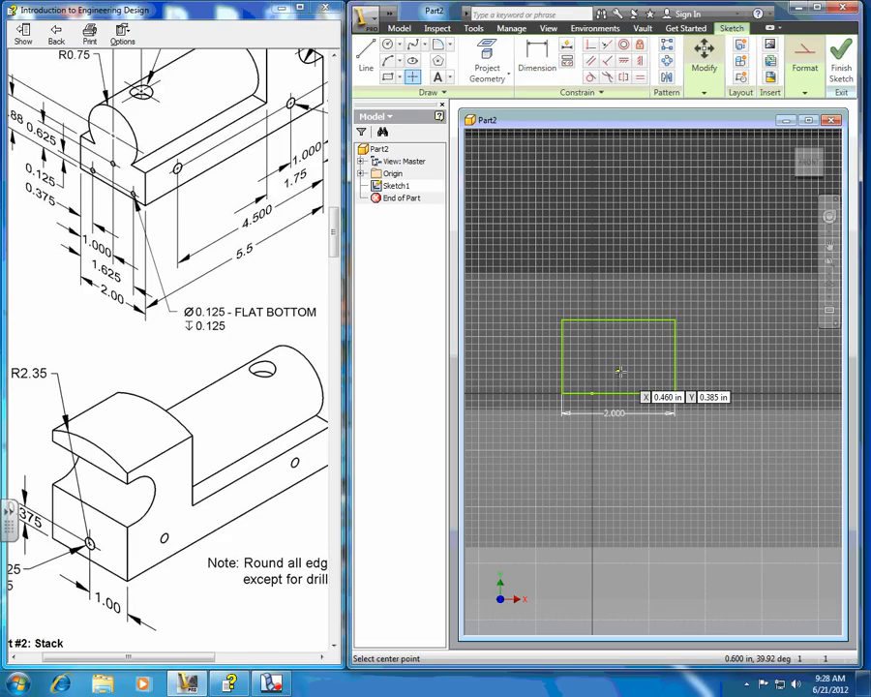
pyautogui.scroll(-3, 620, 370)
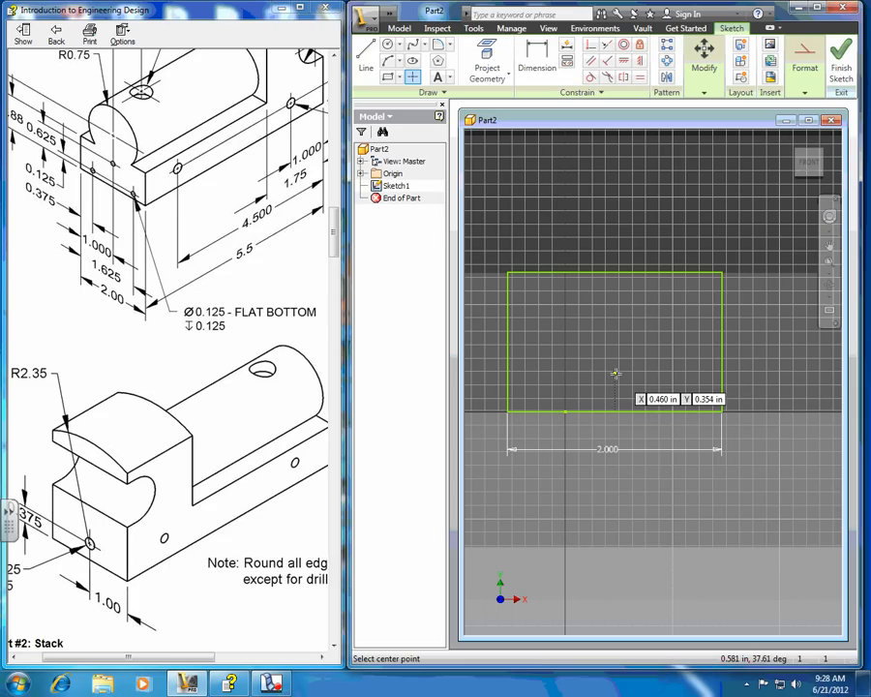
pyautogui.click(616, 373)
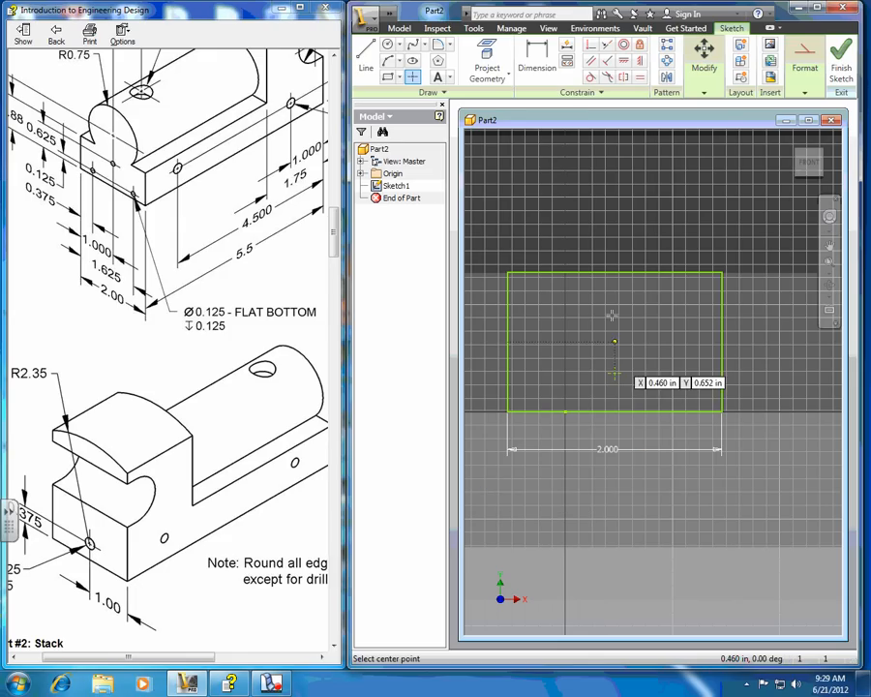
# Step: Dimension the center point's height above the rectangle's bottom edge and set it to .375 in
pyautogui.press('d')
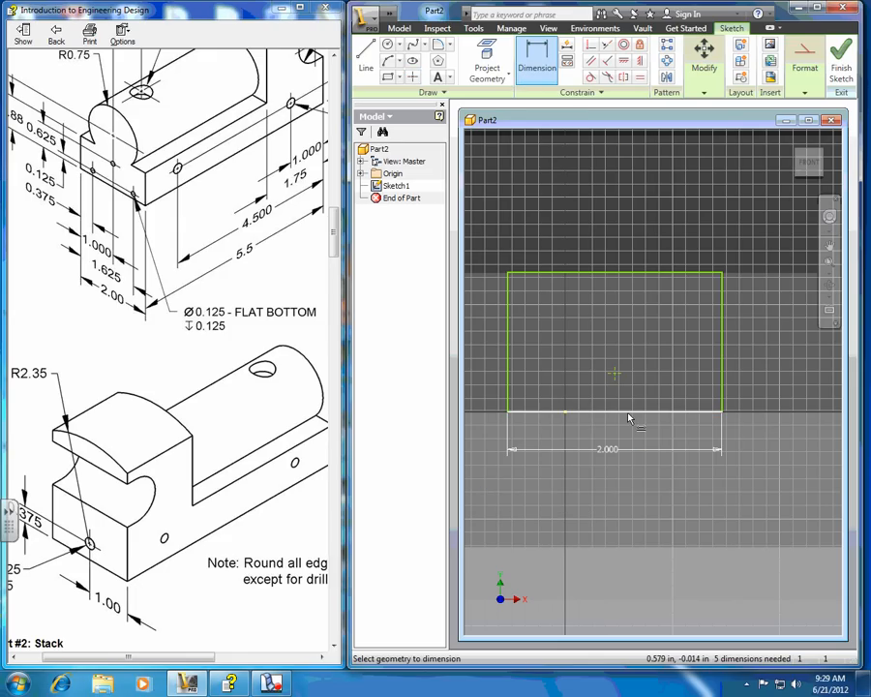
pyautogui.click(628, 412)
pyautogui.click(615, 375)
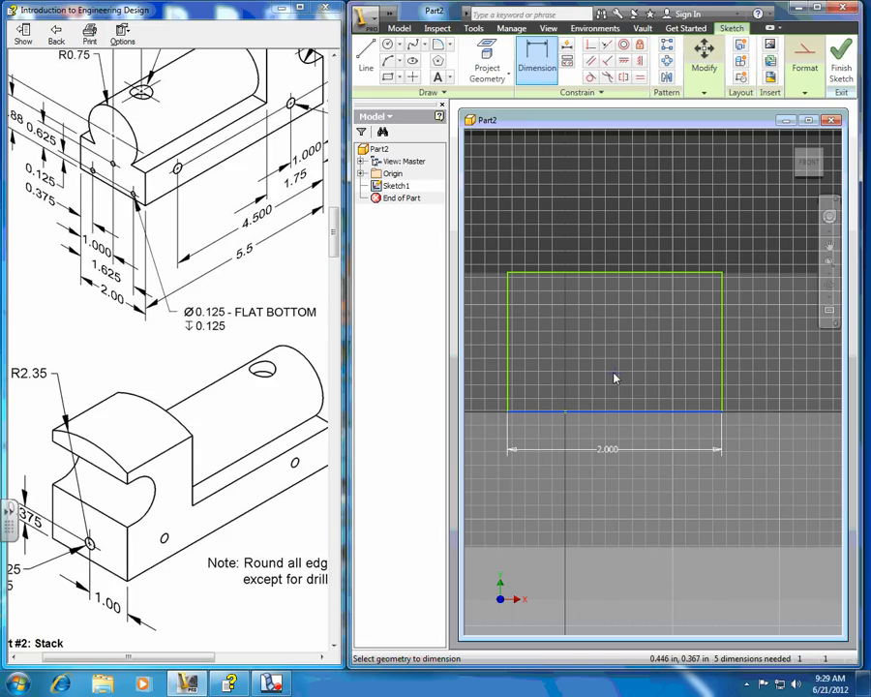
pyautogui.click(615, 375)
pyautogui.click(480, 392)
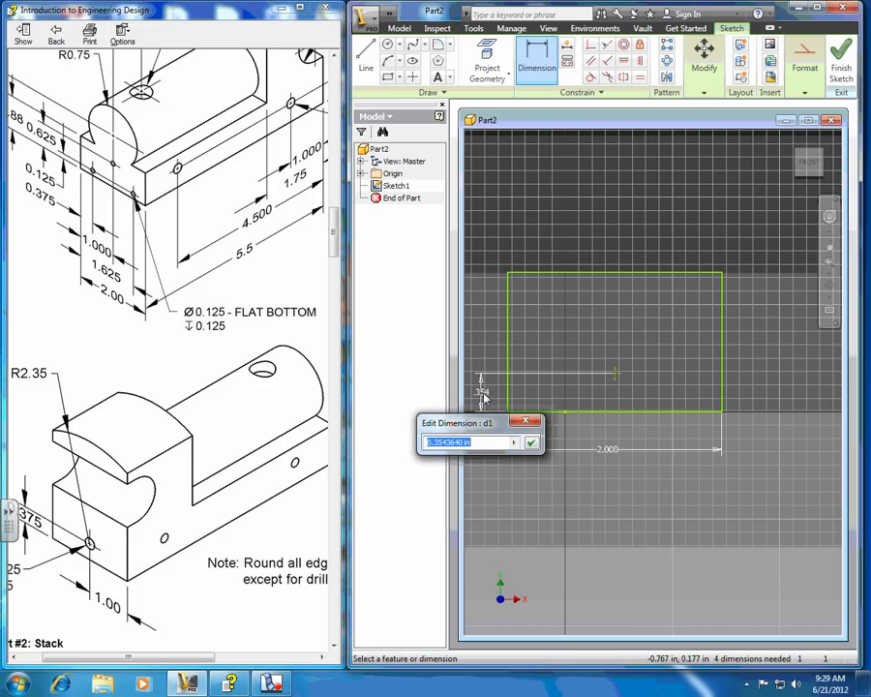
pyautogui.write('.375')
pyautogui.click(531, 443)
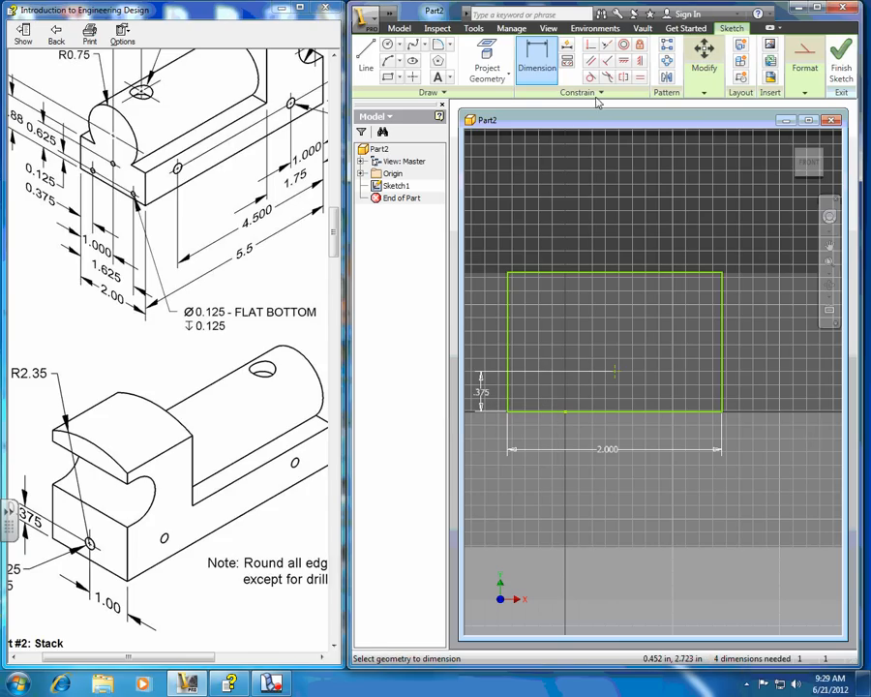
# Step: Dimension the horizontal distance from the rectangle's right edge to the center point, accepting 1.000 in
pyautogui.click(722, 387)
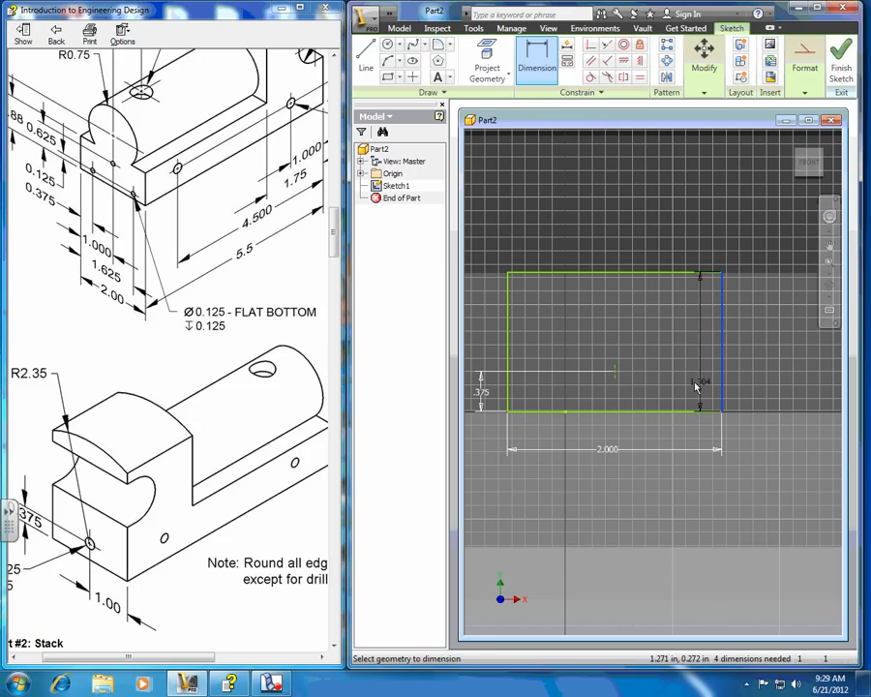
pyautogui.click(616, 371)
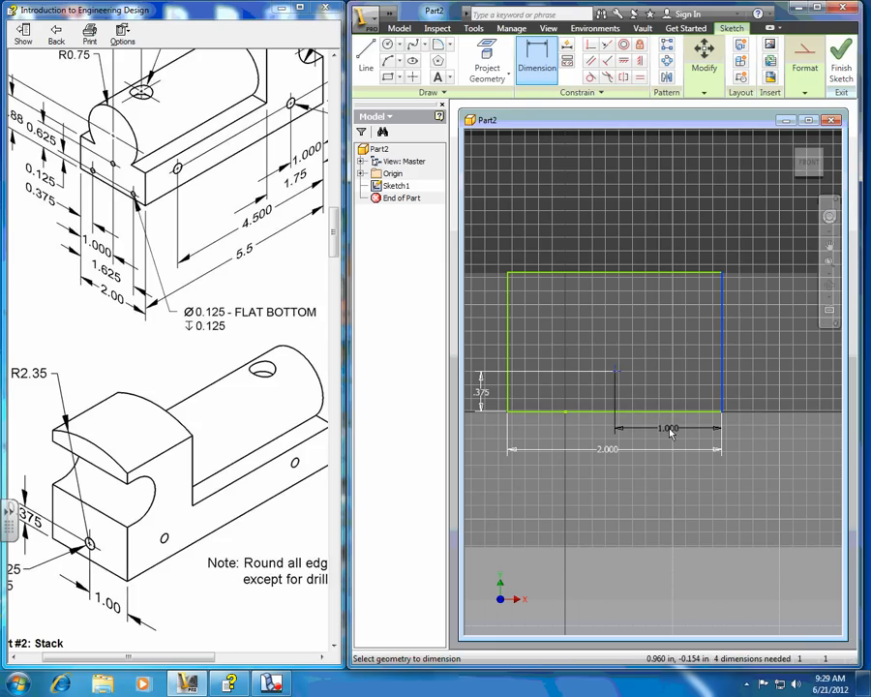
pyautogui.click(670, 431)
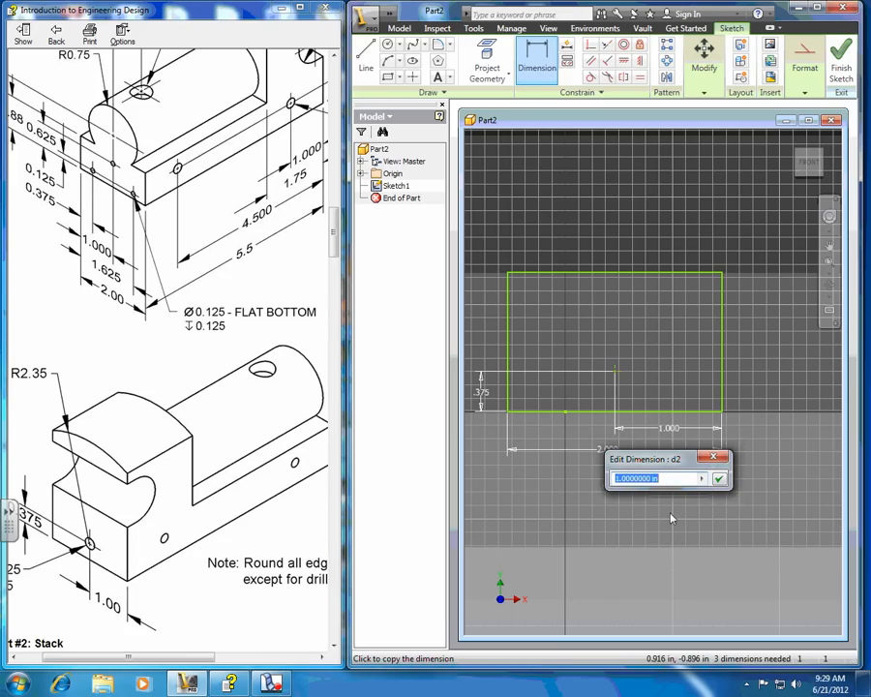
pyautogui.click(720, 480)
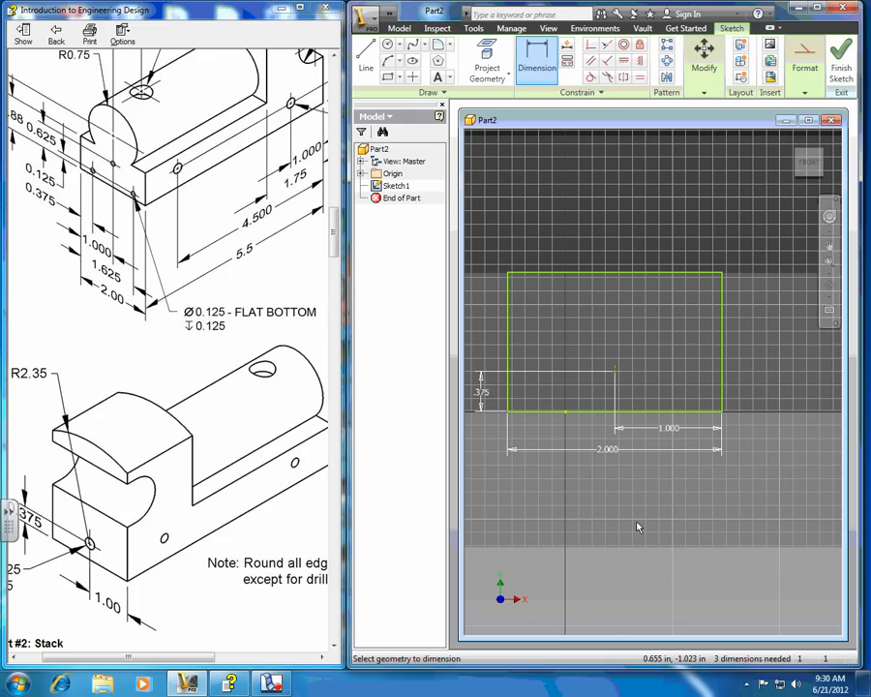
# Step: Open the rectangle's overall width dimension for editing, accept its existing value and end the Dimension command
pyautogui.doubleClick(612, 451)
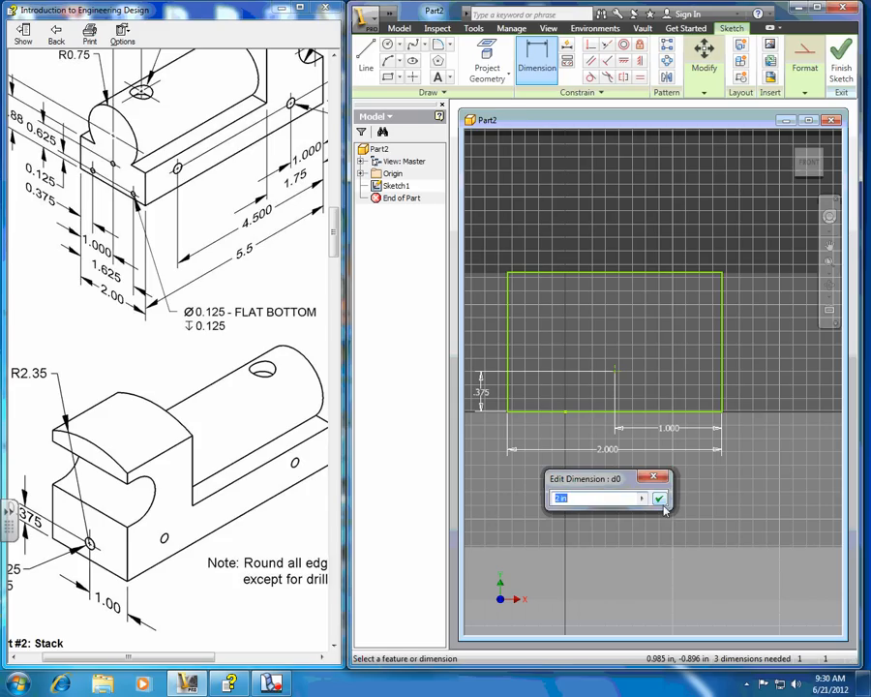
pyautogui.click(656, 499)
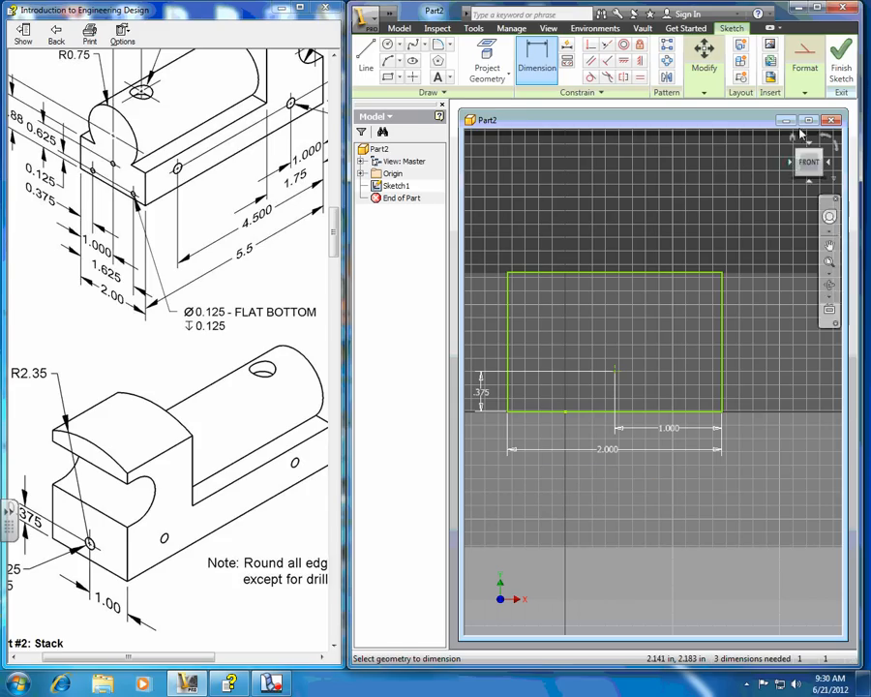
pyautogui.rightClick(588, 179)
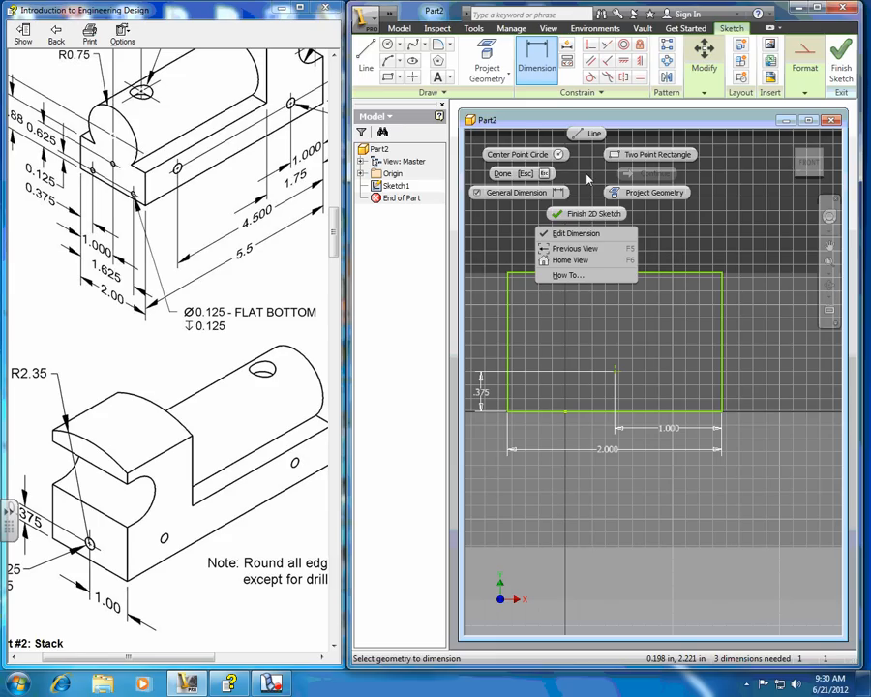
pyautogui.click(504, 175)
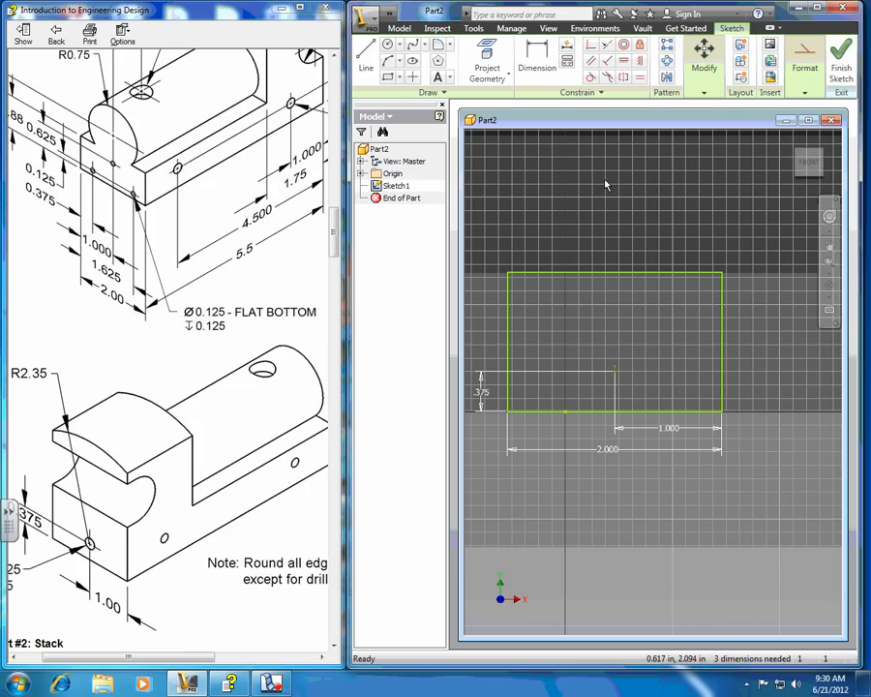
# Step: Dimension the distance from the rectangle's left edge to the origin point and set it to 1 in
pyautogui.click(537, 58)
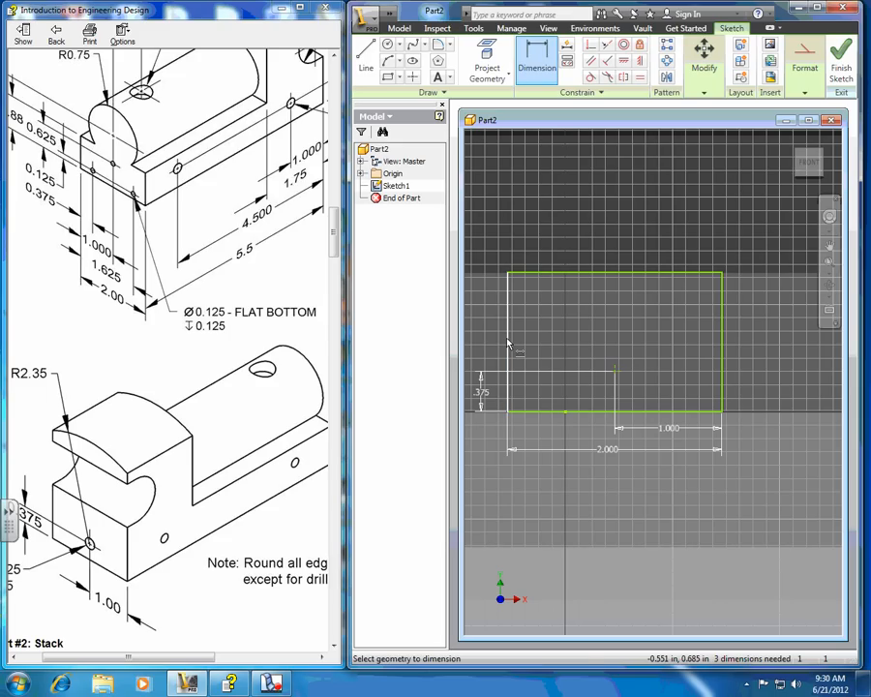
pyautogui.click(507, 343)
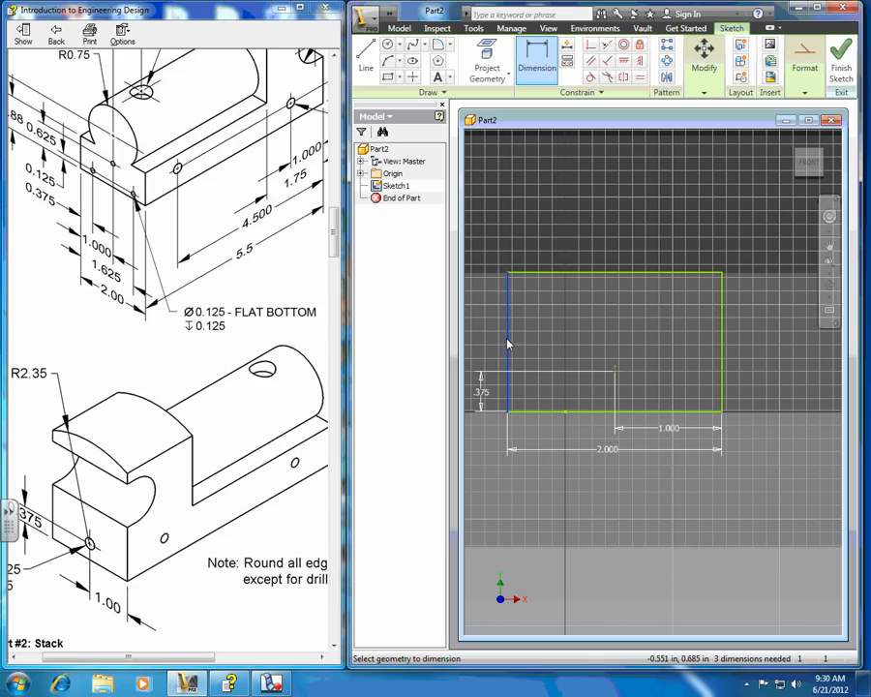
pyautogui.click(565, 414)
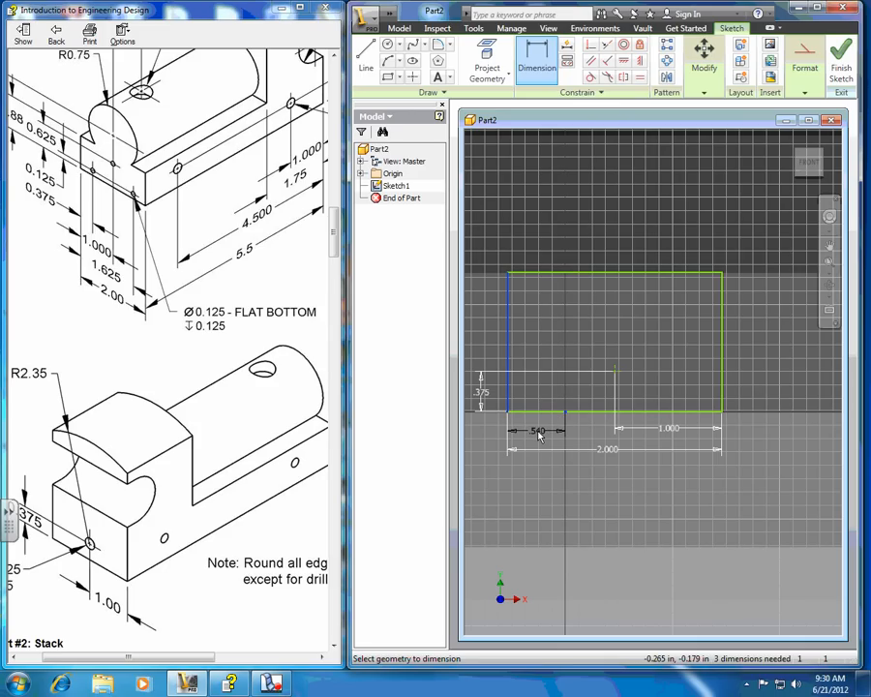
pyautogui.click(540, 437)
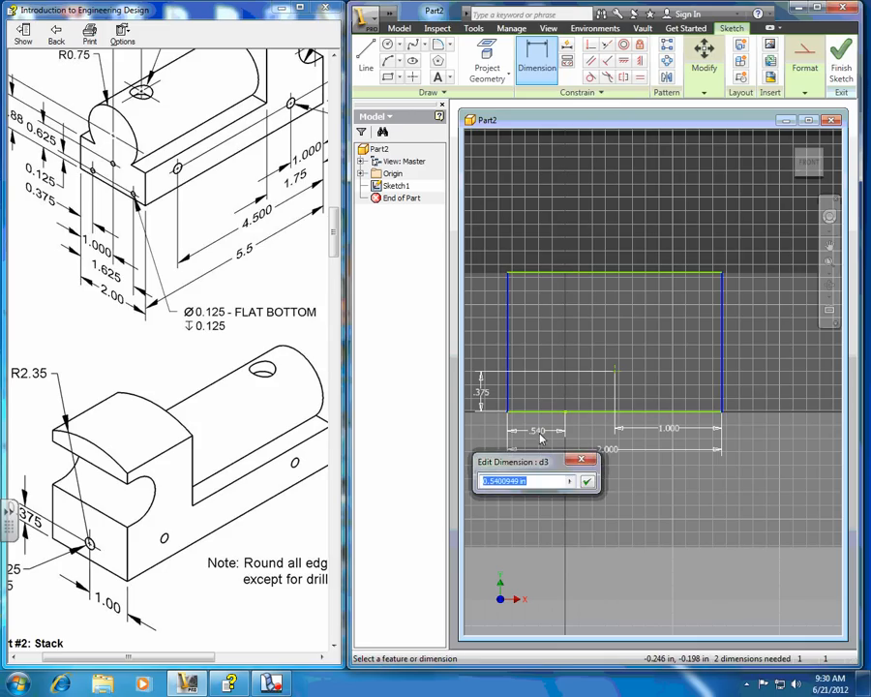
pyautogui.write('1')
pyautogui.press('Return')
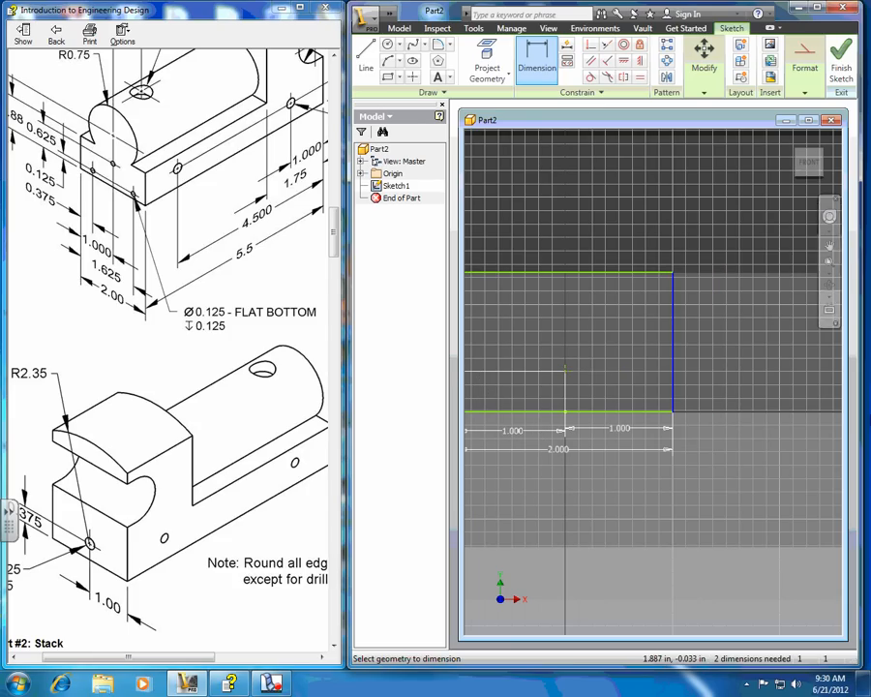
# Step: End the Dimension command and stretch the rectangle's top edge upward to a height of about 1.43 in
pyautogui.scroll(2, 556, 206)
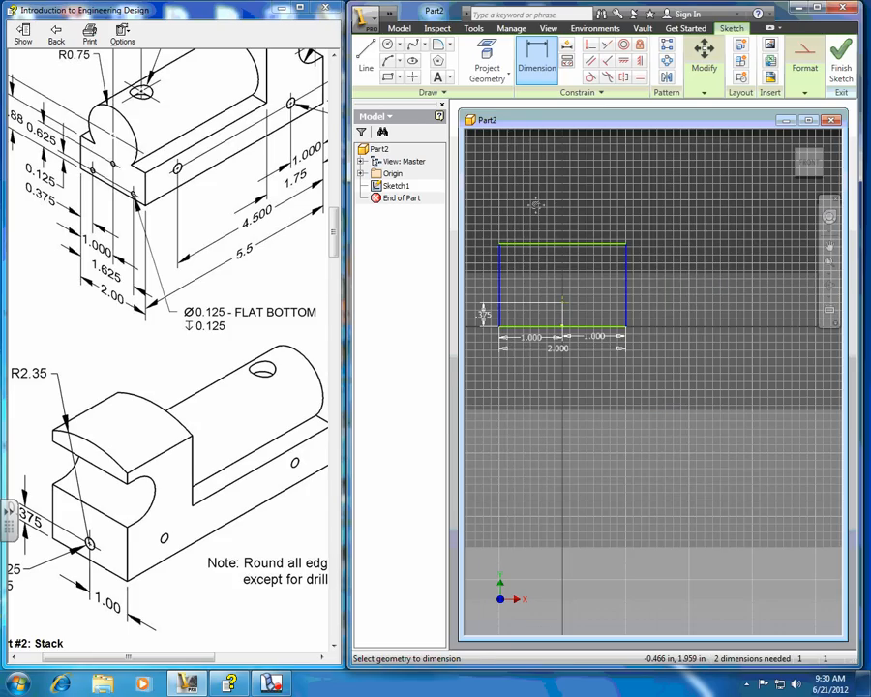
pyautogui.moveTo(534, 200); pyautogui.dragTo(599, 238, button='middle')
pyautogui.scroll(-3, 596, 242)
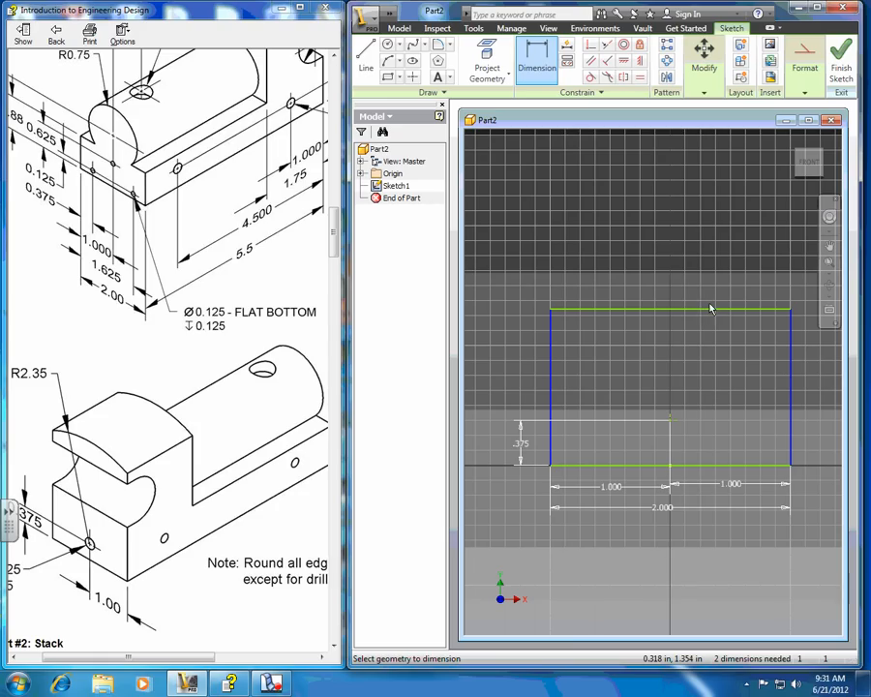
pyautogui.rightClick(639, 202)
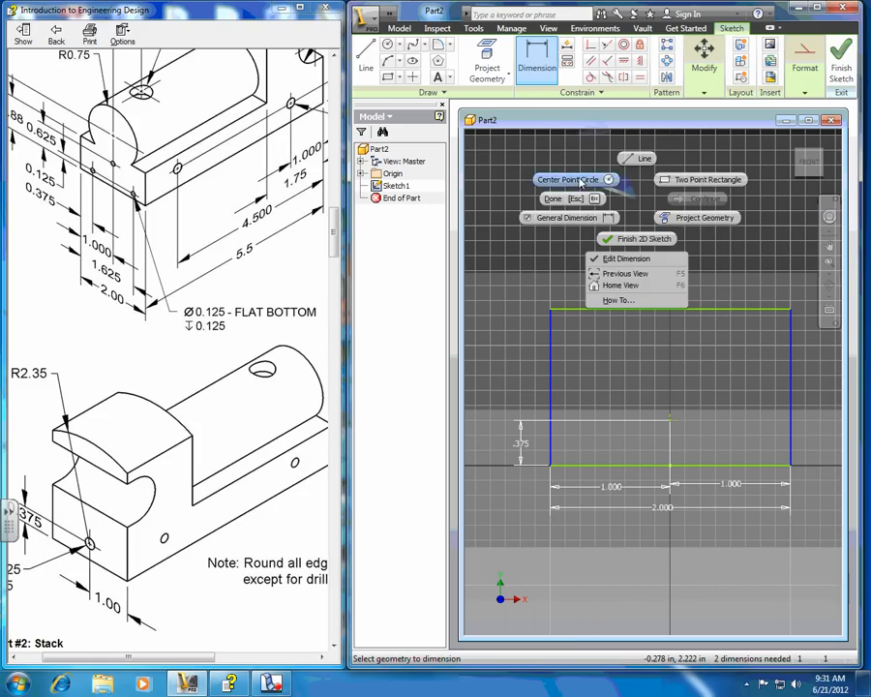
pyautogui.click(555, 197)
pyautogui.moveTo(654, 303); pyautogui.dragTo(632, 295)
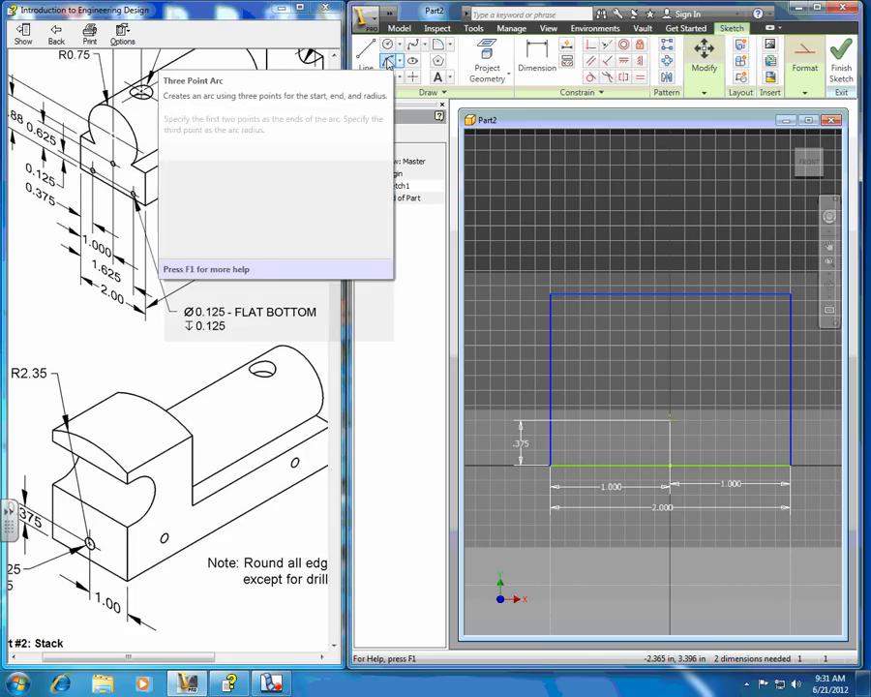
# Step: Draw a three-point arc bulging above the rectangle's top edge, joining its two upper corners, with a radius of about 1.19 in
pyautogui.click(389, 61)
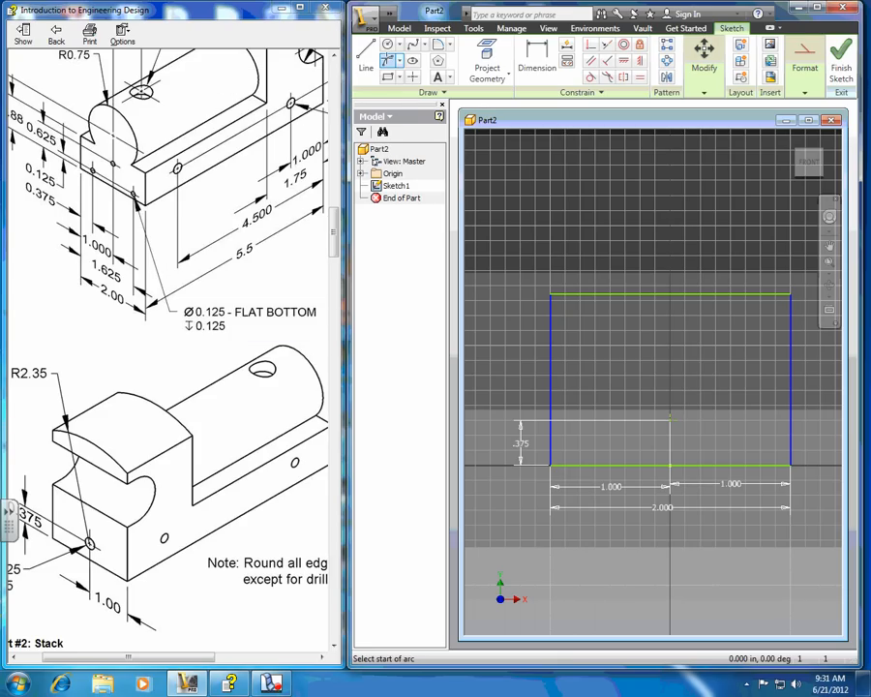
pyautogui.click(551, 294)
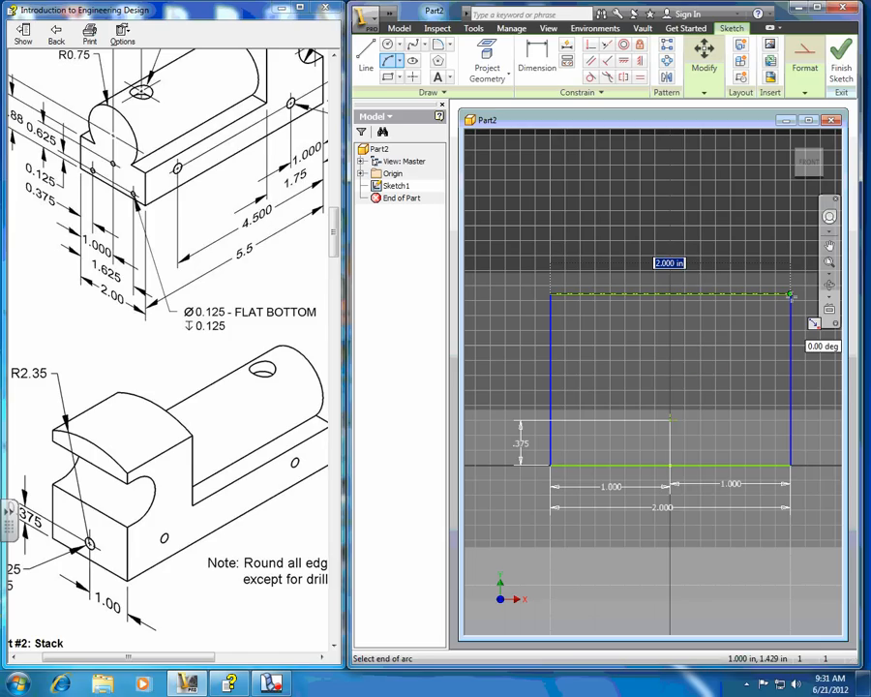
pyautogui.click(791, 294)
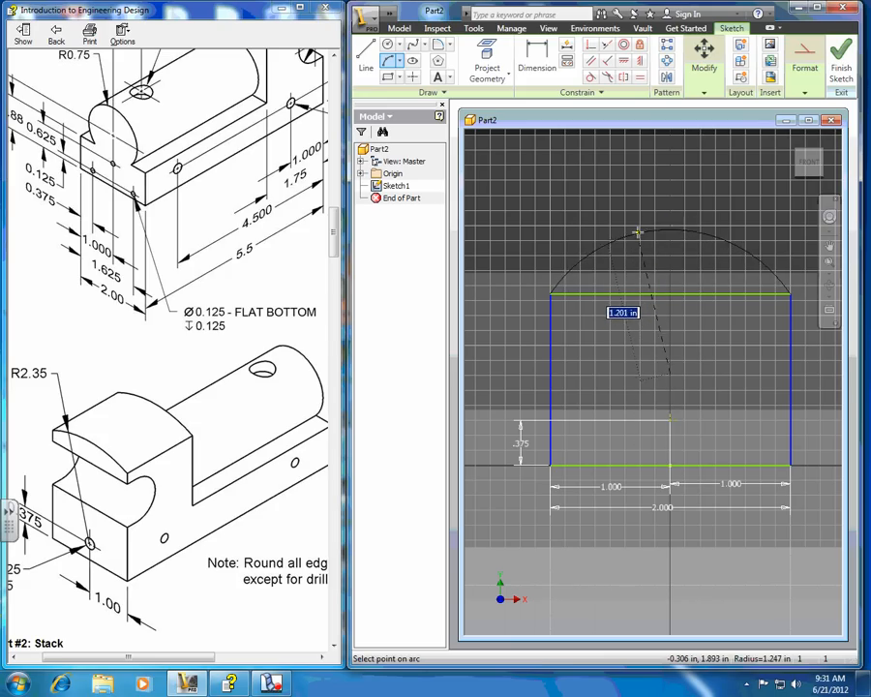
pyautogui.click(638, 233)
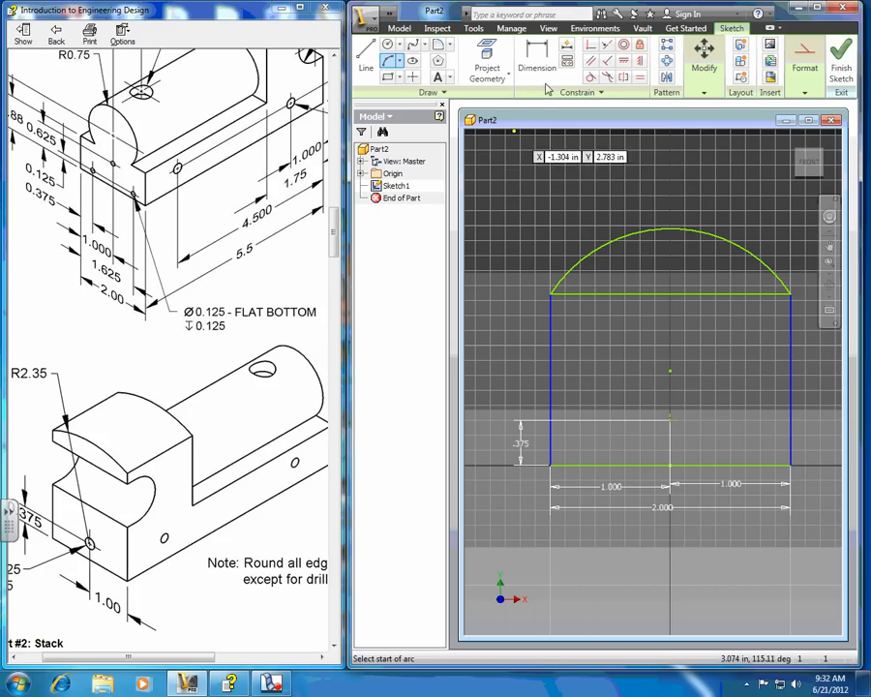
# Step: Dimension the arc's radius and set it to 2.35 in
pyautogui.click(537, 53)
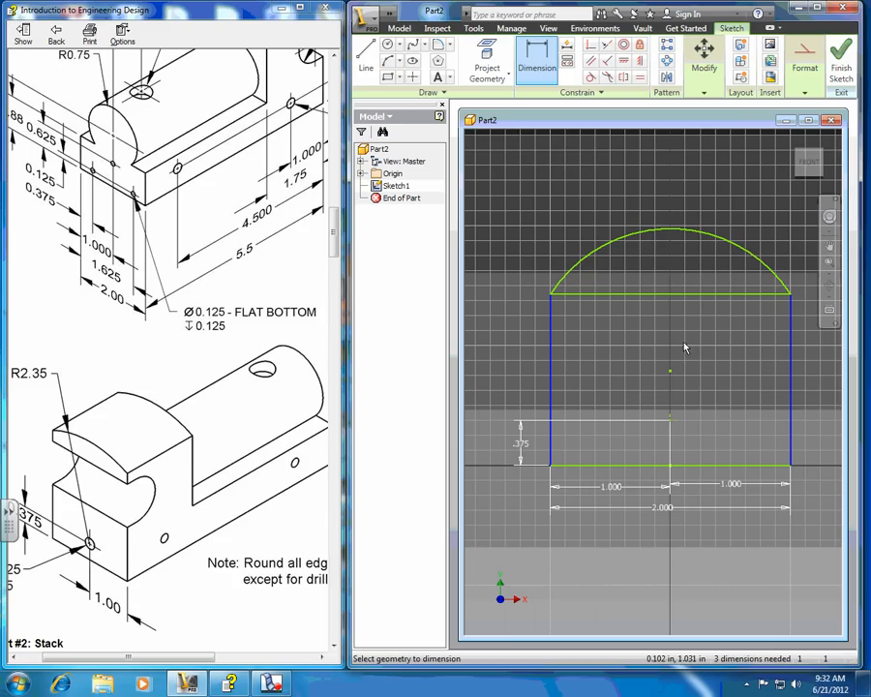
pyautogui.click(702, 235)
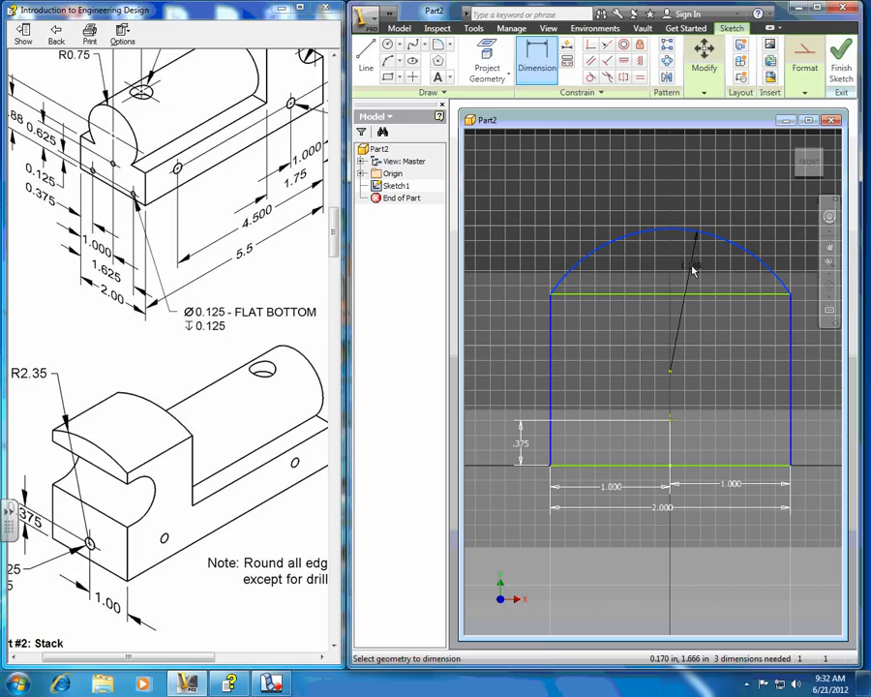
pyautogui.click(693, 271)
pyautogui.write('2.')
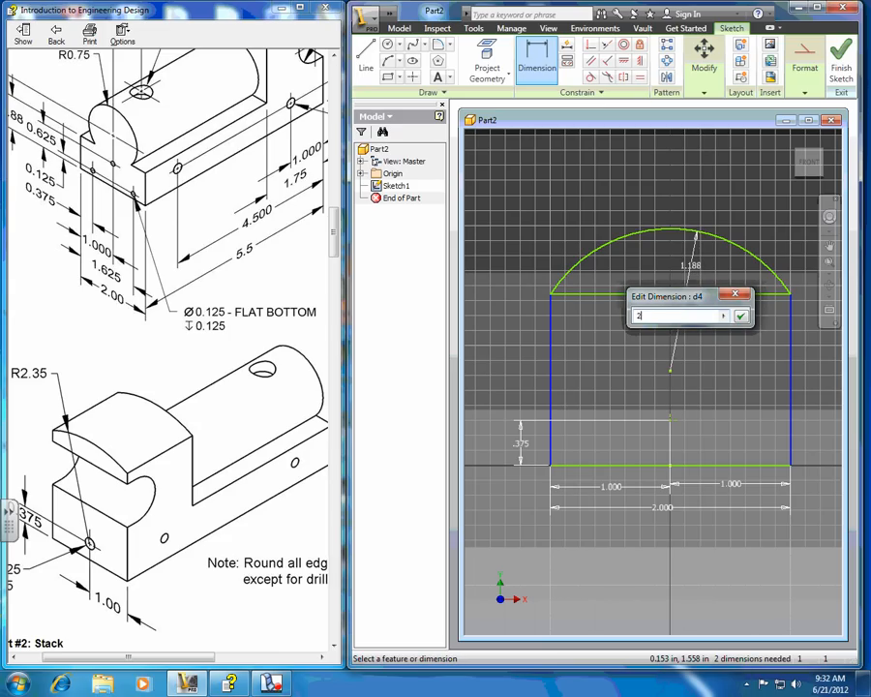
pyautogui.write('35')
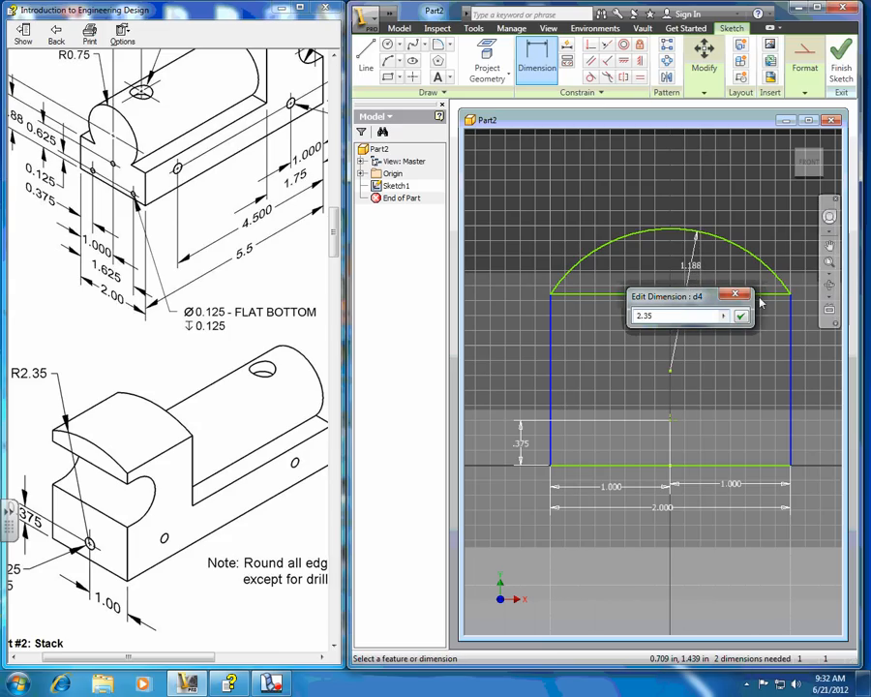
pyautogui.click(741, 318)
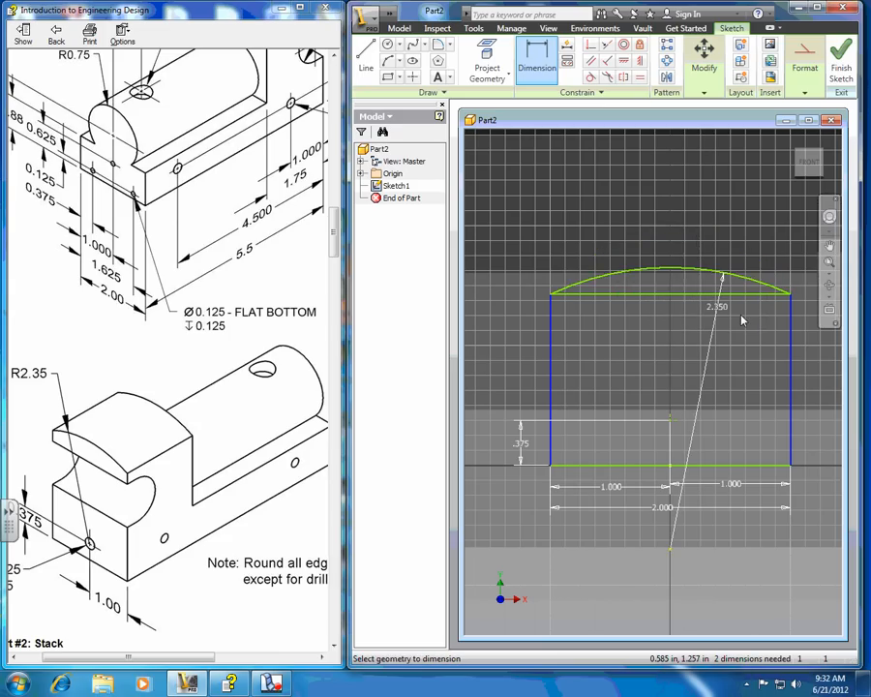
# Step: Make the arc's center coincident with the center point located .375 in above the bottom edge, and end the constraint command
pyautogui.click(671, 552)
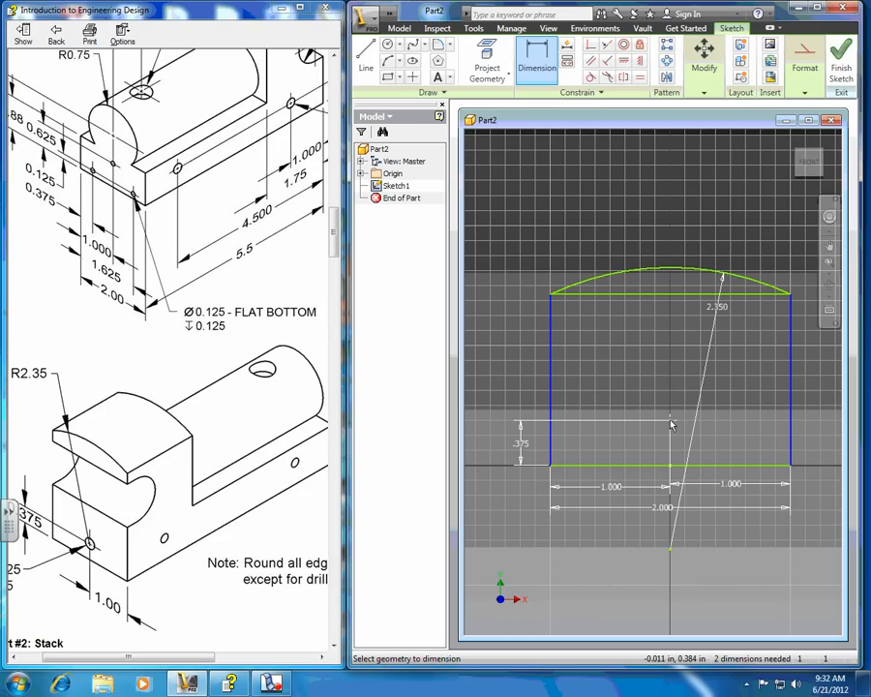
pyautogui.moveTo(671, 426)
pyautogui.click(590, 46)
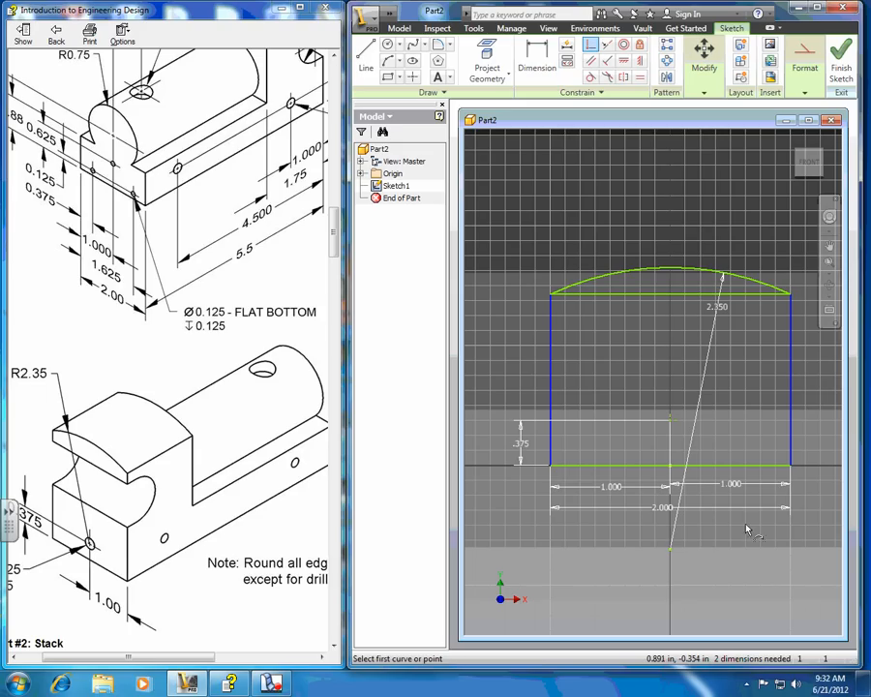
pyautogui.click(672, 551)
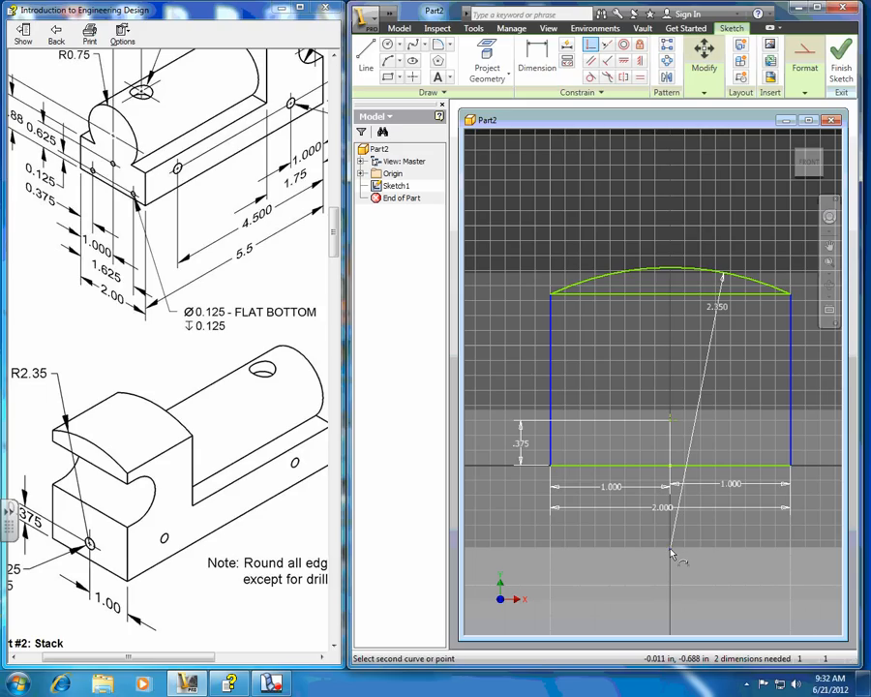
pyautogui.click(670, 426)
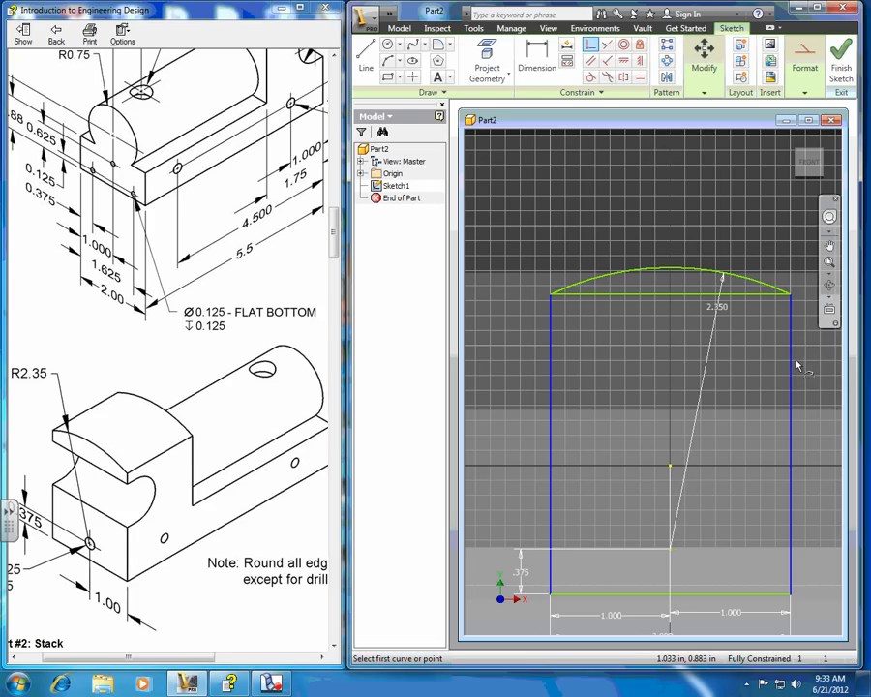
pyautogui.rightClick(657, 299)
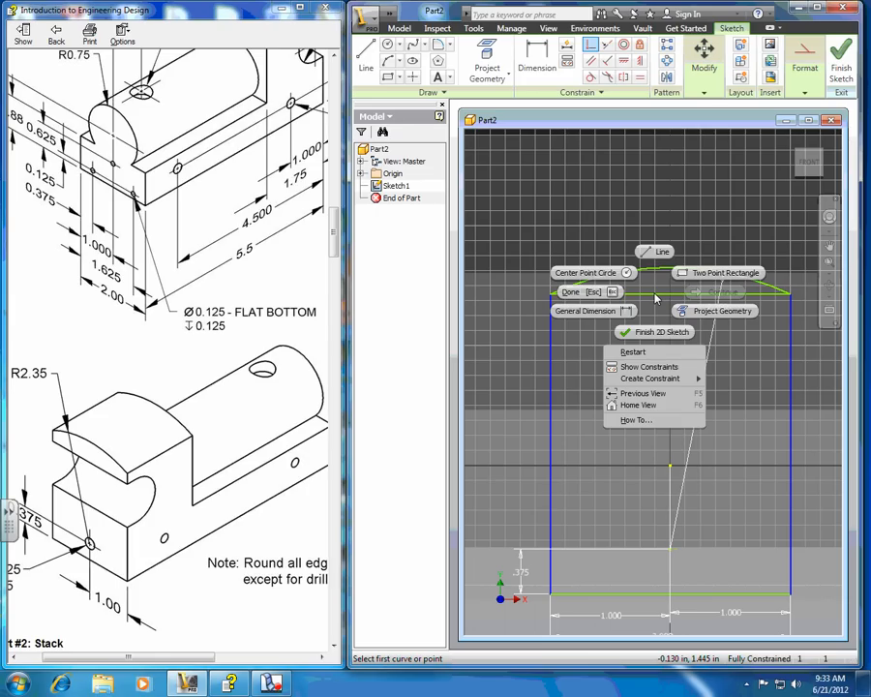
pyautogui.click(583, 291)
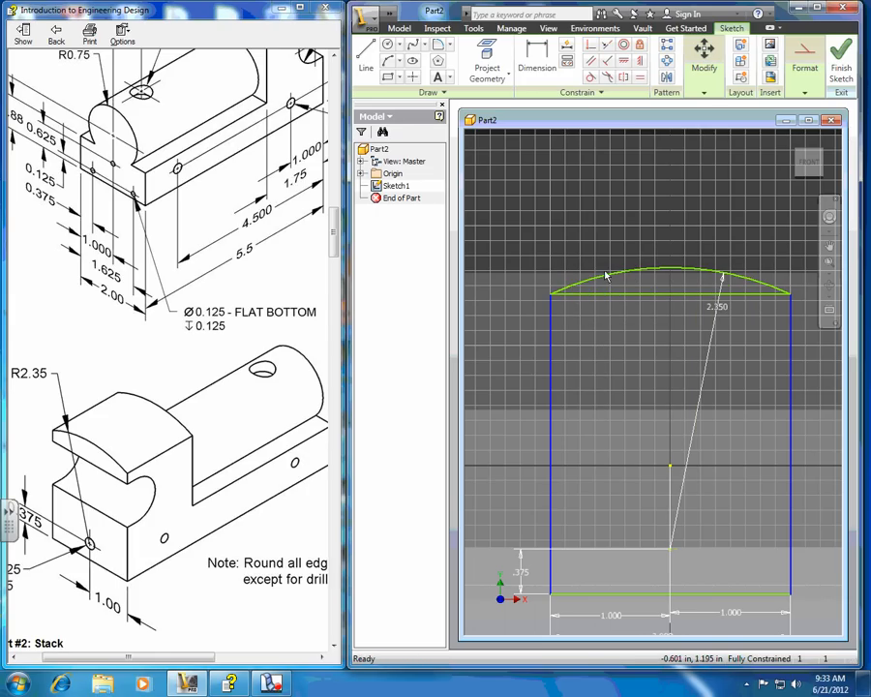
# Step: Delete the rectangle's straight top edge beneath the arc
pyautogui.rightClick(656, 300)
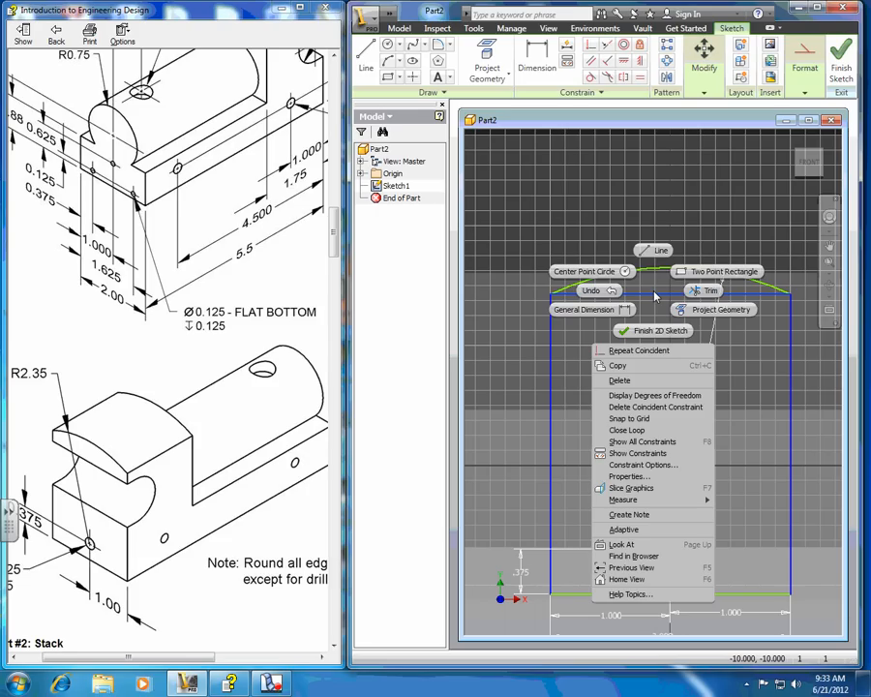
pyautogui.click(620, 382)
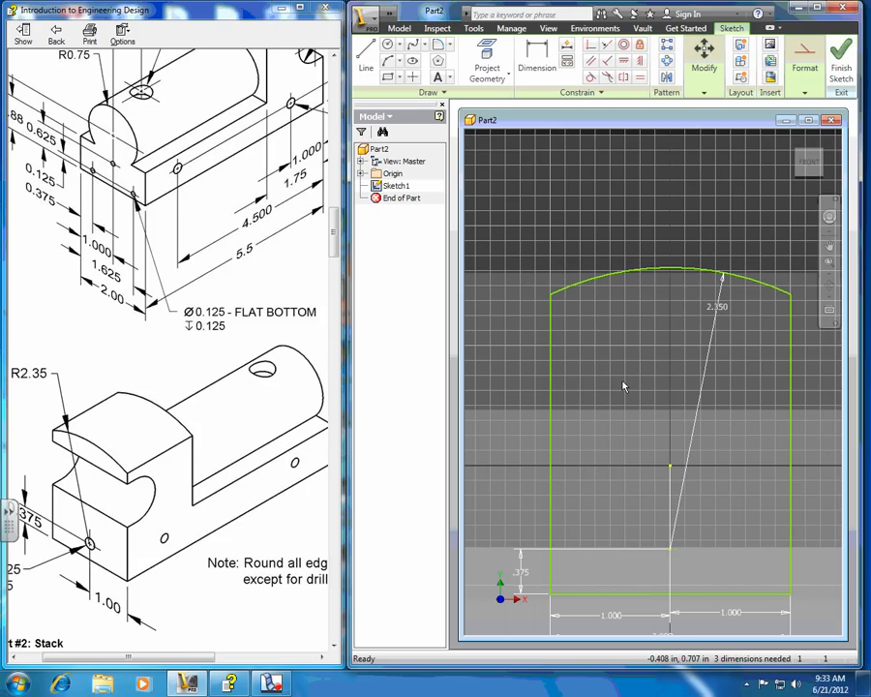
pyautogui.click(705, 86)
# Step: Finish the sketch and extrude the arched profile 5.5 in as a new solid
pyautogui.scroll(-2, 703, 226)
pyautogui.moveTo(648, 193)
pyautogui.mouseDown(button='middle')
pyautogui.moveTo(617, 208)
pyautogui.moveTo(615, 220)
pyautogui.mouseUp(button='middle')
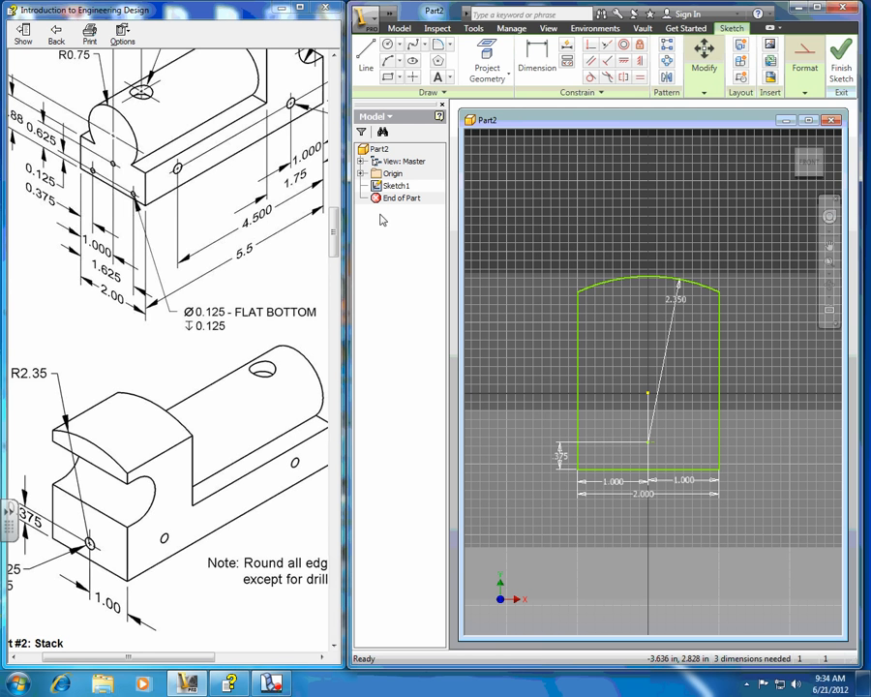
pyautogui.scroll(3, 334, 228)
pyautogui.scroll(1, 334, 227)
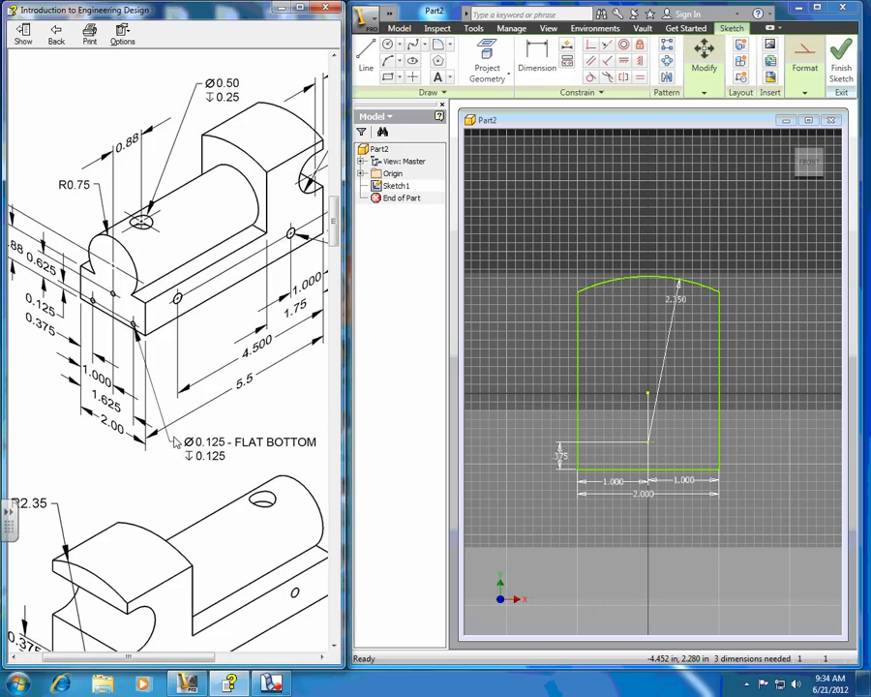
pyautogui.click(840, 62)
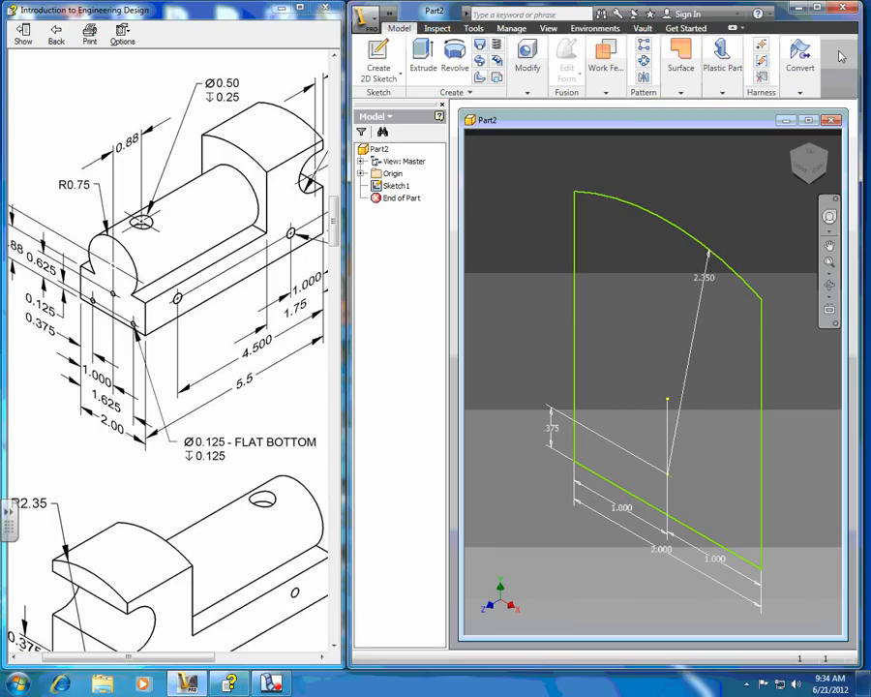
pyautogui.click(421, 53)
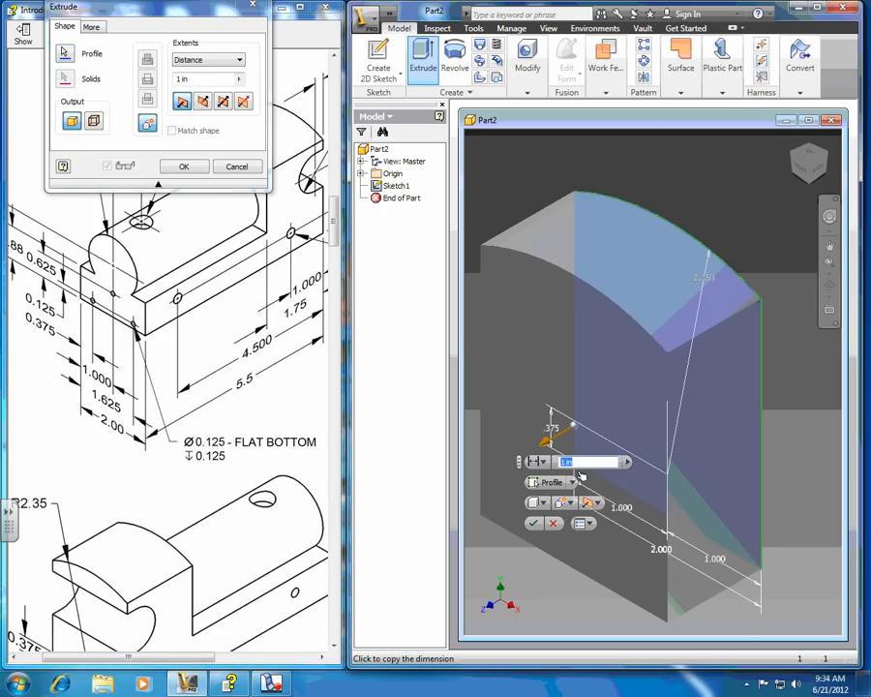
pyautogui.write('5.5')
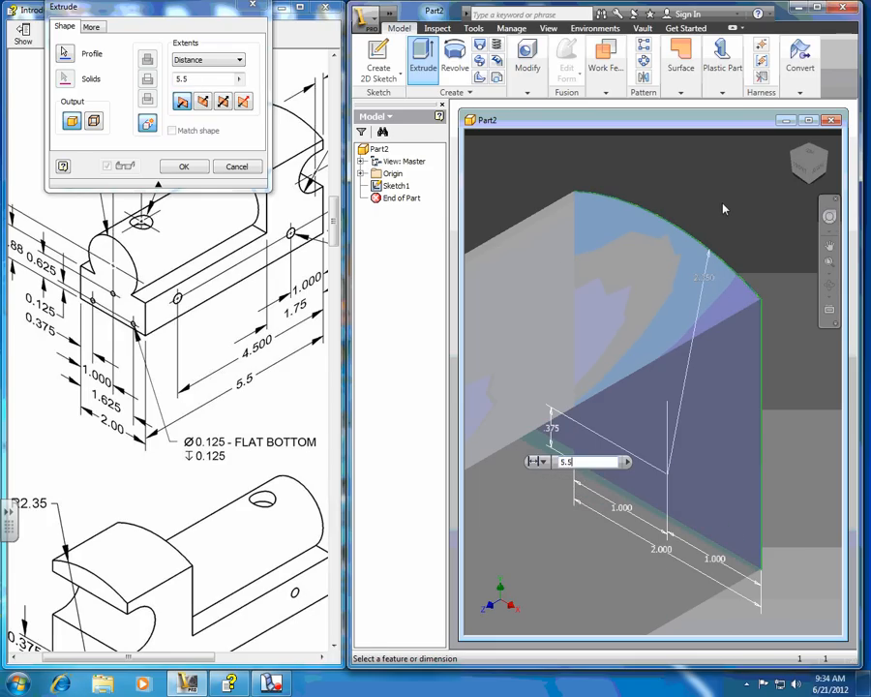
pyautogui.scroll(-5, 723, 209)
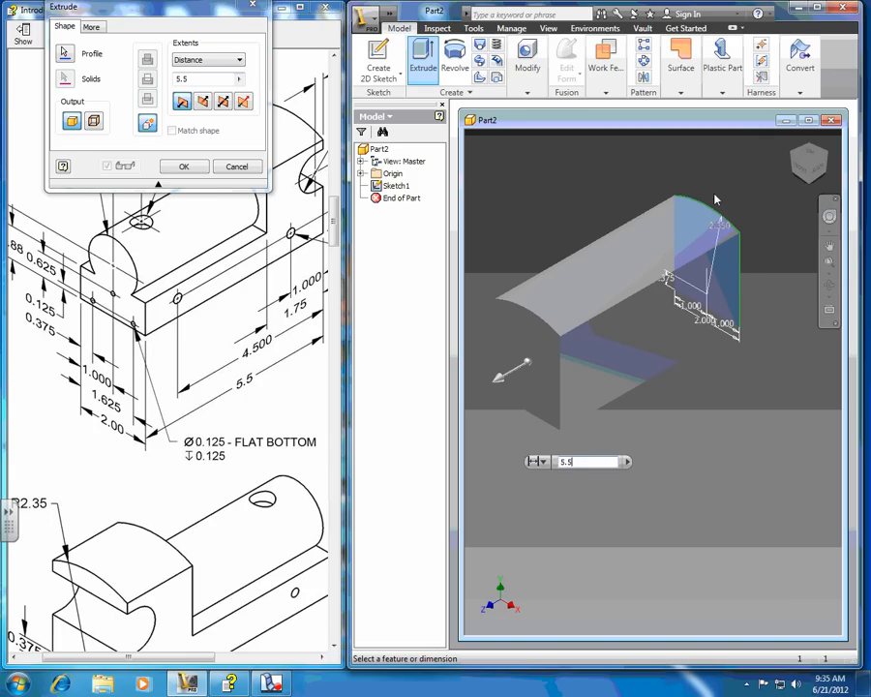
pyautogui.click(187, 168)
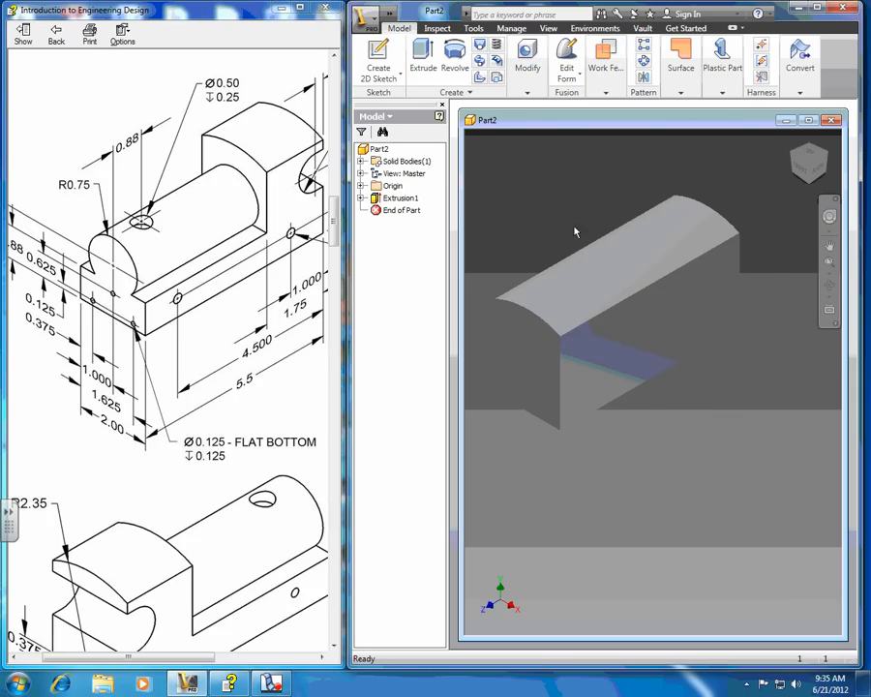
# Step: Create a new sketch on the body's front arched face and draw a center-point circle on the vertical centerline above the origin
pyautogui.click(377, 53)
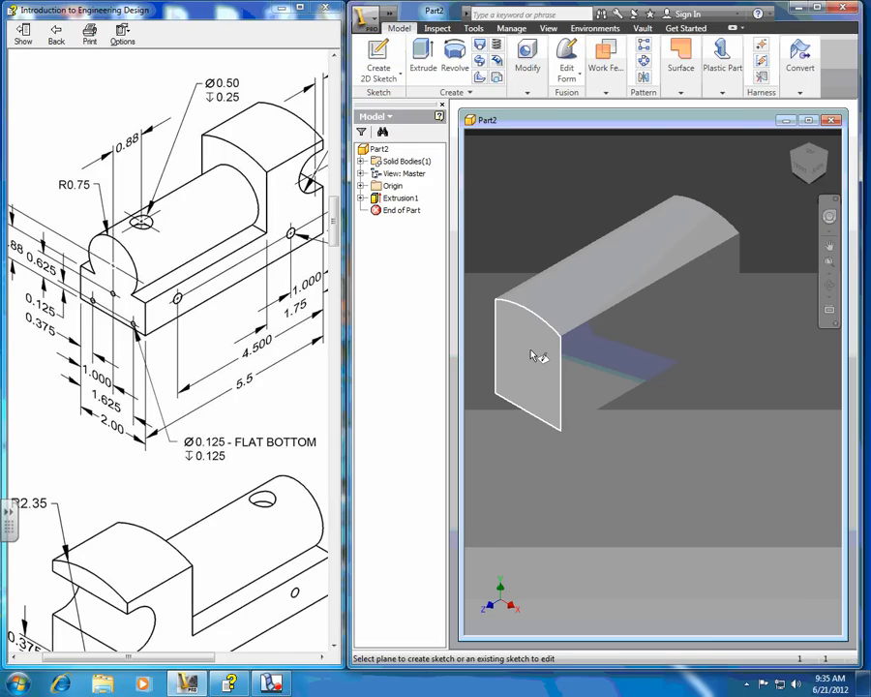
pyautogui.moveTo(532, 355)
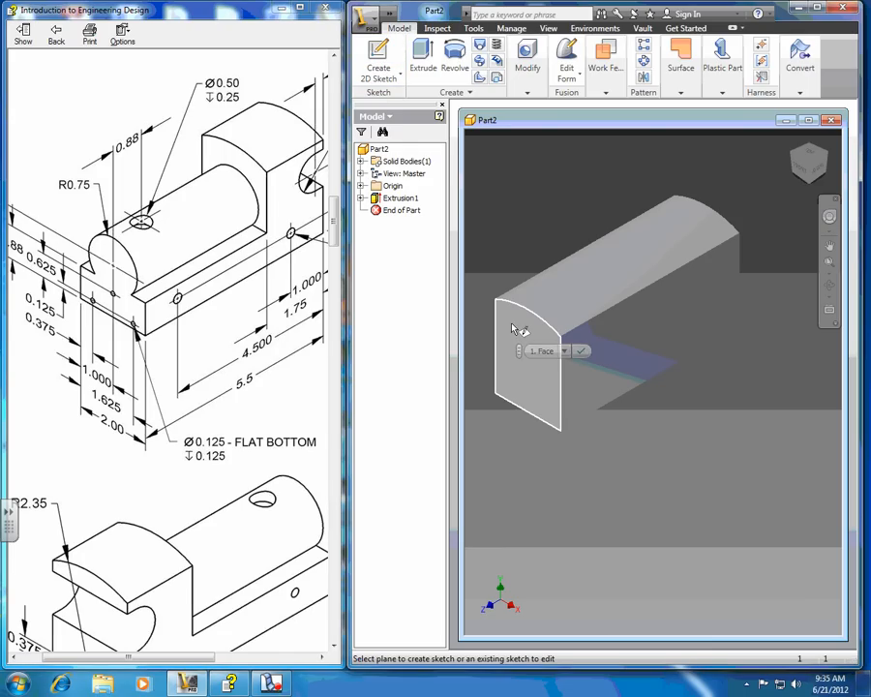
pyautogui.click(512, 325)
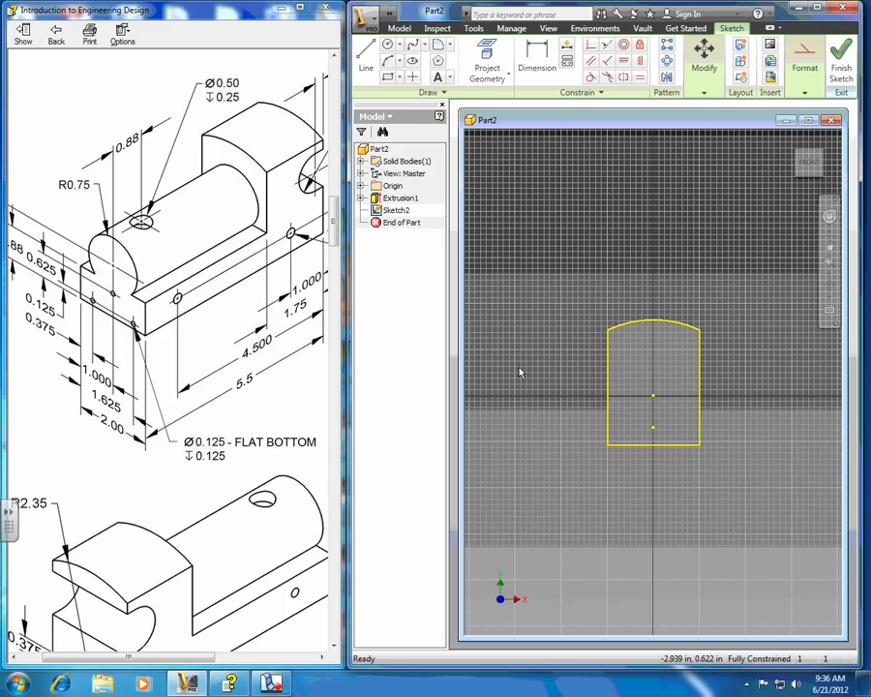
pyautogui.click(388, 45)
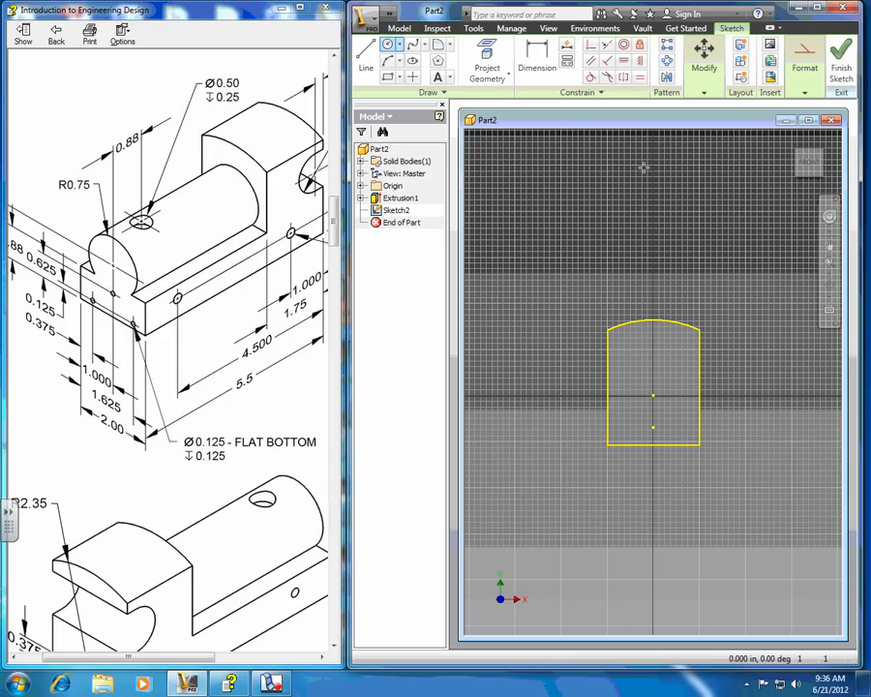
pyautogui.click(653, 359)
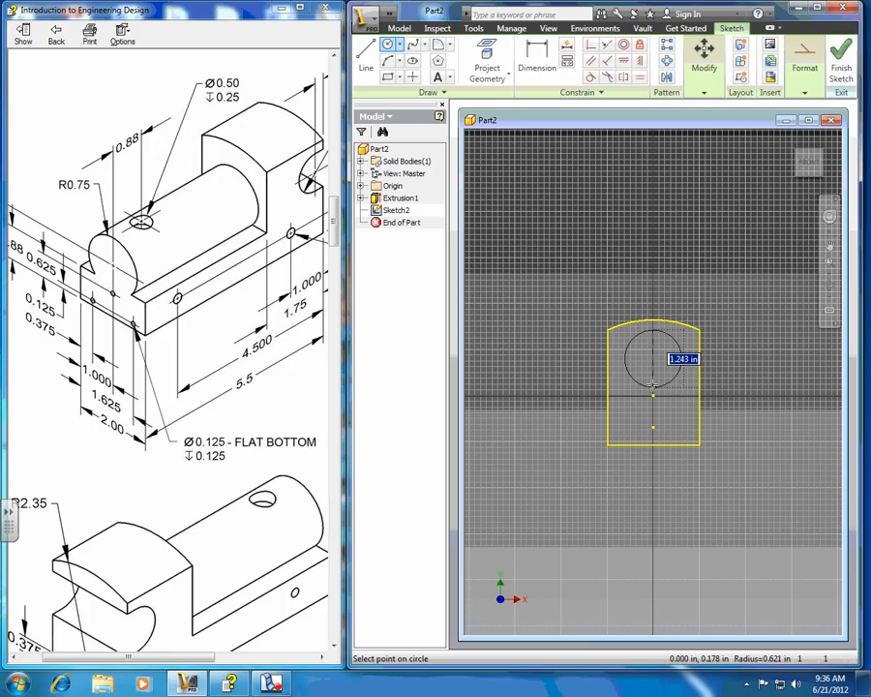
pyautogui.click(653, 383)
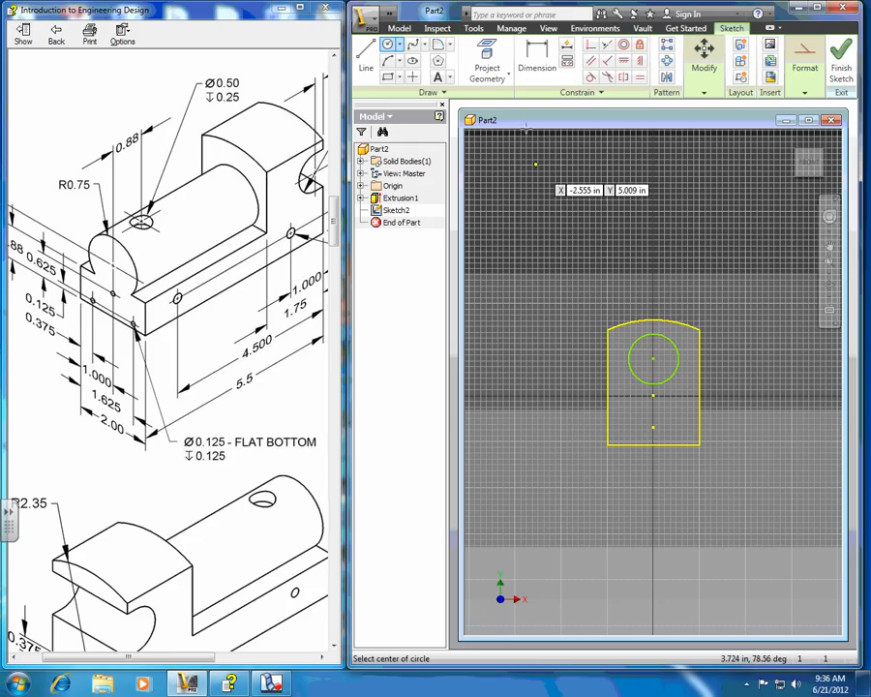
# Step: Dimension the circle's diameter as .75*2 in
pyautogui.click(538, 60)
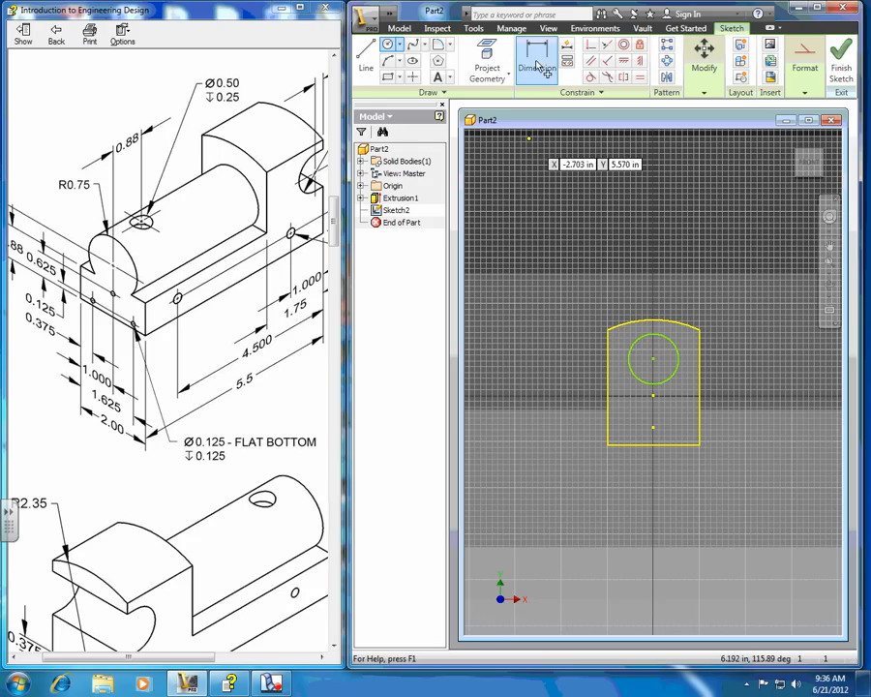
pyautogui.click(668, 340)
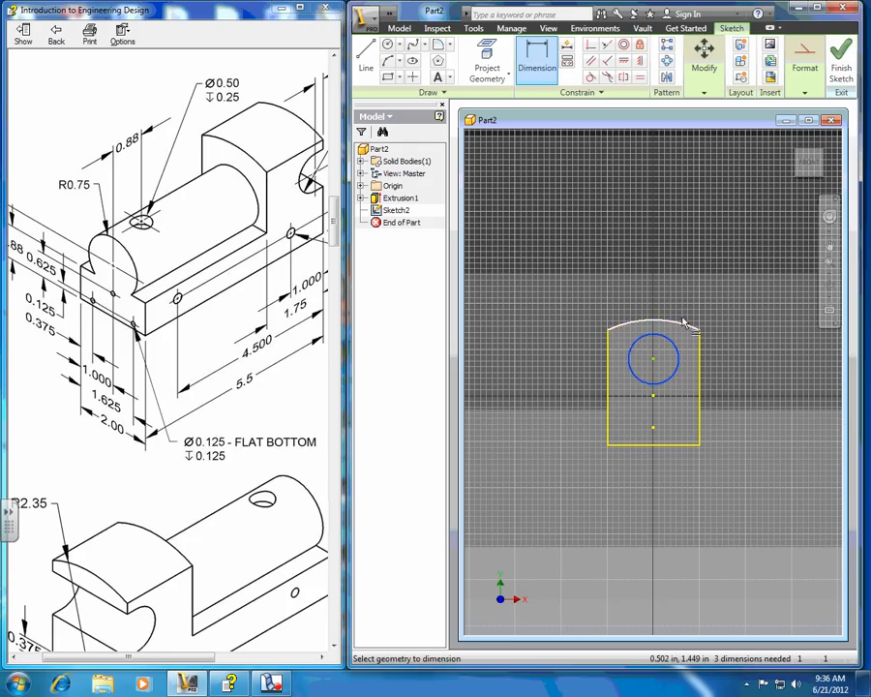
pyautogui.click(709, 289)
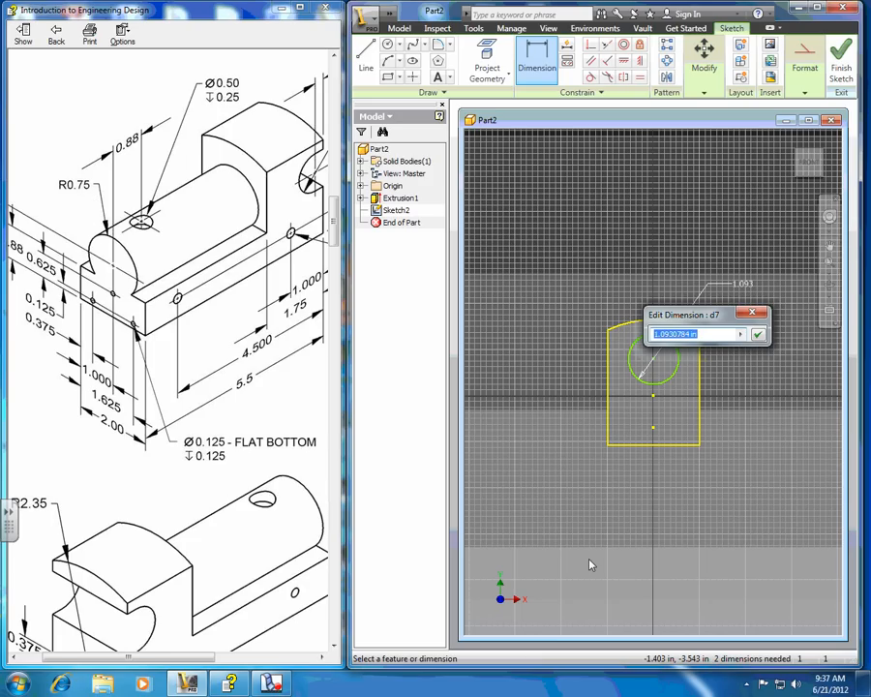
pyautogui.write('.75*2')
pyautogui.click(759, 335)
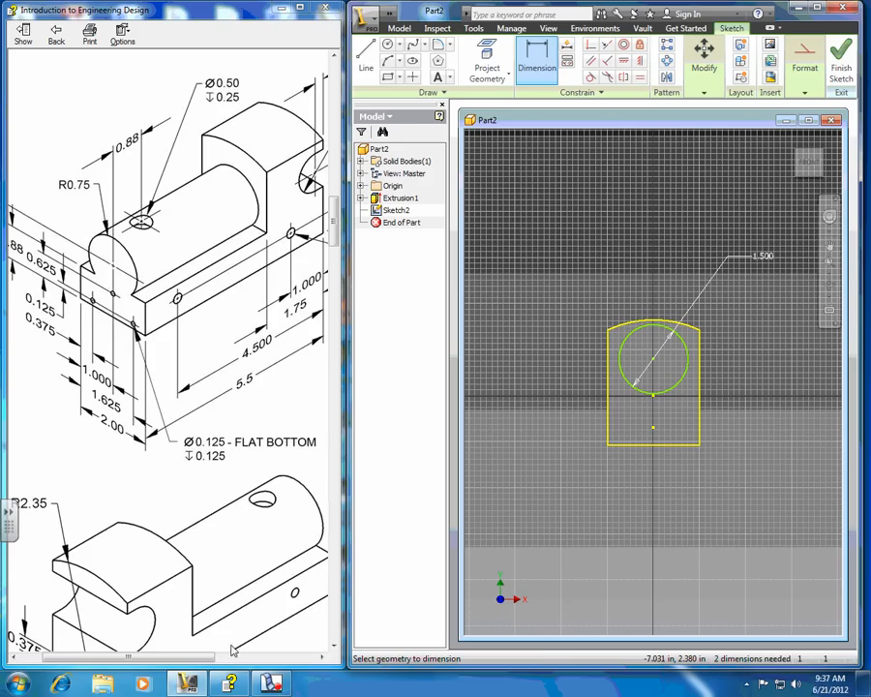
# Step: Dimension the circle's center horizontally from the face's left edge, accepting 1.000 in
pyautogui.moveTo(190, 660); pyautogui.dragTo(168, 660)
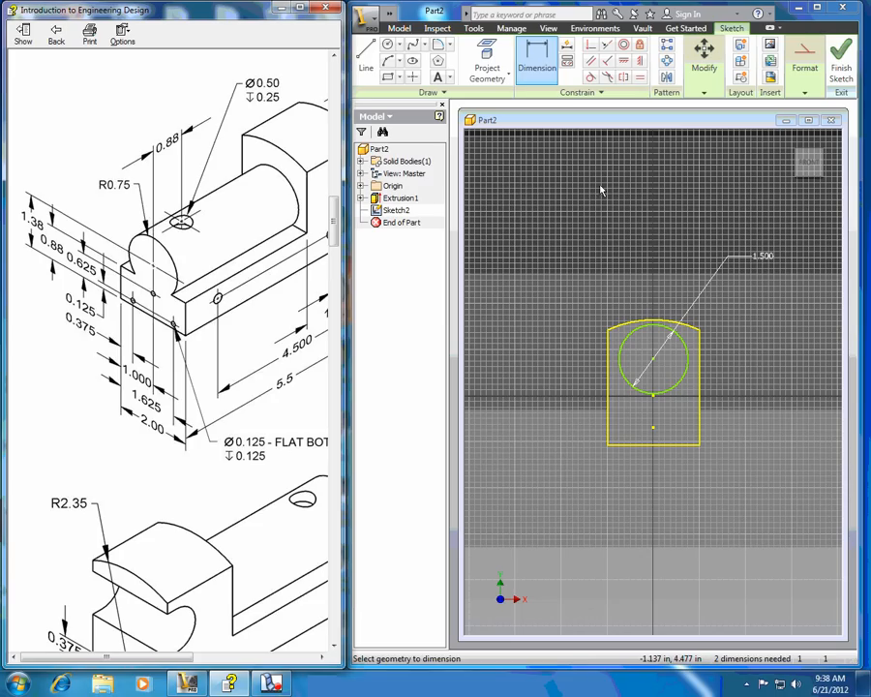
pyautogui.click(530, 61)
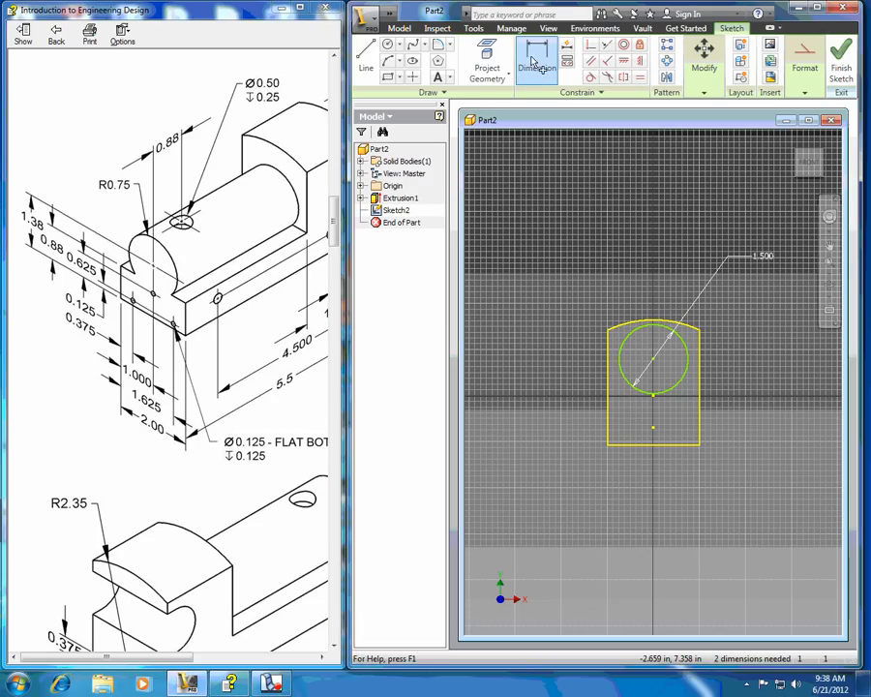
pyautogui.click(608, 393)
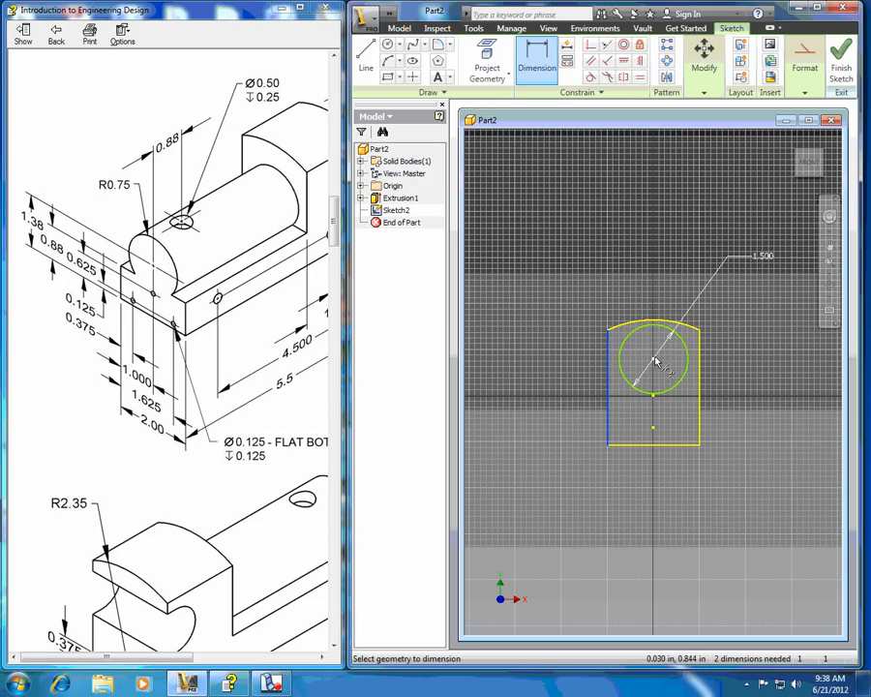
pyautogui.click(656, 364)
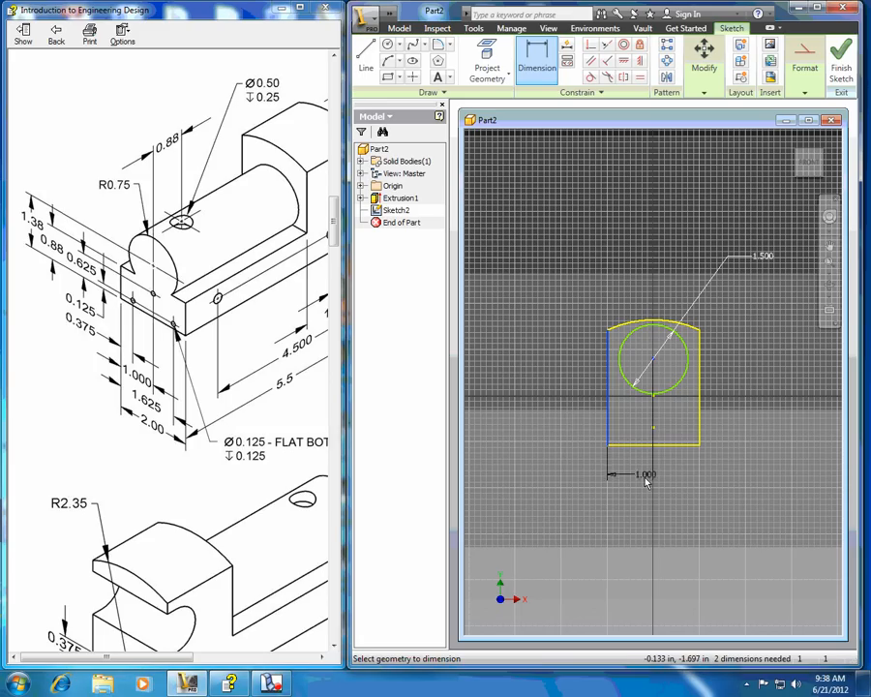
pyautogui.click(634, 475)
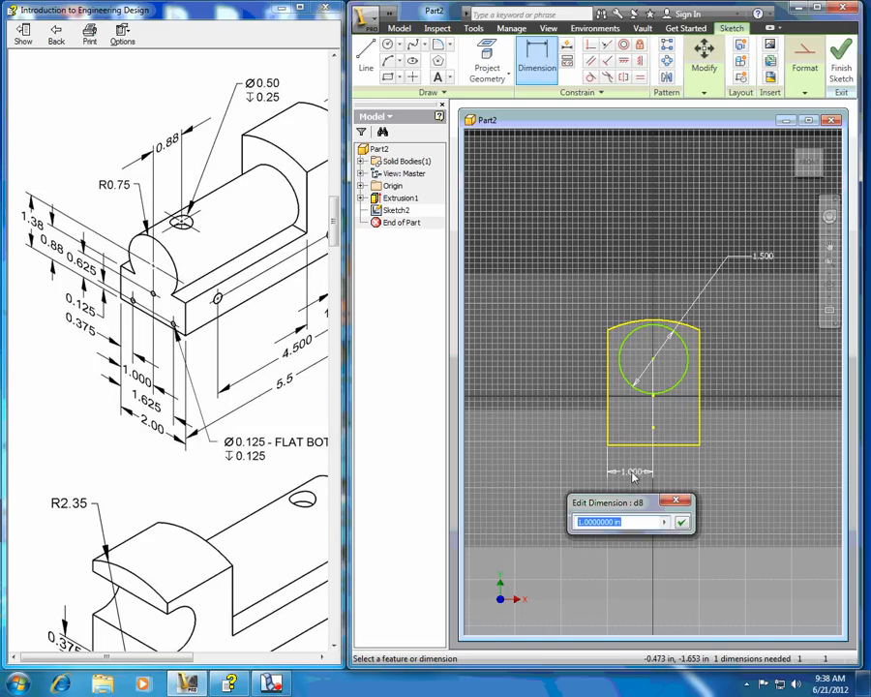
pyautogui.click(681, 522)
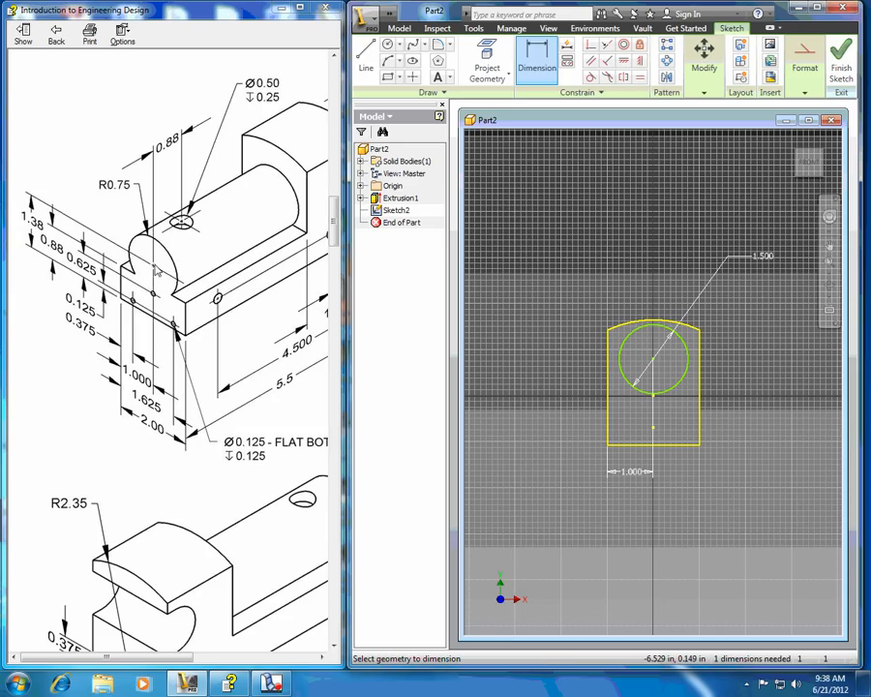
# Step: Dimension the circle's center 1.38 in above the face's bottom edge
pyautogui.click(666, 446)
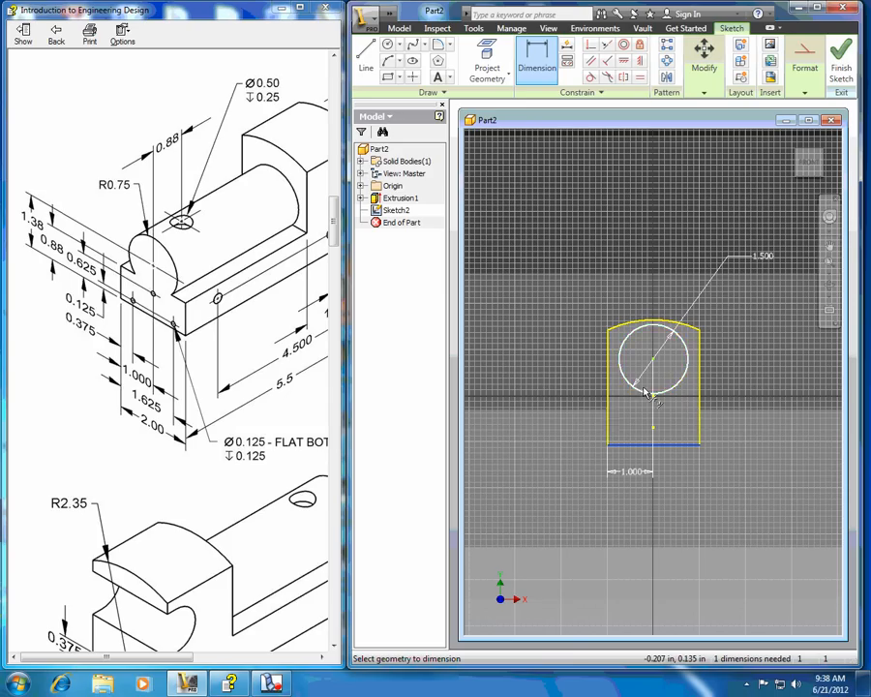
pyautogui.click(653, 360)
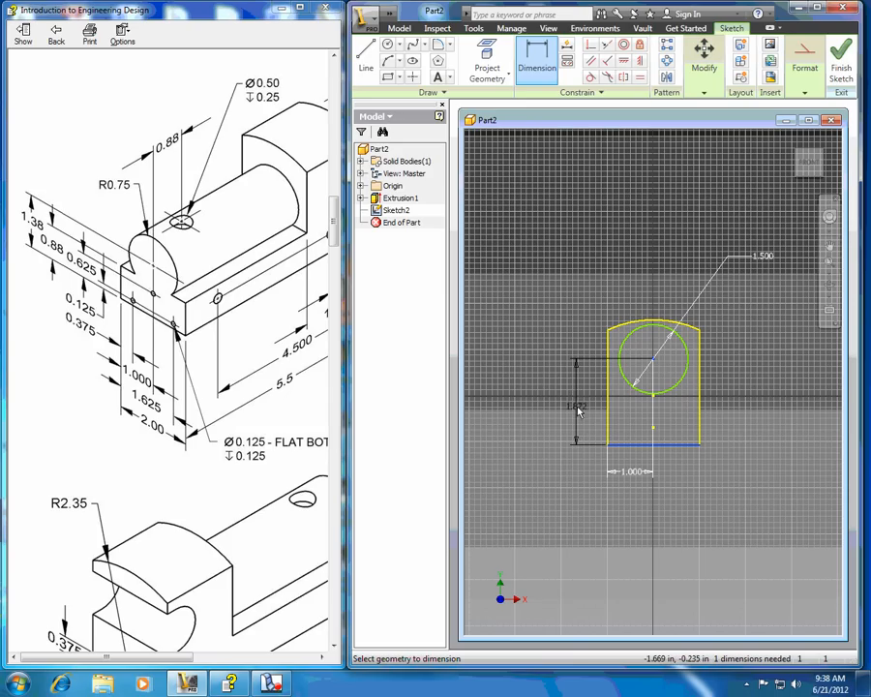
pyautogui.click(578, 410)
pyautogui.write('1.38')
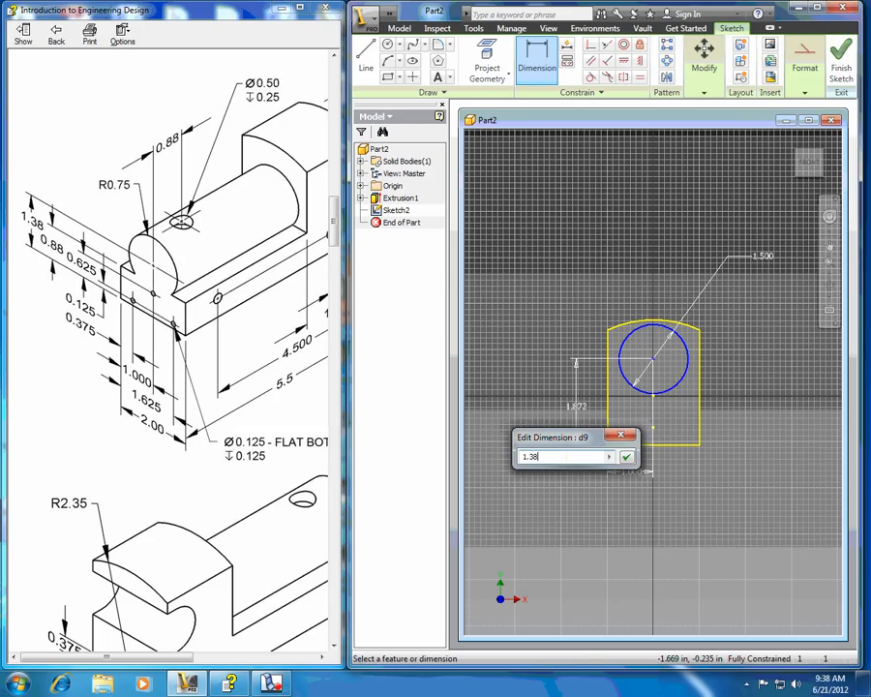
pyautogui.click(627, 458)
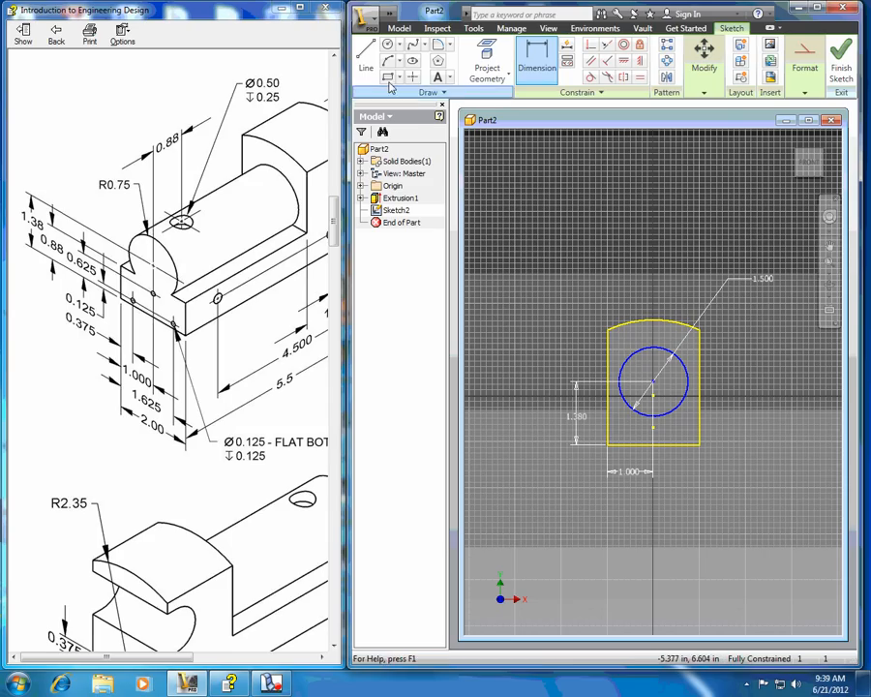
# Step: Draw a horizontal line across the face's full width, crossing the lower part of the circle about 0.81 in above the bottom edge
pyautogui.click(366, 58)
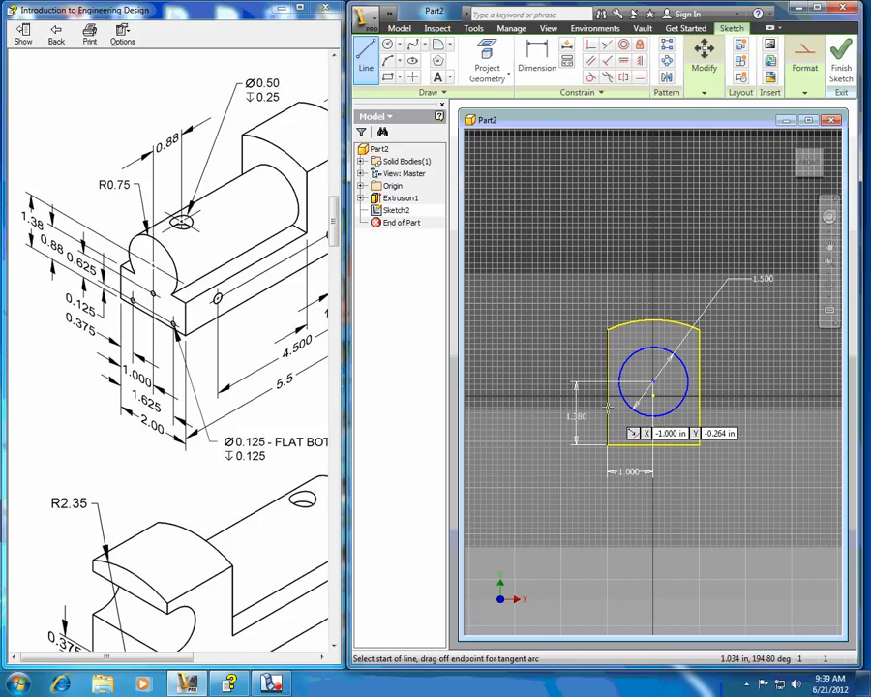
pyautogui.click(609, 408)
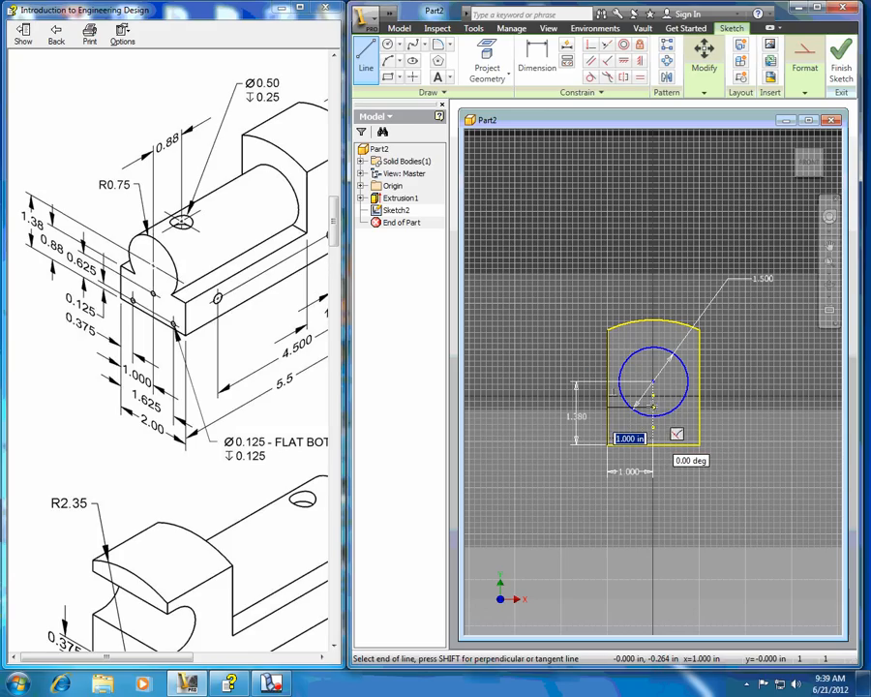
pyautogui.doubleClick(701, 406)
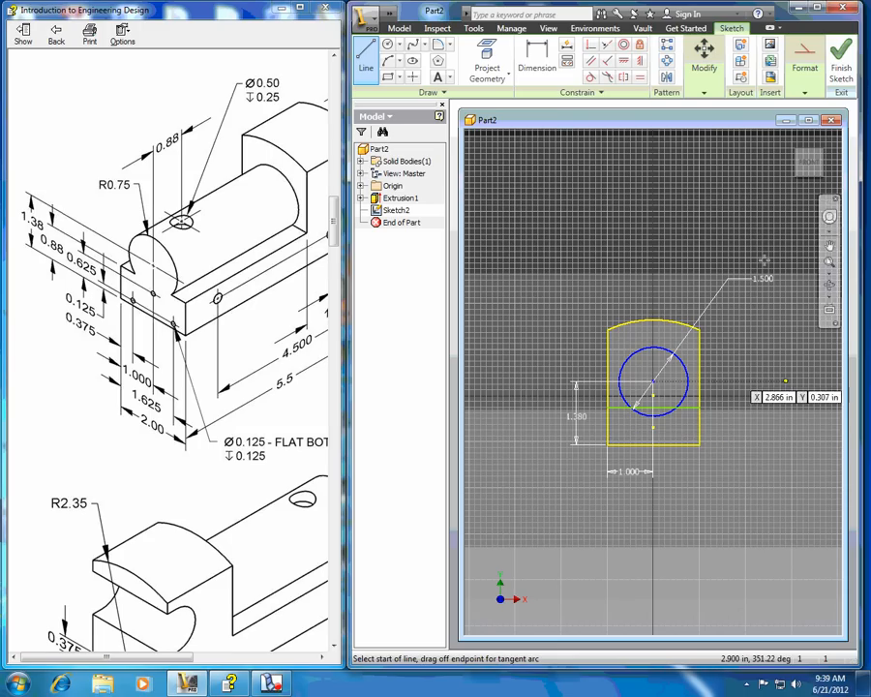
# Step: Dimension the horizontal line .88 in above the face's bottom edge
pyautogui.click(540, 58)
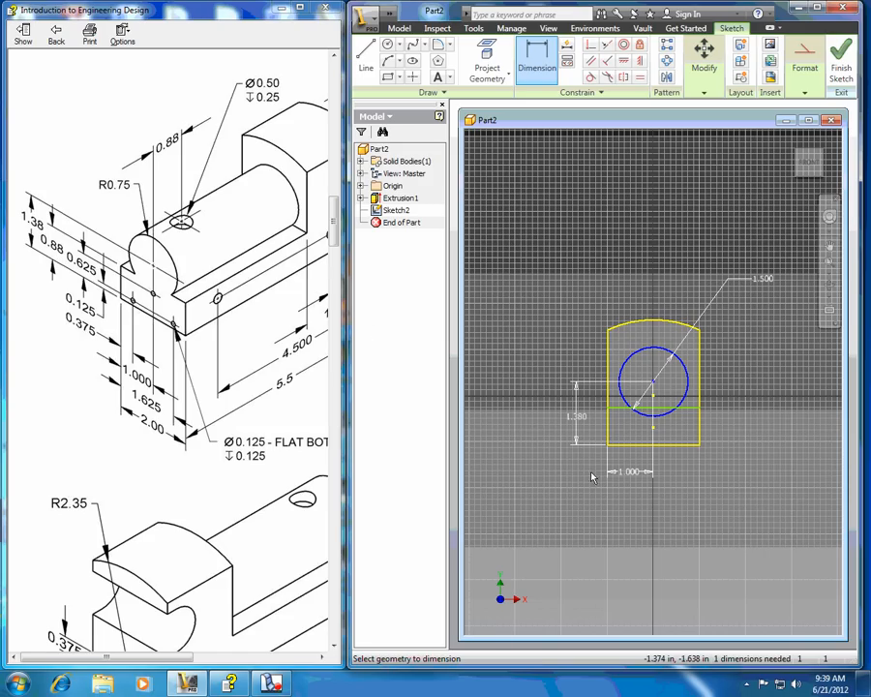
pyautogui.click(622, 409)
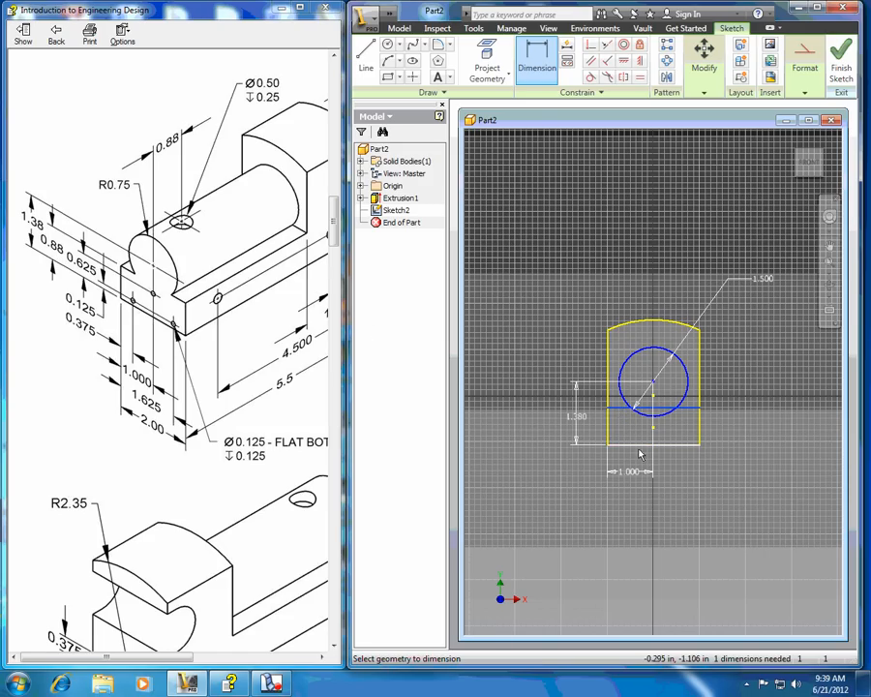
pyautogui.click(636, 448)
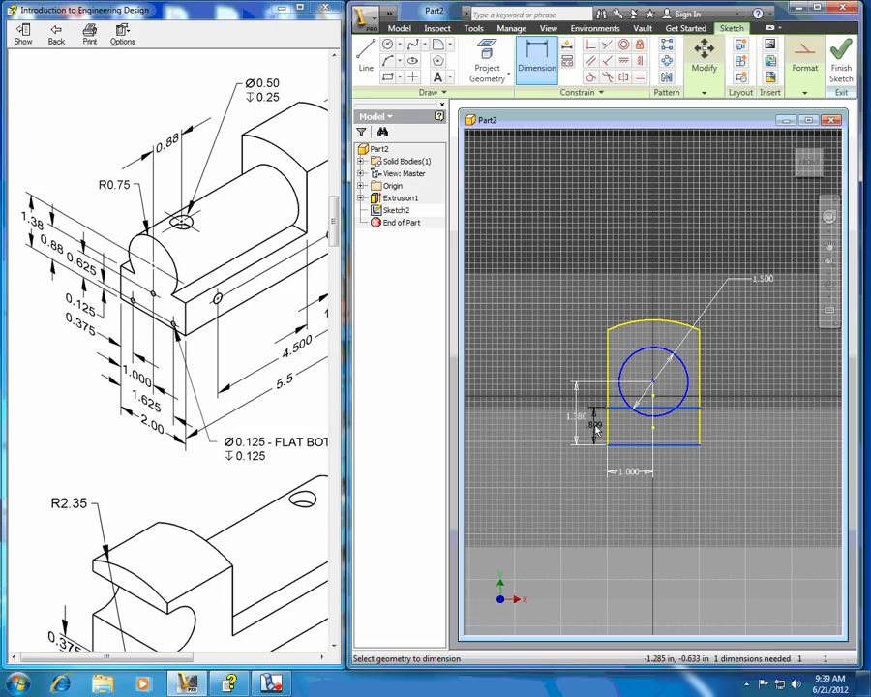
pyautogui.click(596, 431)
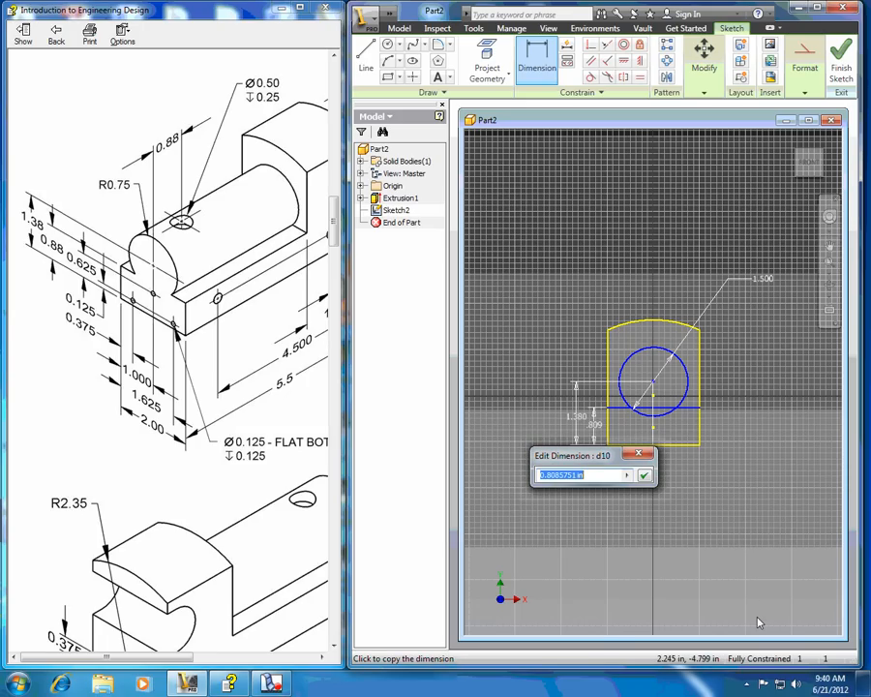
pyautogui.write('.88')
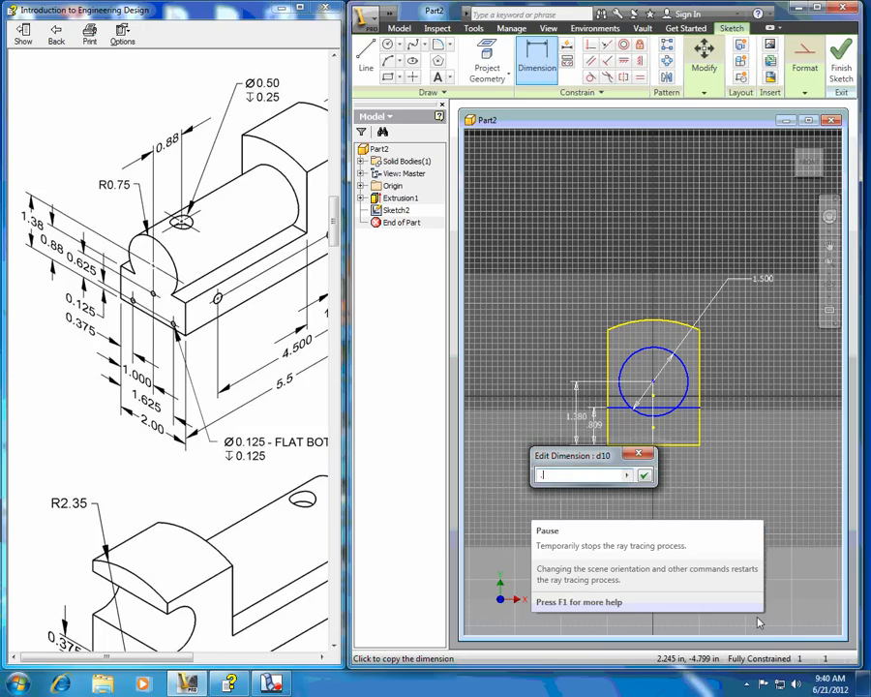
pyautogui.click(644, 475)
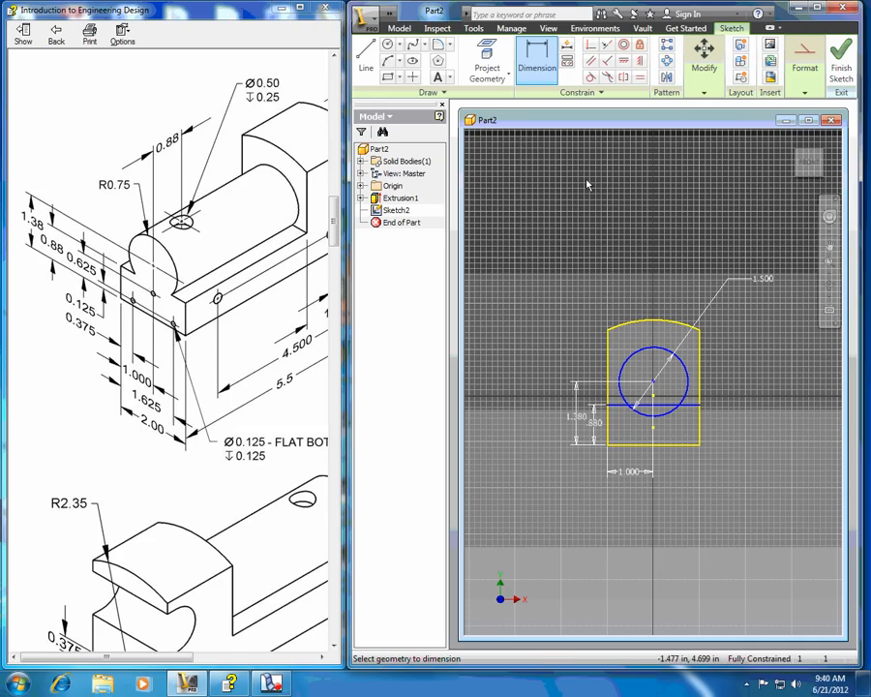
# Step: Trim away the circle's lower arc below the horizontal line and the line portion inside the circle
pyautogui.click(664, 413)
pyautogui.click(704, 53)
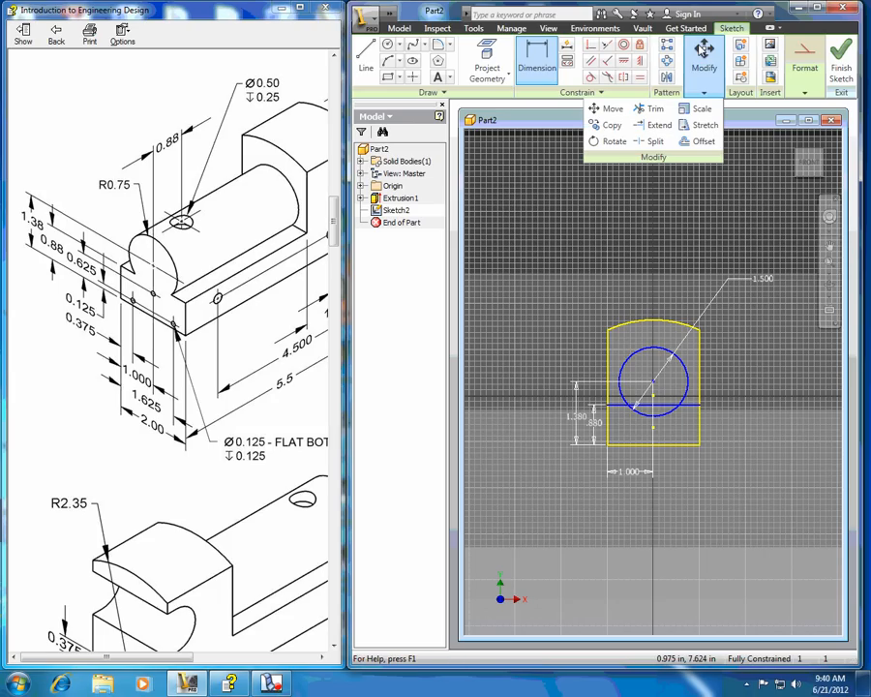
pyautogui.click(656, 110)
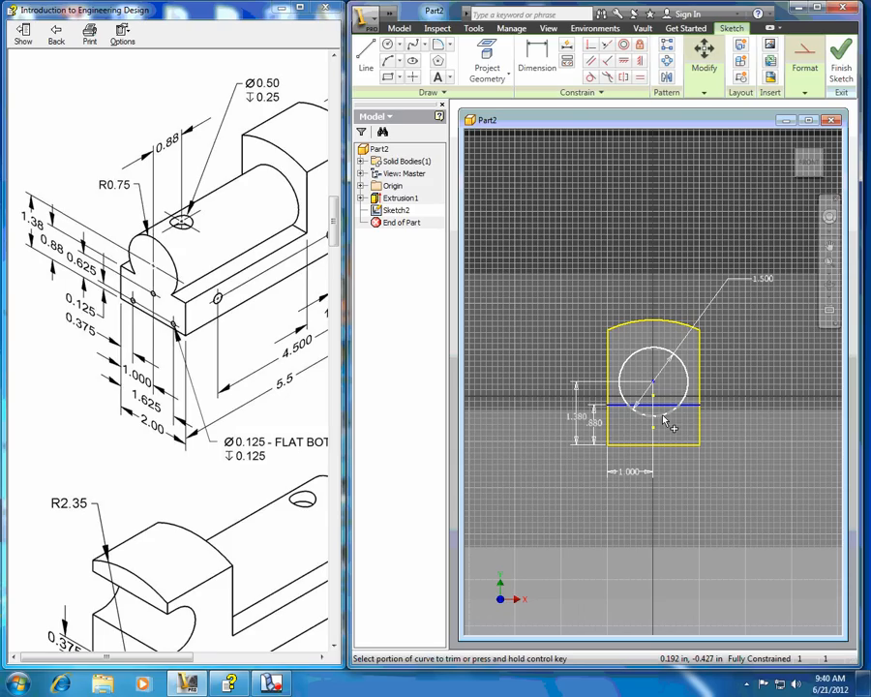
pyautogui.click(661, 414)
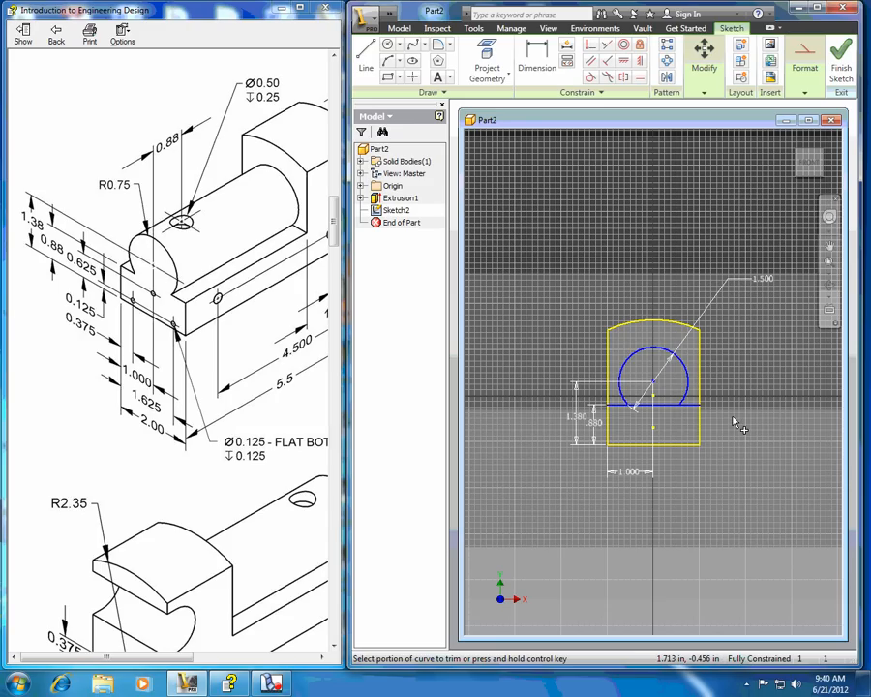
pyautogui.click(662, 412)
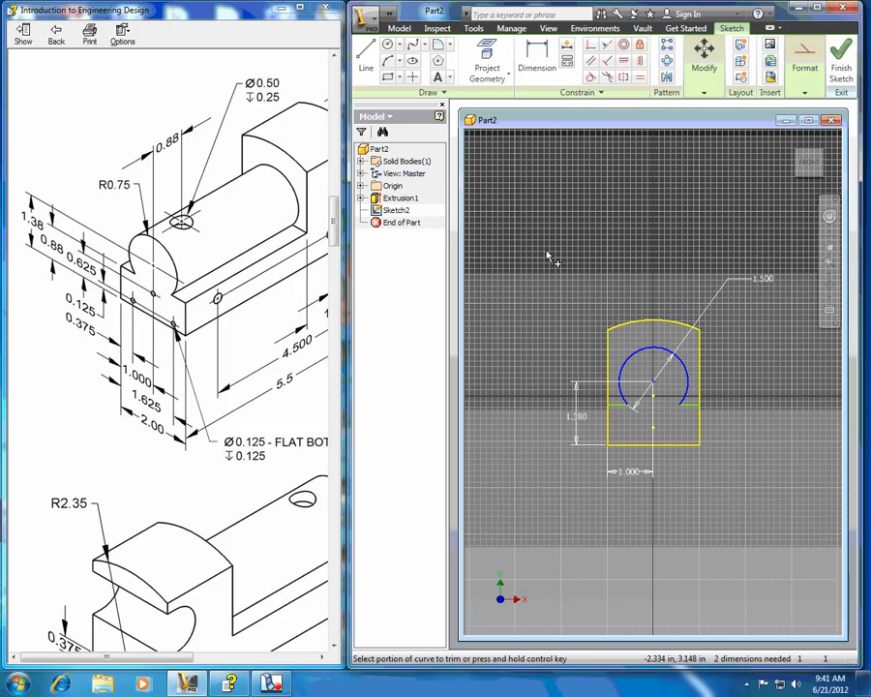
# Step: Dimension the remaining left line segment 0.88 in above the face's bottom edge
pyautogui.click(538, 66)
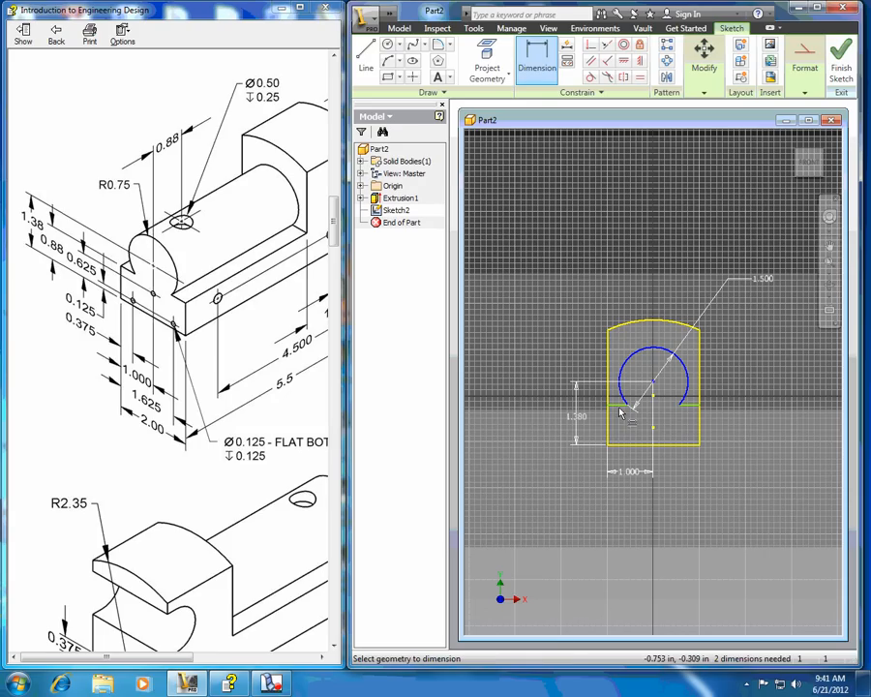
pyautogui.click(620, 407)
pyautogui.click(617, 445)
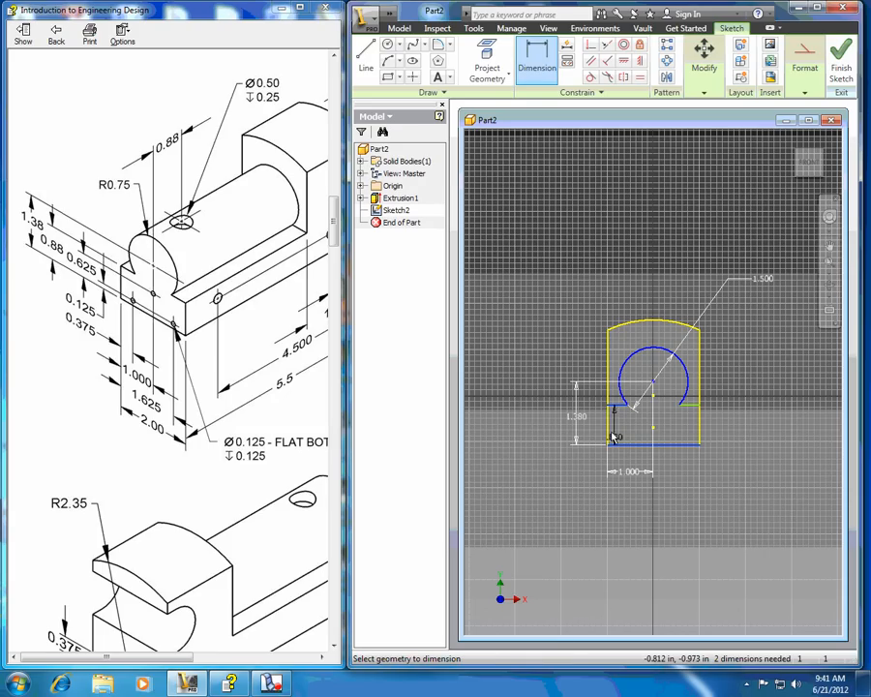
pyautogui.click(598, 424)
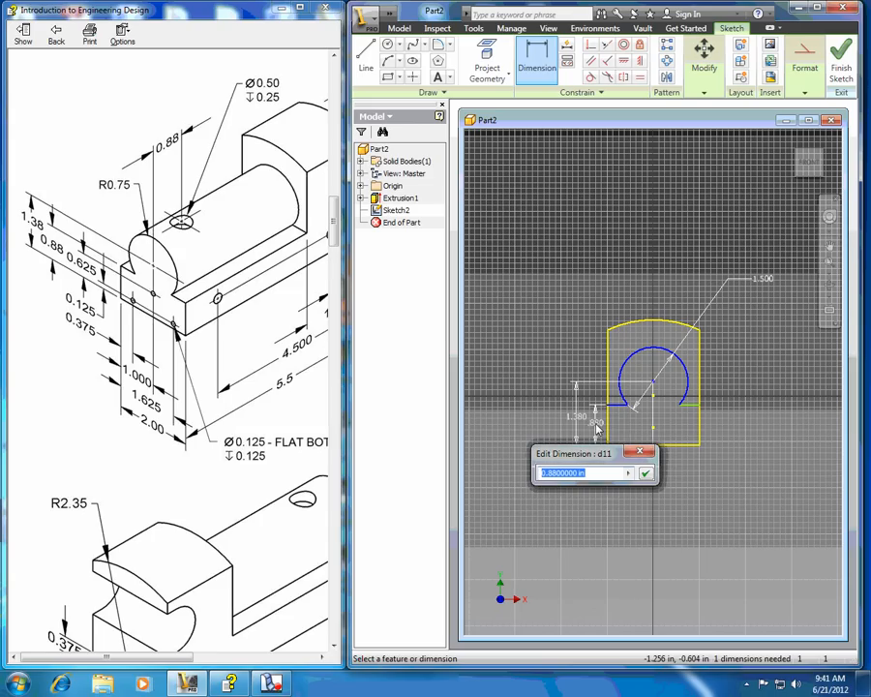
pyautogui.click(645, 472)
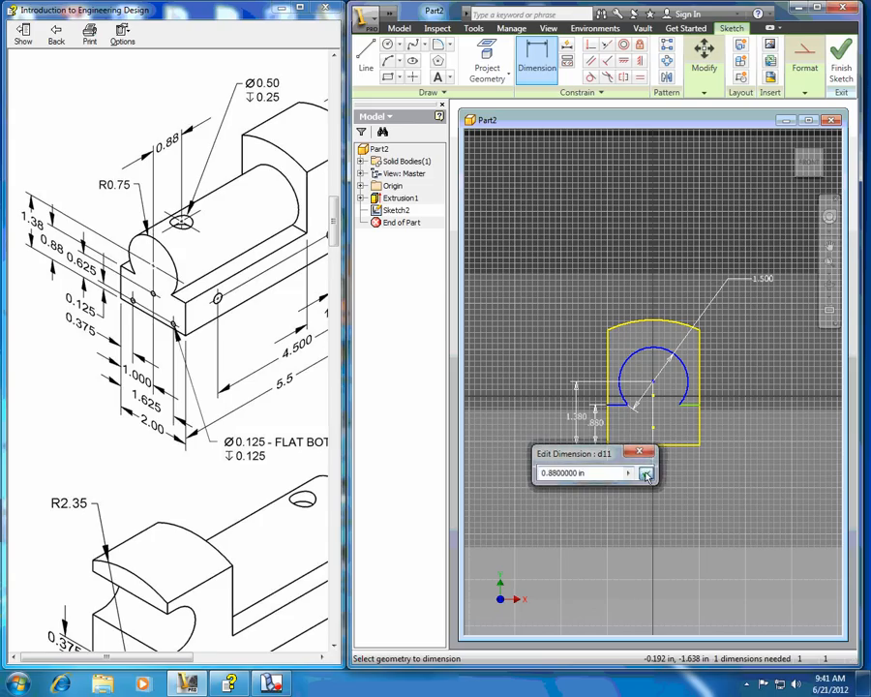
# Step: Dimension the remaining right line segment 0.88 in above the face's bottom edge and finish the sketch
pyautogui.click(692, 447)
pyautogui.click(710, 404)
pyautogui.click(716, 423)
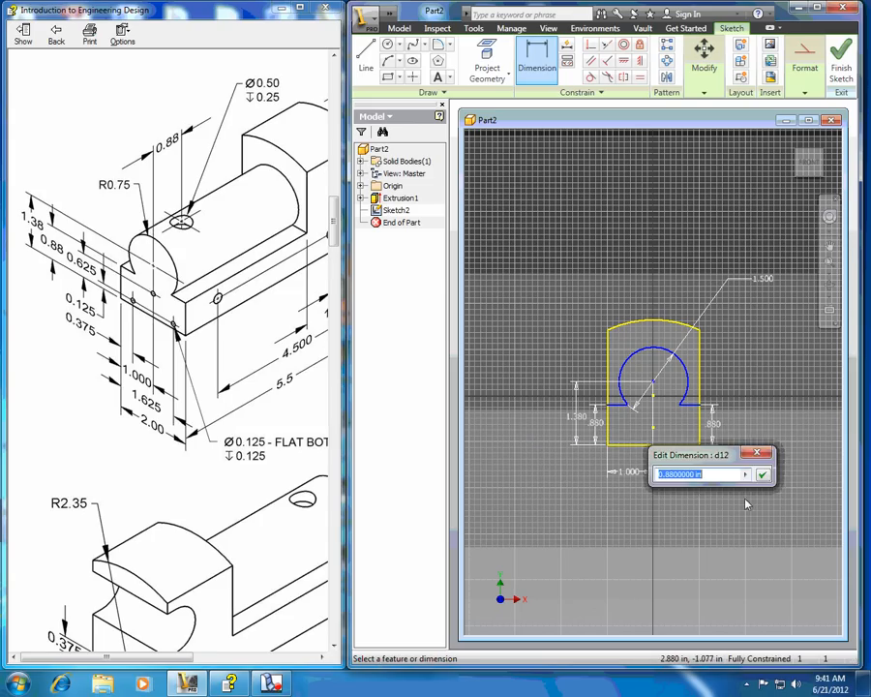
pyautogui.press('Return')
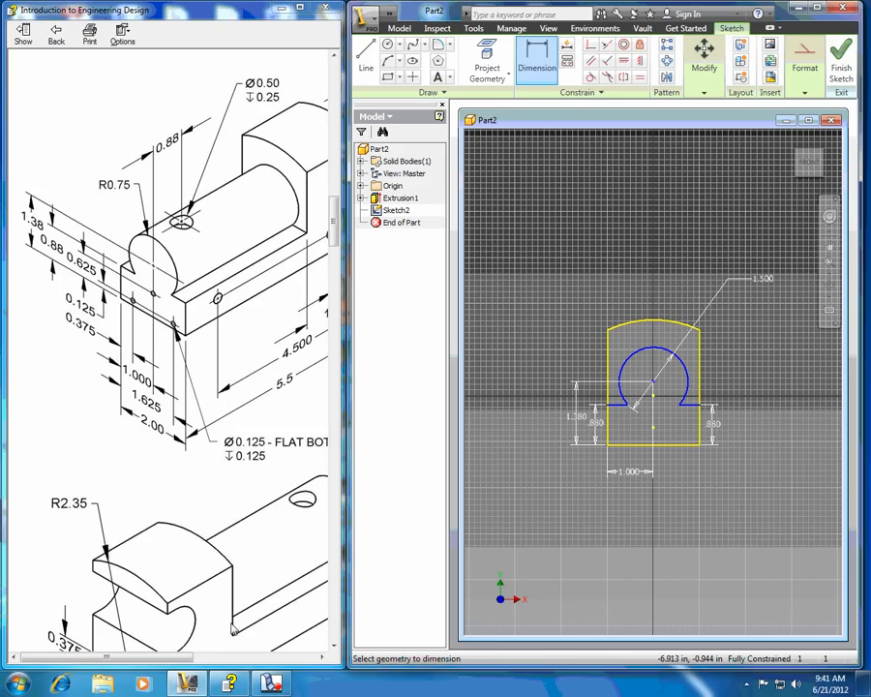
pyautogui.moveTo(181, 663); pyautogui.dragTo(230, 661)
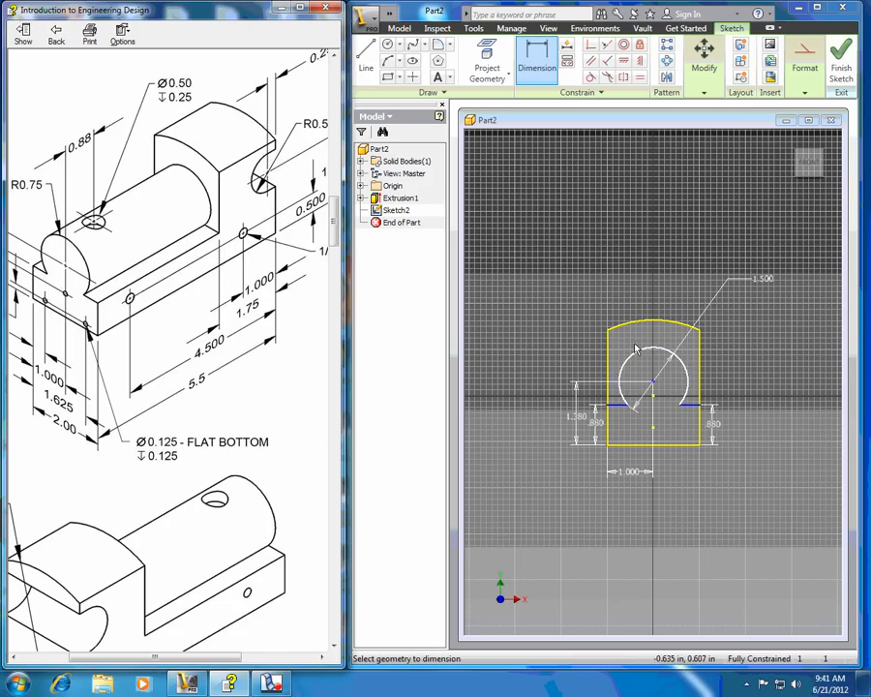
pyautogui.click(840, 61)
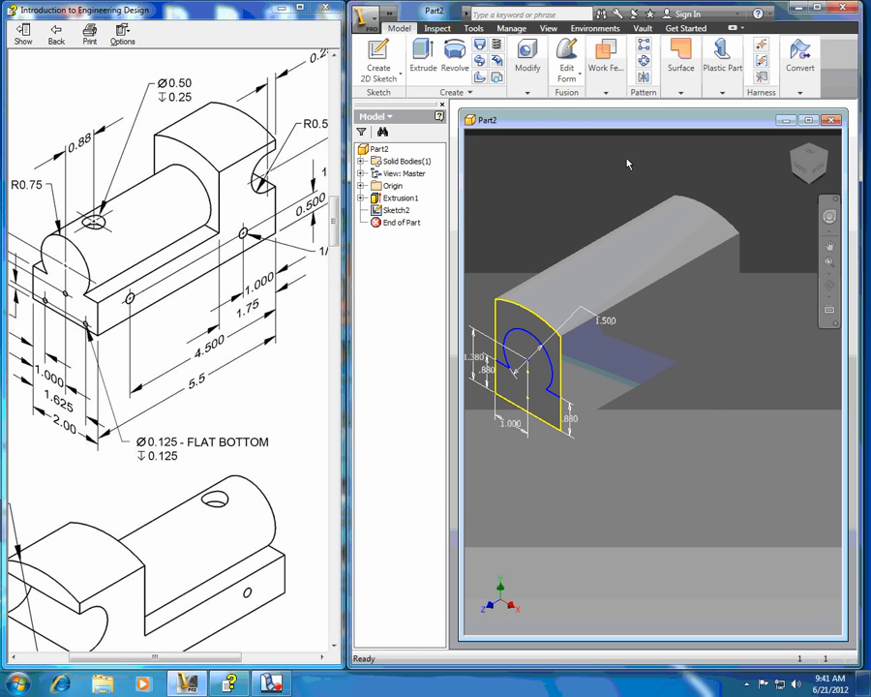
# Step: Cut away the region around and above the boiler profile with an Extrude cut to a distance of 5.5-1.75 in
pyautogui.click(420, 58)
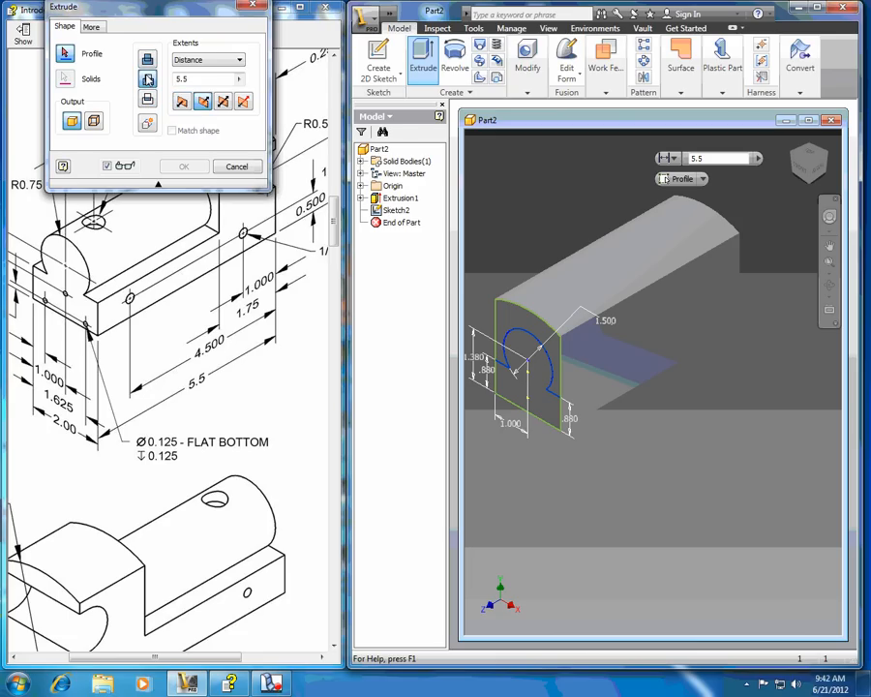
pyautogui.click(147, 79)
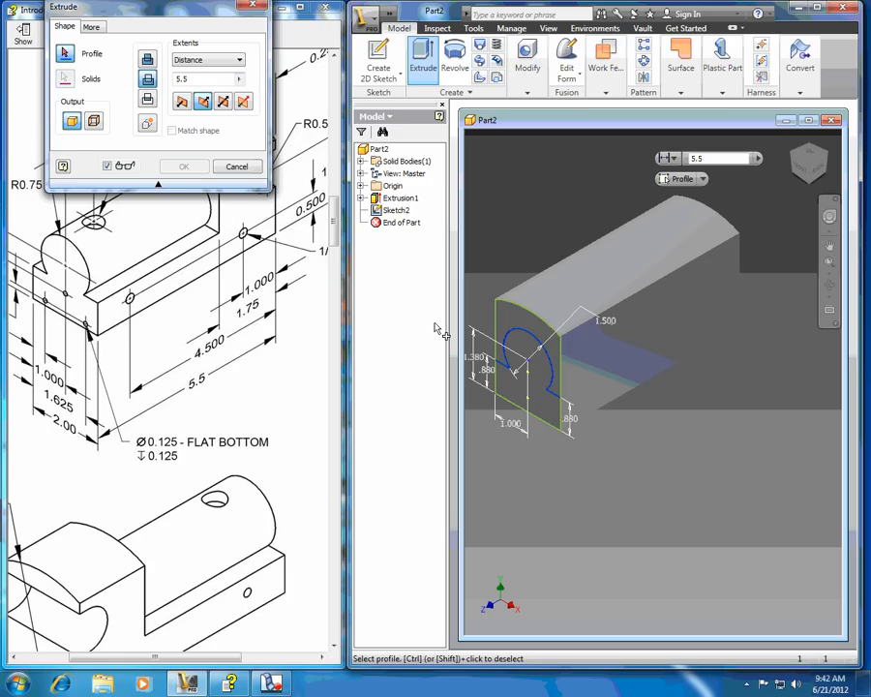
pyautogui.click(544, 339)
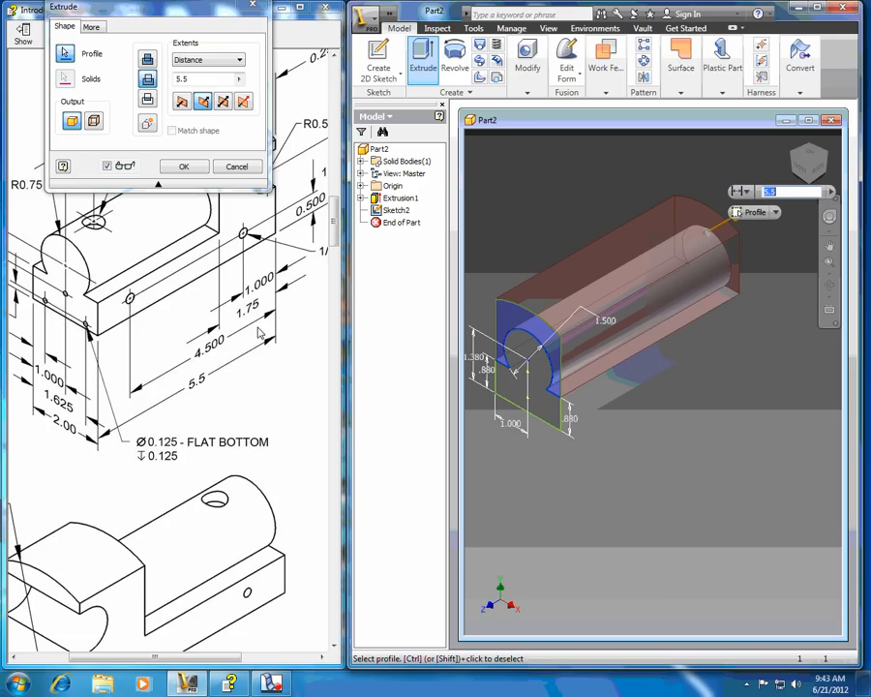
pyautogui.moveTo(769, 192)
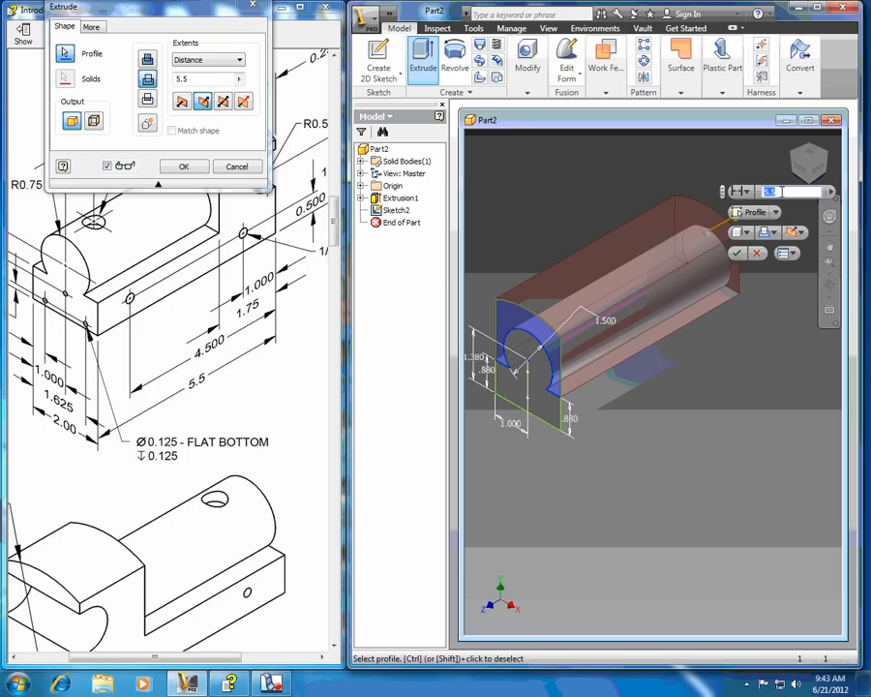
pyautogui.write('-')
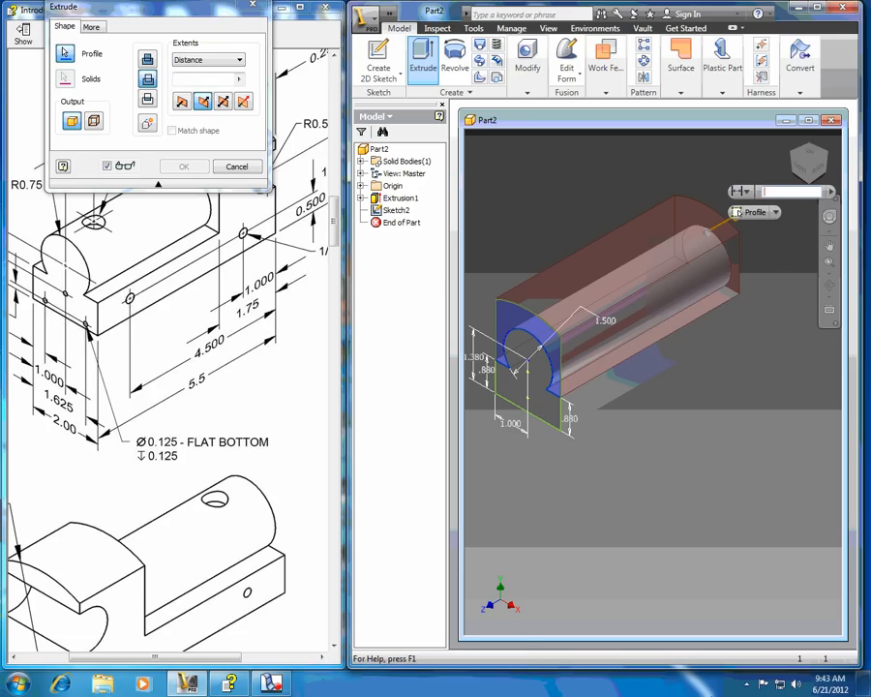
pyautogui.write('5')
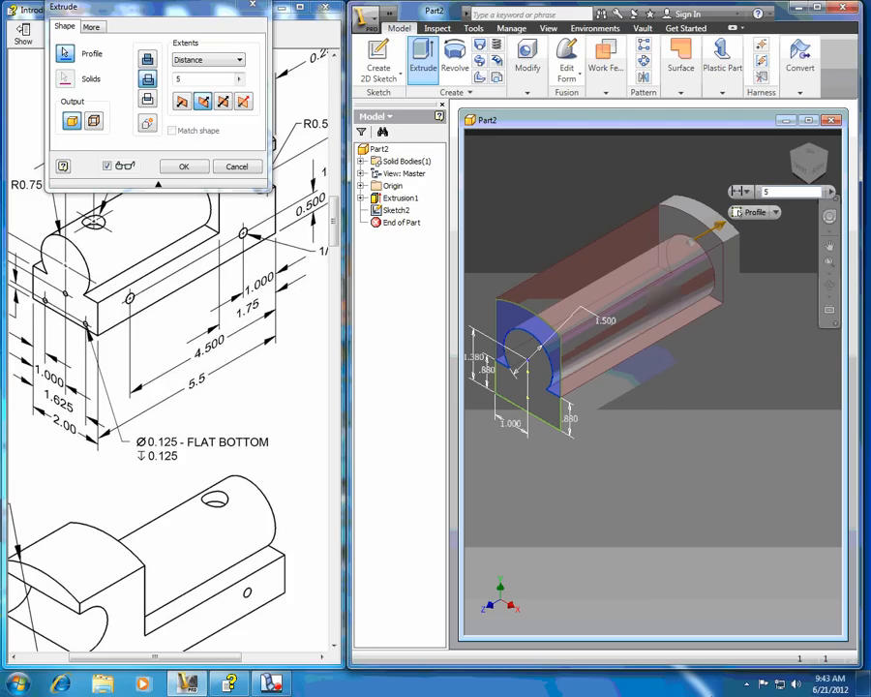
pyautogui.write('.5')
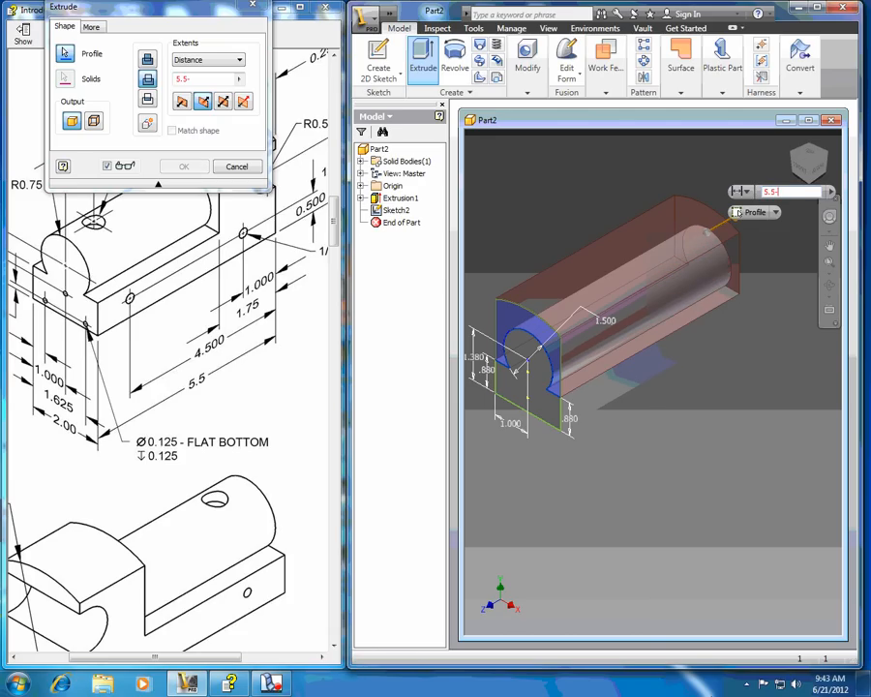
pyautogui.write('-1.75')
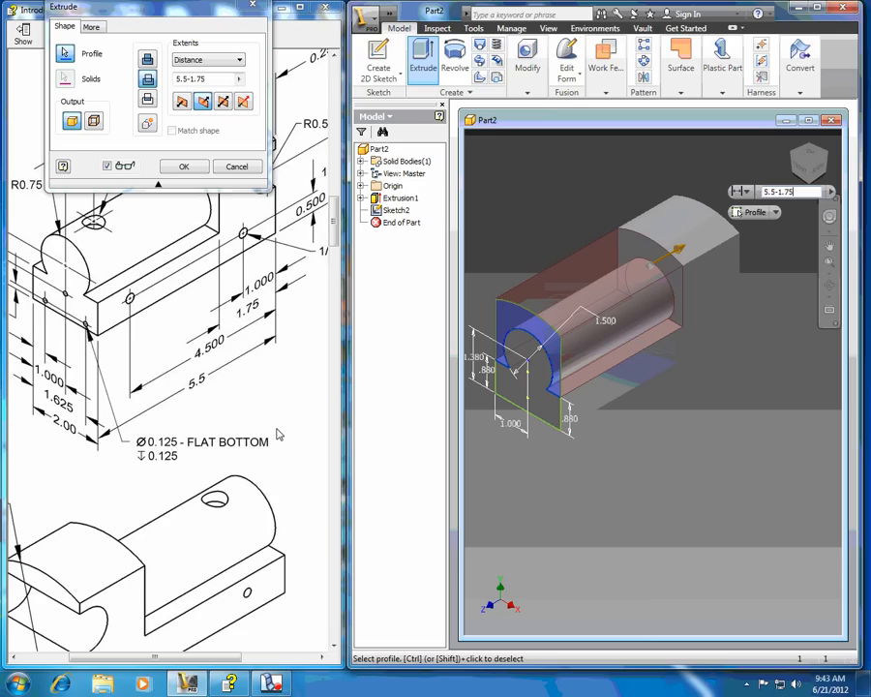
pyautogui.click(185, 167)
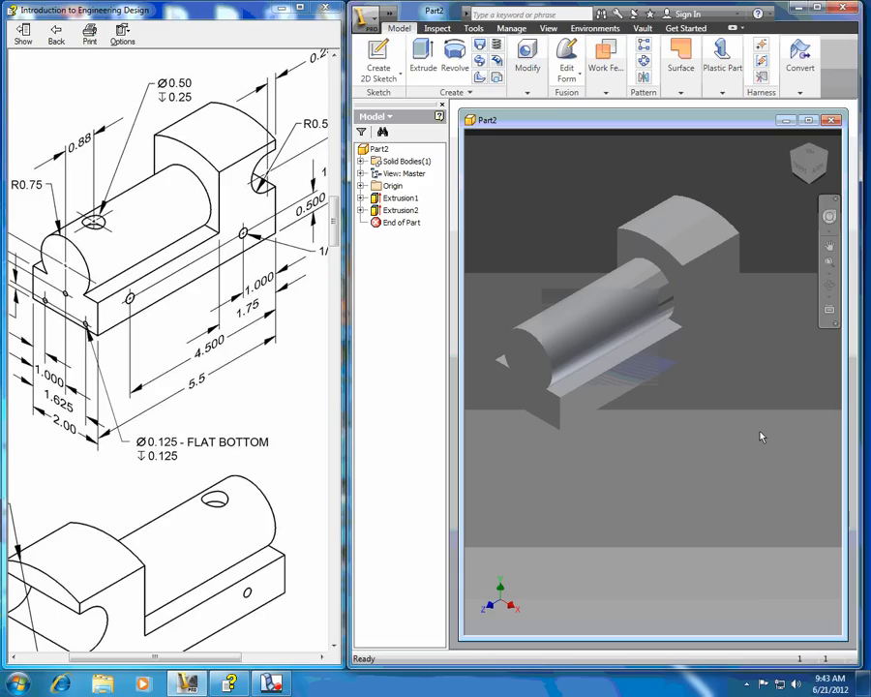
# Step: Start a sketch on the body's L-shaped side face and draw a circle about 0.86 in in diameter inside the cab near its rear edge
pyautogui.click(378, 48)
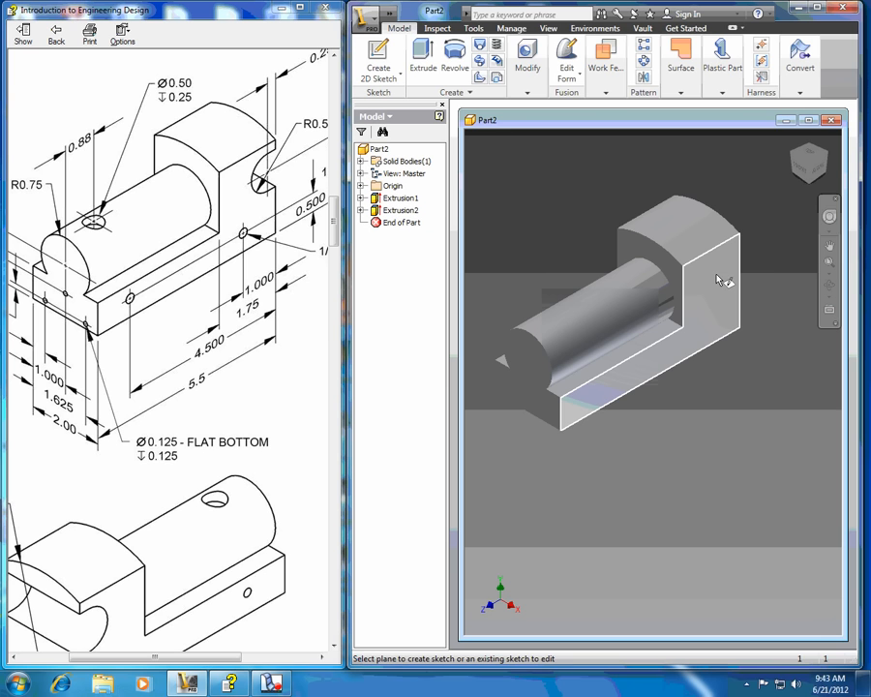
pyautogui.moveTo(717, 279)
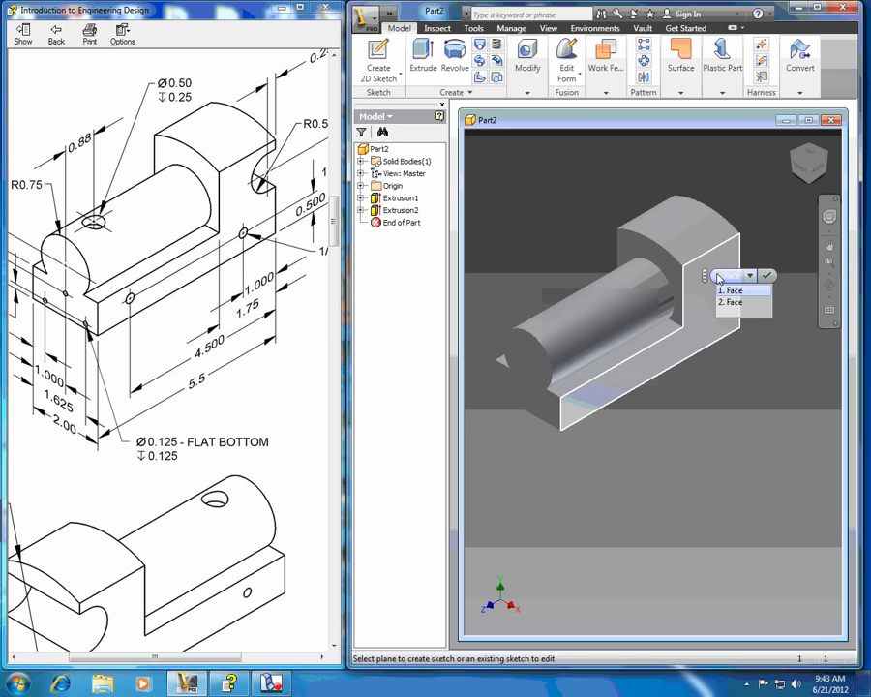
pyautogui.click(767, 276)
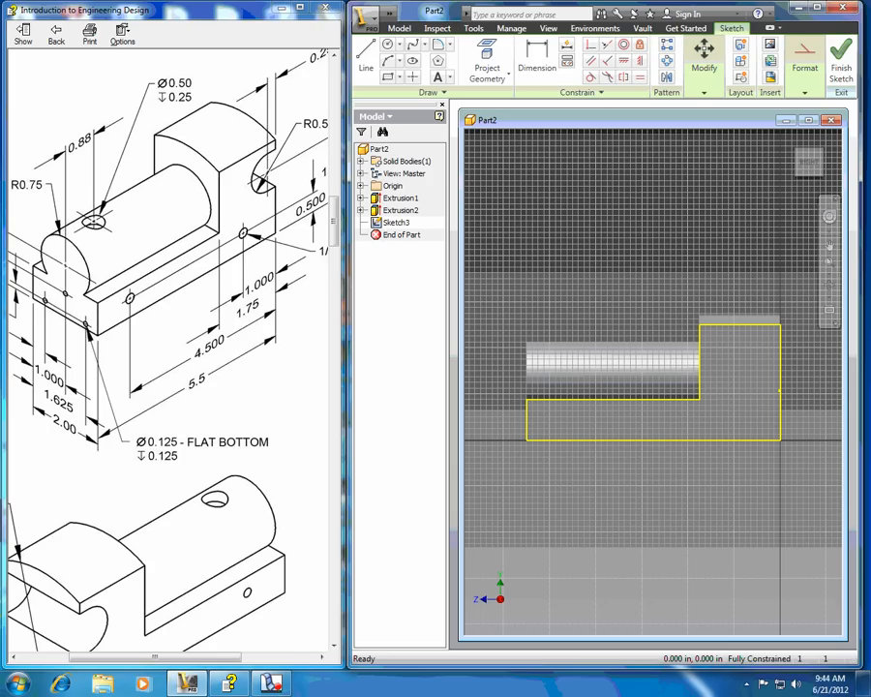
pyautogui.moveTo(176, 659); pyautogui.dragTo(192, 659)
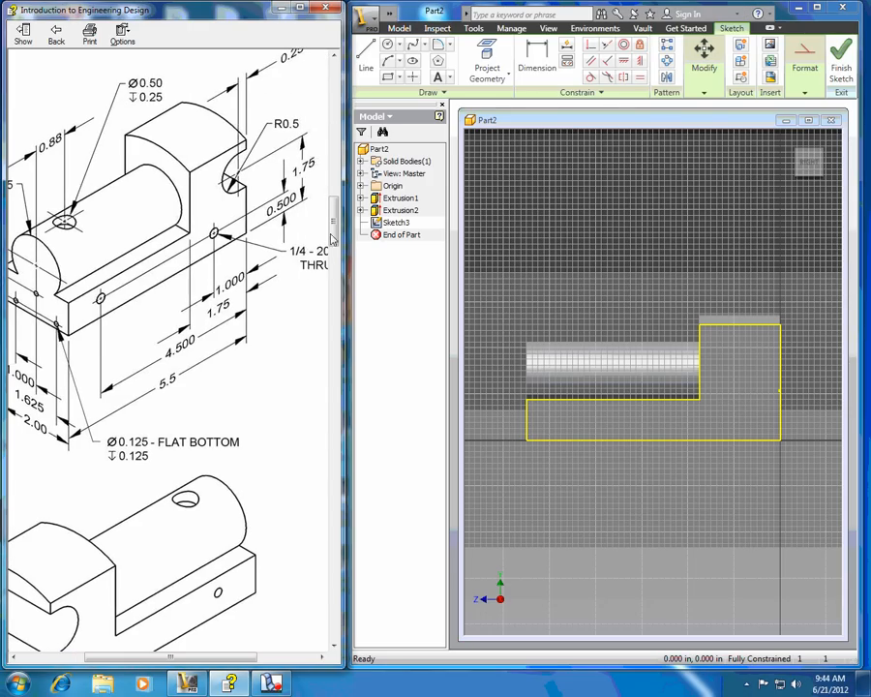
pyautogui.moveTo(334, 230); pyautogui.dragTo(337, 222)
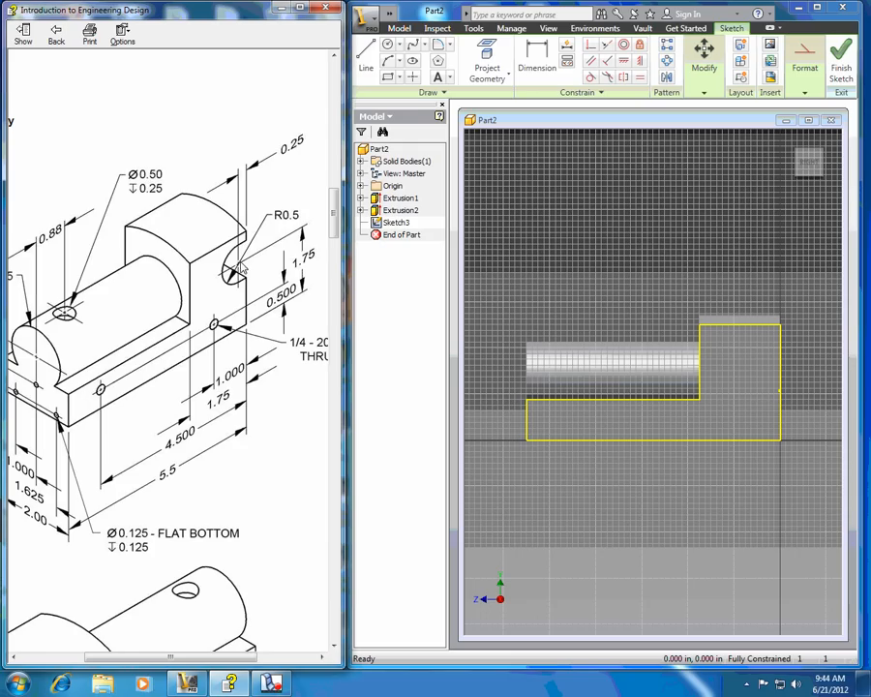
pyautogui.click(387, 44)
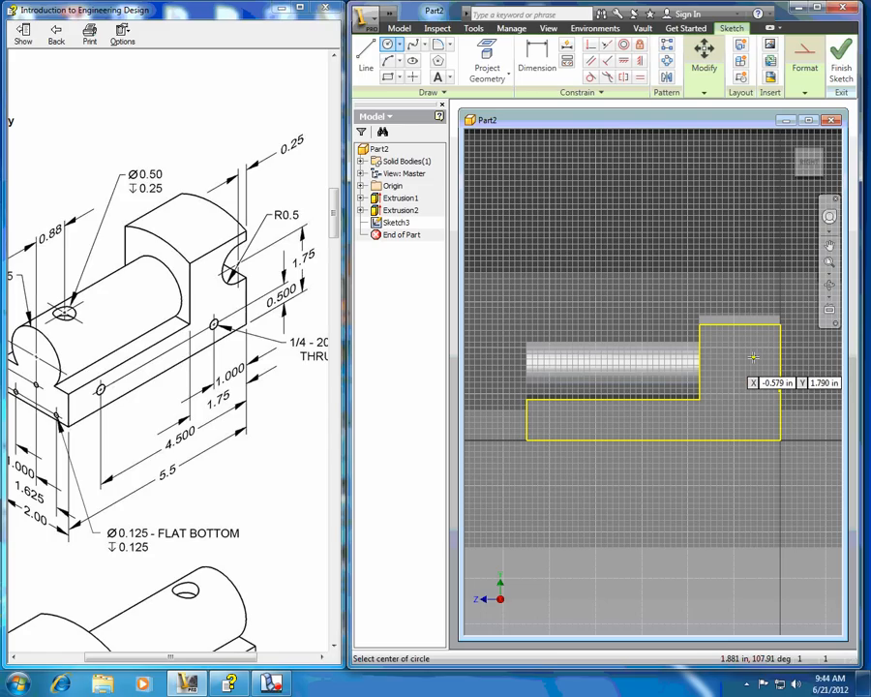
pyautogui.click(754, 357)
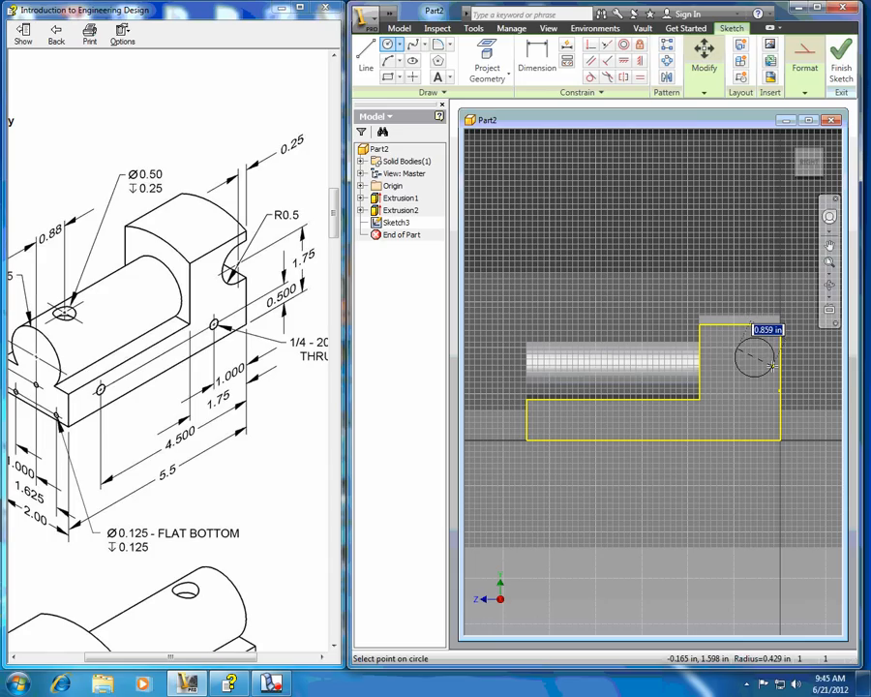
pyautogui.click(772, 365)
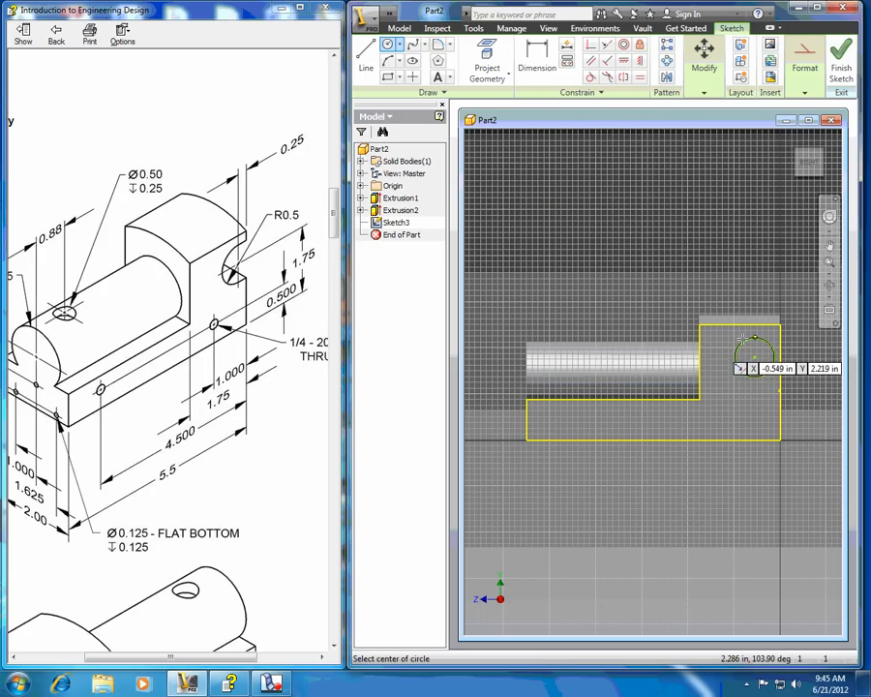
# Step: Dimension the cab circle's diameter as .5*2 in
pyautogui.click(536, 54)
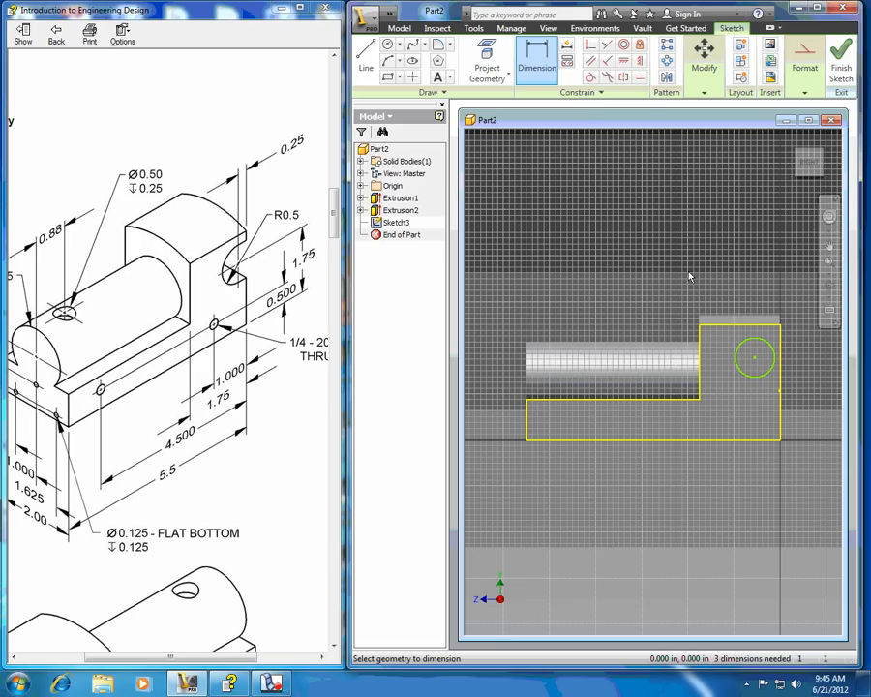
pyautogui.click(759, 365)
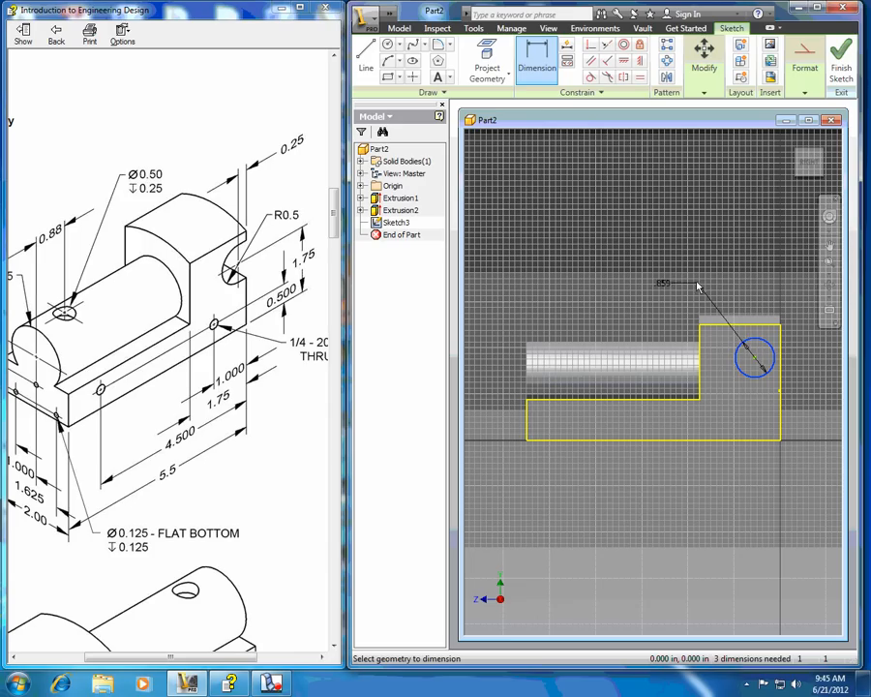
pyautogui.click(695, 283)
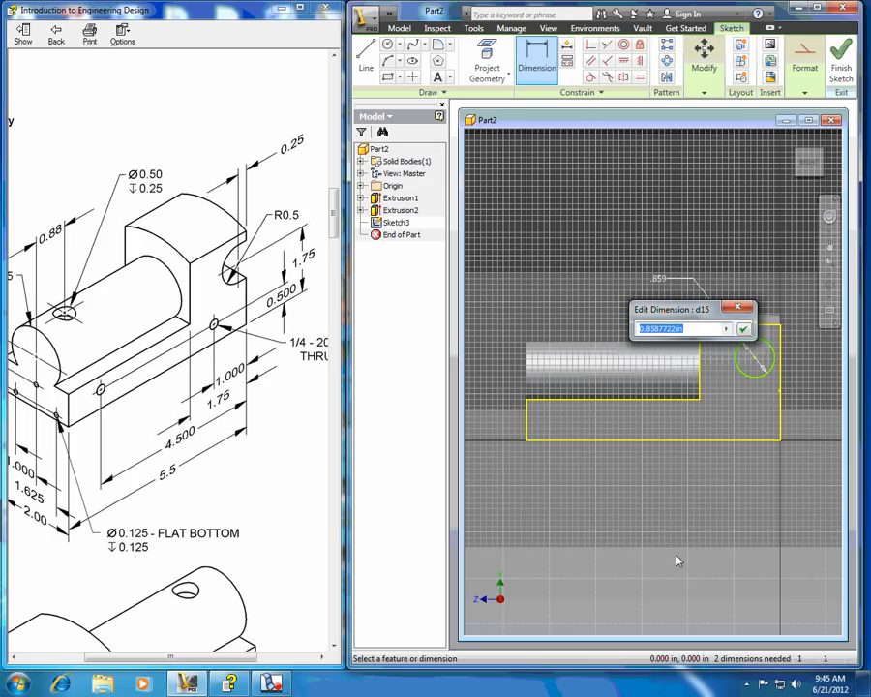
pyautogui.write('.5*2')
pyautogui.click(745, 331)
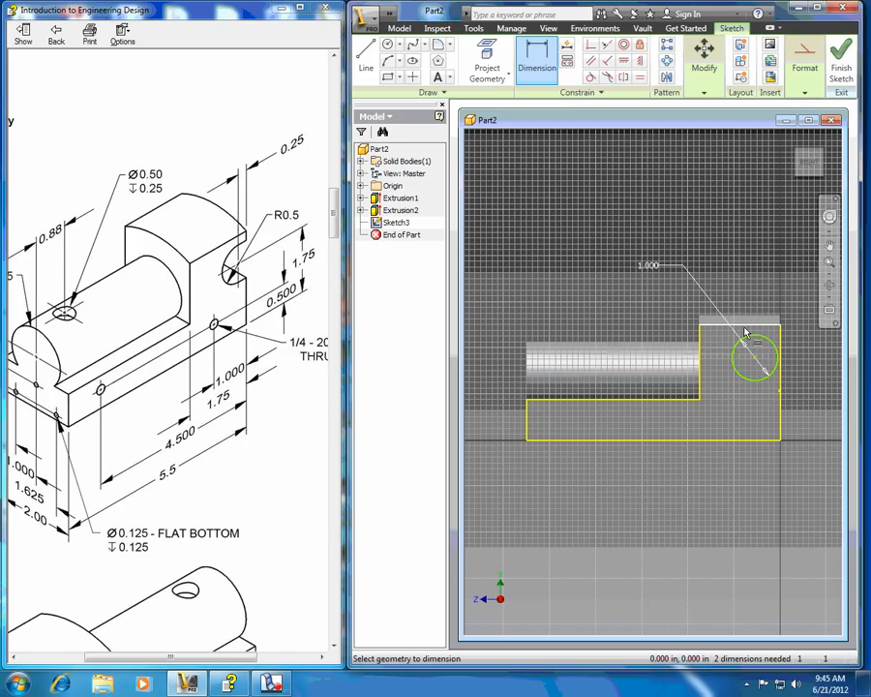
# Step: Dimension the circle's center 1.75 in above the side face's bottom edge
pyautogui.moveTo(745, 332)
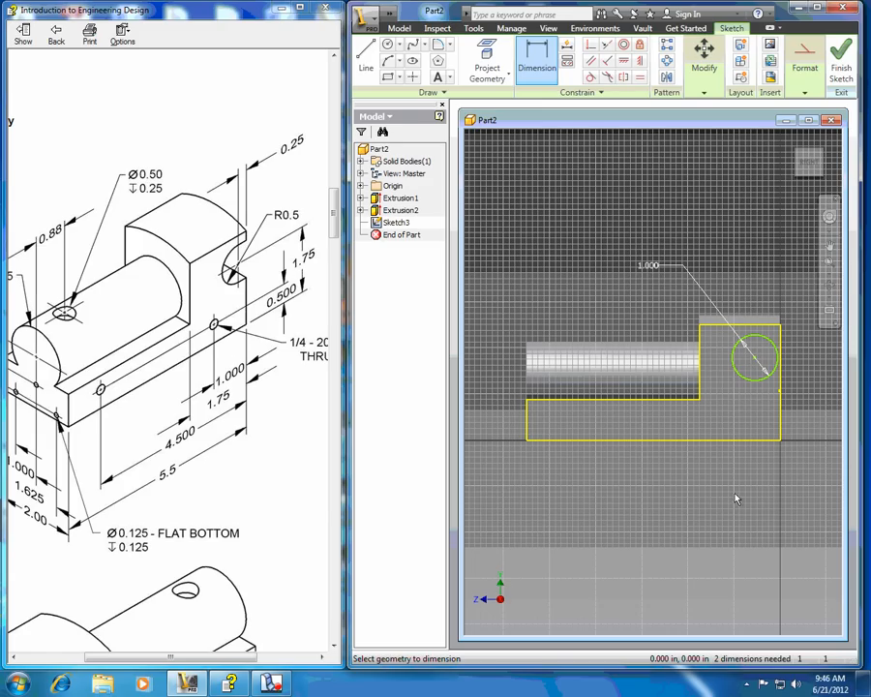
pyautogui.click(759, 440)
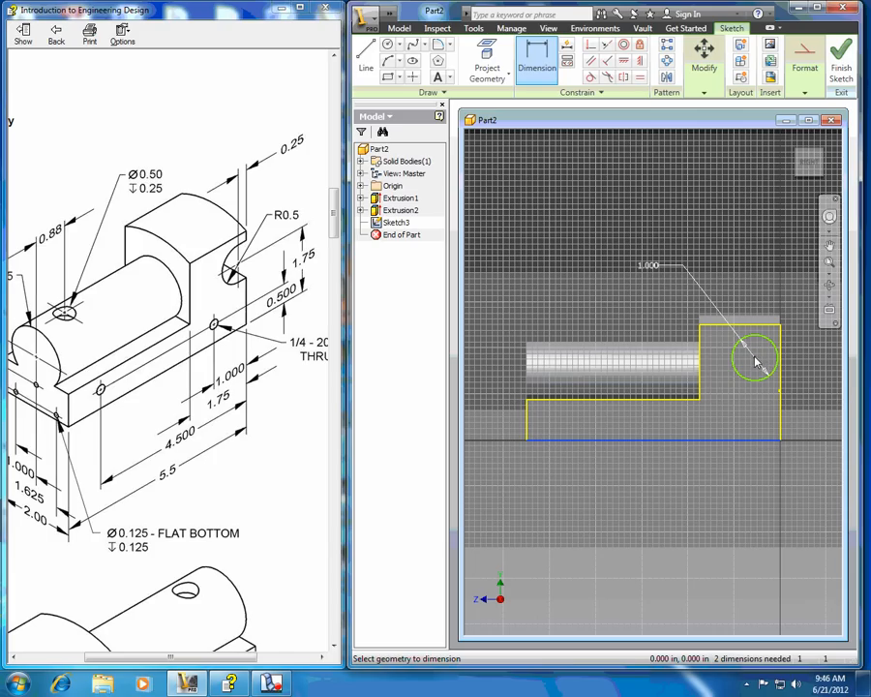
pyautogui.click(756, 359)
pyautogui.click(811, 397)
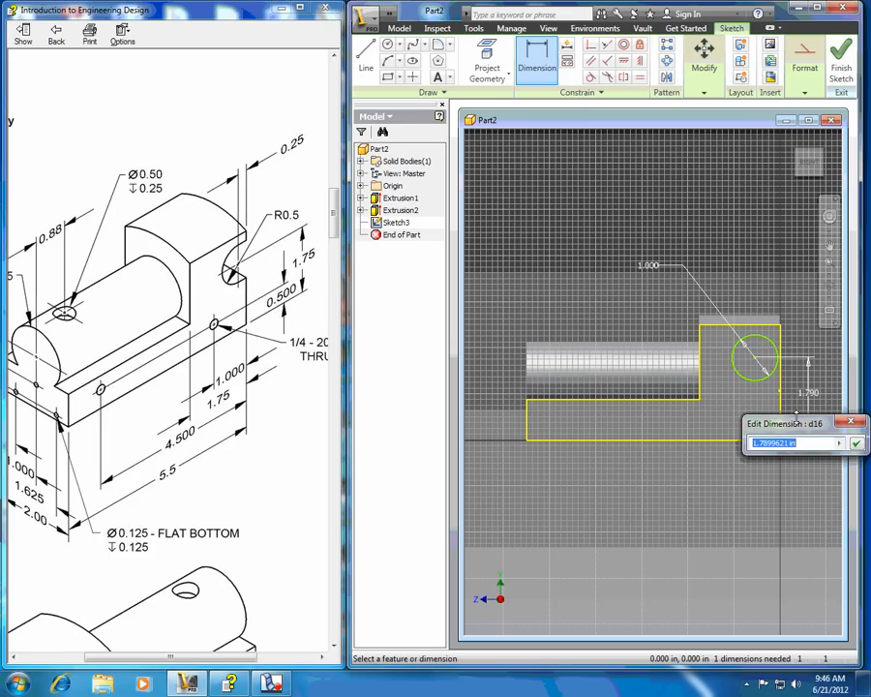
pyautogui.write('1.75')
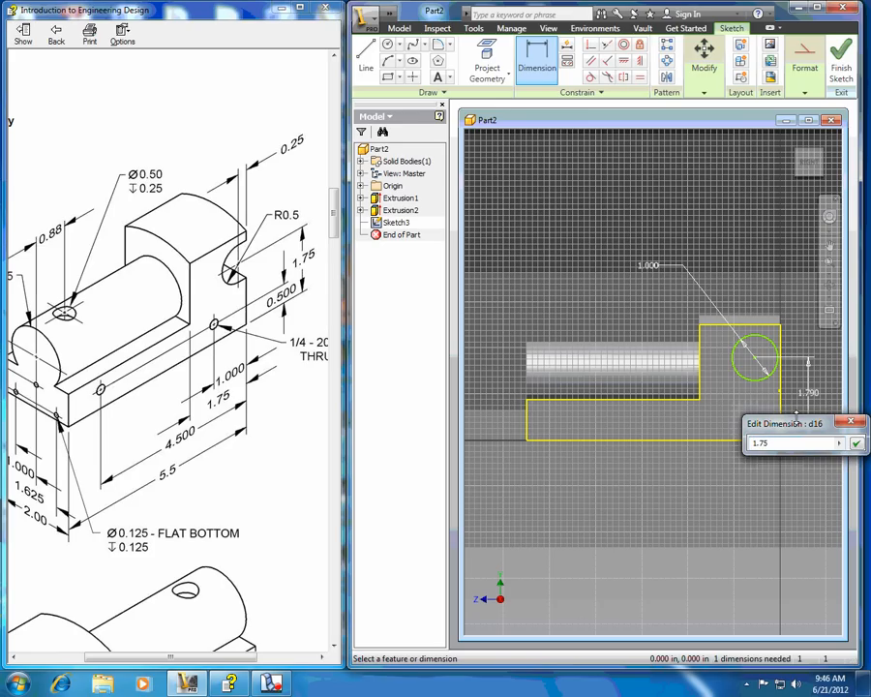
pyautogui.click(857, 444)
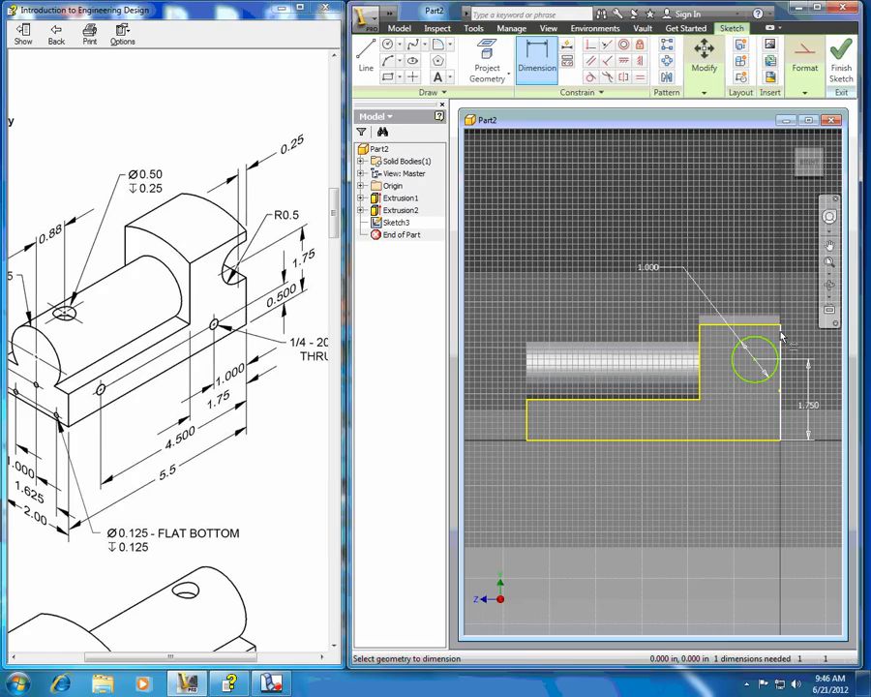
# Step: Dimension the circle's center .25 in horizontally from the cab's rear edge
pyautogui.click(780, 360)
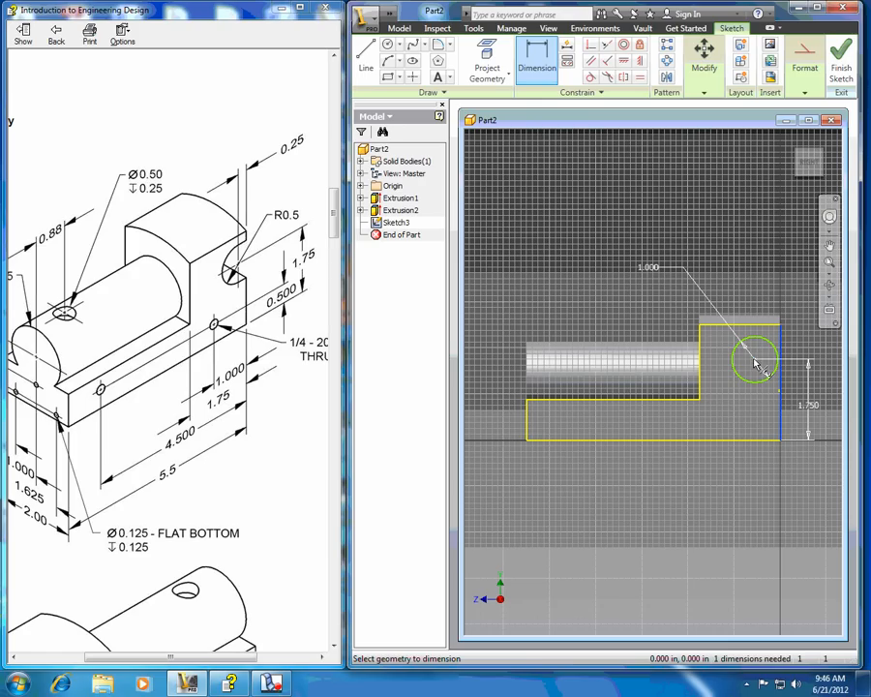
pyautogui.click(768, 295)
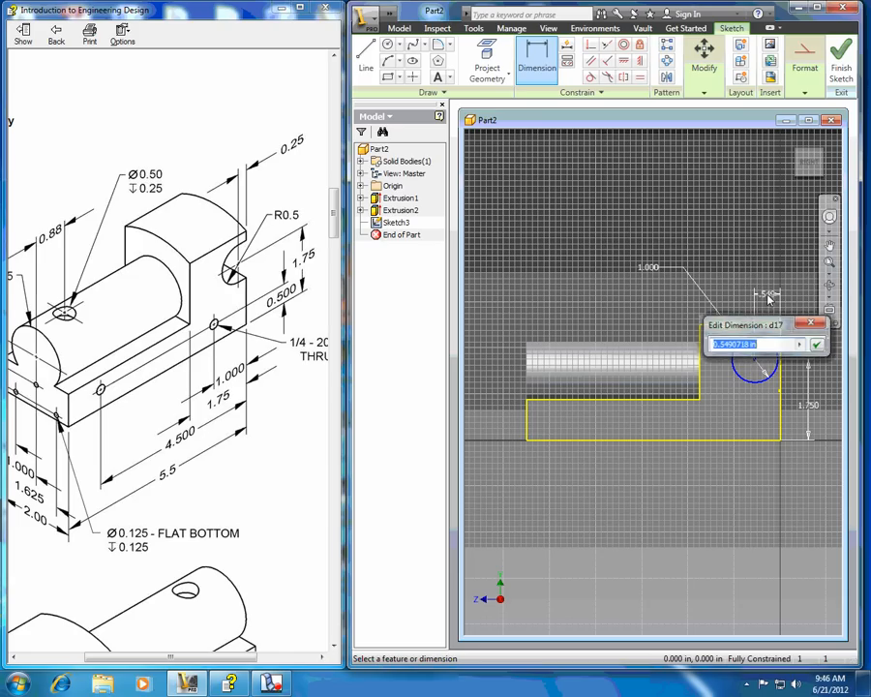
pyautogui.write('.25')
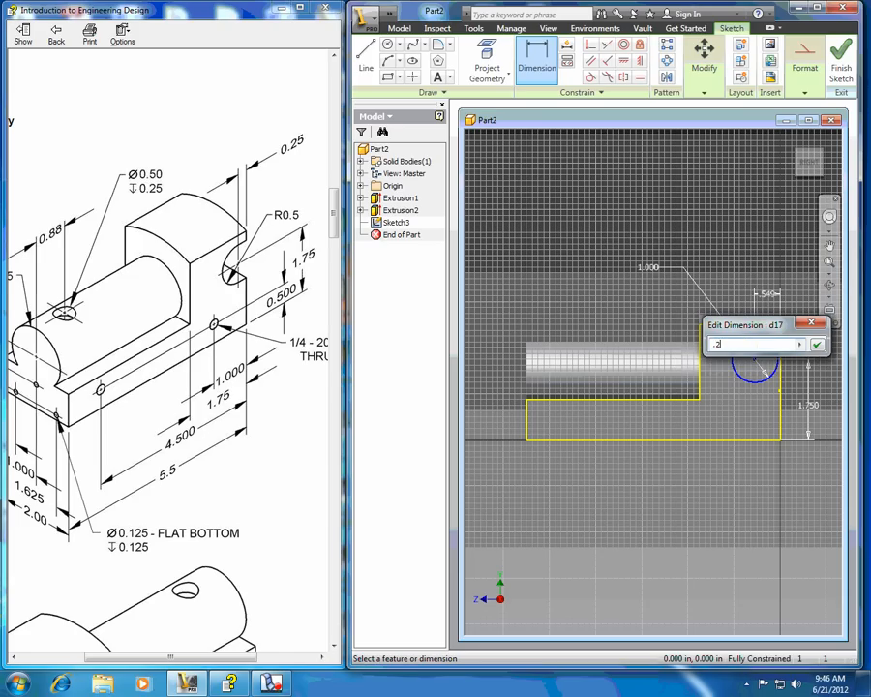
pyautogui.click(816, 344)
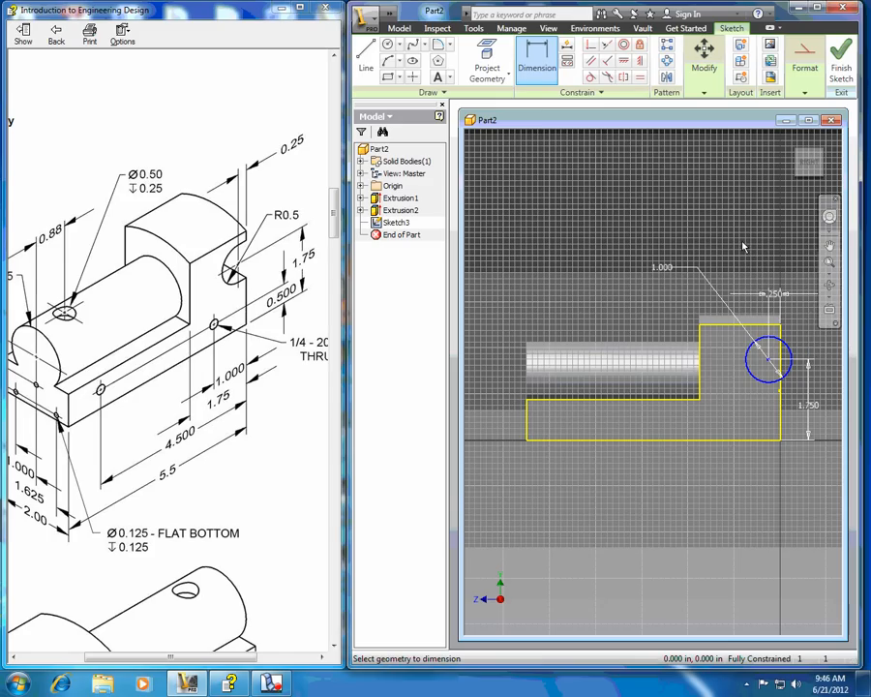
# Step: Draw a 0.250 in horizontal line from the circle's top point to the cab's rear edge
pyautogui.scroll(-4, 744, 245)
pyautogui.moveTo(758, 256); pyautogui.dragTo(609, 160, button='middle')
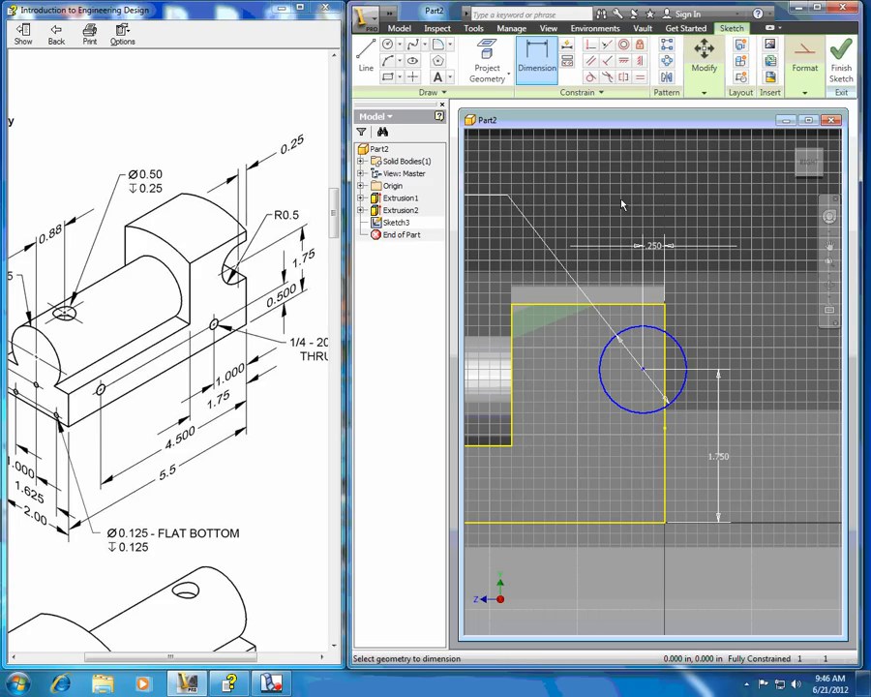
pyautogui.click(366, 56)
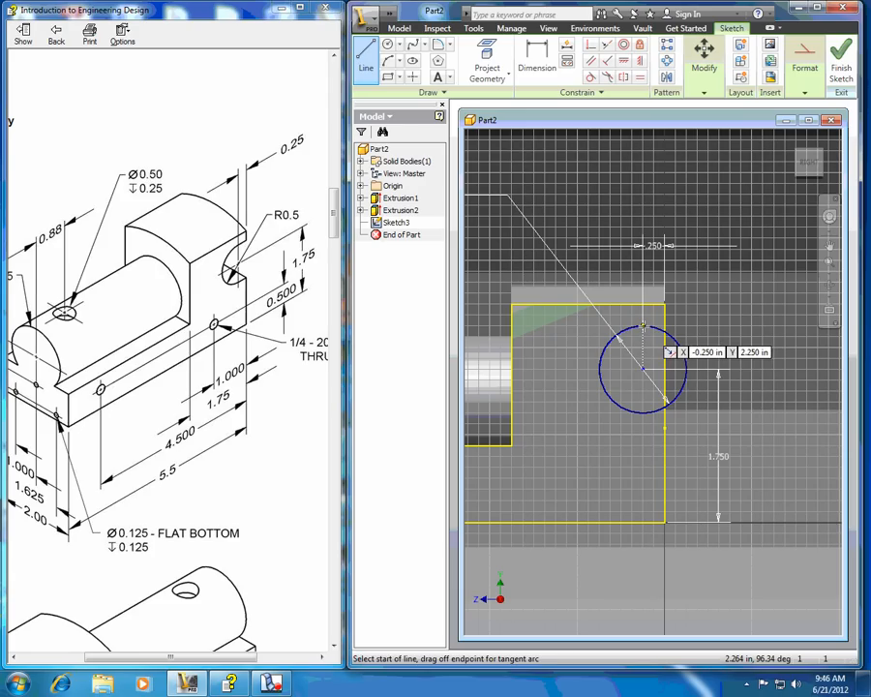
pyautogui.click(643, 325)
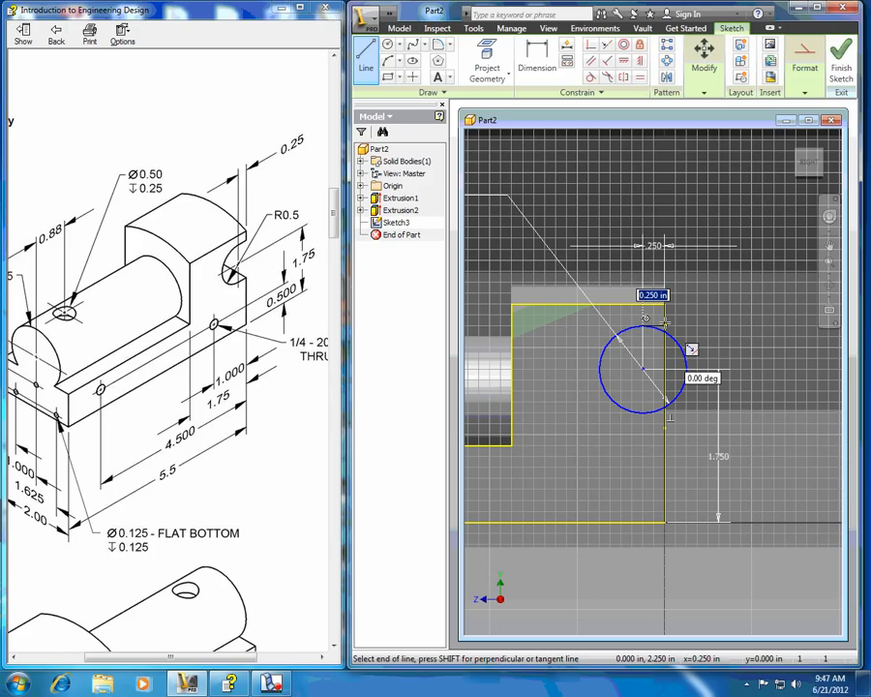
pyautogui.click(666, 322)
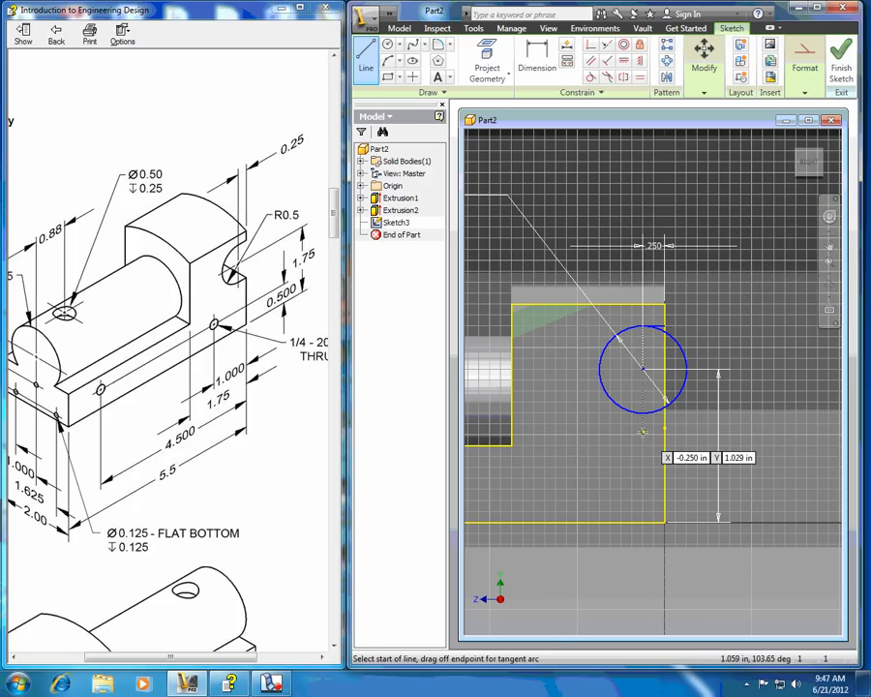
pyautogui.scroll(2, 643, 424)
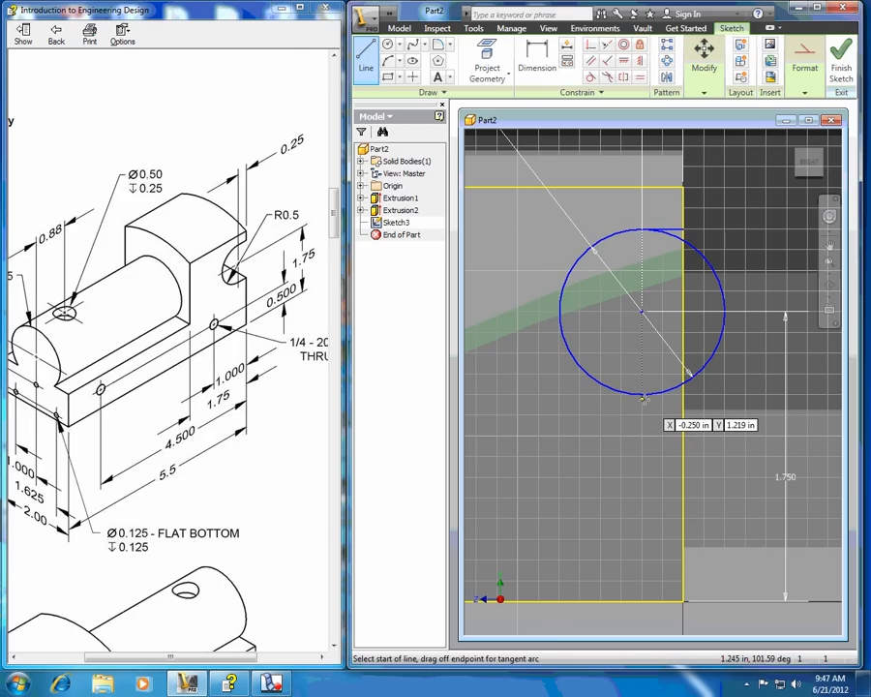
# Step: Draw a 0.250 in horizontal line from below the circle to the cab's rear edge and make it tangent to the circle
pyautogui.click(643, 396)
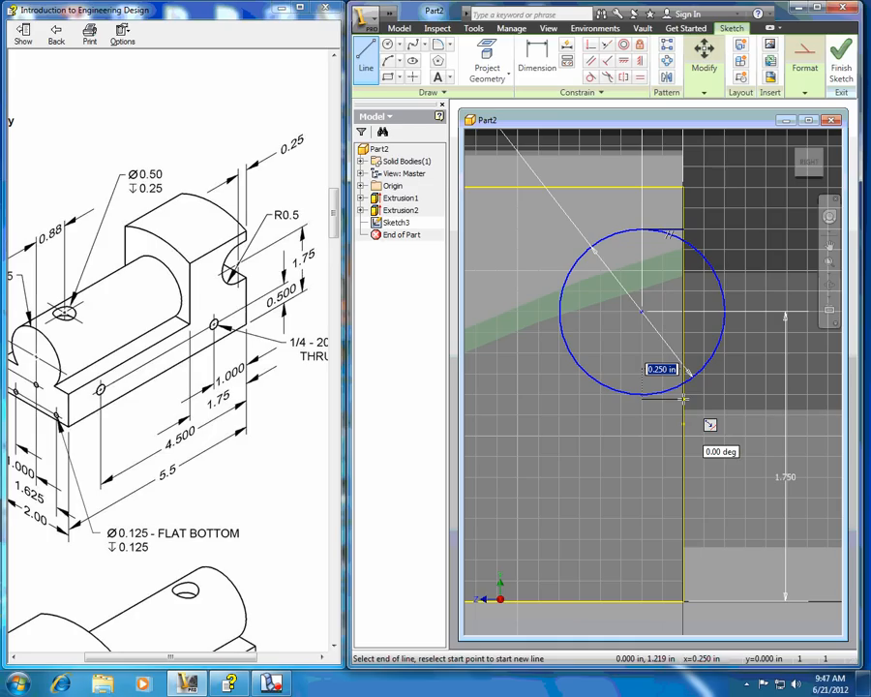
pyautogui.doubleClick(684, 399)
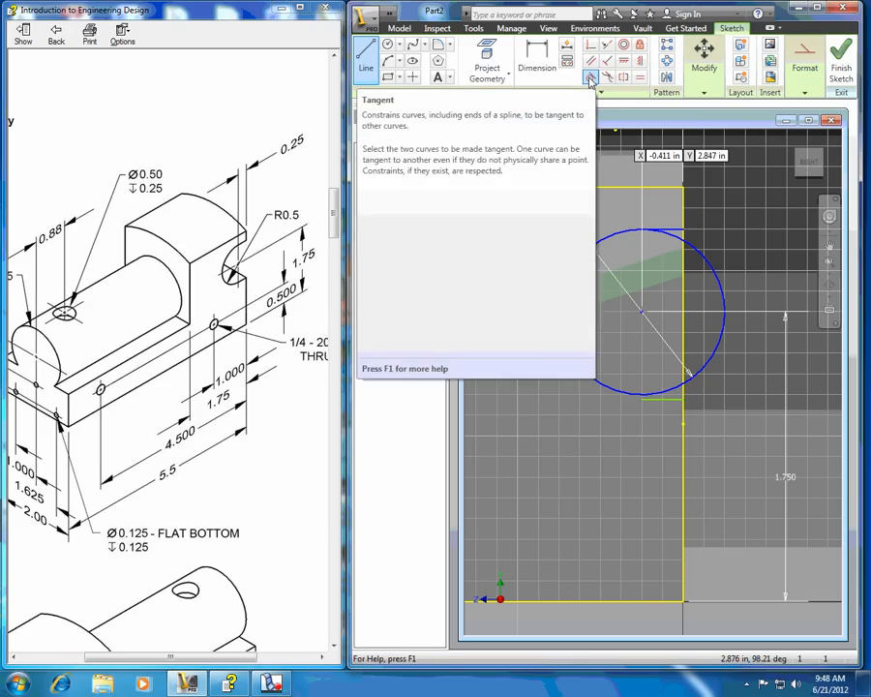
pyautogui.click(591, 80)
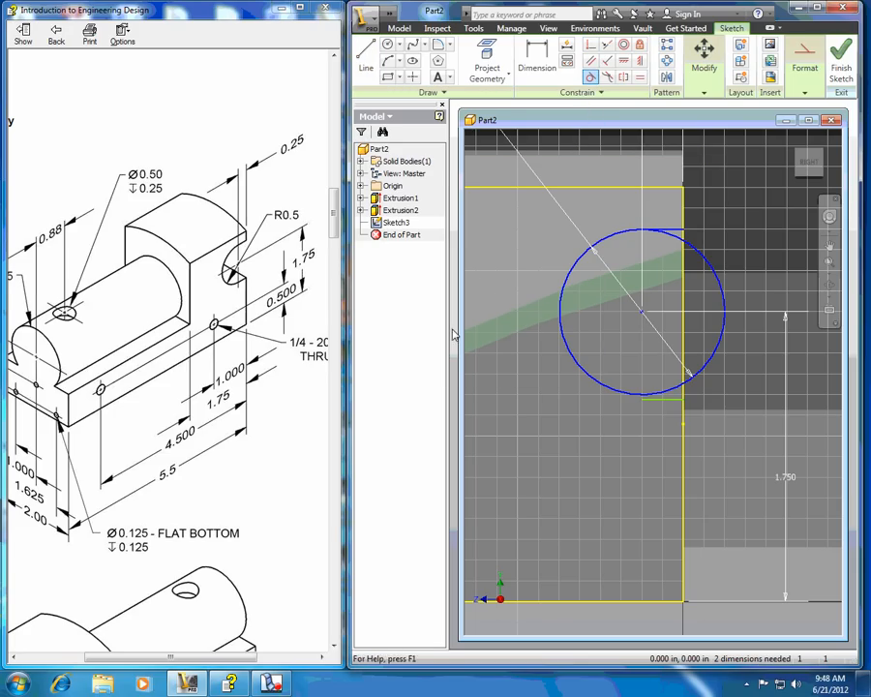
pyautogui.click(671, 404)
pyautogui.click(672, 392)
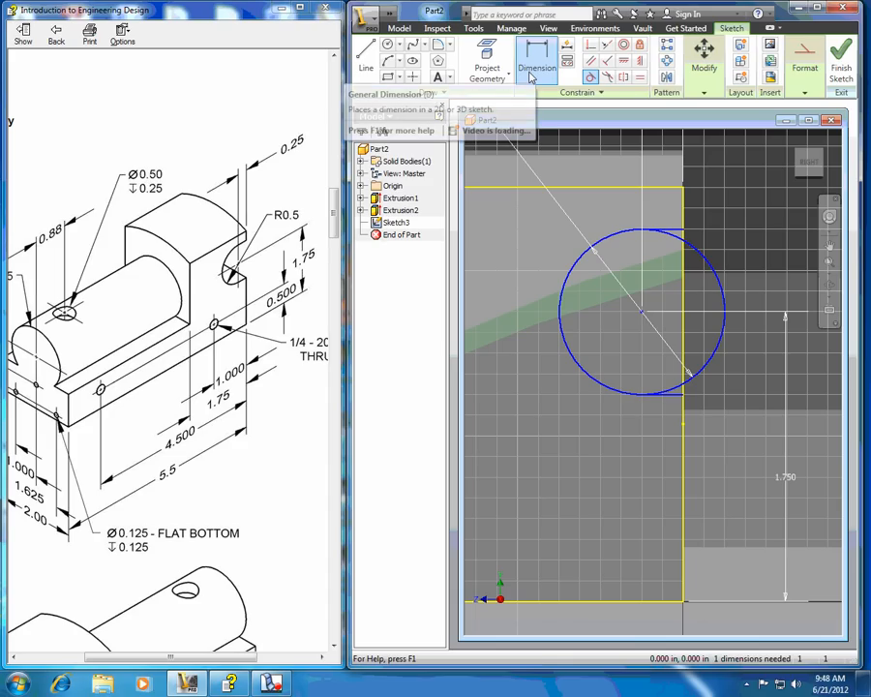
# Step: Trim away the circle's rear arc between the two horizontal lines, leaving an open U-shaped slot profile, and finish the sketch
pyautogui.click(703, 62)
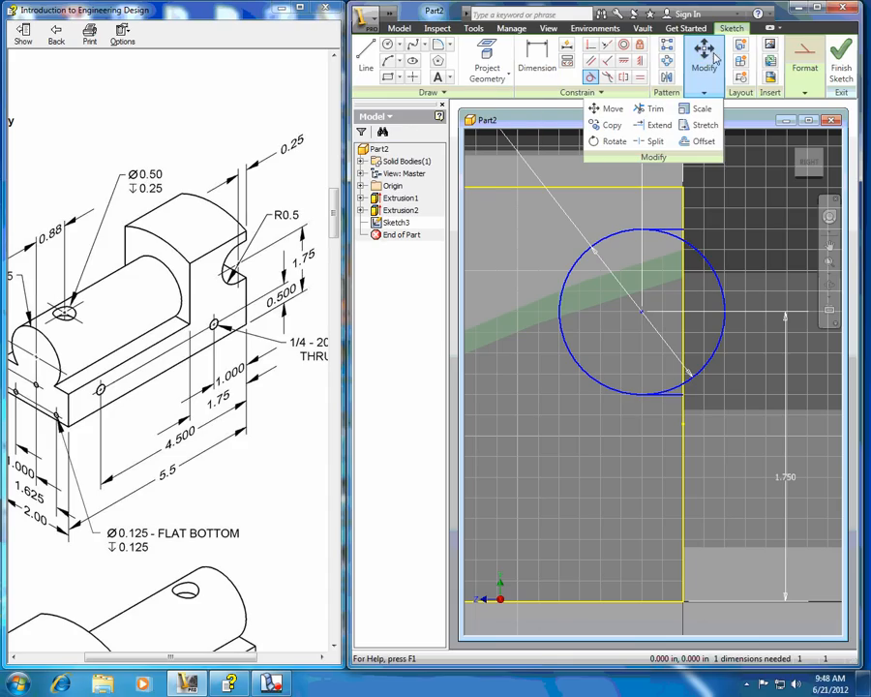
pyautogui.click(654, 109)
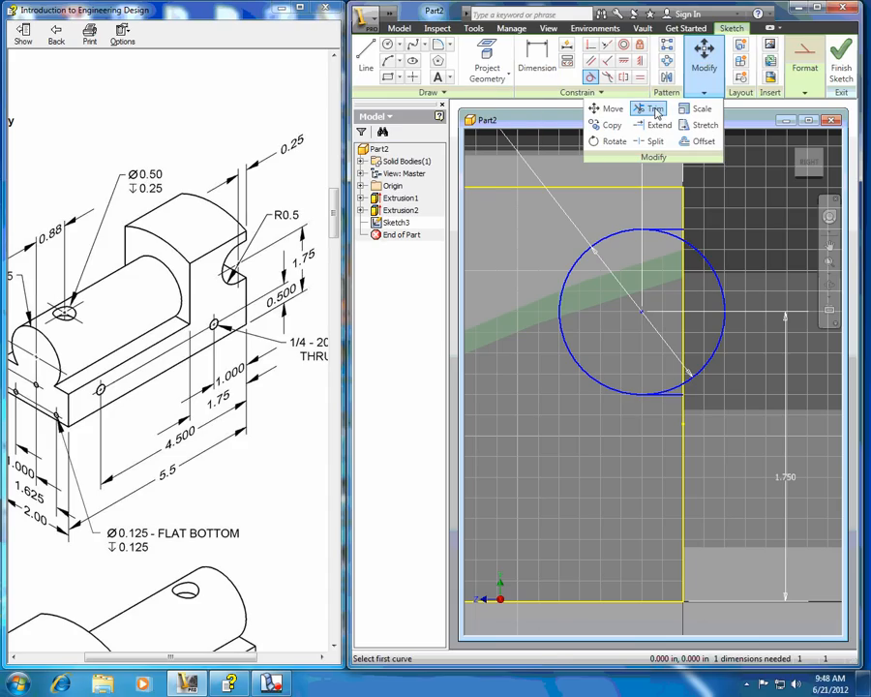
pyautogui.click(710, 267)
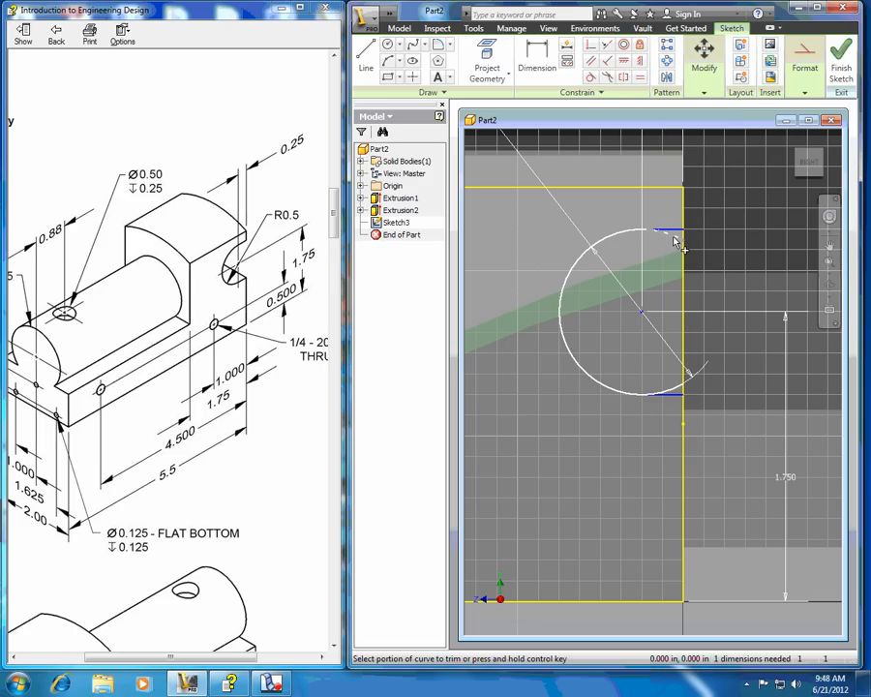
pyautogui.click(678, 392)
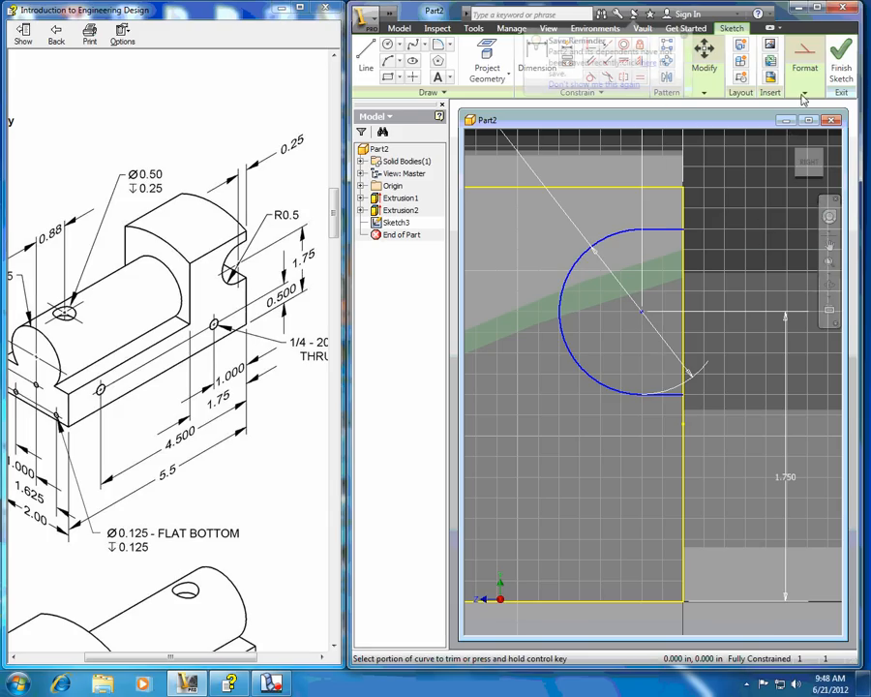
pyautogui.click(840, 56)
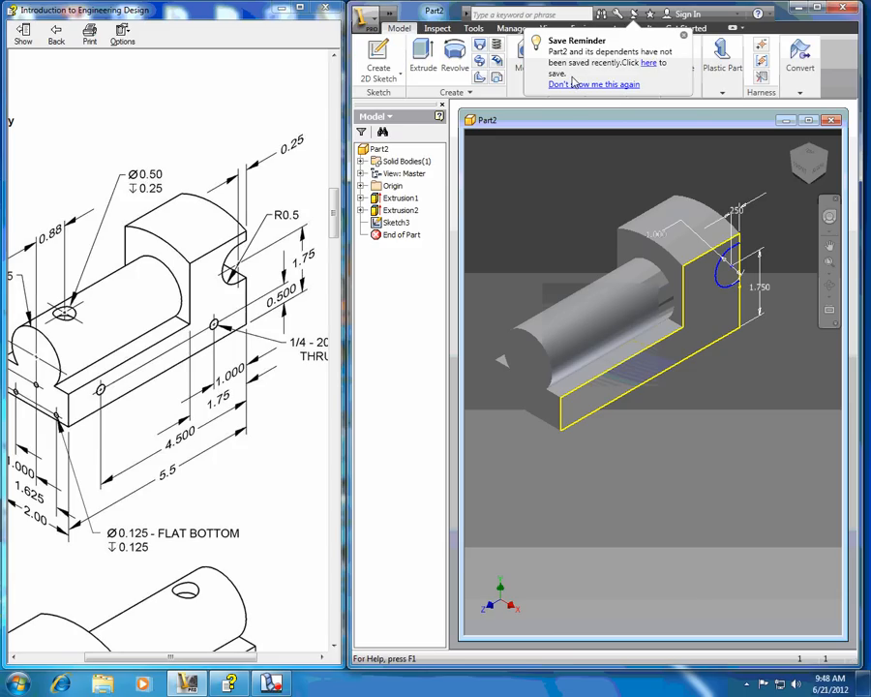
# Step: Save the part as Train Body in the Train2012 folder
pyautogui.click(650, 67)
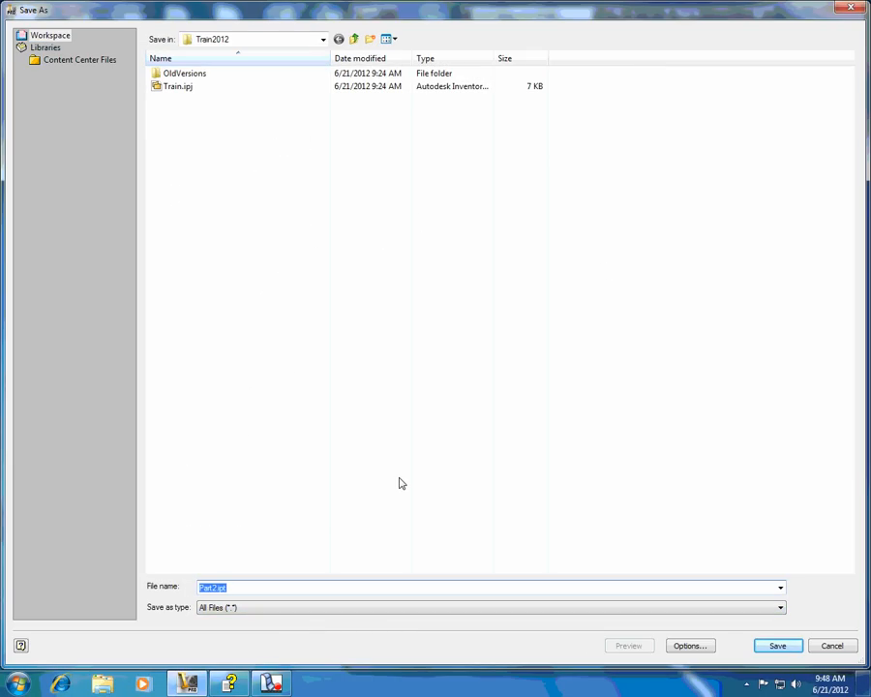
pyautogui.write('Trai')
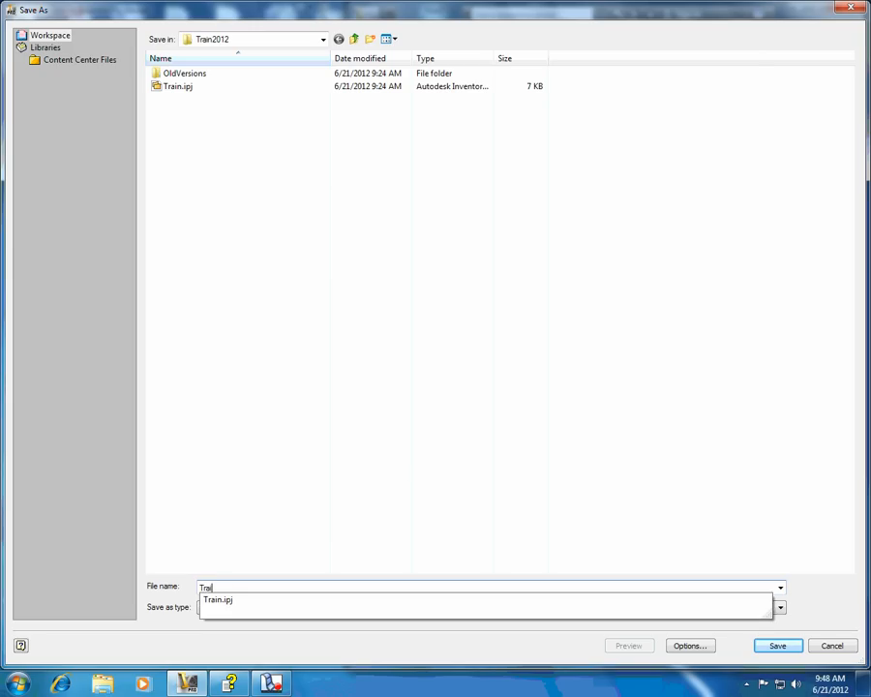
pyautogui.write('n Body')
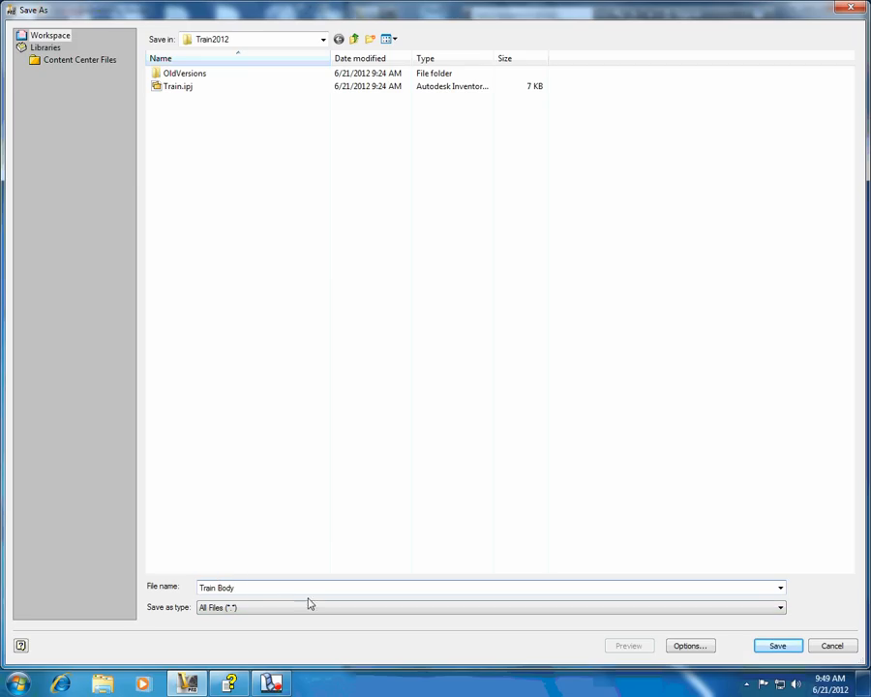
pyautogui.click(783, 647)
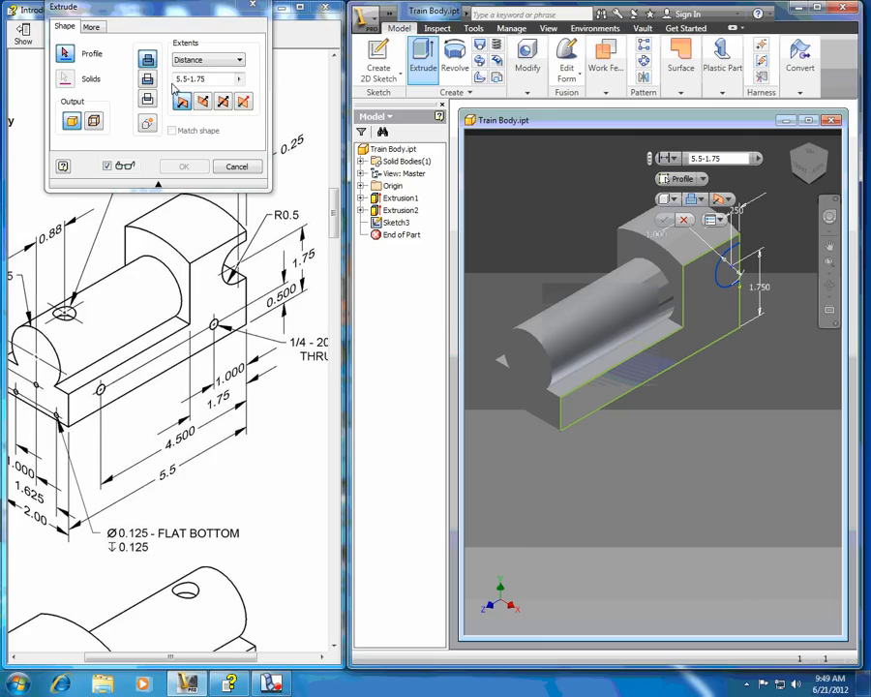
# Step: Cut the U-shaped slot profile through the cab with Extrude, using a distance of 5.5-1.75
pyautogui.click(147, 78)
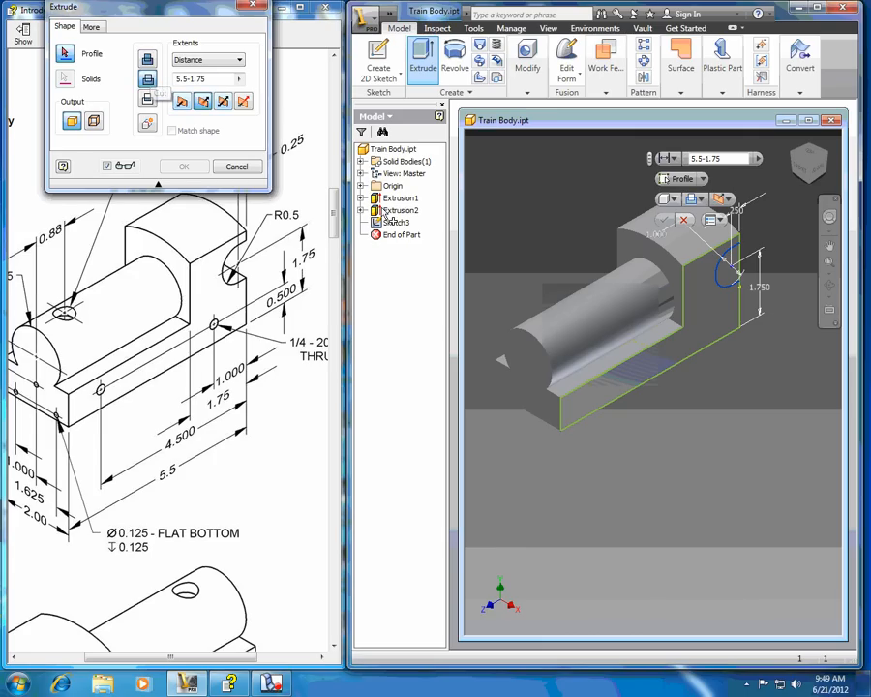
pyautogui.click(732, 278)
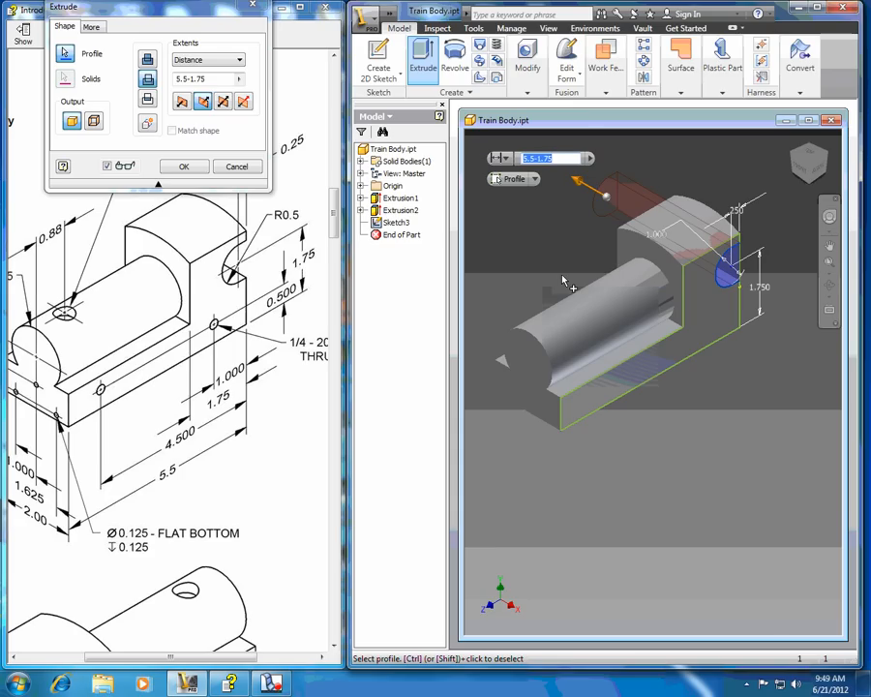
pyautogui.click(184, 168)
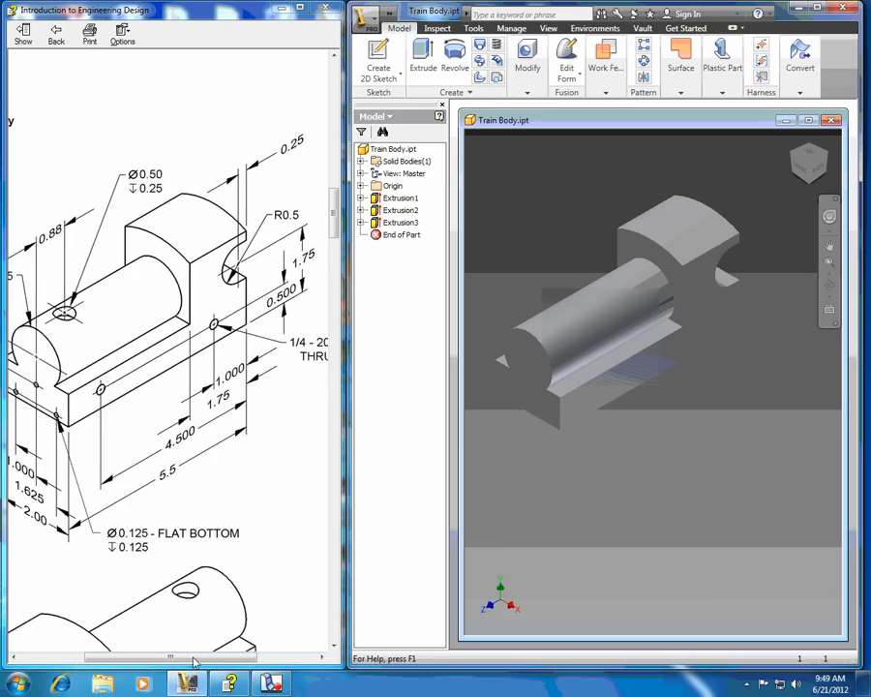
# Step: Start a sketch on the body's front face and place three points: two level near the bottom edge and one slightly higher at the middle
pyautogui.moveTo(193, 657)
pyautogui.mouseDown()
pyautogui.moveTo(139, 656)
pyautogui.moveTo(160, 658)
pyautogui.mouseUp()
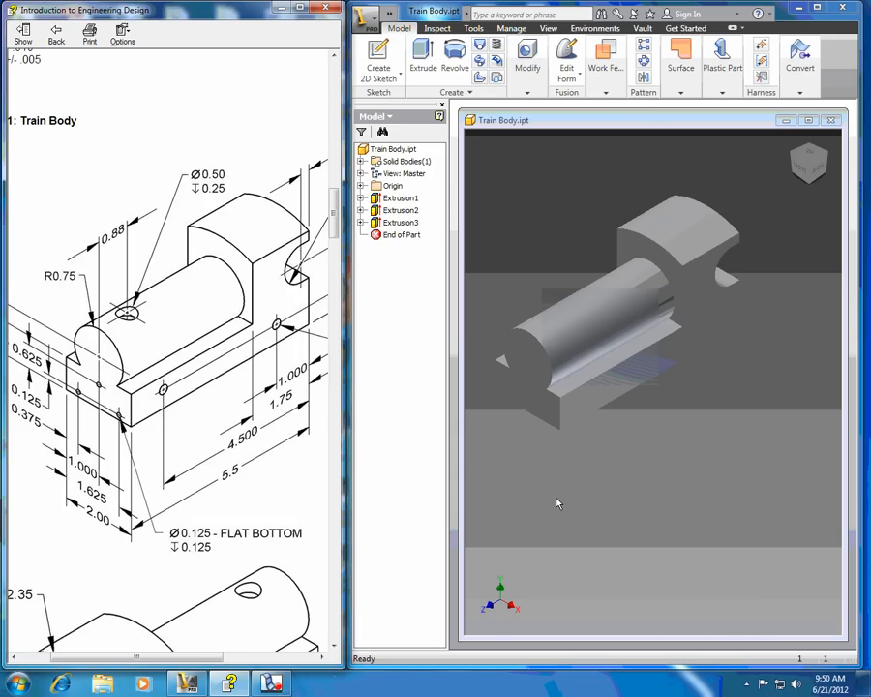
pyautogui.click(379, 53)
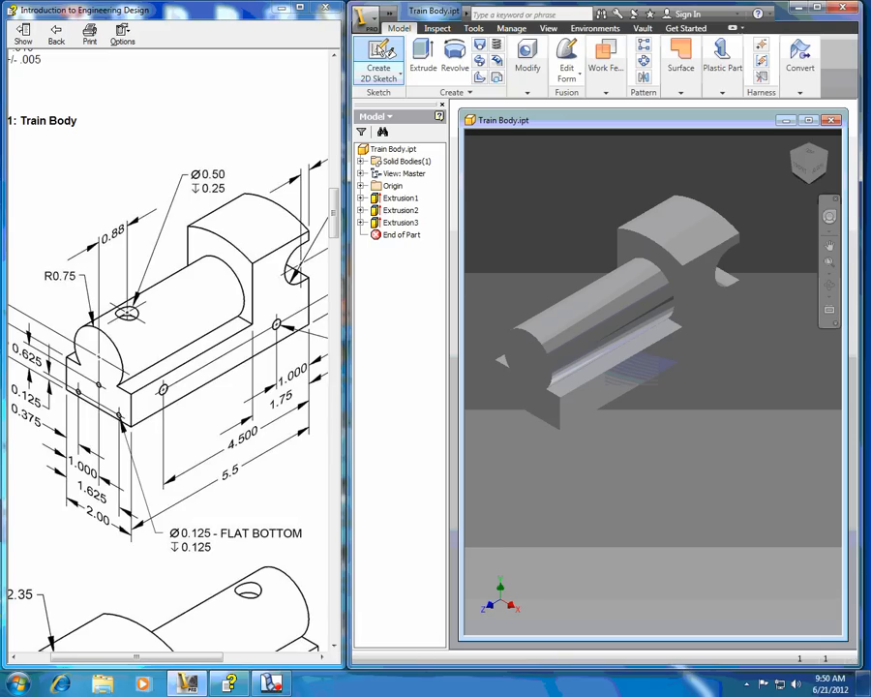
pyautogui.click(530, 374)
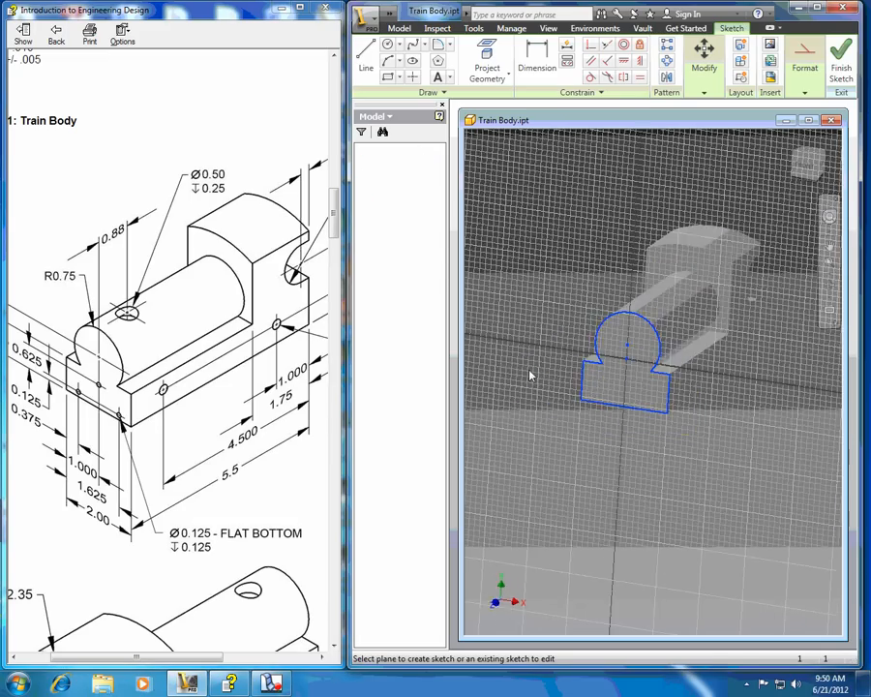
pyautogui.click(412, 78)
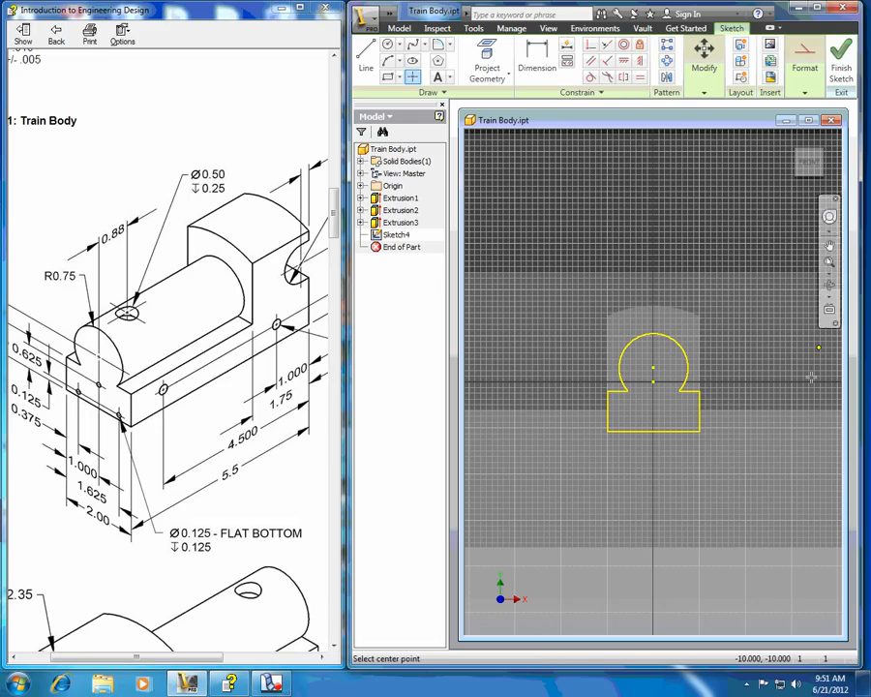
pyautogui.click(627, 421)
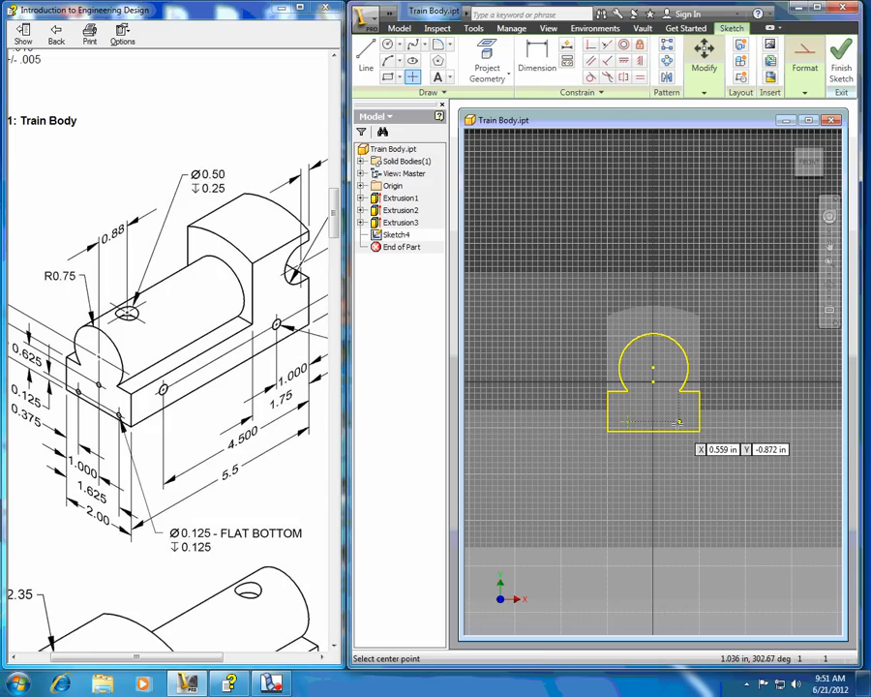
pyautogui.click(679, 422)
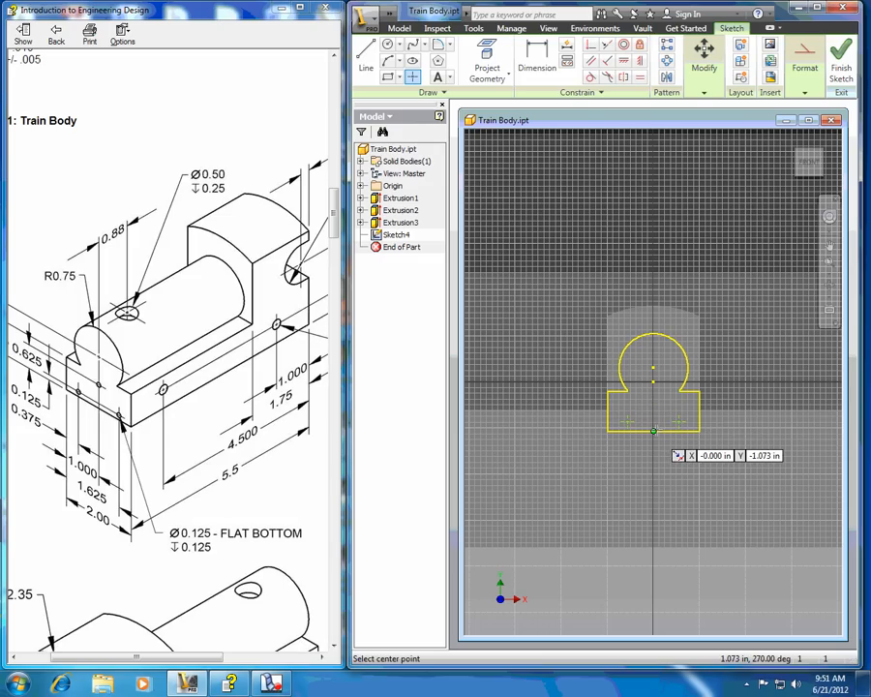
pyautogui.click(654, 431)
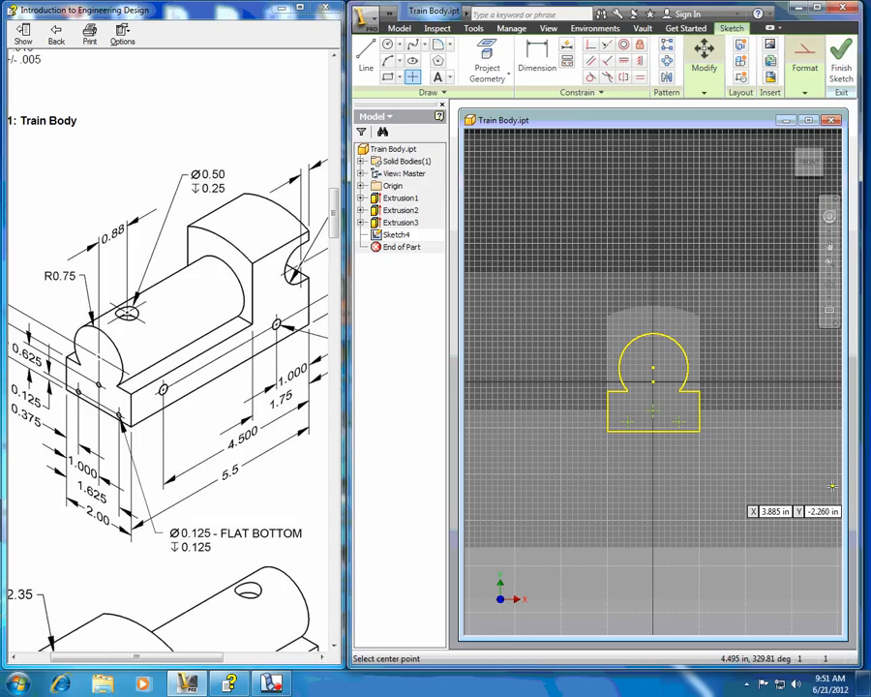
# Step: Dimension the left point .375 in horizontally from the front face's left edge
pyautogui.click(539, 58)
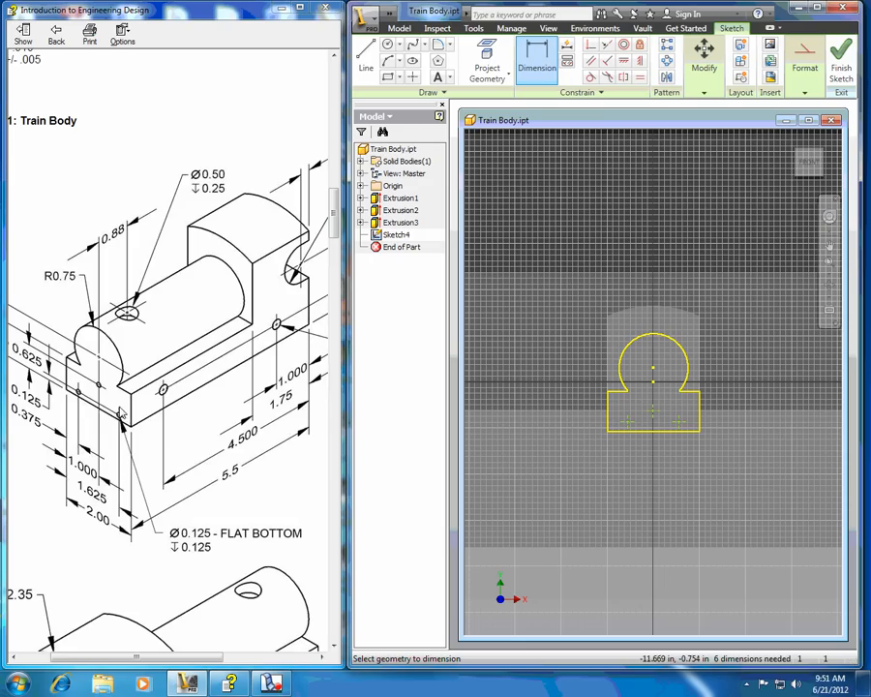
pyautogui.click(533, 66)
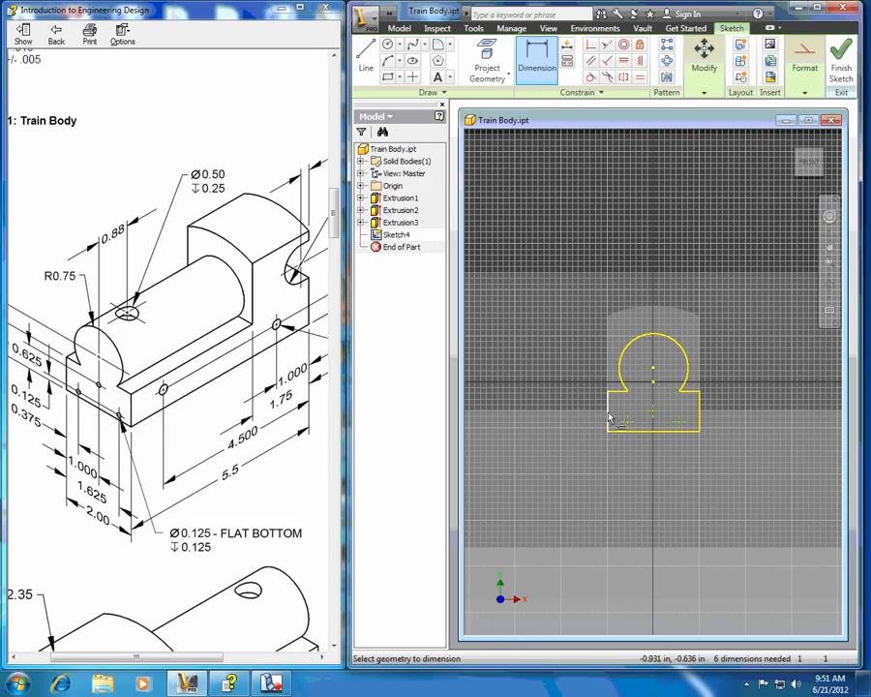
pyautogui.click(608, 415)
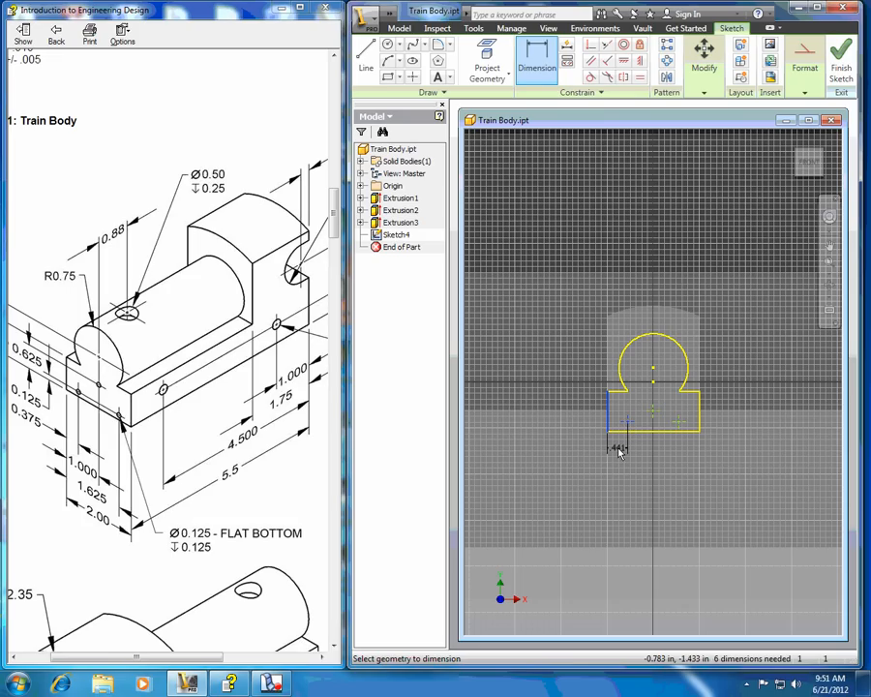
pyautogui.click(621, 452)
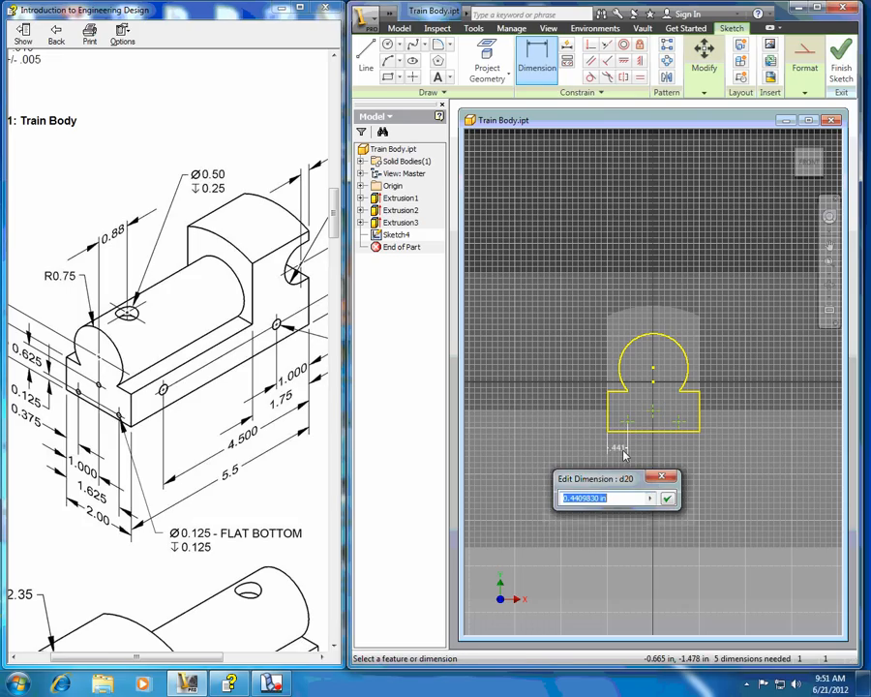
pyautogui.write('.375')
pyautogui.click(667, 499)
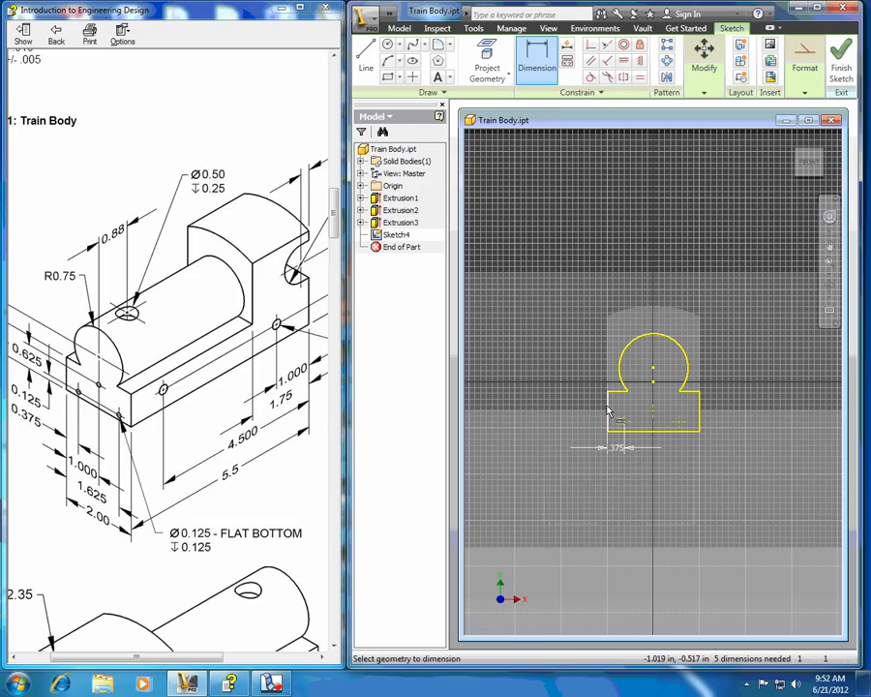
# Step: Dimension the middle point 1.000 in horizontally from the front face's left edge
pyautogui.click(609, 411)
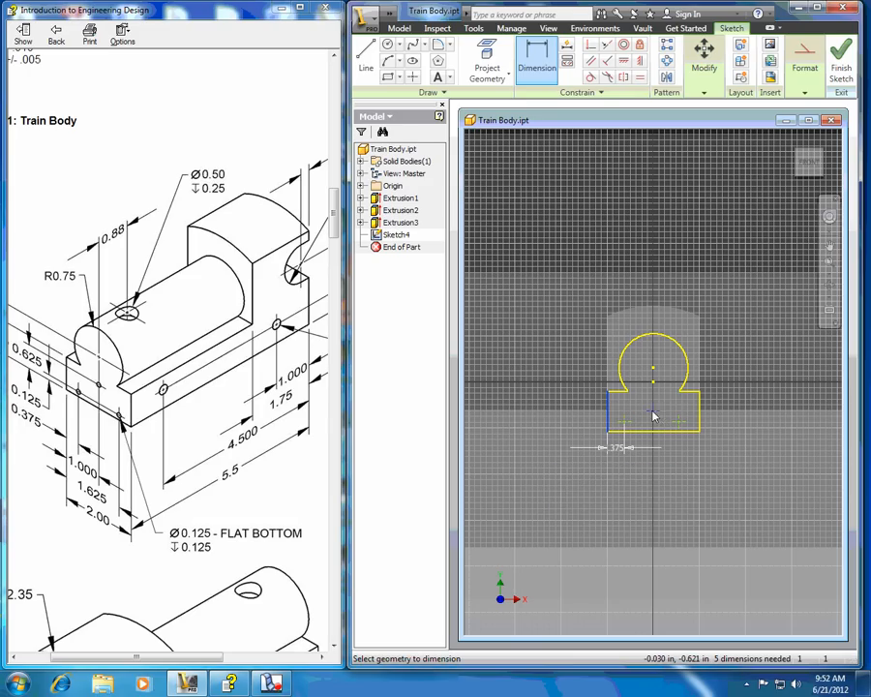
pyautogui.click(654, 416)
pyautogui.click(630, 474)
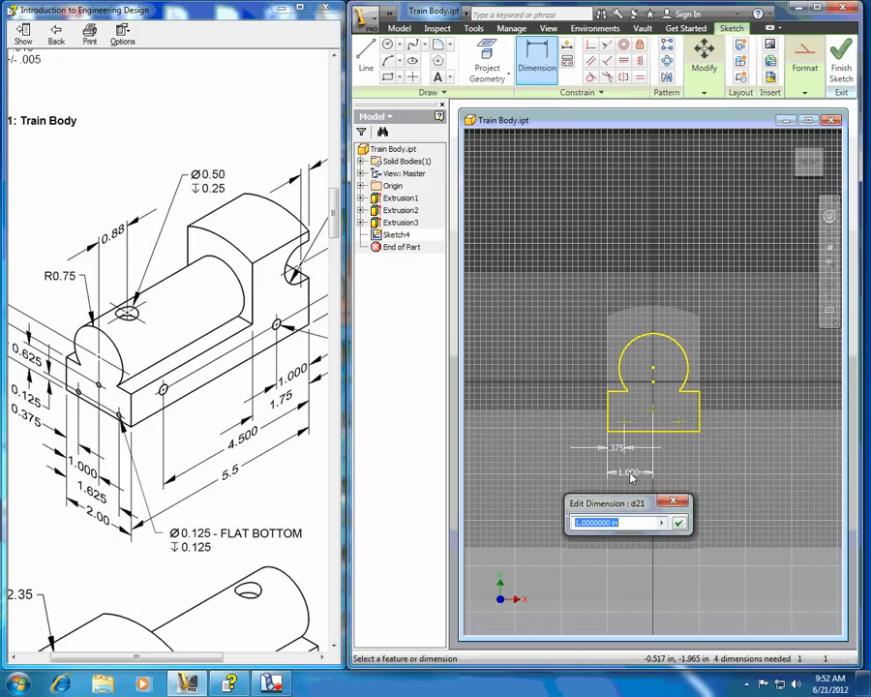
pyautogui.click(678, 522)
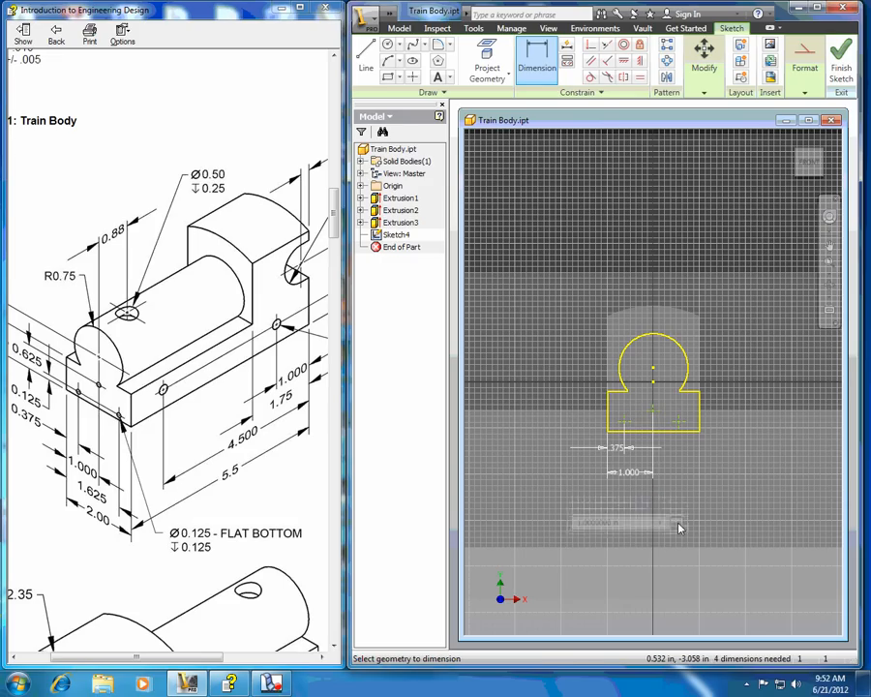
# Step: Dimension the right point 1.625 in horizontally from the front face's left edge
pyautogui.click(610, 415)
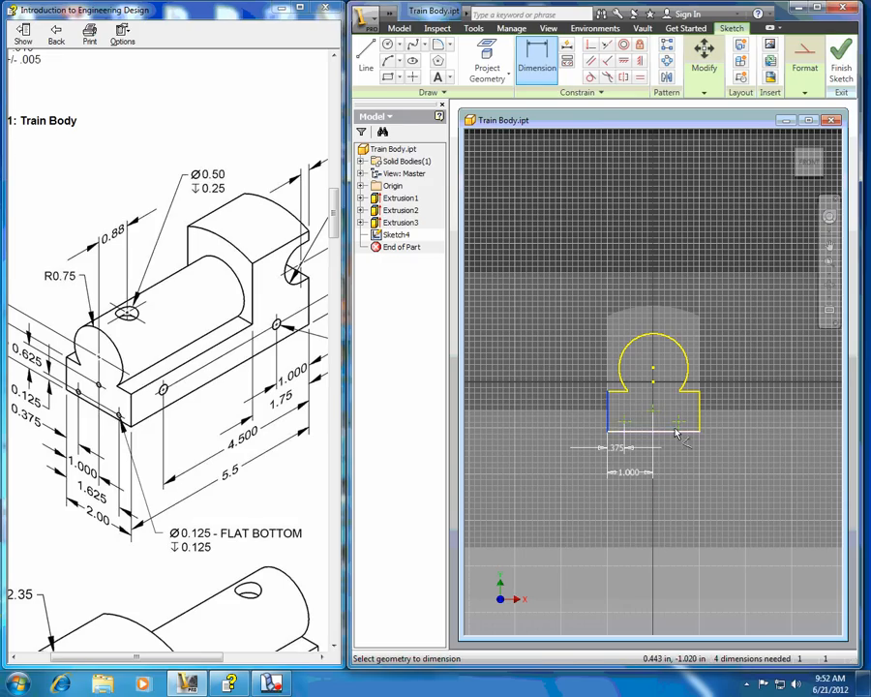
pyautogui.click(679, 422)
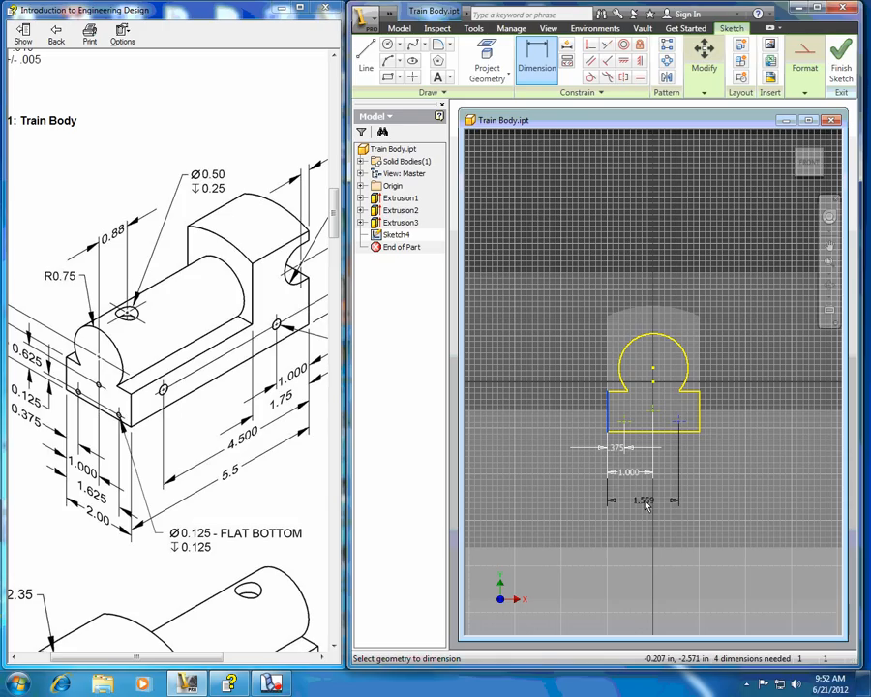
pyautogui.click(646, 503)
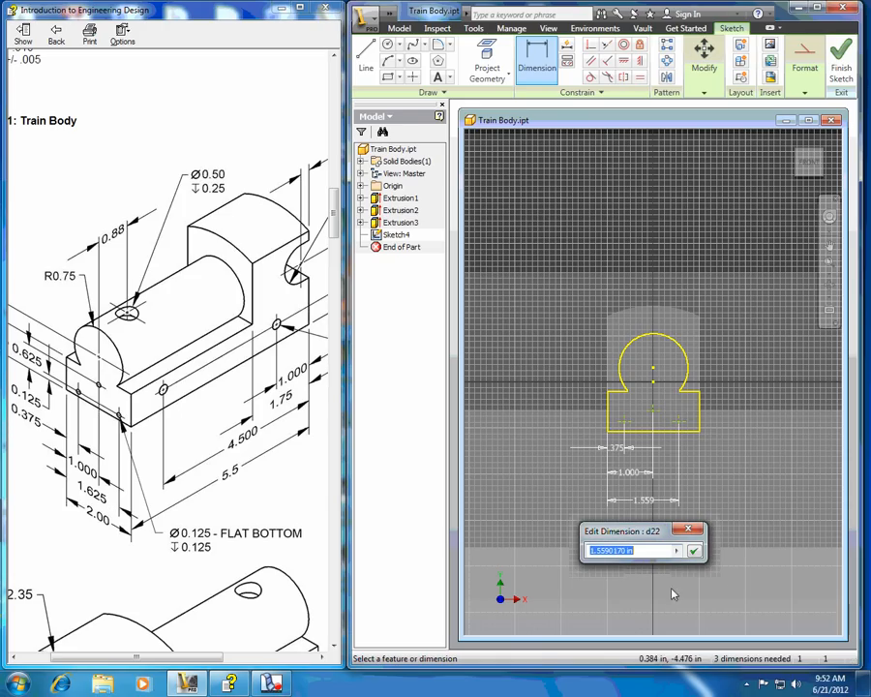
pyautogui.write('1.625')
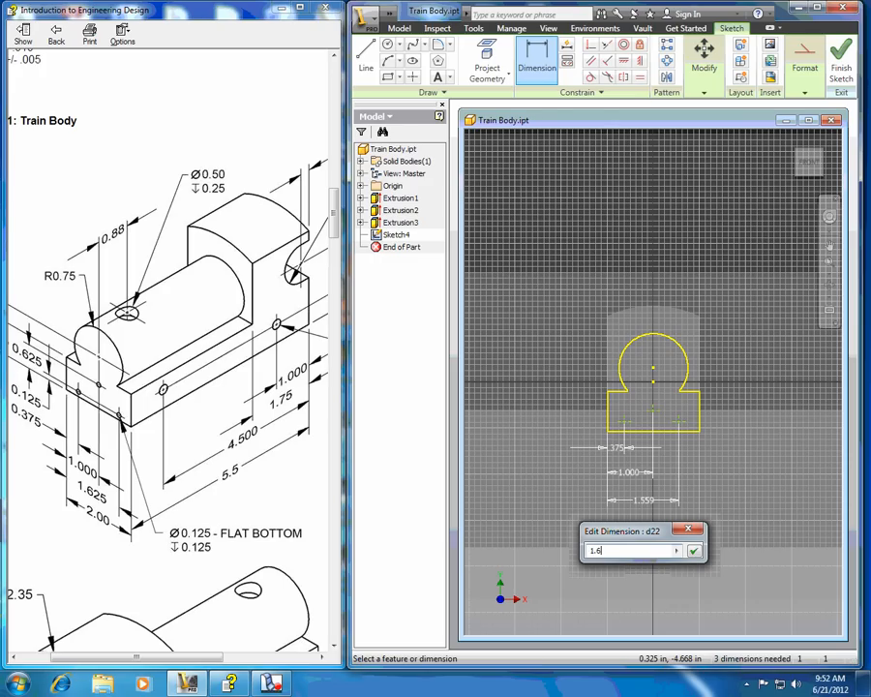
pyautogui.click(693, 551)
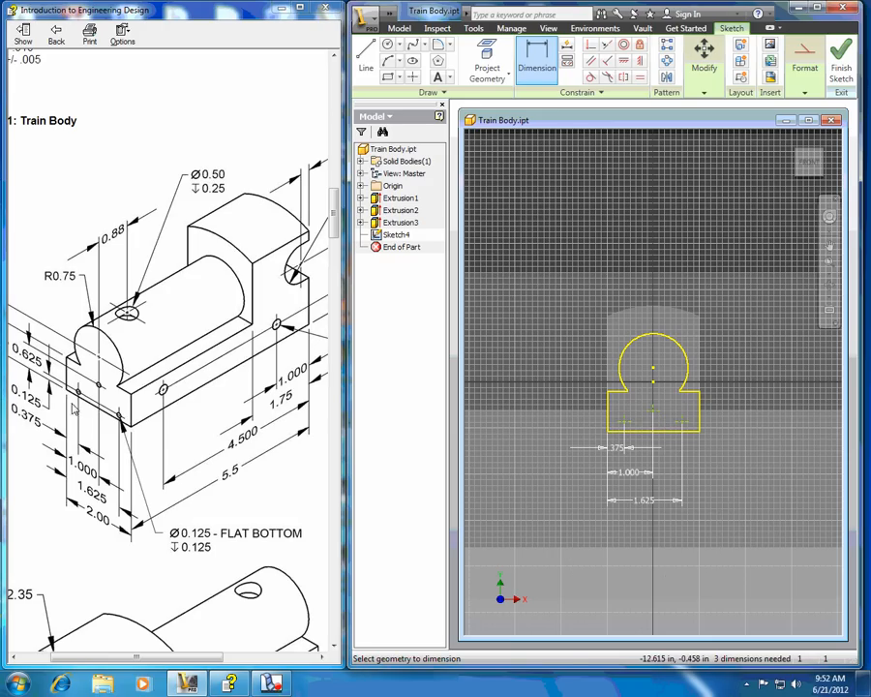
# Step: Apply a horizontal constraint between the two lower points so they stay level
pyautogui.moveTo(163, 659); pyautogui.dragTo(132, 660)
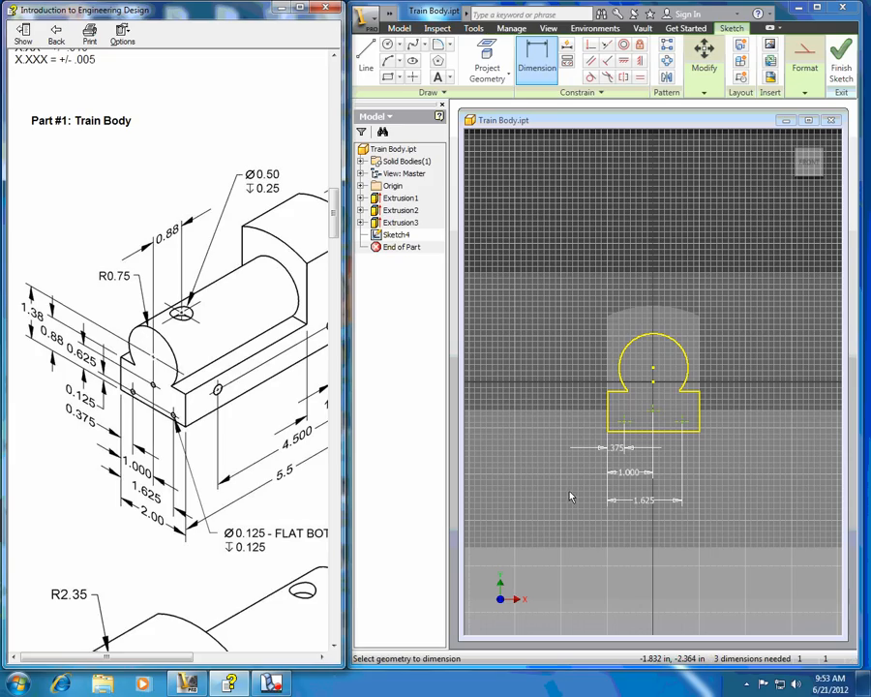
pyautogui.click(624, 64)
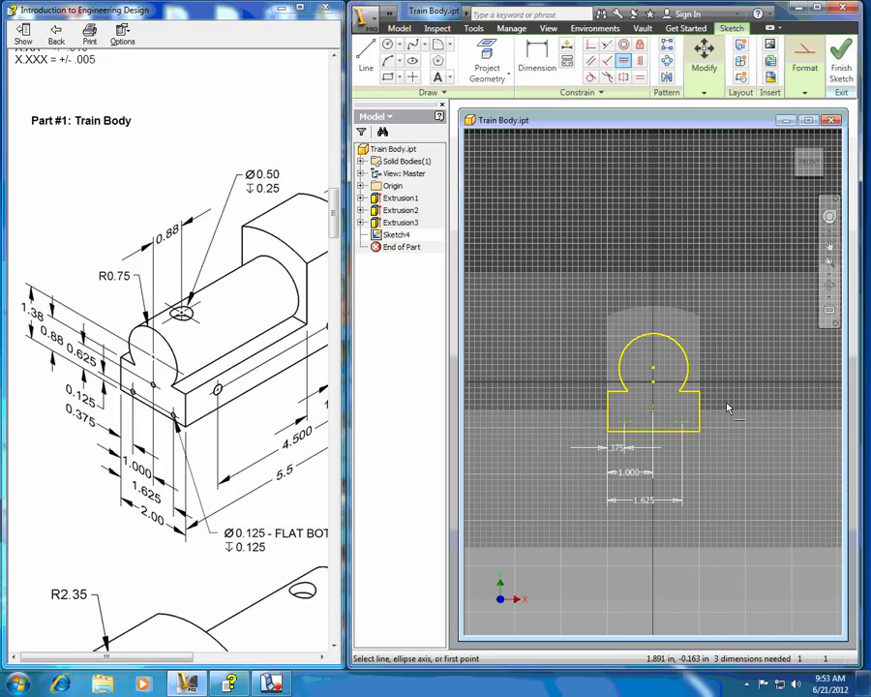
pyautogui.click(625, 426)
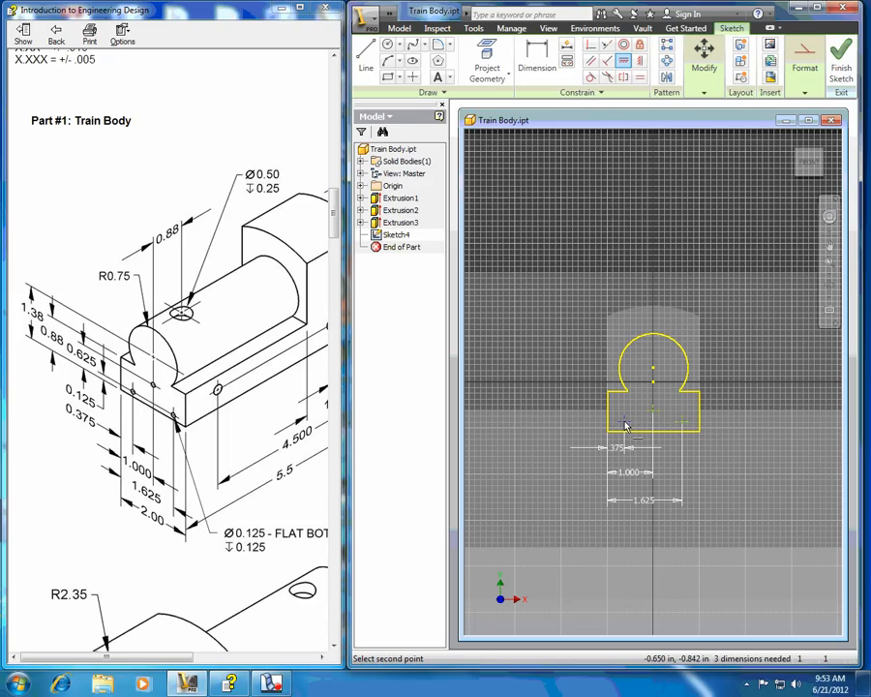
pyautogui.click(683, 426)
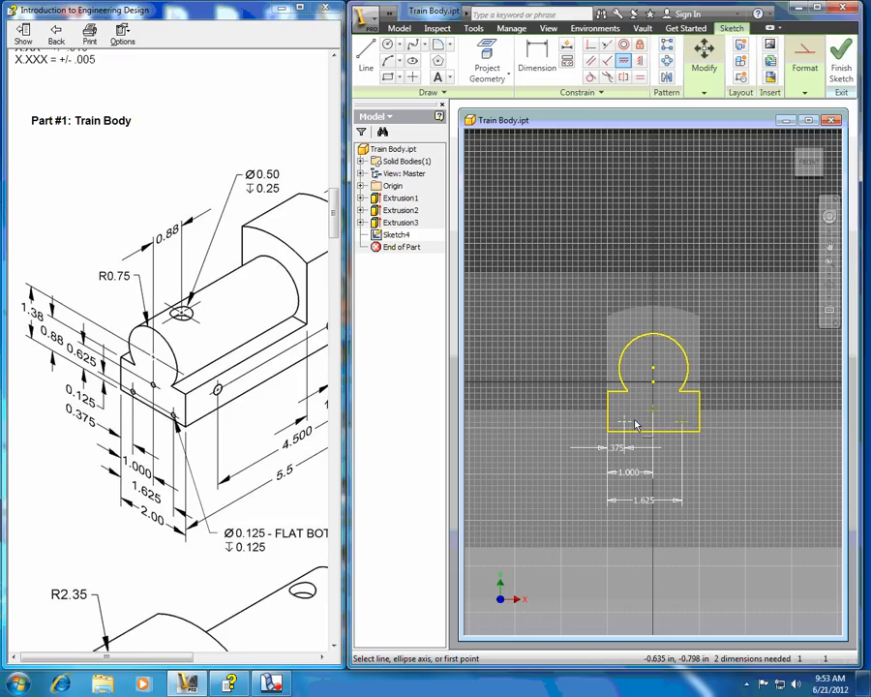
# Step: Dimension the lower left point .125 in vertically from the front face's bottom edge
pyautogui.click(538, 55)
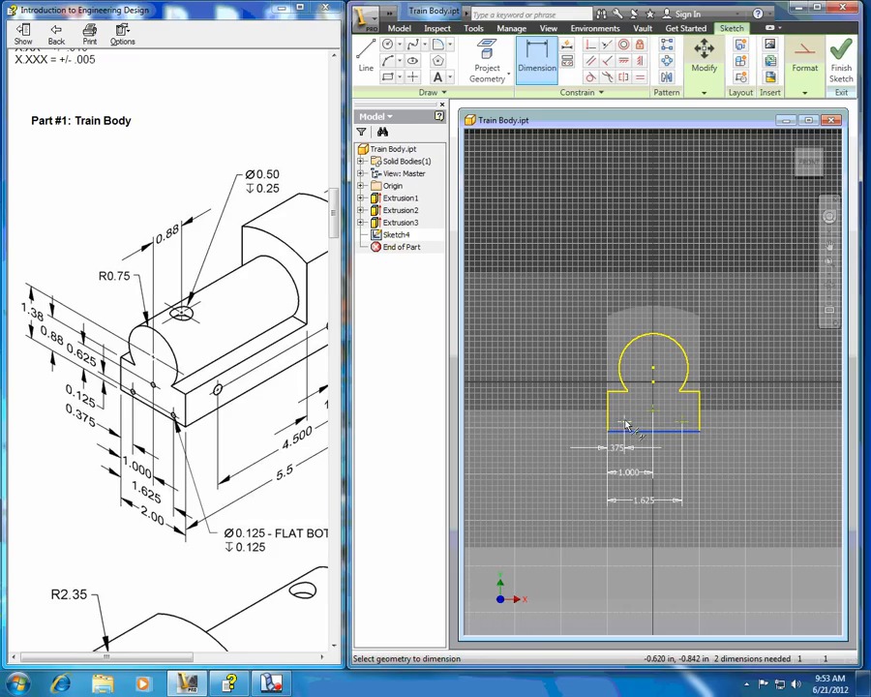
pyautogui.click(619, 425)
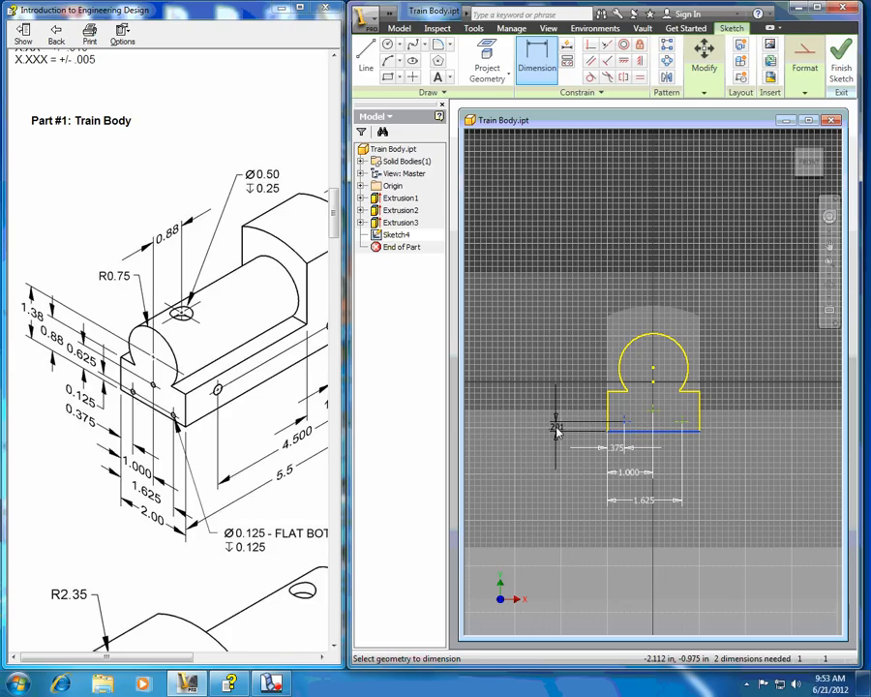
pyautogui.click(557, 433)
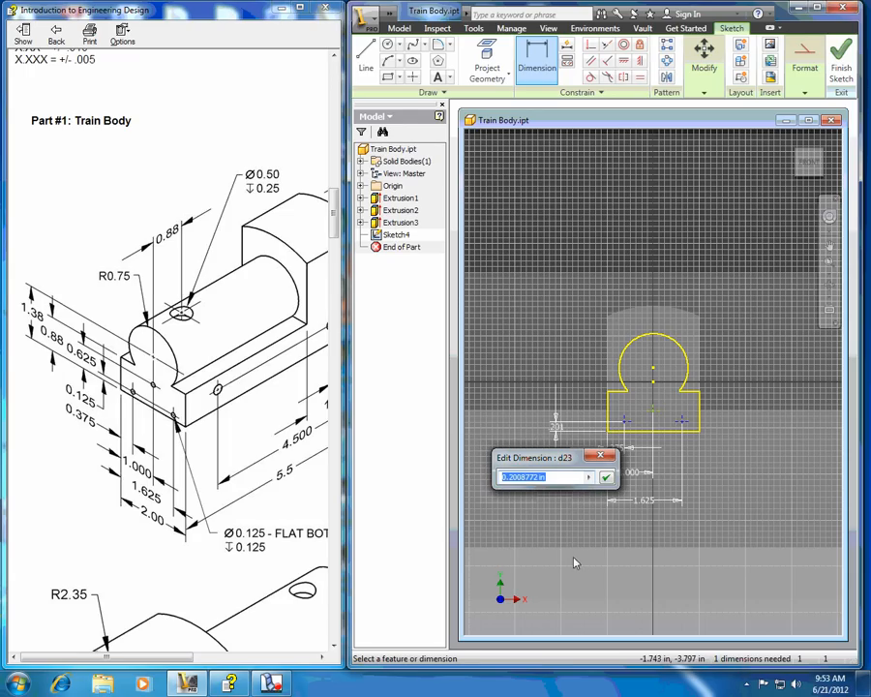
pyautogui.write('.125')
pyautogui.click(607, 480)
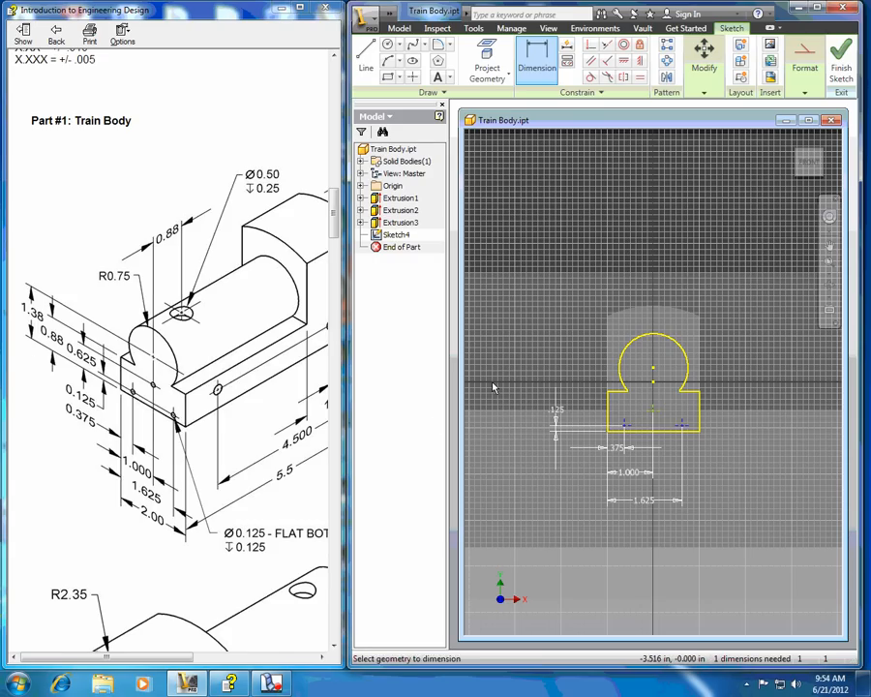
# Step: Dimension the middle point .625 in vertically from the front face's bottom edge and finish the sketch
pyautogui.click(655, 418)
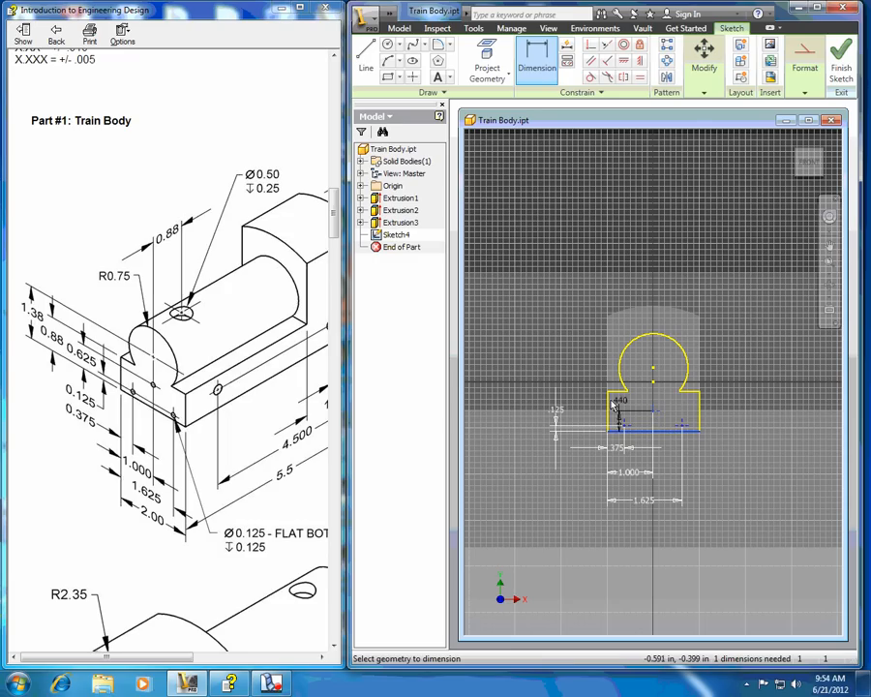
pyautogui.click(512, 423)
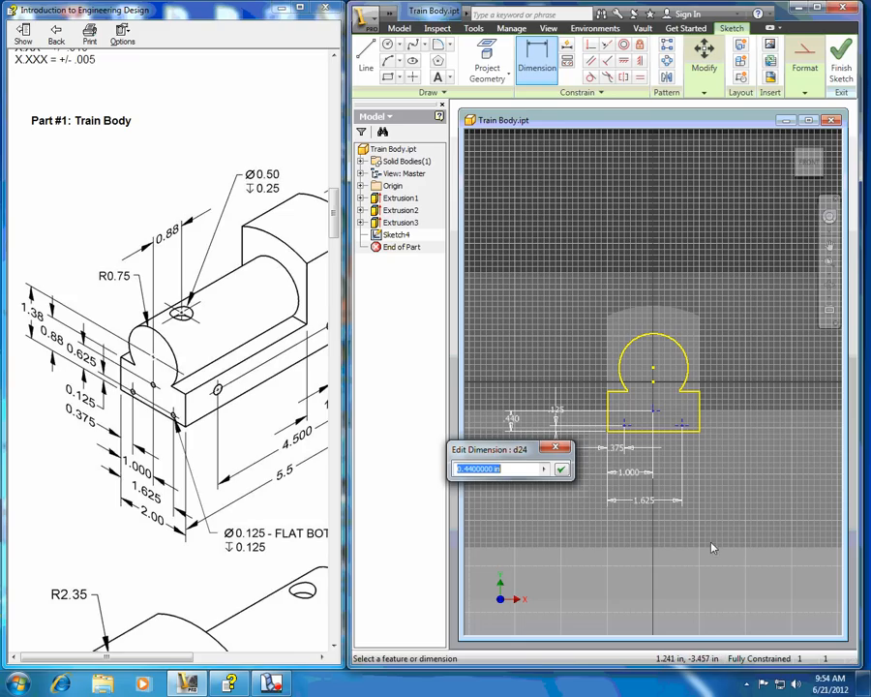
pyautogui.write('.625')
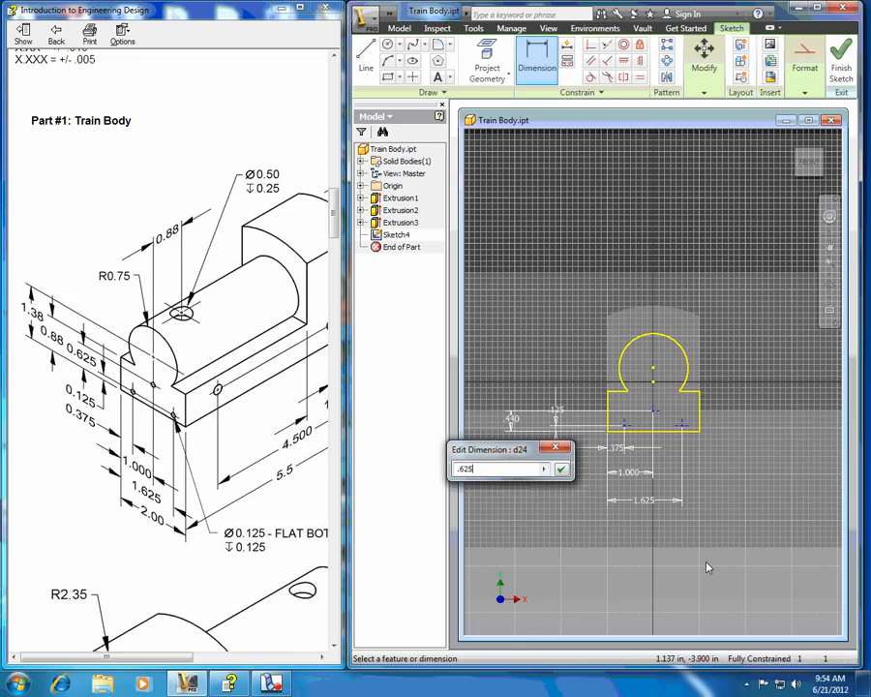
pyautogui.click(562, 469)
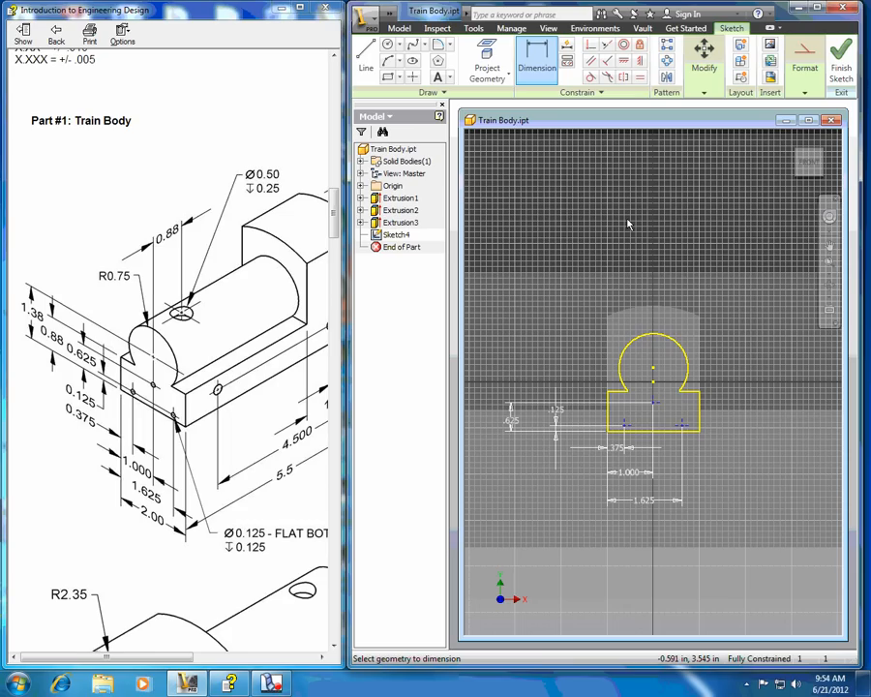
pyautogui.click(841, 60)
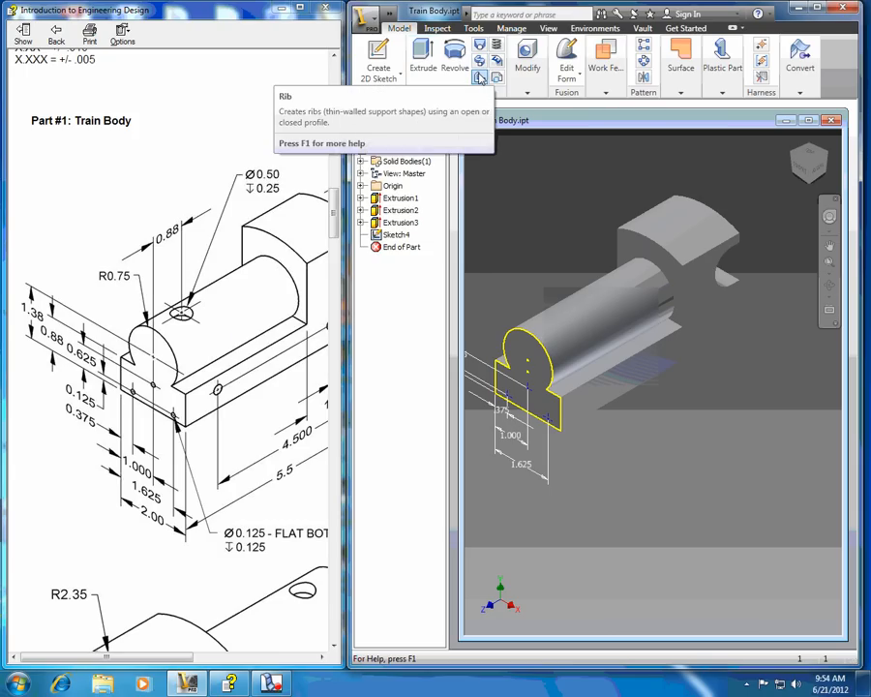
# Step: Start a Hole feature from the three front-face sketch points and set its diameter to 0.125 in
pyautogui.click(531, 70)
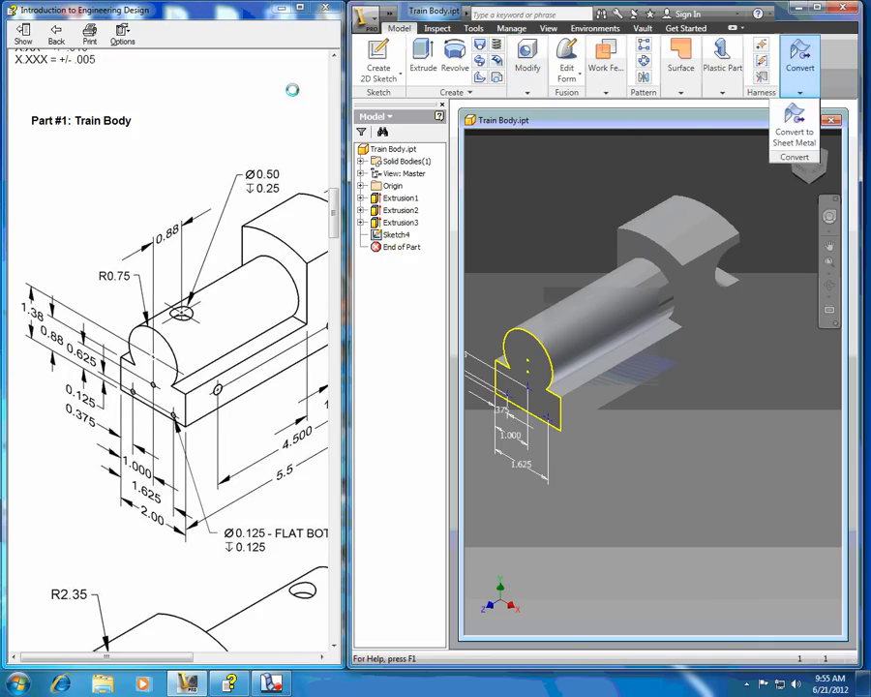
pyautogui.moveTo(602, 76)
pyautogui.moveTo(529, 55)
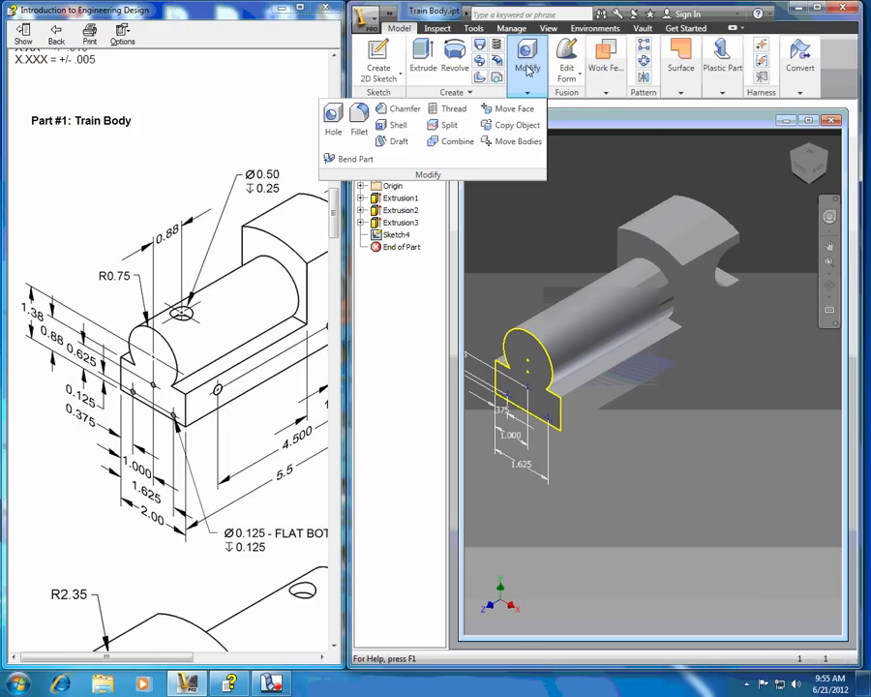
pyautogui.click(334, 121)
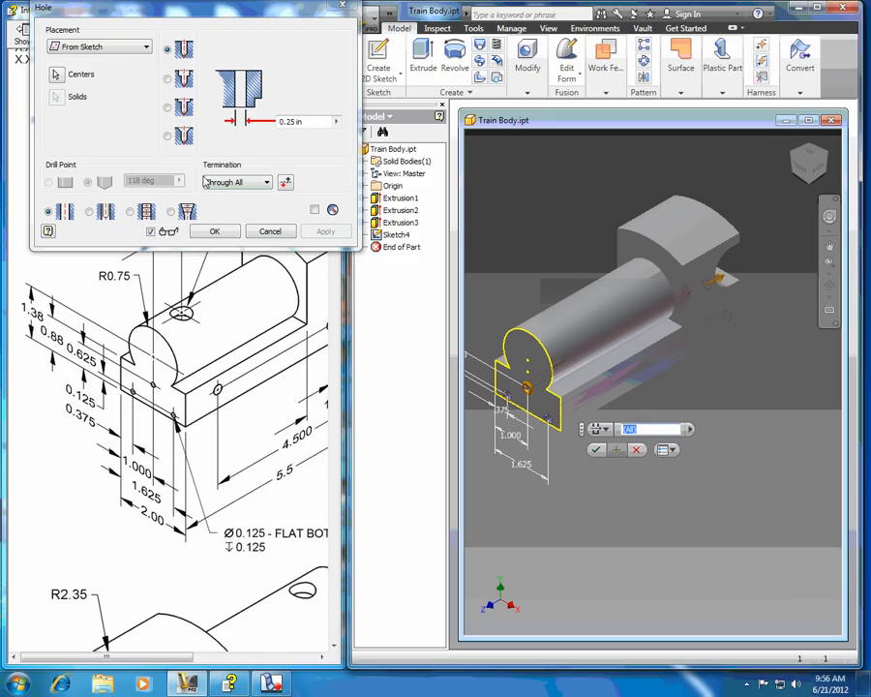
pyautogui.click(52, 187)
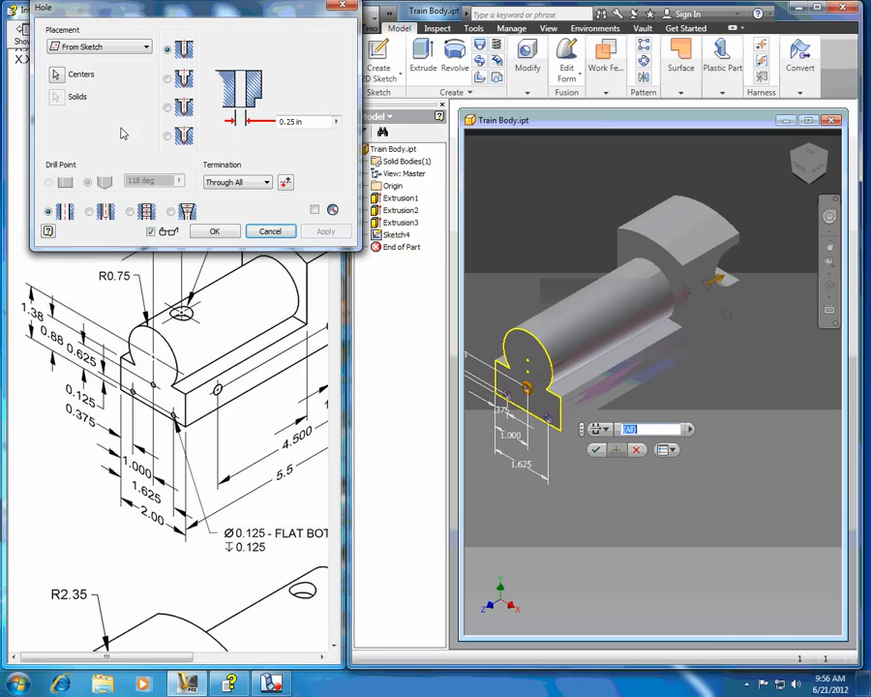
pyautogui.click(57, 75)
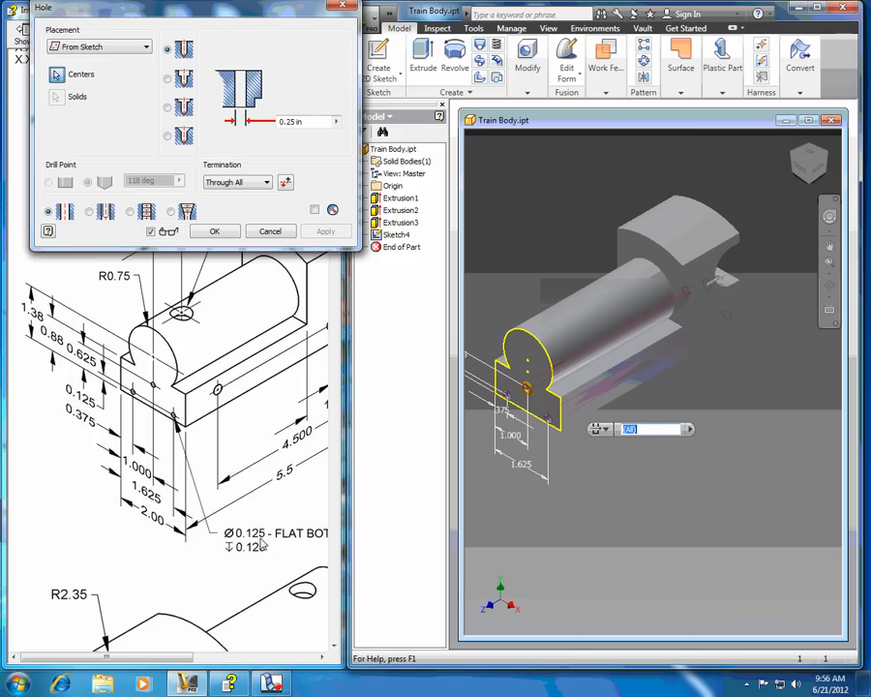
pyautogui.click(287, 122)
pyautogui.click(289, 122)
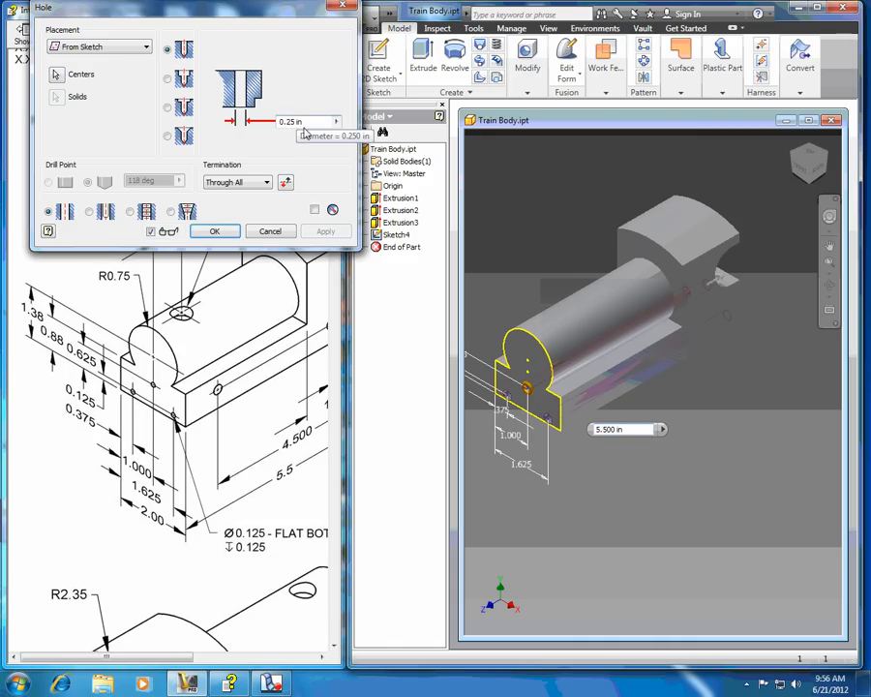
pyautogui.write('0.125')
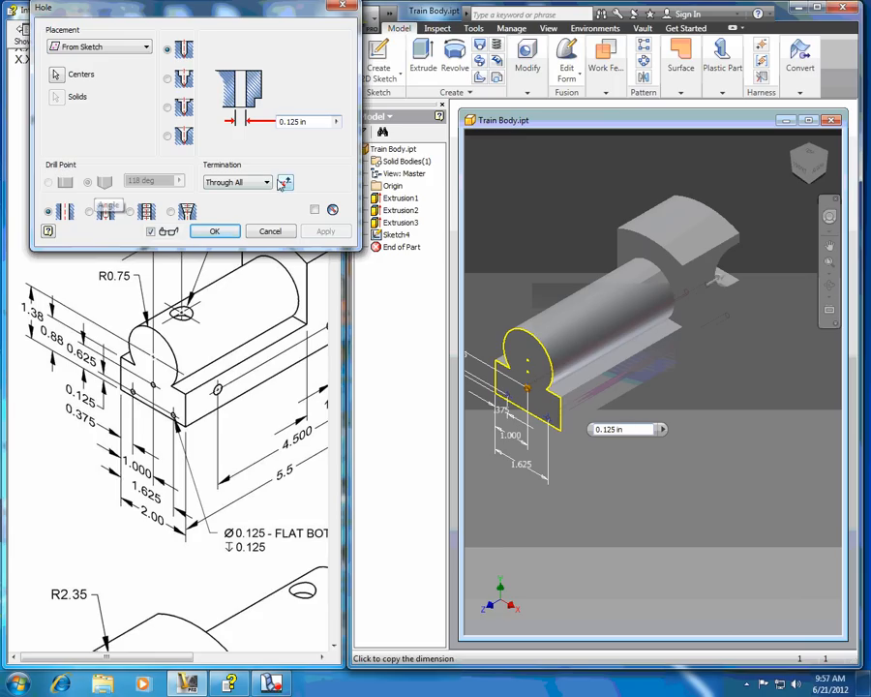
# Step: Set the hole termination to Distance with a depth of .125 in and a flat drill point, and create the holes
pyautogui.click(268, 183)
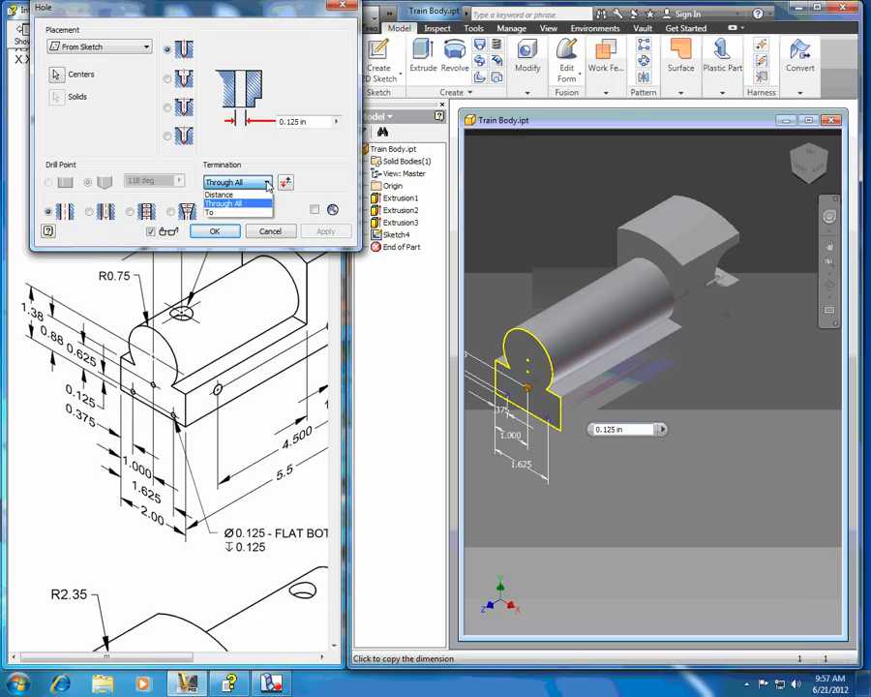
pyautogui.click(219, 195)
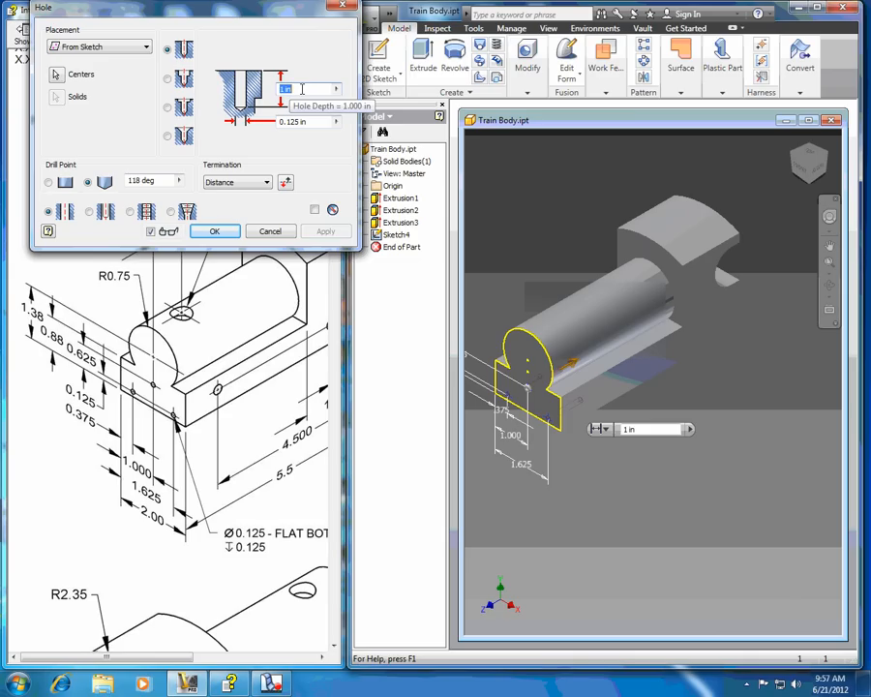
pyautogui.write('.125')
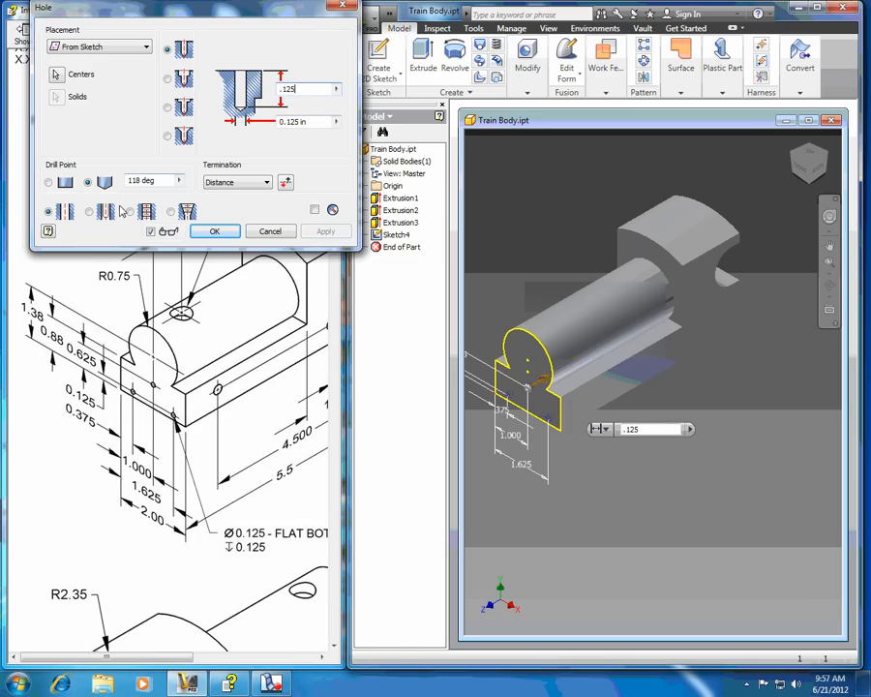
pyautogui.click(49, 183)
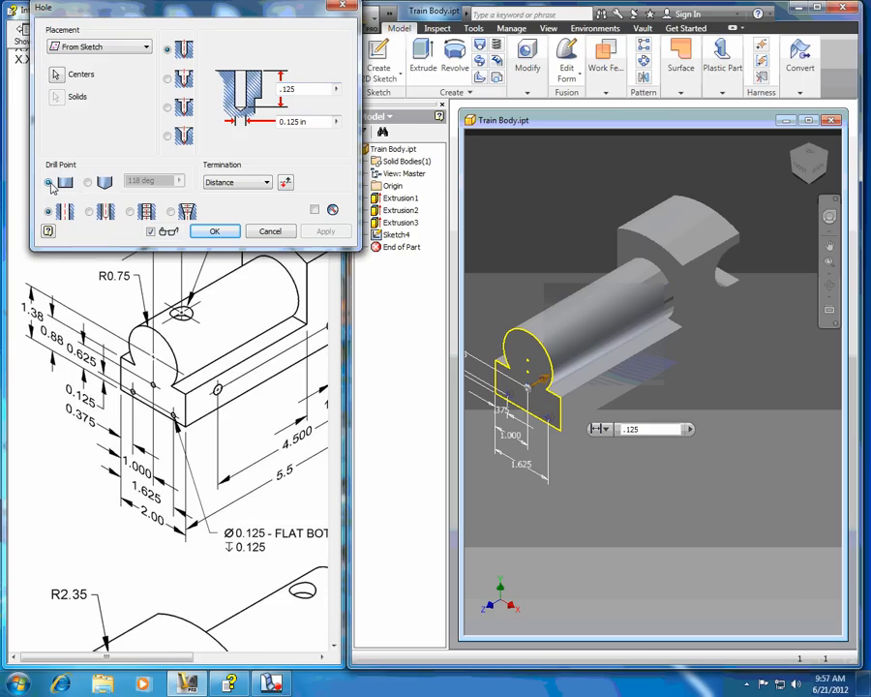
pyautogui.click(222, 233)
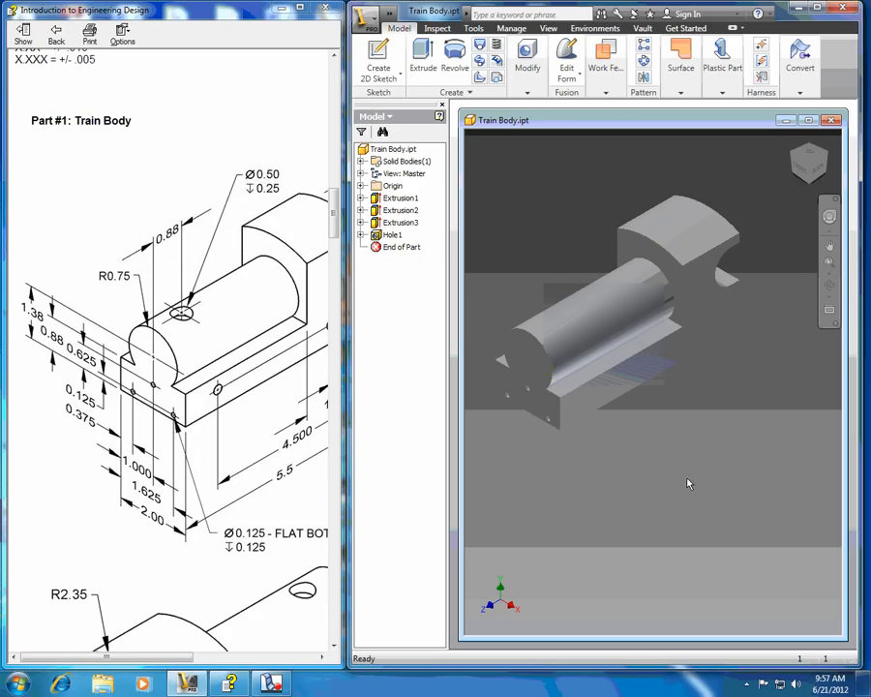
# Step: Inspect the drilled holes on the front face and examine the drawing's dimensions and callout for the side holes
pyautogui.scroll(5, 500, 424)
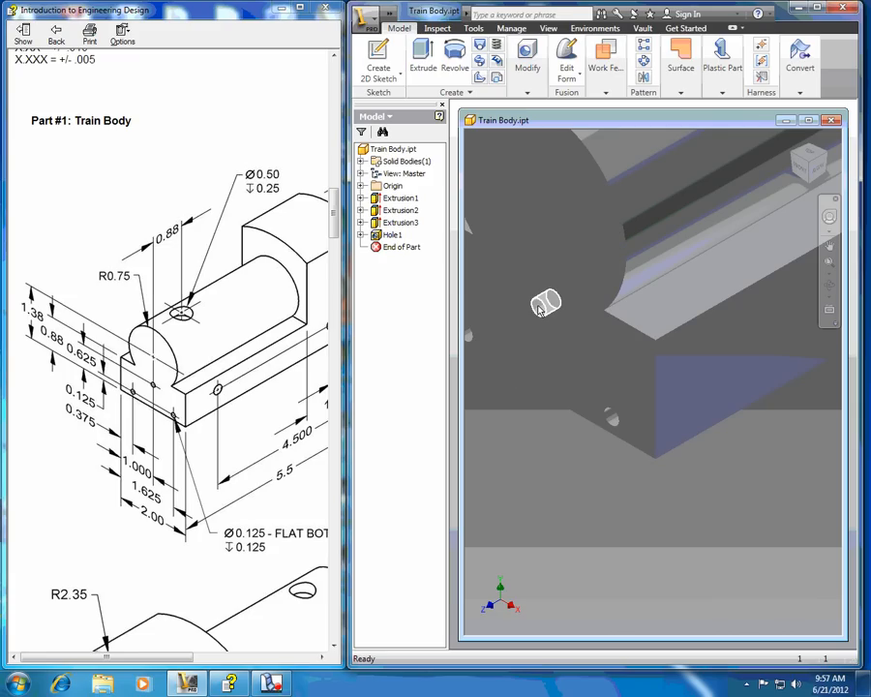
pyautogui.moveTo(541, 309)
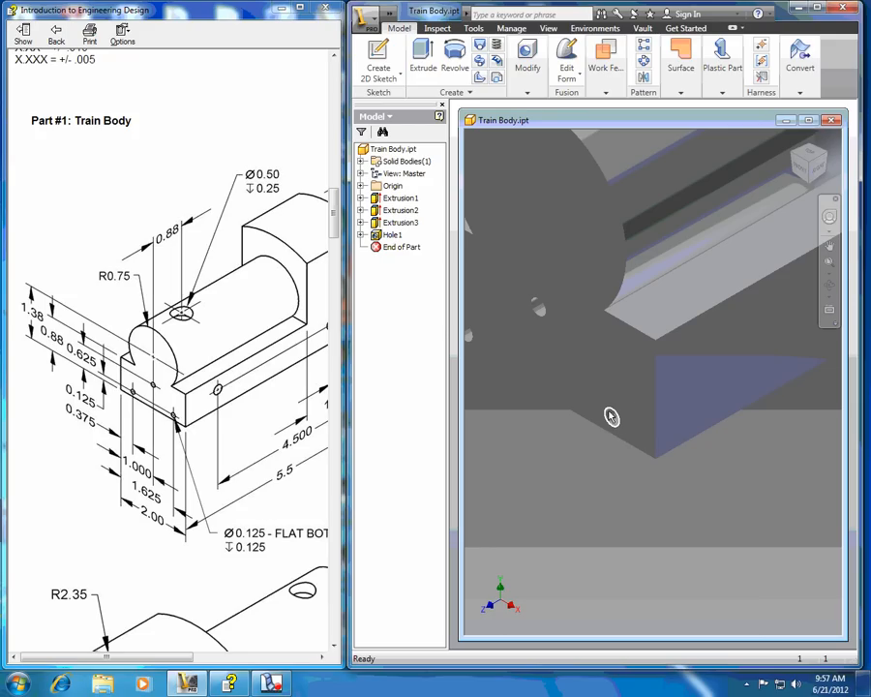
pyautogui.scroll(3, 540, 476)
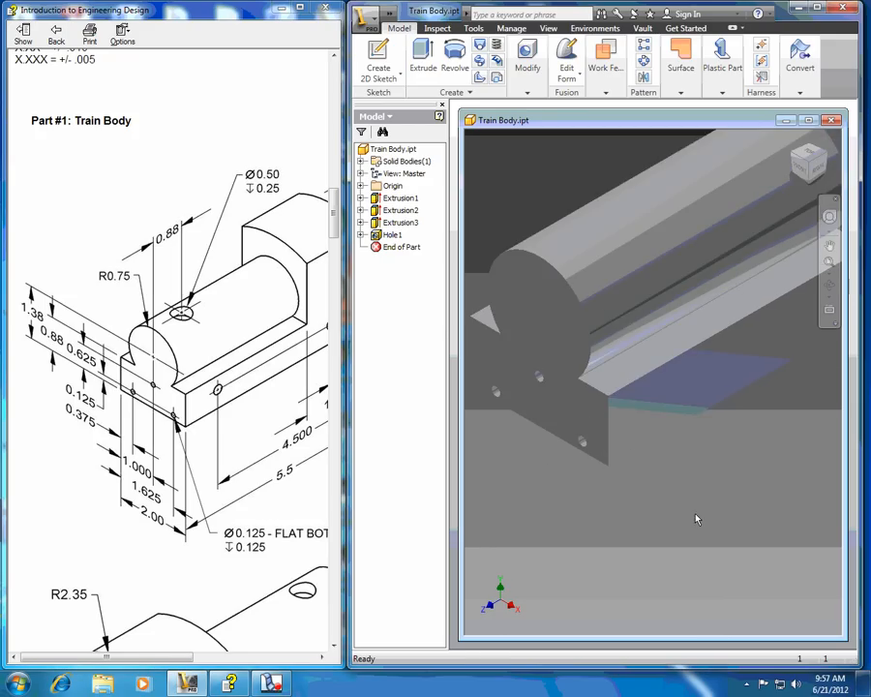
pyautogui.scroll(3, 696, 519)
pyautogui.moveTo(754, 502); pyautogui.dragTo(662, 483, button='middle')
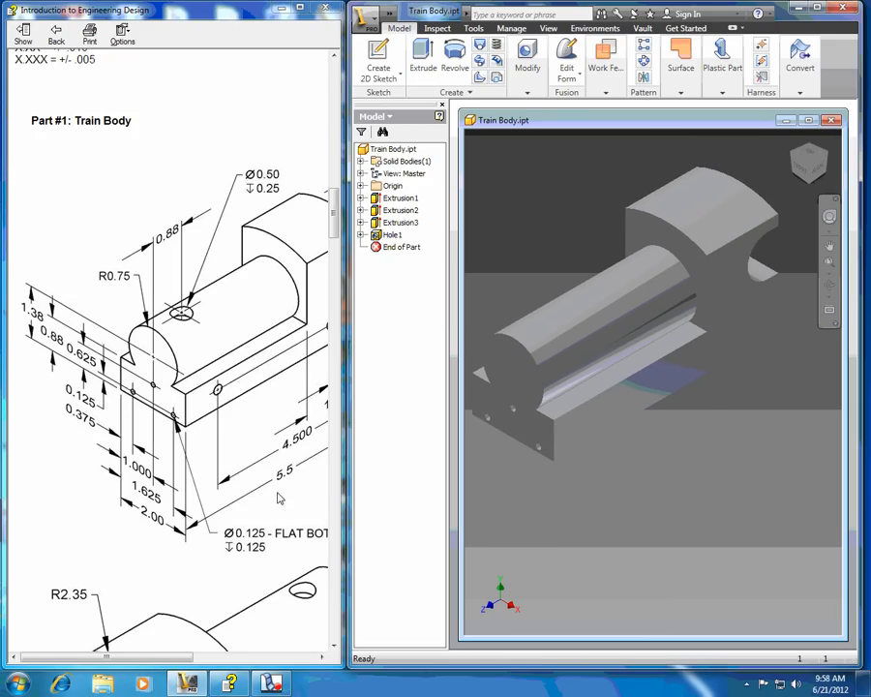
pyautogui.moveTo(172, 657); pyautogui.dragTo(266, 665)
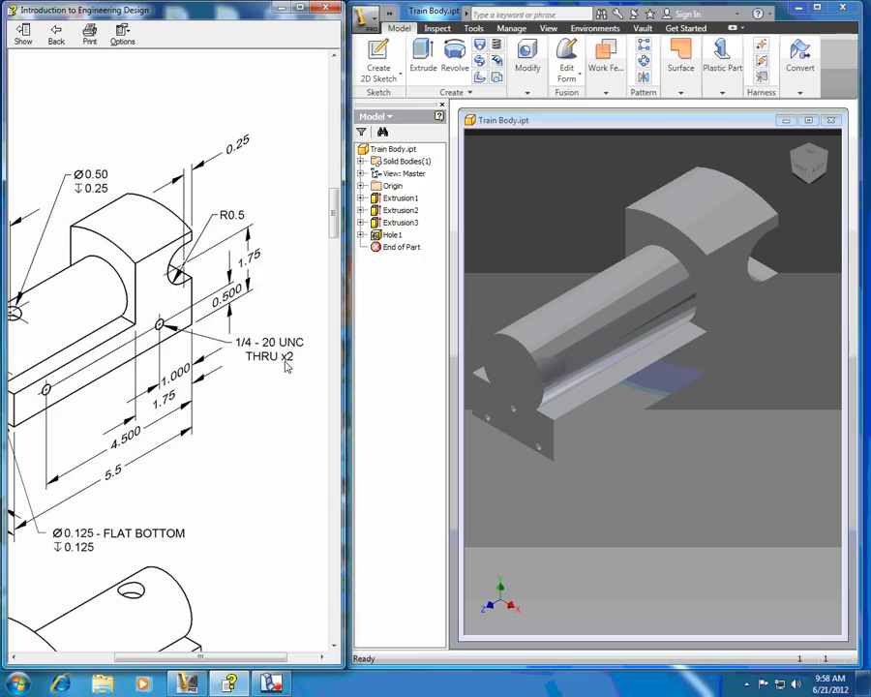
# Step: Start a sketch on the body's side face and place two points about 0.24 in above its bottom edge, one near each end
pyautogui.click(380, 53)
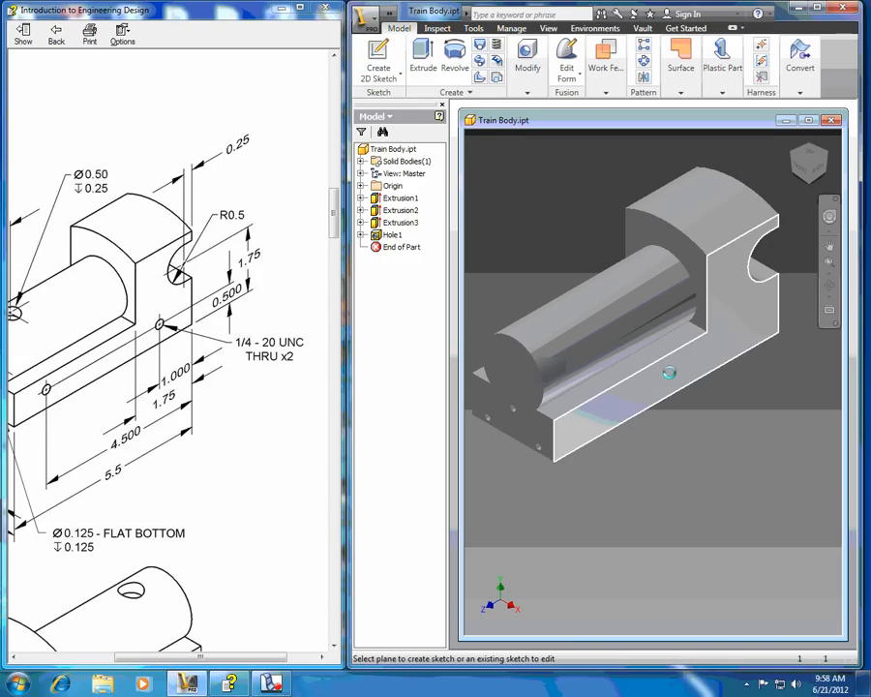
pyautogui.click(669, 372)
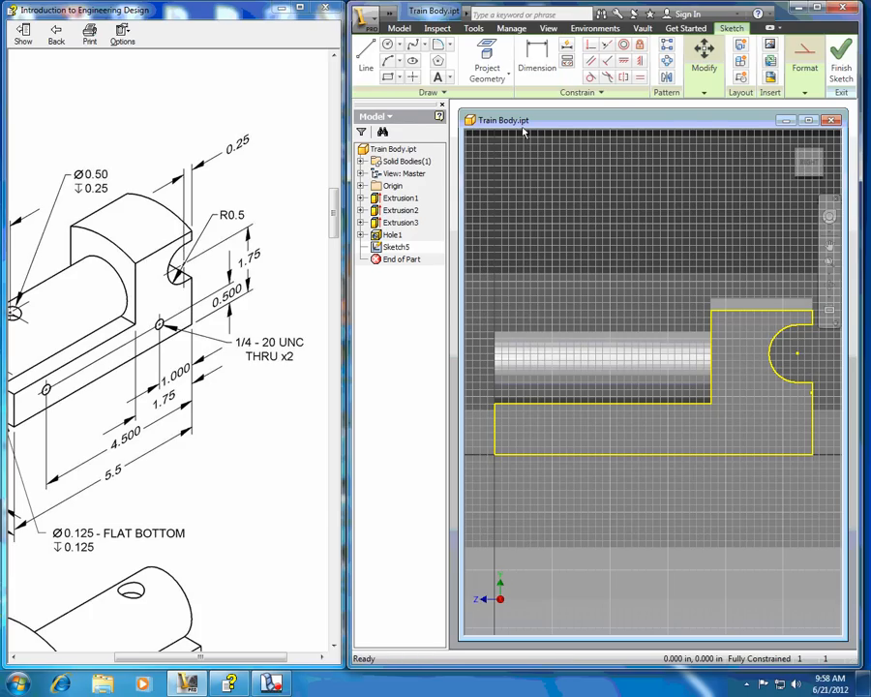
pyautogui.click(414, 78)
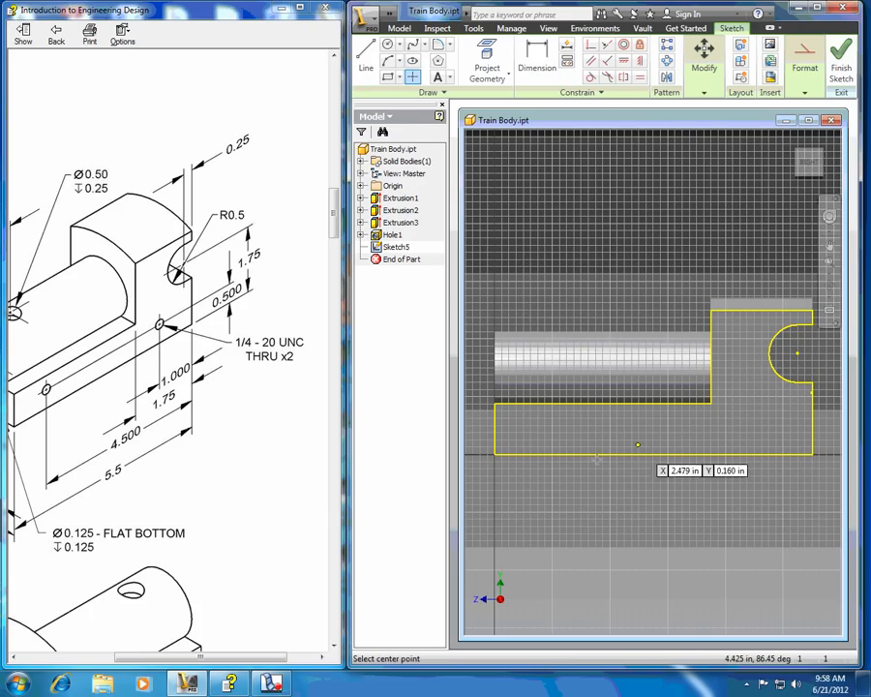
pyautogui.click(529, 440)
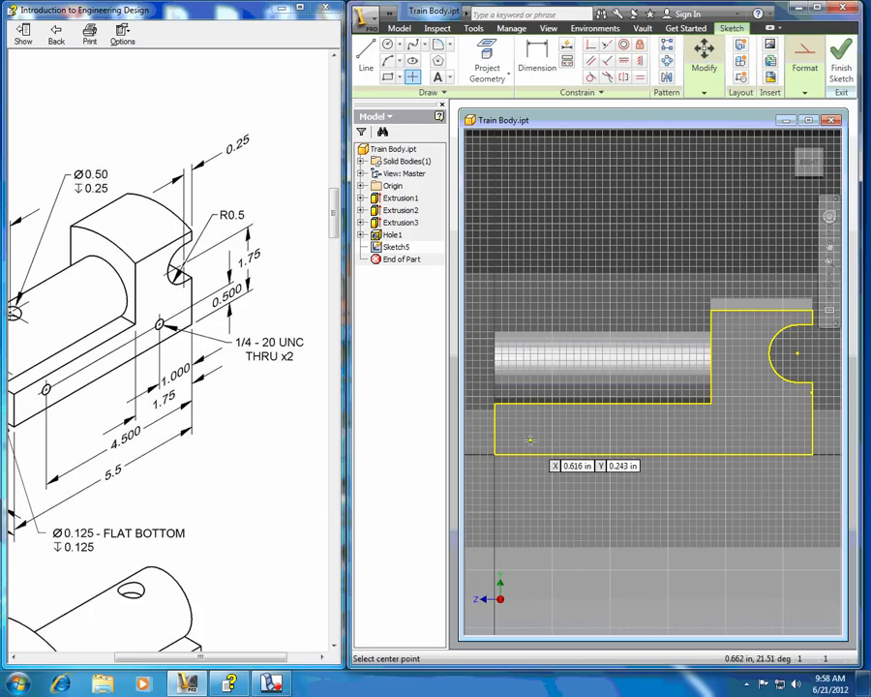
pyautogui.click(755, 440)
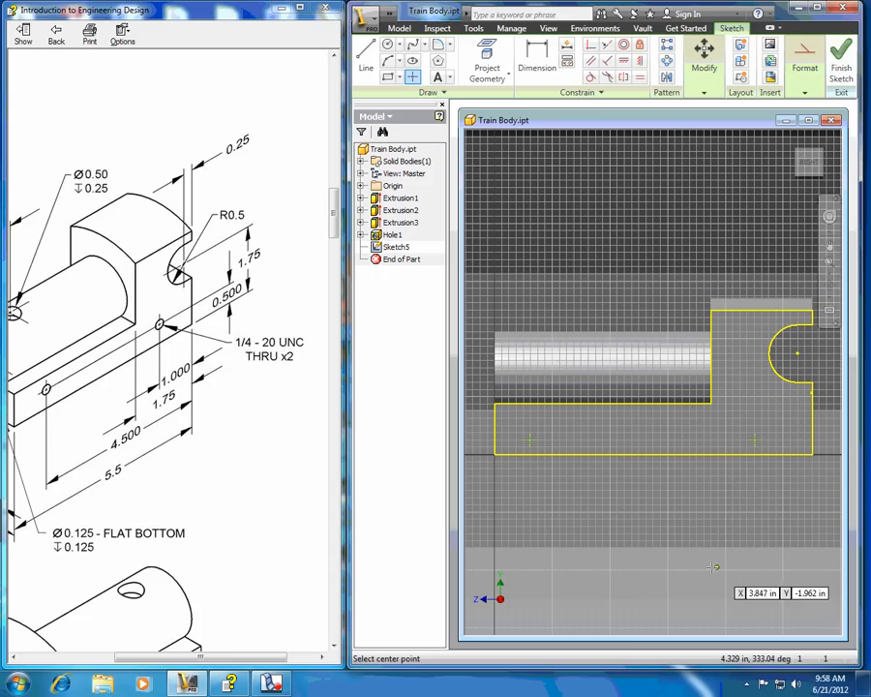
# Step: Dimension the rear sketch point 1 in horizontally from the side face's rear vertical edge
pyautogui.click(539, 55)
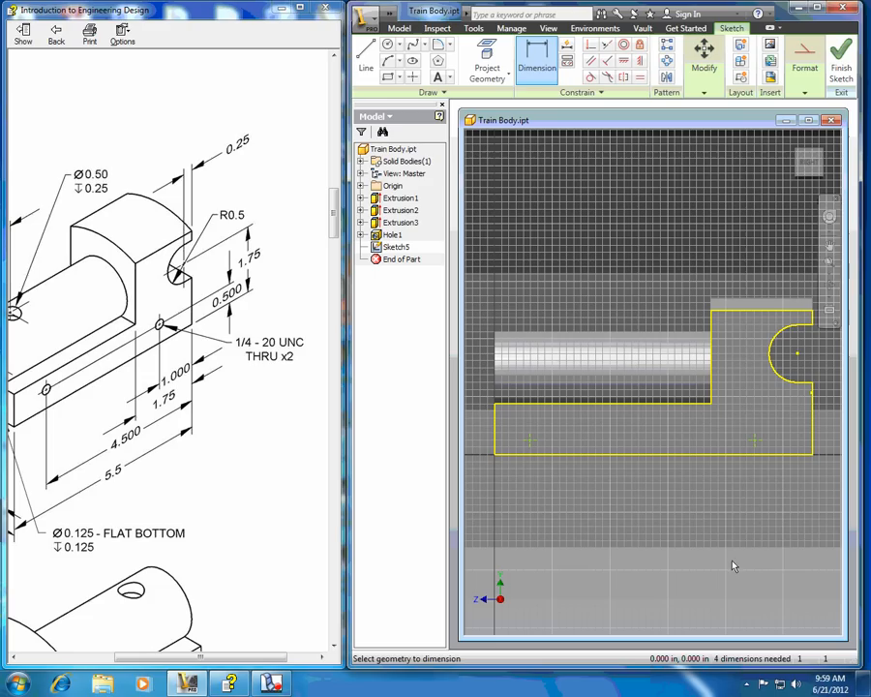
pyautogui.click(521, 80)
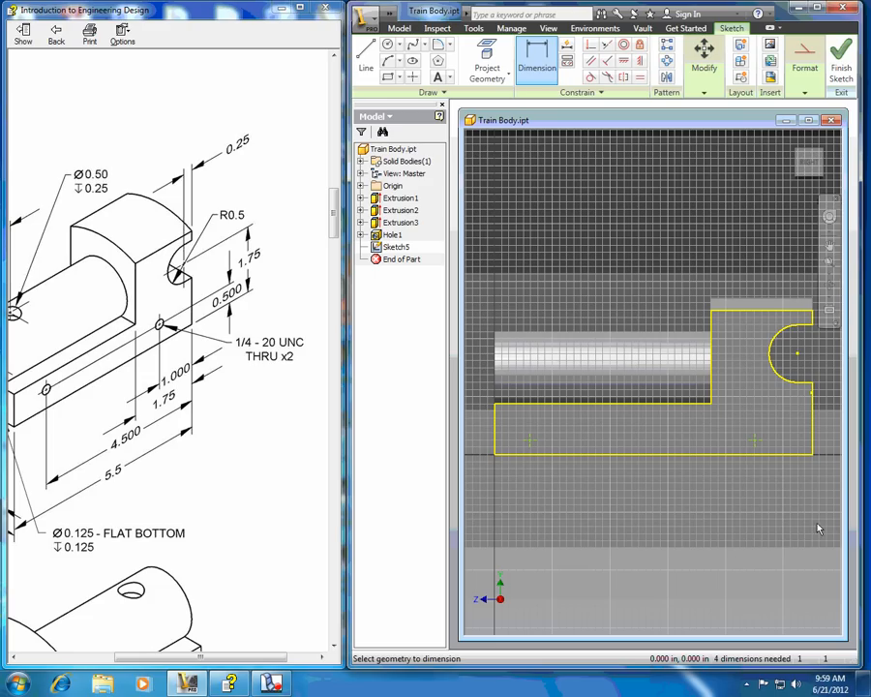
pyautogui.click(812, 423)
pyautogui.click(756, 442)
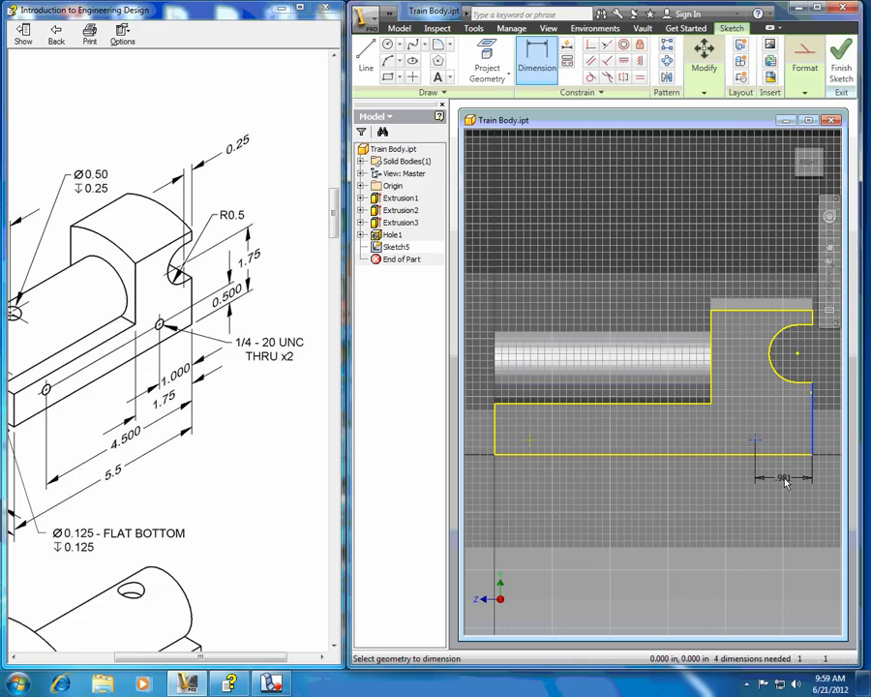
pyautogui.click(786, 482)
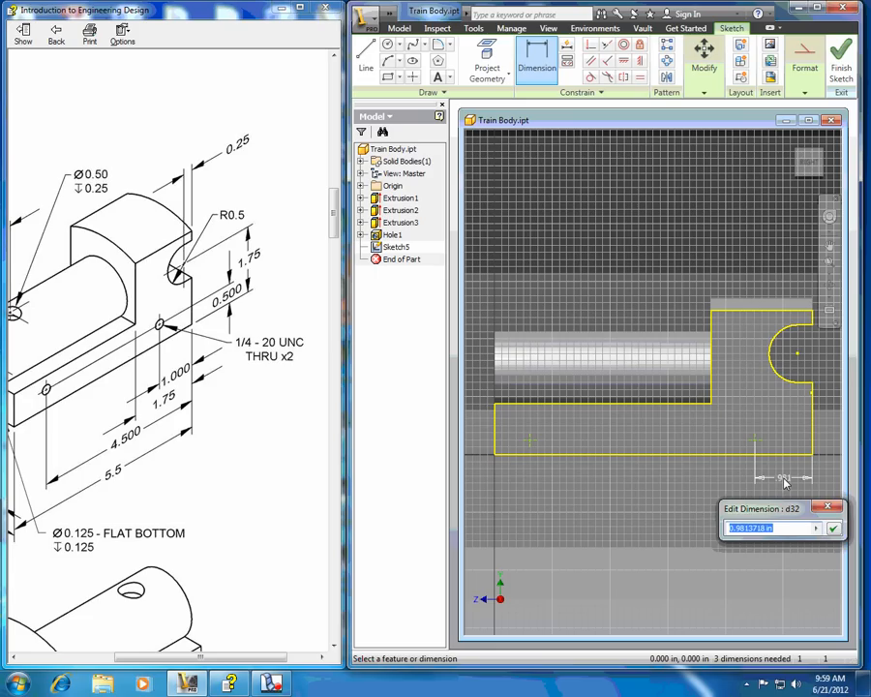
pyautogui.write('1')
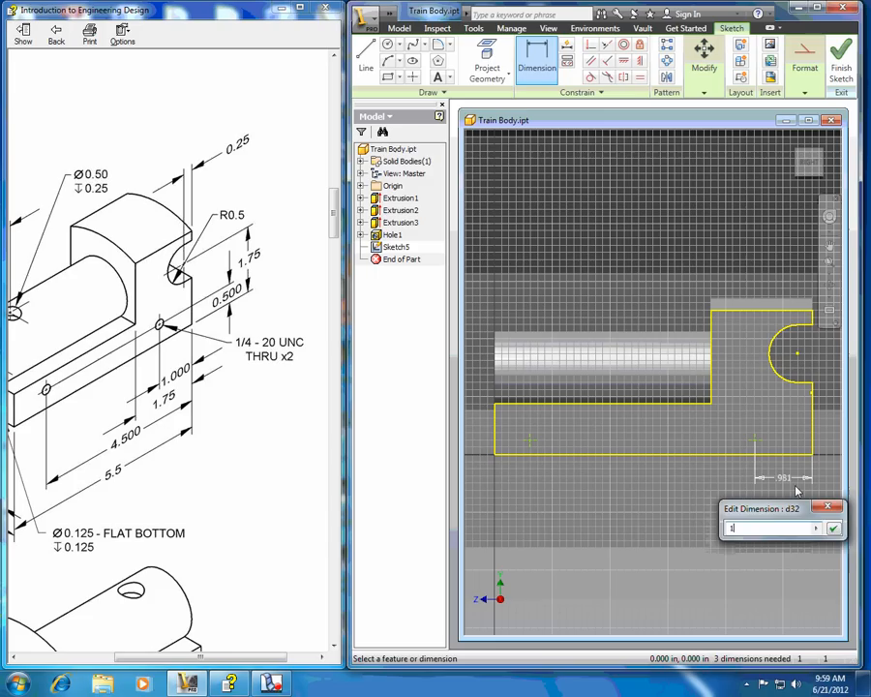
pyautogui.click(832, 527)
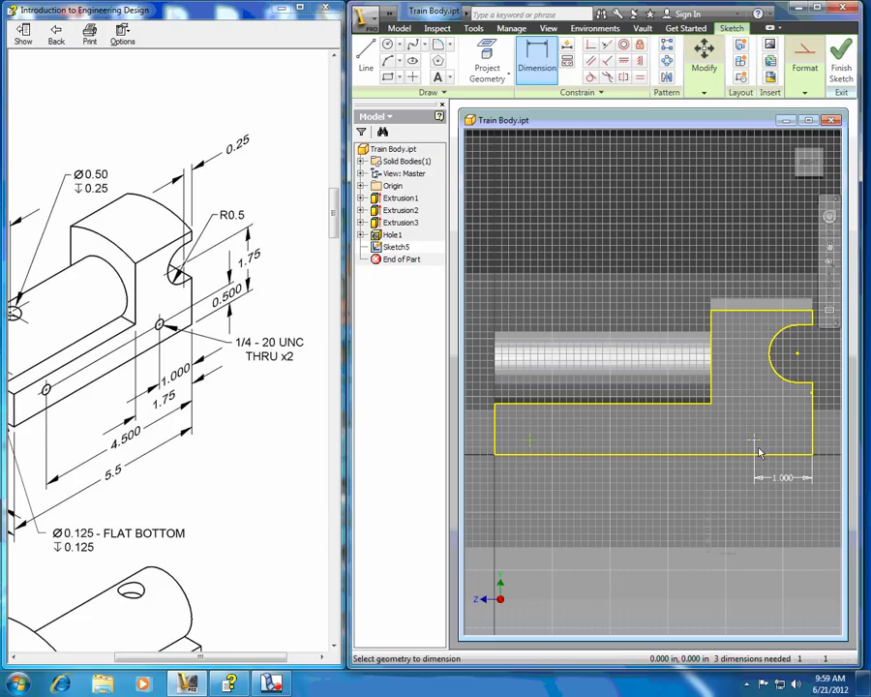
# Step: Dimension the front sketch point 4.5 in horizontally from the side face's rear vertical edge
pyautogui.click(812, 418)
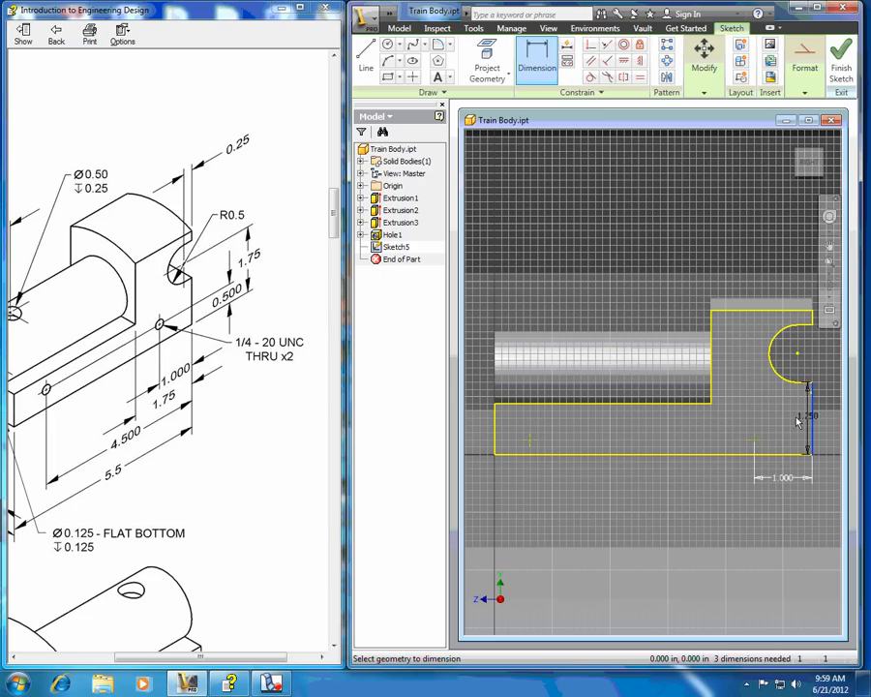
pyautogui.click(530, 443)
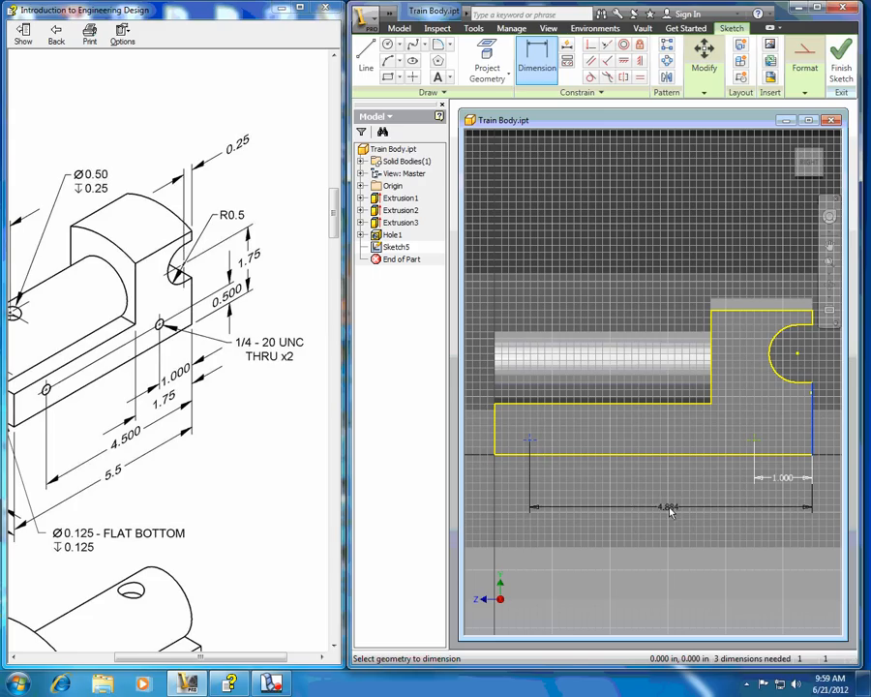
pyautogui.click(671, 510)
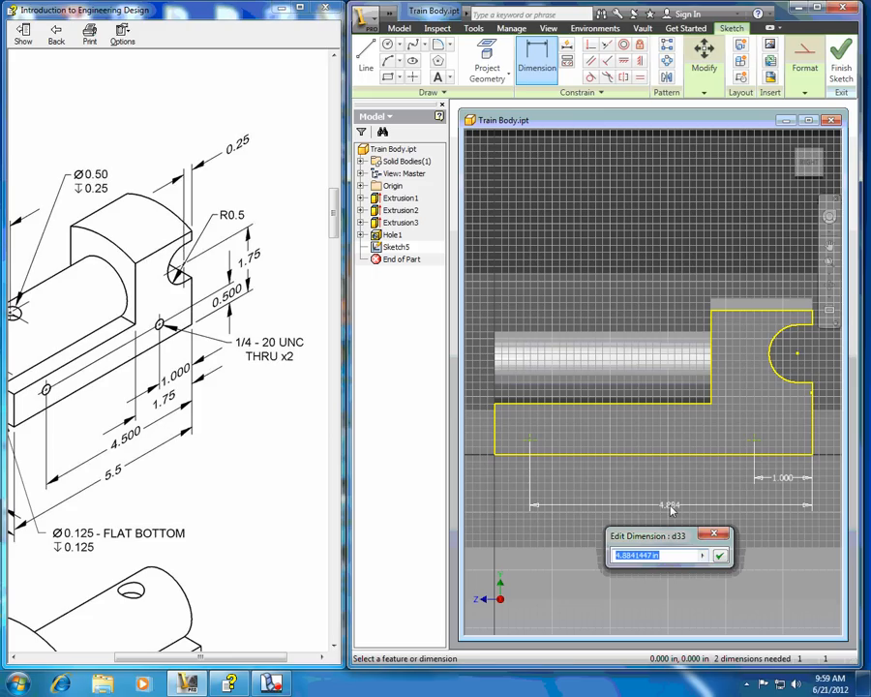
pyautogui.write('4.5')
pyautogui.click(720, 555)
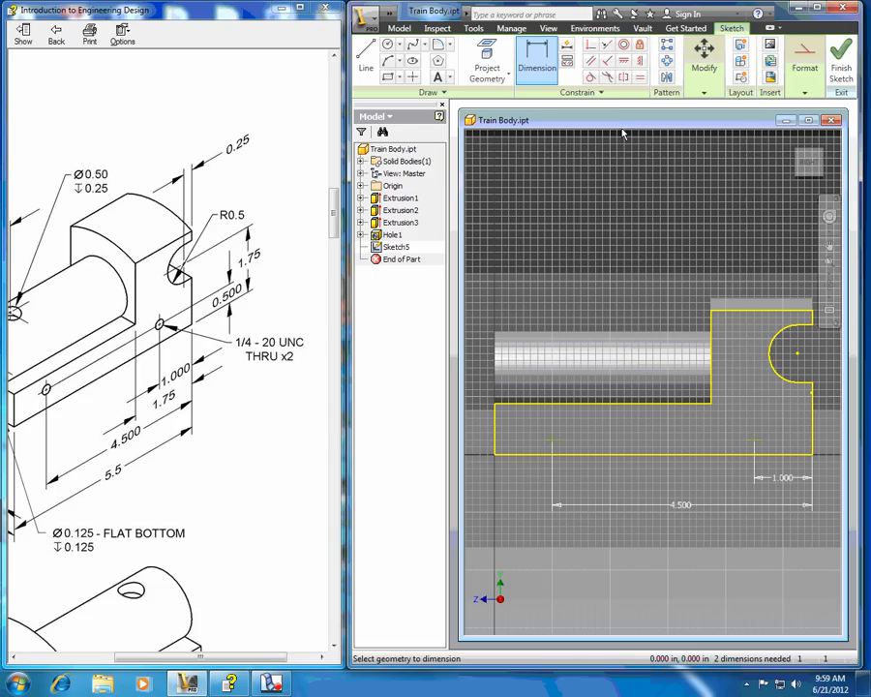
# Step: Align the two side-face points with a Horizontal constraint
pyautogui.click(625, 61)
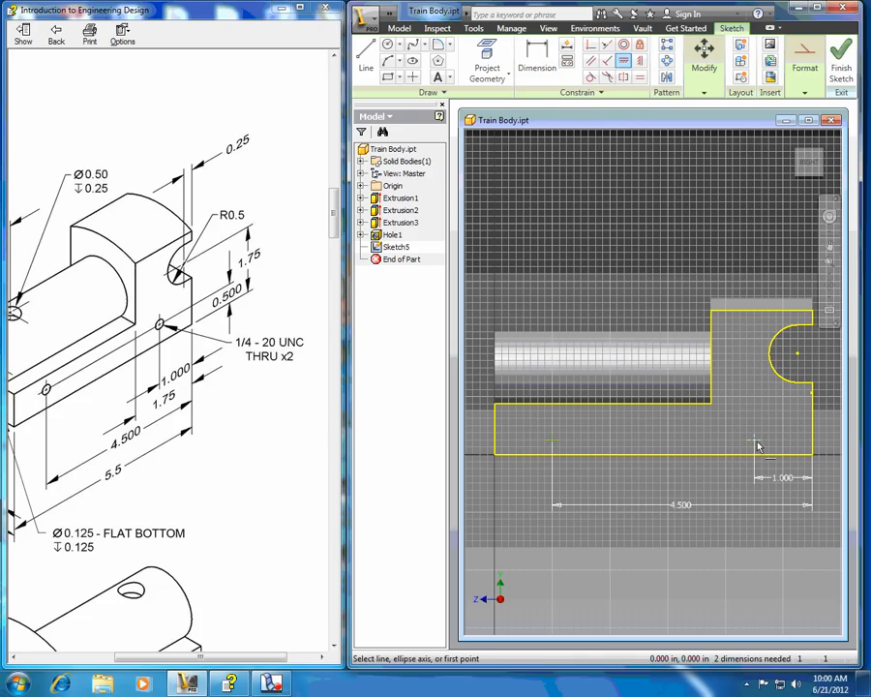
pyautogui.click(753, 443)
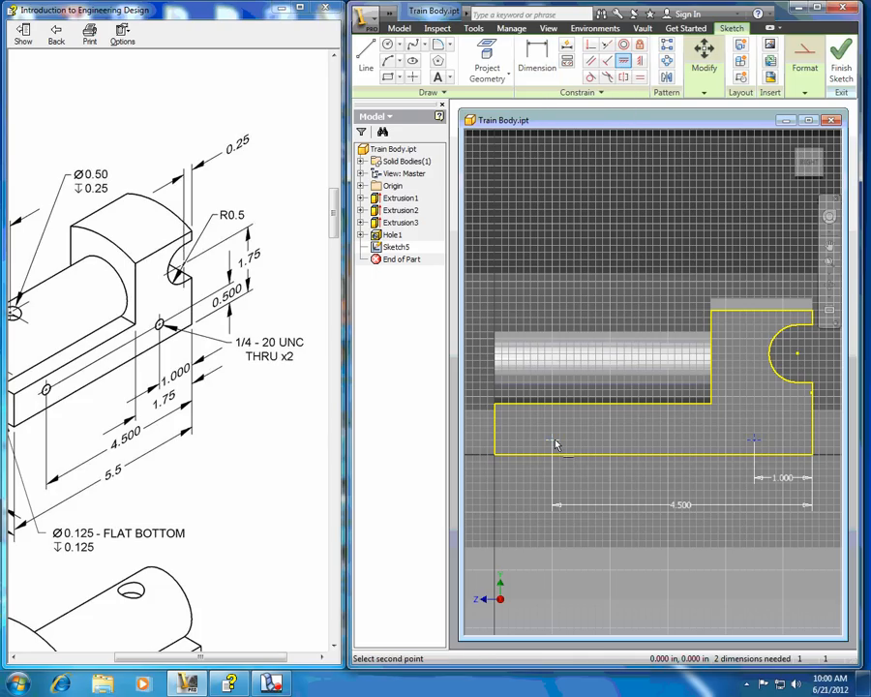
pyautogui.click(554, 444)
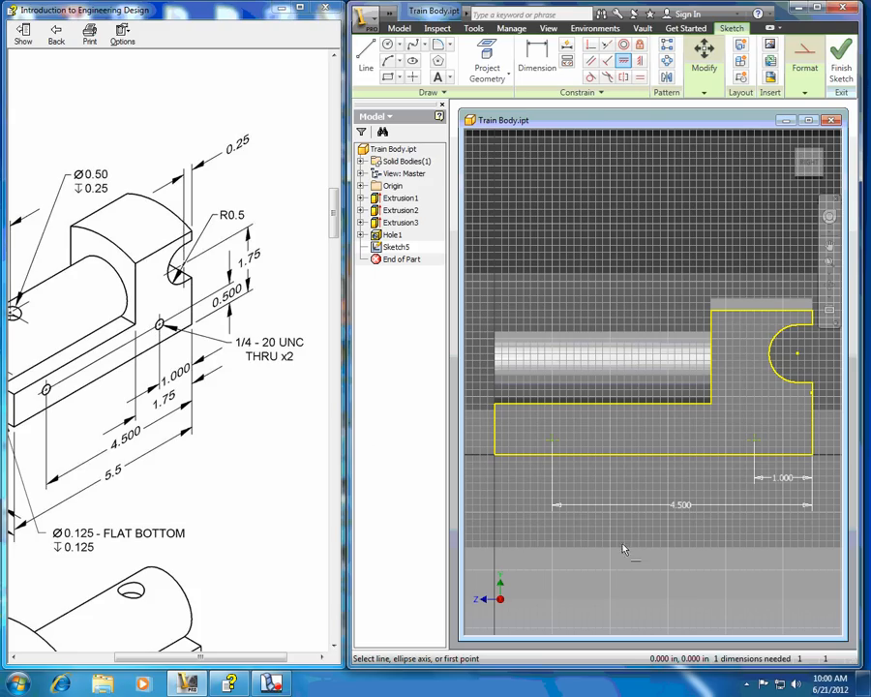
# Step: Dimension the rear point .5 in vertically from the side face's bottom edge and finish the sketch
pyautogui.click(537, 56)
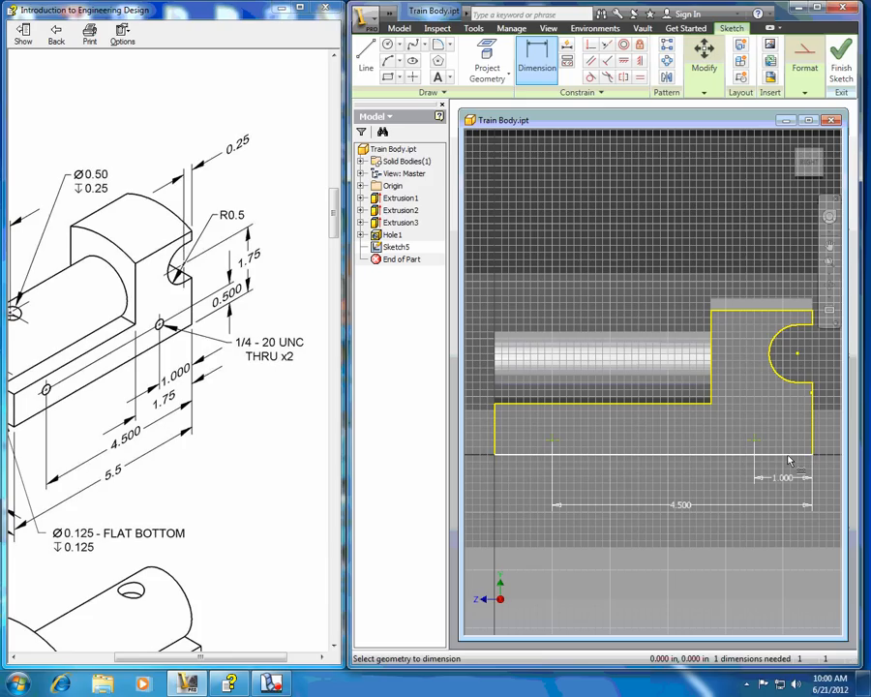
pyautogui.click(755, 441)
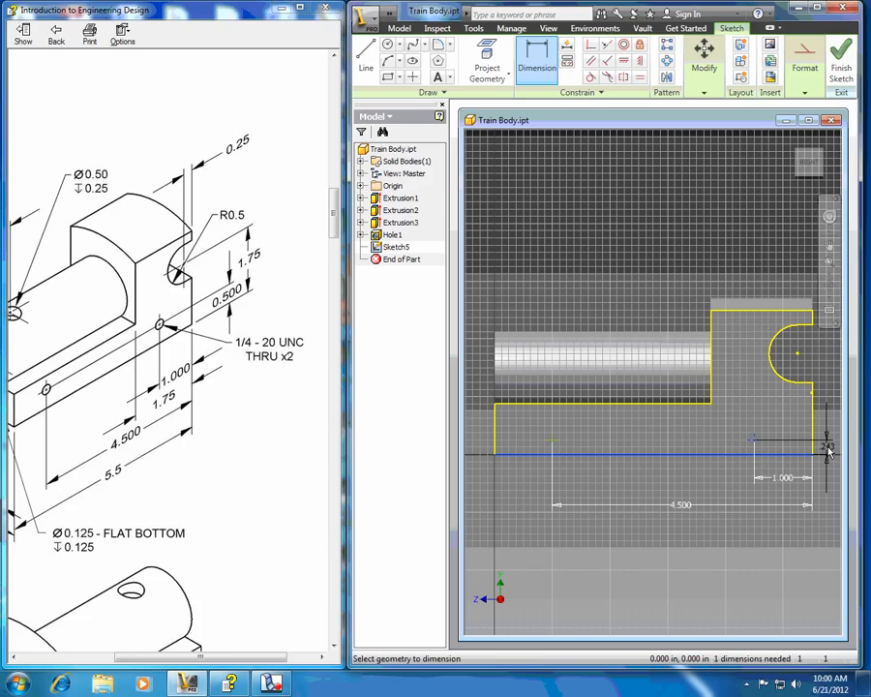
pyautogui.click(829, 452)
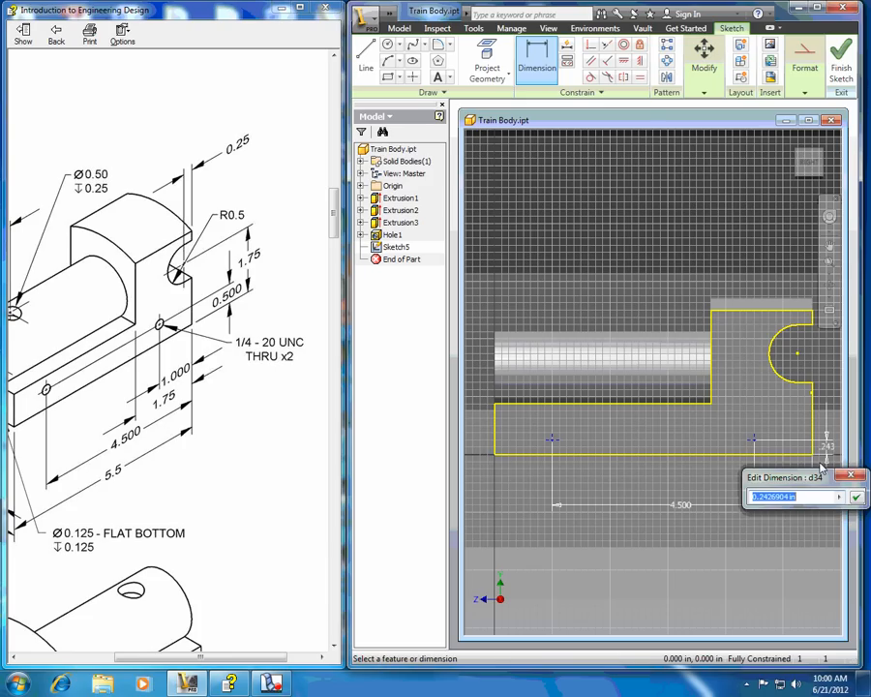
pyautogui.write('.5')
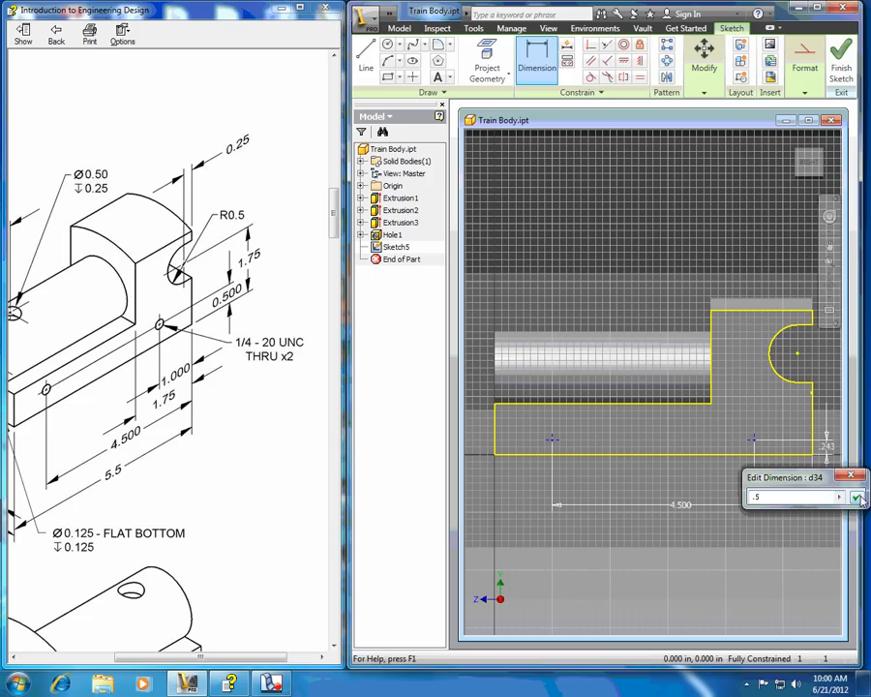
pyautogui.click(857, 498)
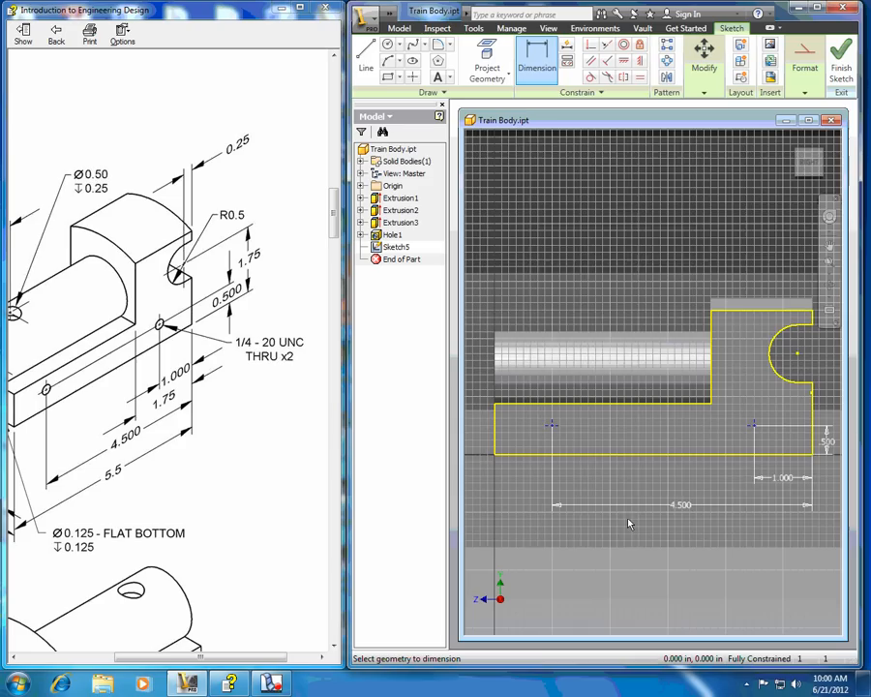
pyautogui.scroll(3, 618, 553)
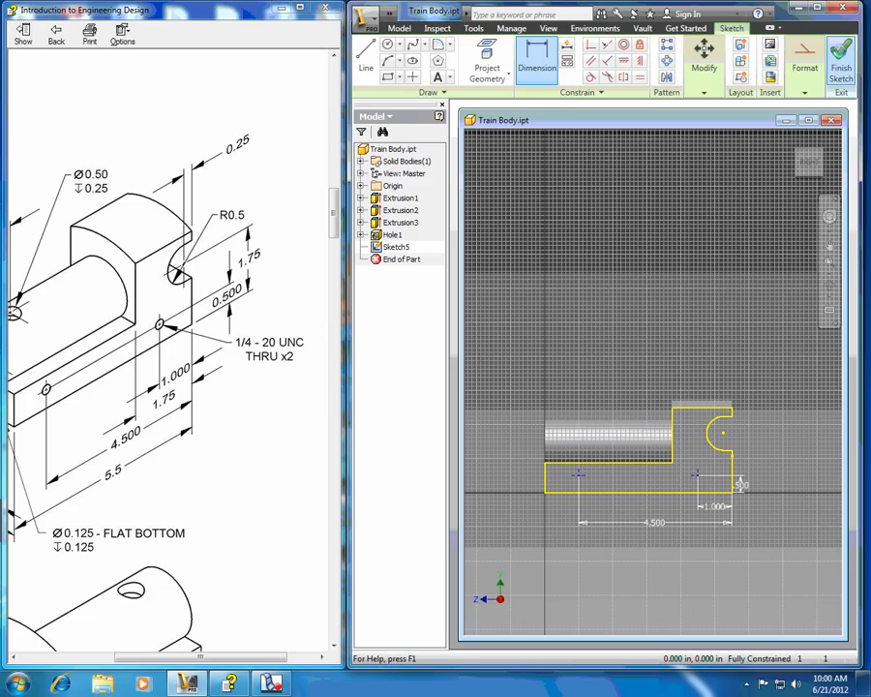
pyautogui.click(841, 60)
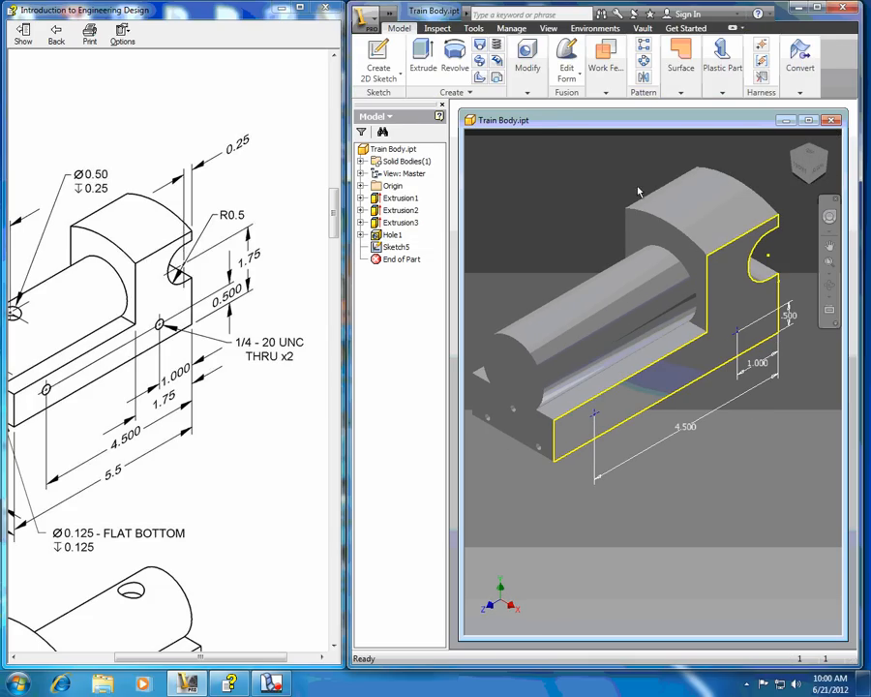
# Step: Start a Hole feature from the two side-face points, make it a tapped hole and set the ANSI Unified thread size to 0.25
pyautogui.click(533, 60)
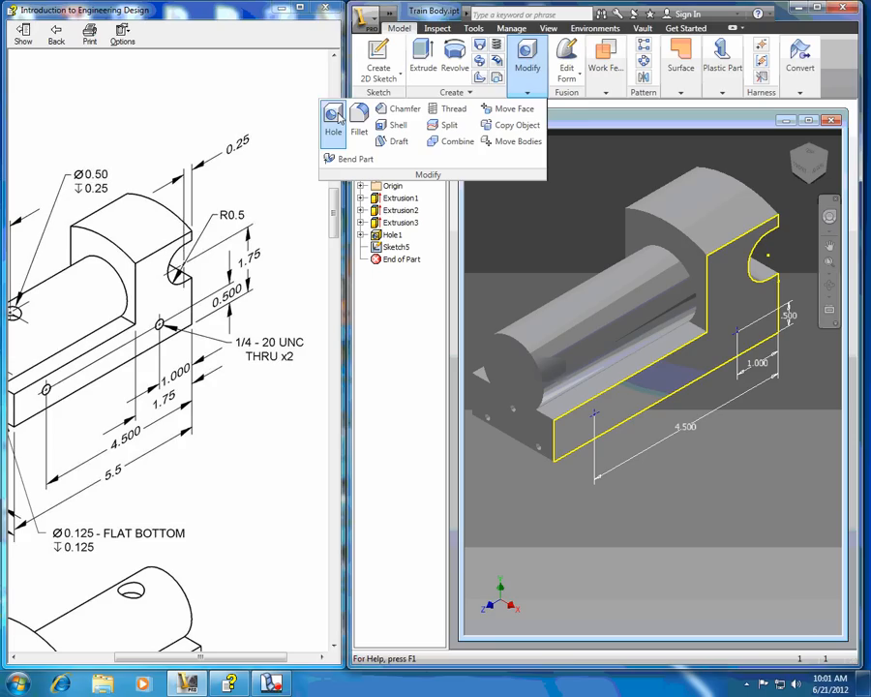
pyautogui.click(335, 117)
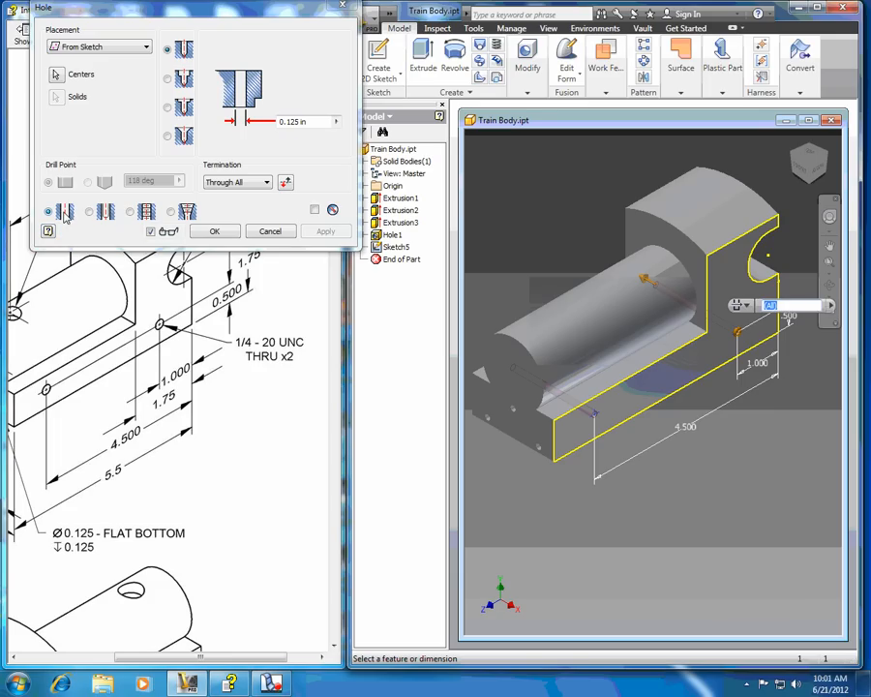
pyautogui.click(131, 212)
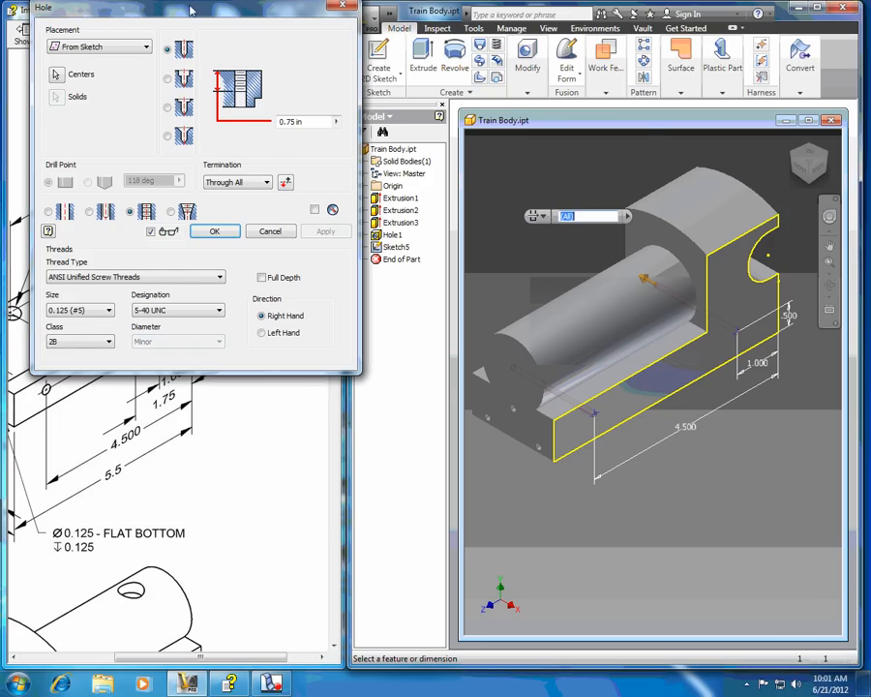
pyautogui.moveTo(190, 11)
pyautogui.mouseDown()
pyautogui.moveTo(494, 16)
pyautogui.moveTo(227, 10)
pyautogui.mouseUp()
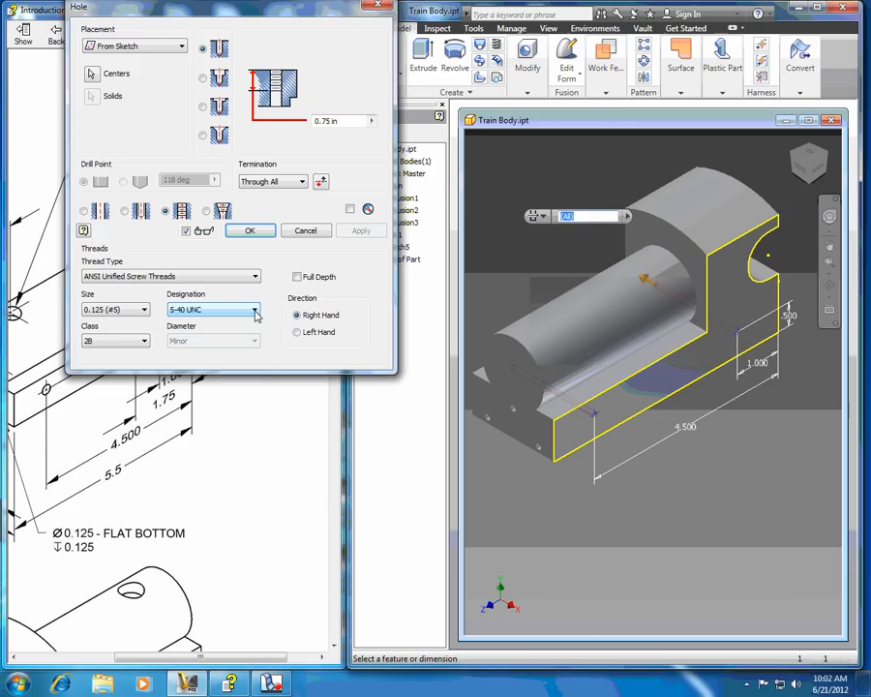
pyautogui.click(144, 310)
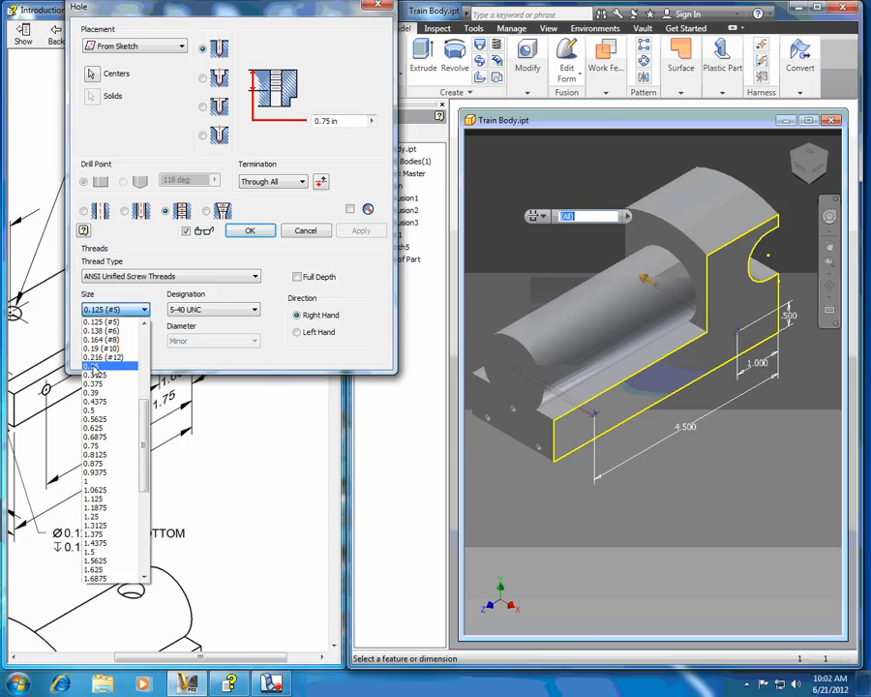
pyautogui.click(92, 367)
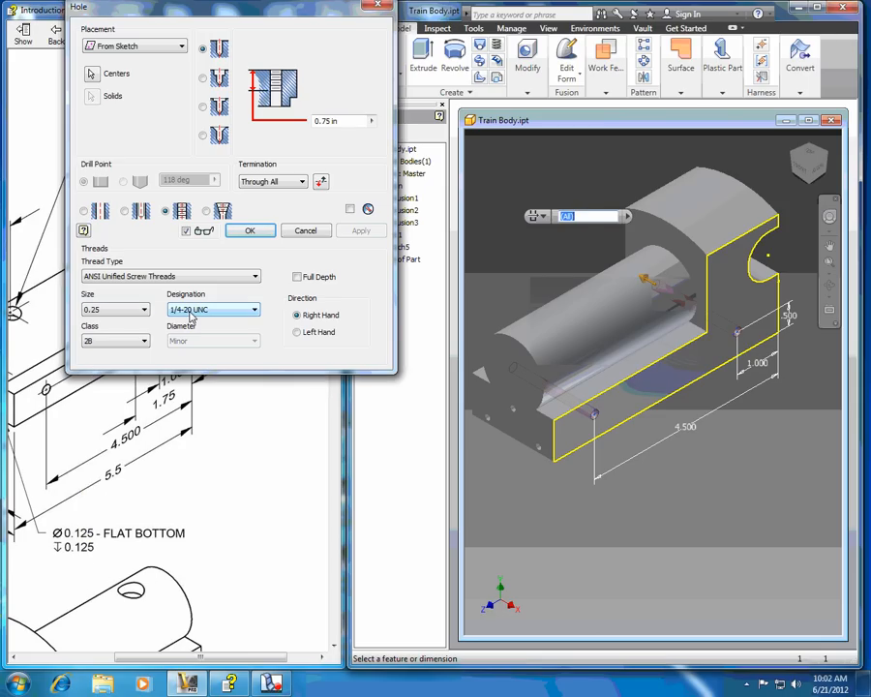
# Step: Keep the 1/4-20 UNC thread designation, set the threads to full depth, and create the Through All holes
pyautogui.click(256, 311)
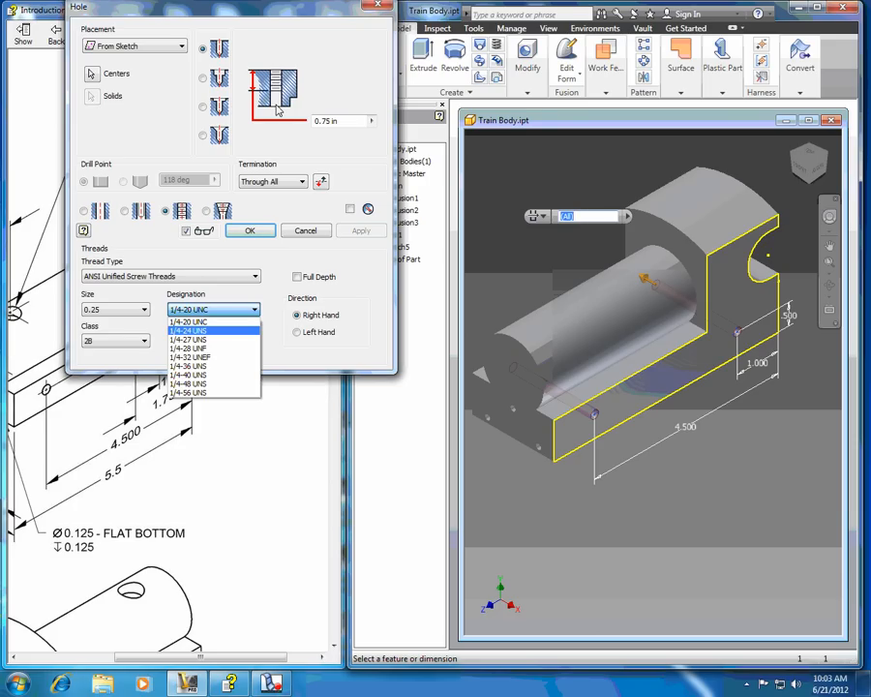
pyautogui.click(298, 279)
pyautogui.click(297, 278)
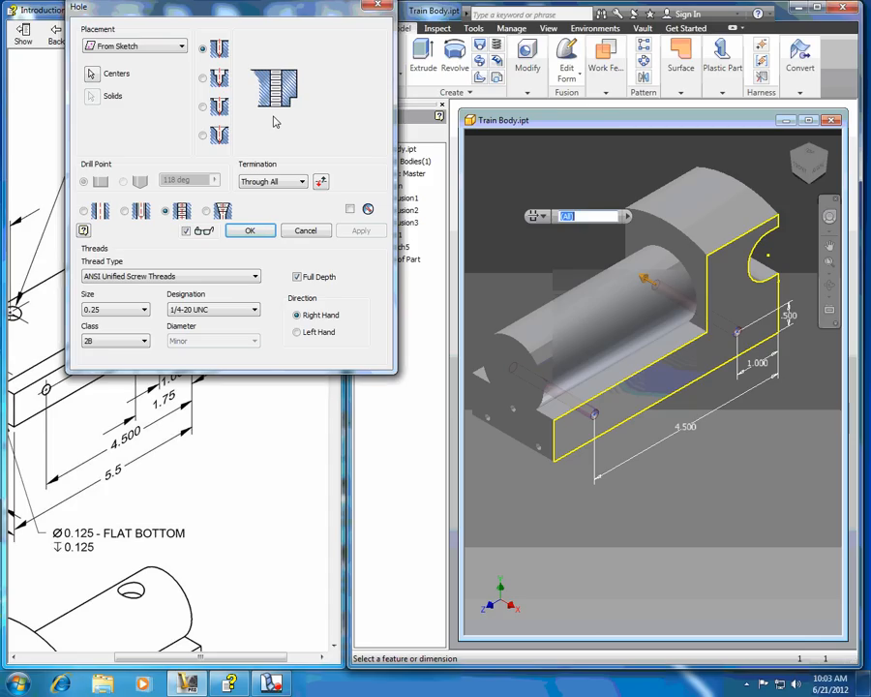
pyautogui.click(250, 231)
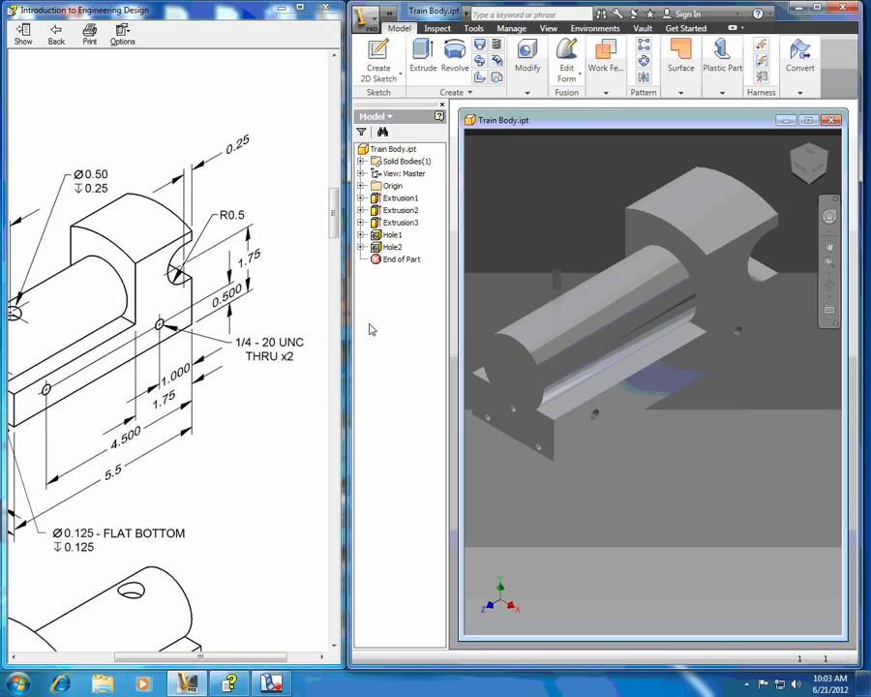
pyautogui.scroll(-5, 649, 443)
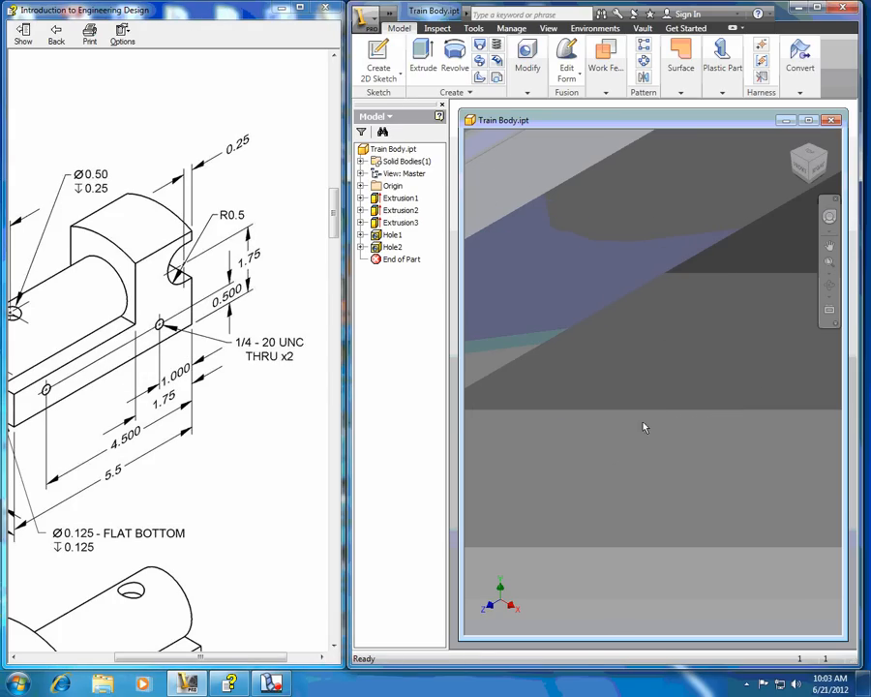
# Step: Examine the threaded holes on the base's side face up close, and the drawing's Ø0.50 hole on the boiler
pyautogui.press('F4')
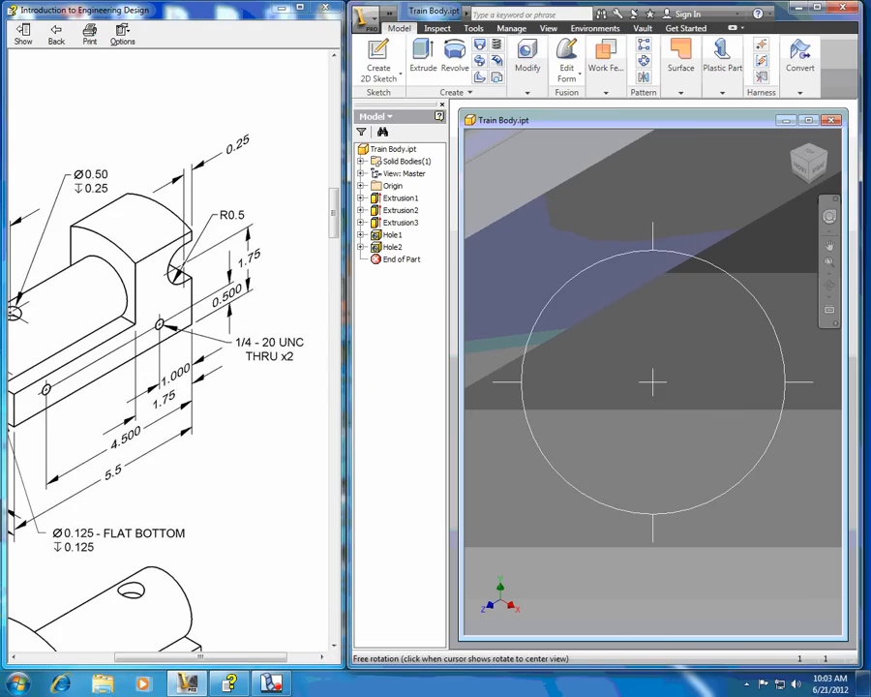
pyautogui.moveTo(634, 426)
pyautogui.mouseDown()
pyautogui.moveTo(613, 404)
pyautogui.moveTo(627, 418)
pyautogui.mouseUp()
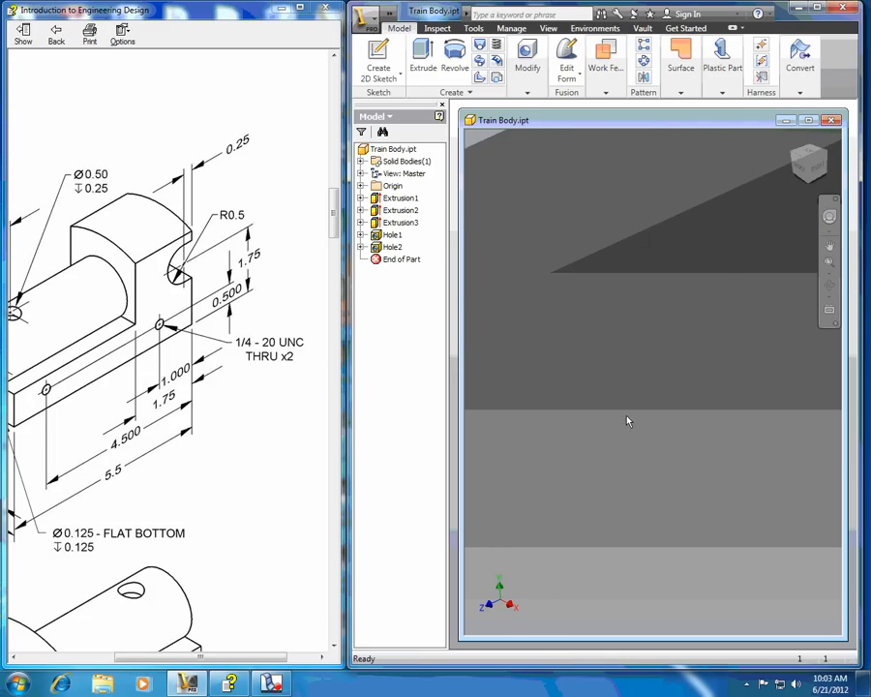
pyautogui.scroll(2, 628, 421)
pyautogui.press('F4')
pyautogui.moveTo(570, 393); pyautogui.dragTo(521, 383)
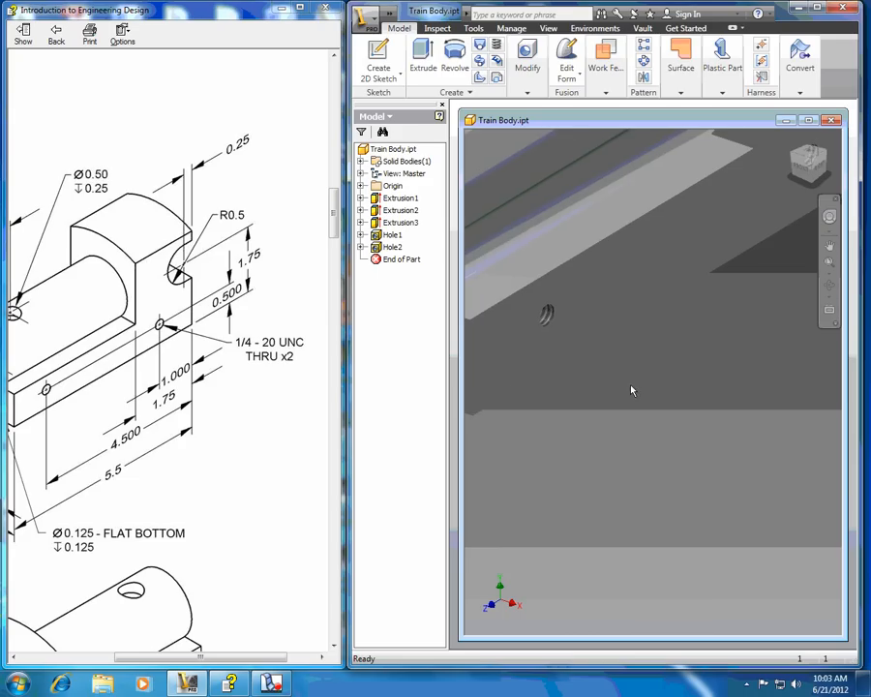
pyautogui.scroll(5, 633, 385)
pyautogui.click(793, 140)
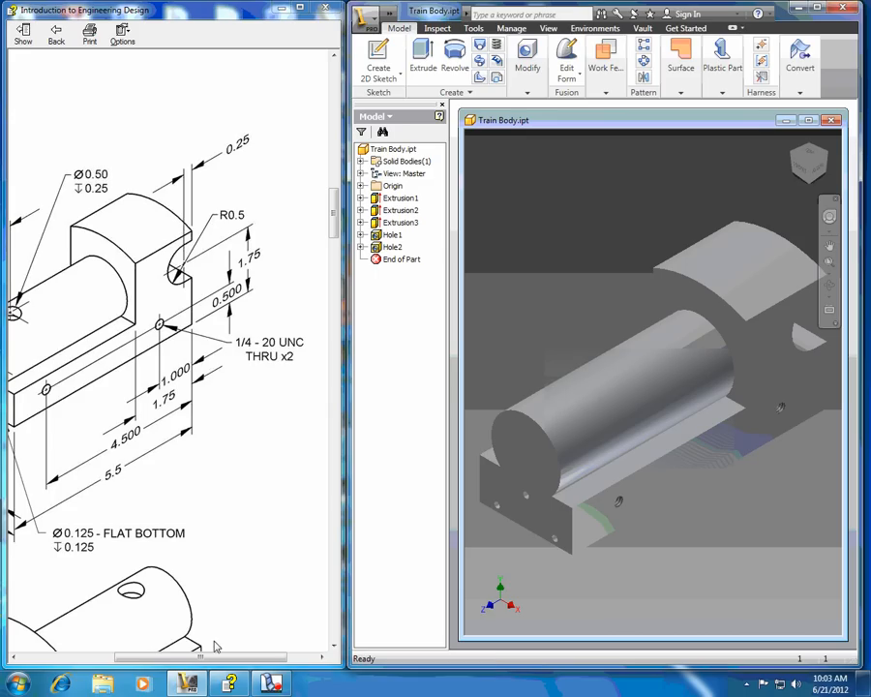
pyautogui.moveTo(229, 662); pyautogui.dragTo(162, 659)
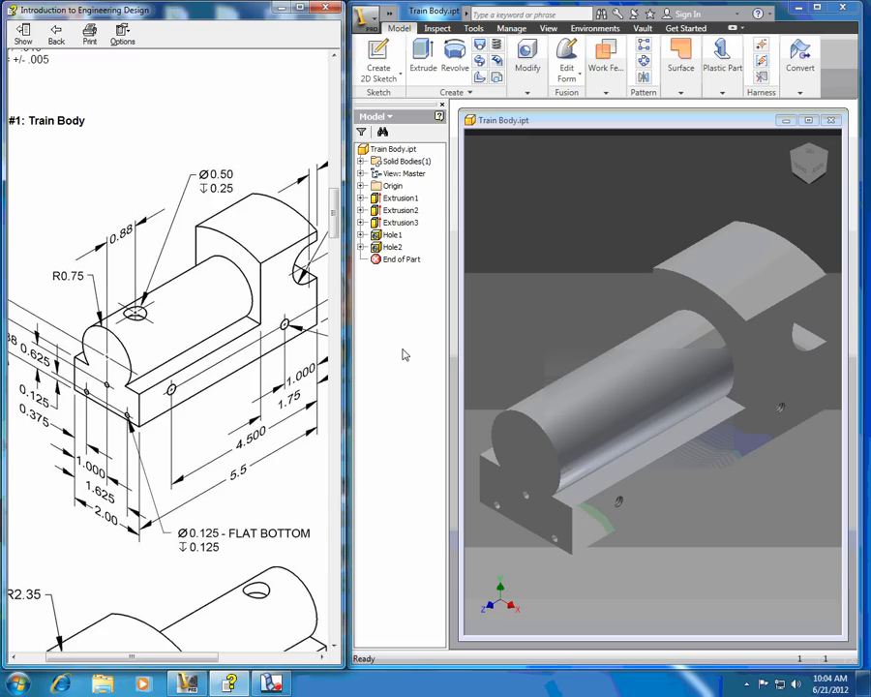
# Step: Create a work plane parallel to the origin XZ Plane and tangent to the top of the cylindrical boiler face
pyautogui.click(605, 59)
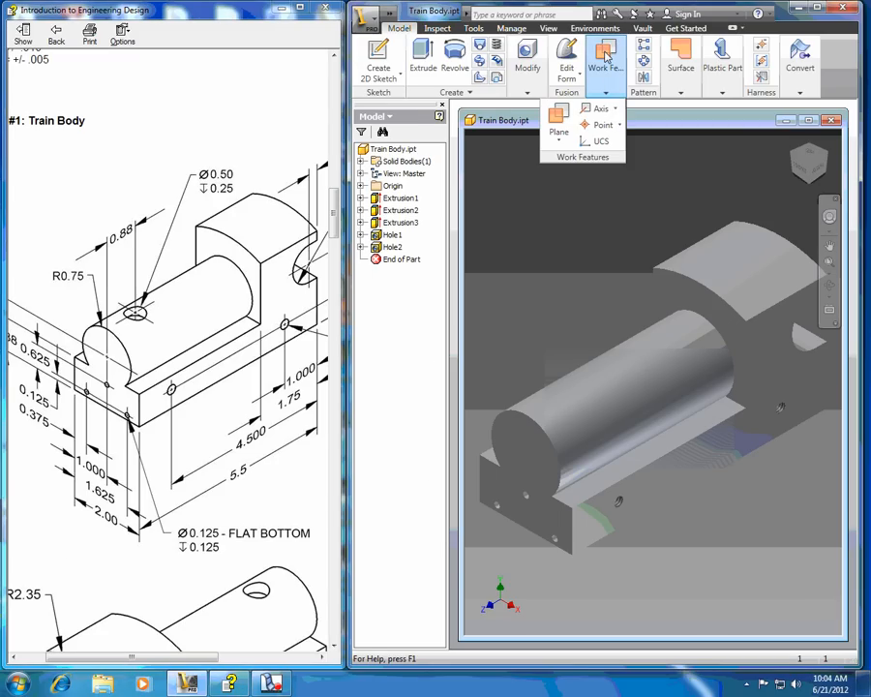
pyautogui.click(361, 186)
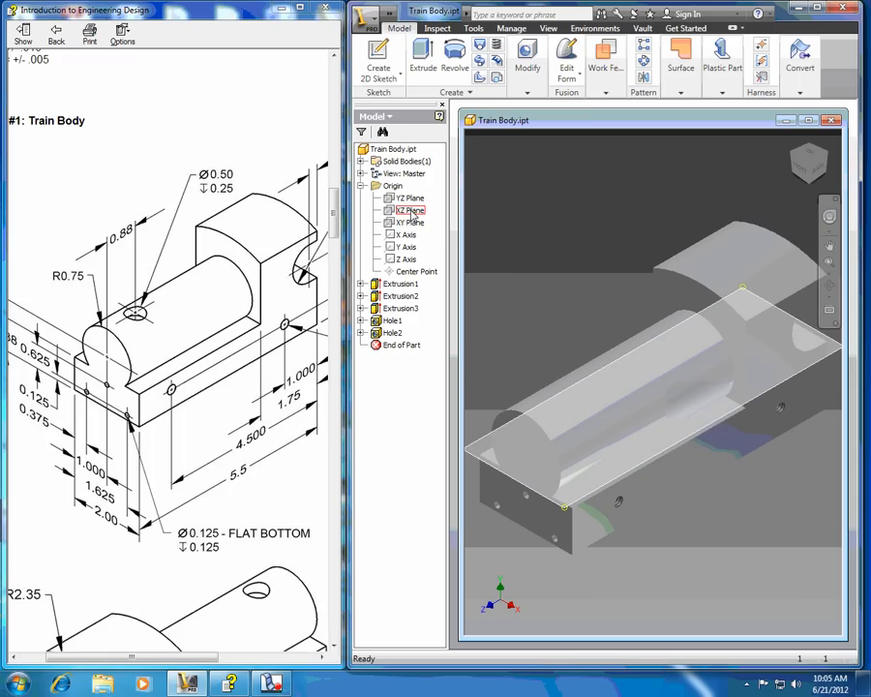
pyautogui.click(410, 210)
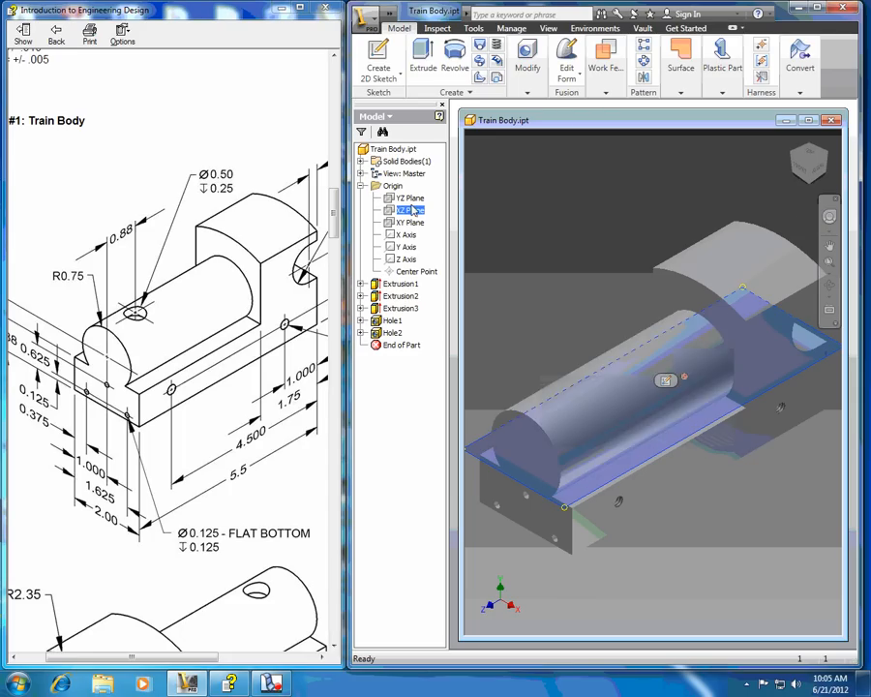
pyautogui.moveTo(606, 57)
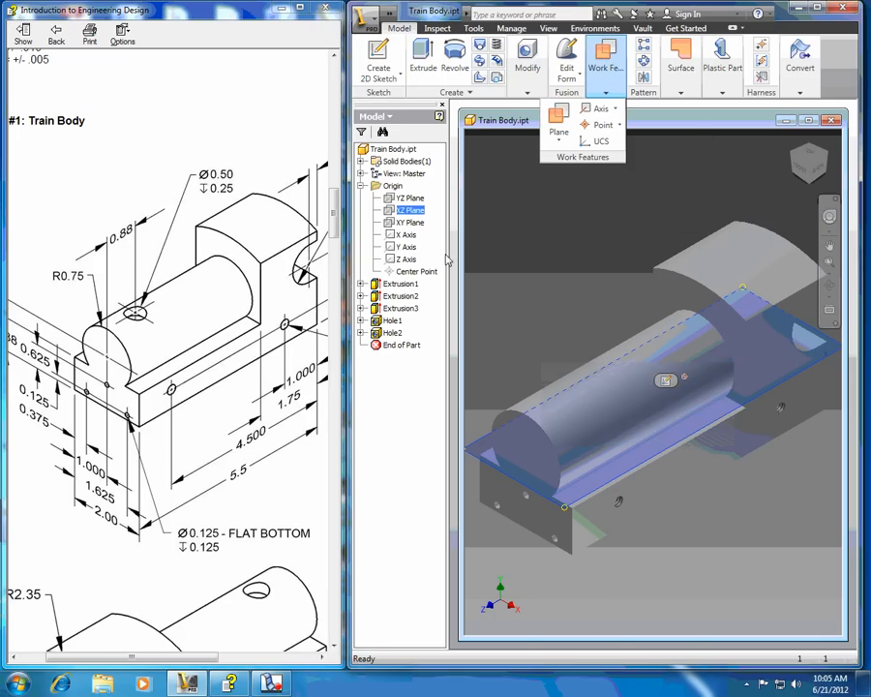
pyautogui.click(412, 211)
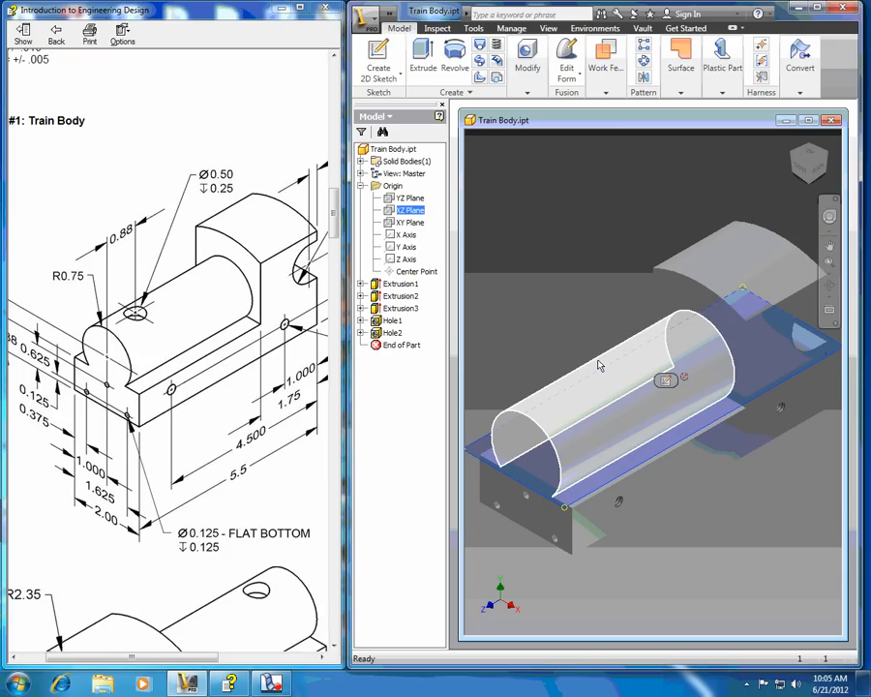
pyautogui.click(607, 60)
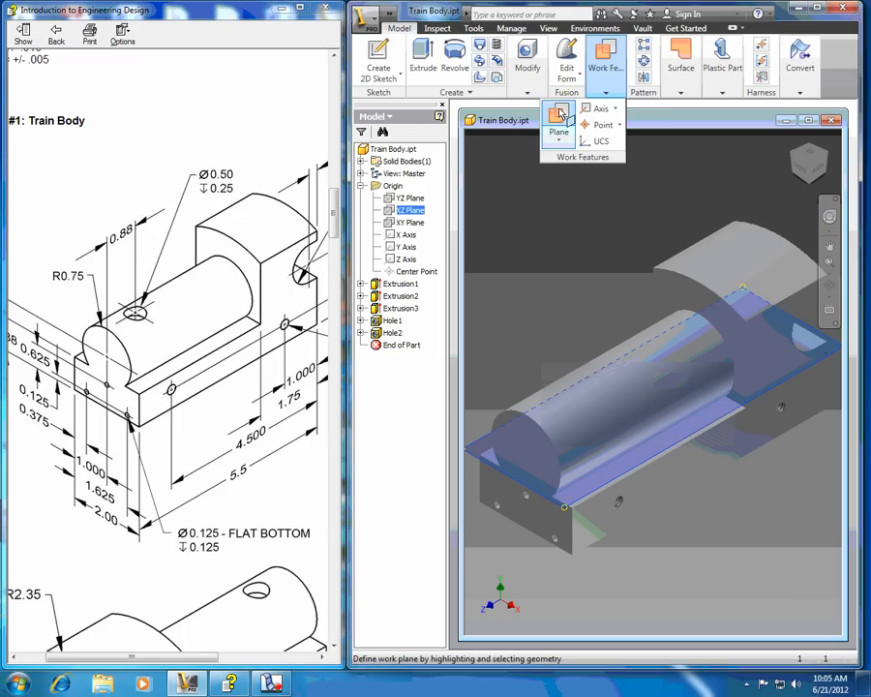
pyautogui.click(559, 115)
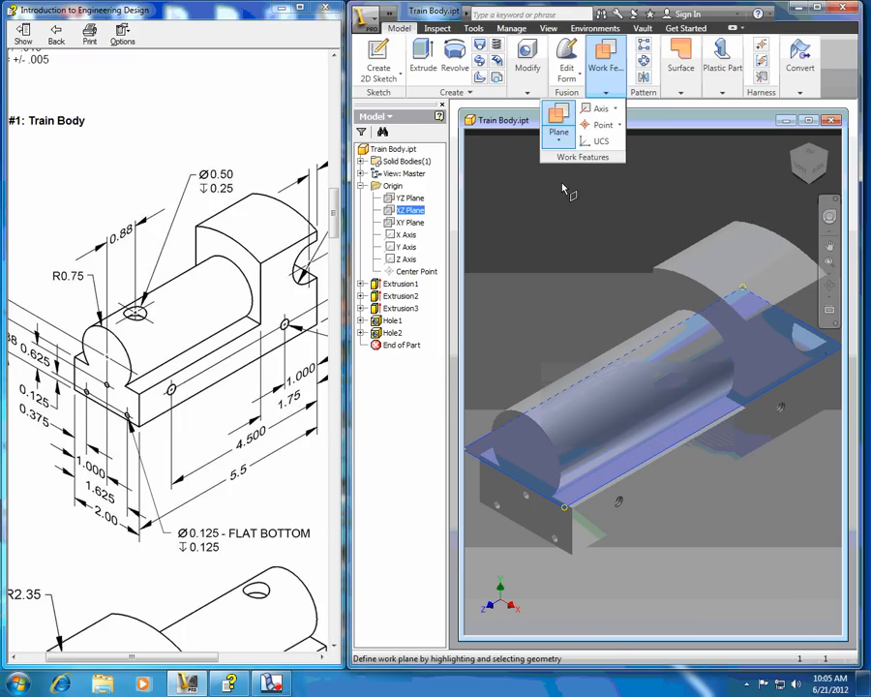
pyautogui.click(632, 357)
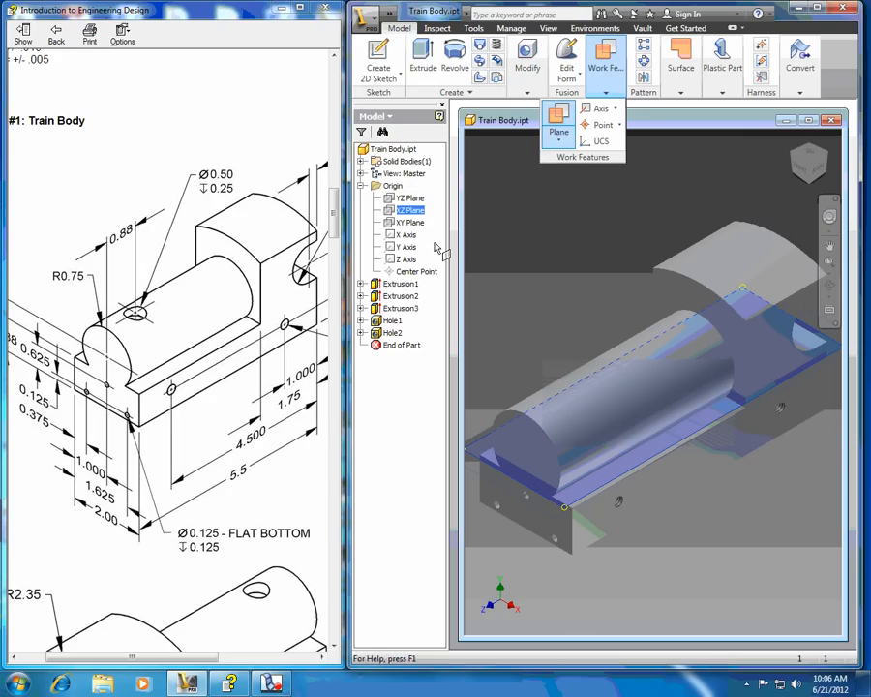
pyautogui.click(411, 211)
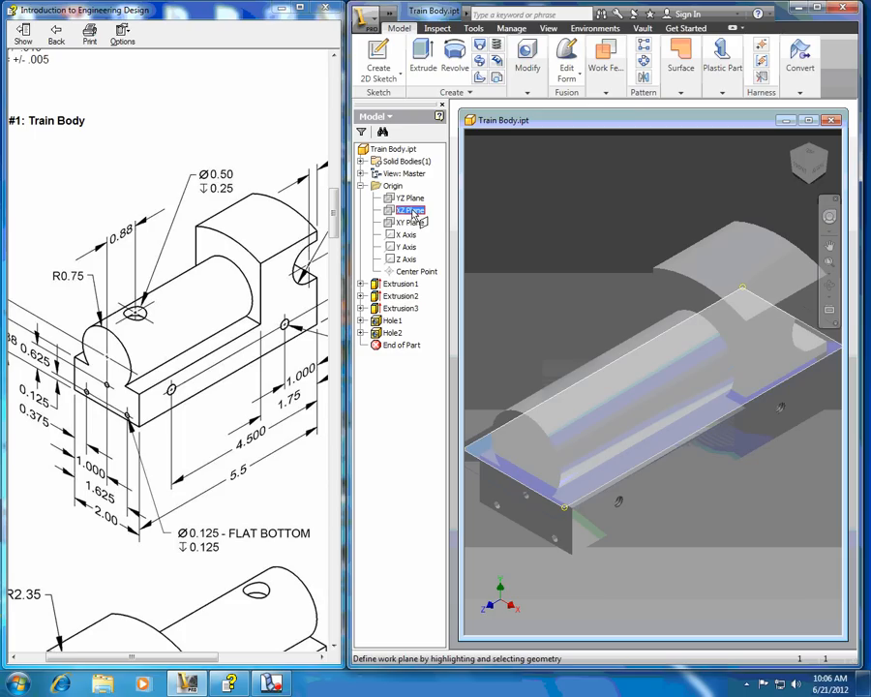
pyautogui.click(410, 223)
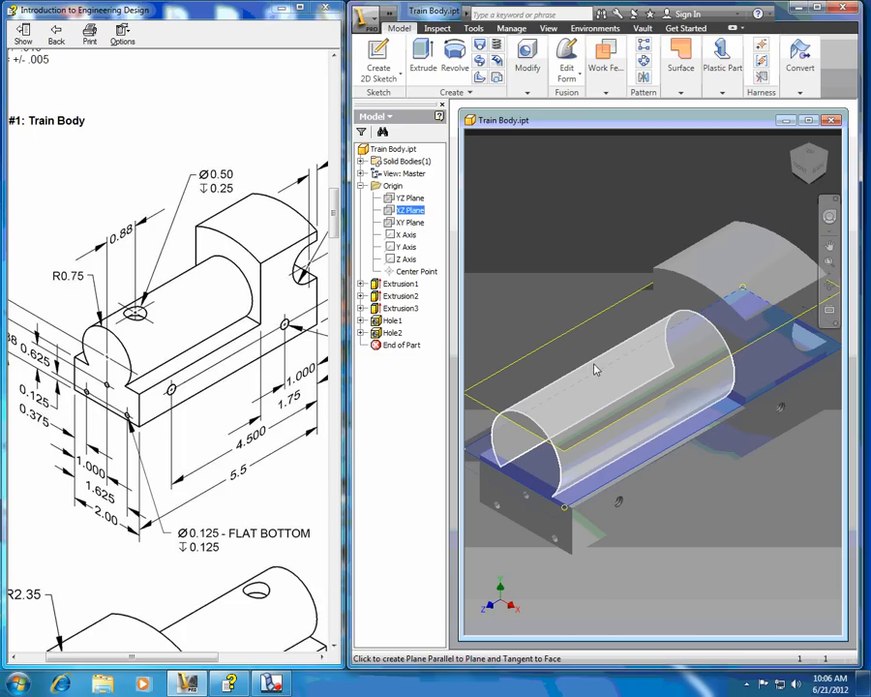
pyautogui.click(597, 366)
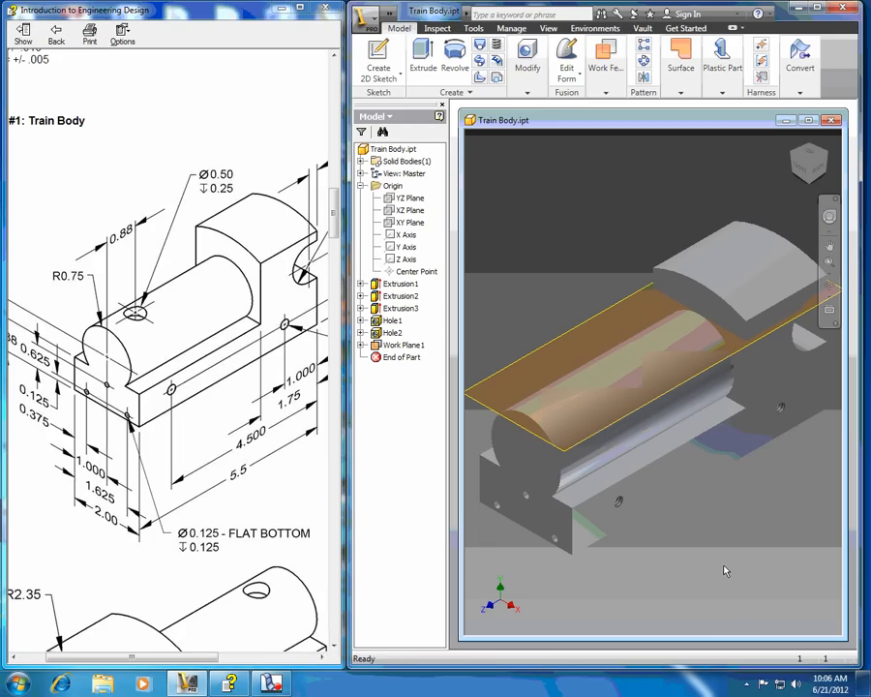
# Step: Check the tangent work plane from the front and start a new 2D sketch on it
pyautogui.click(799, 168)
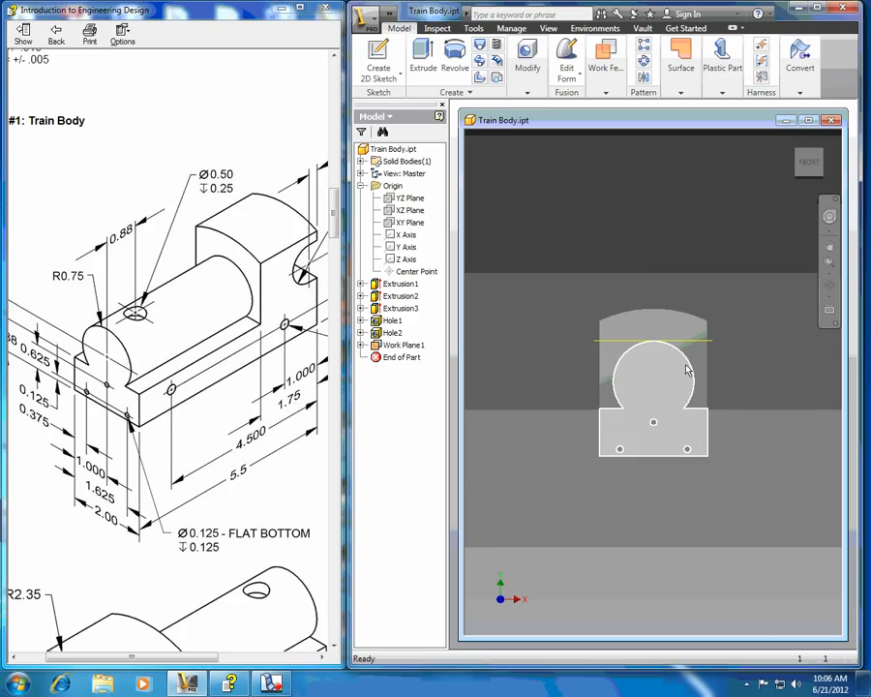
pyautogui.scroll(-5, 685, 366)
pyautogui.scroll(2, 684, 365)
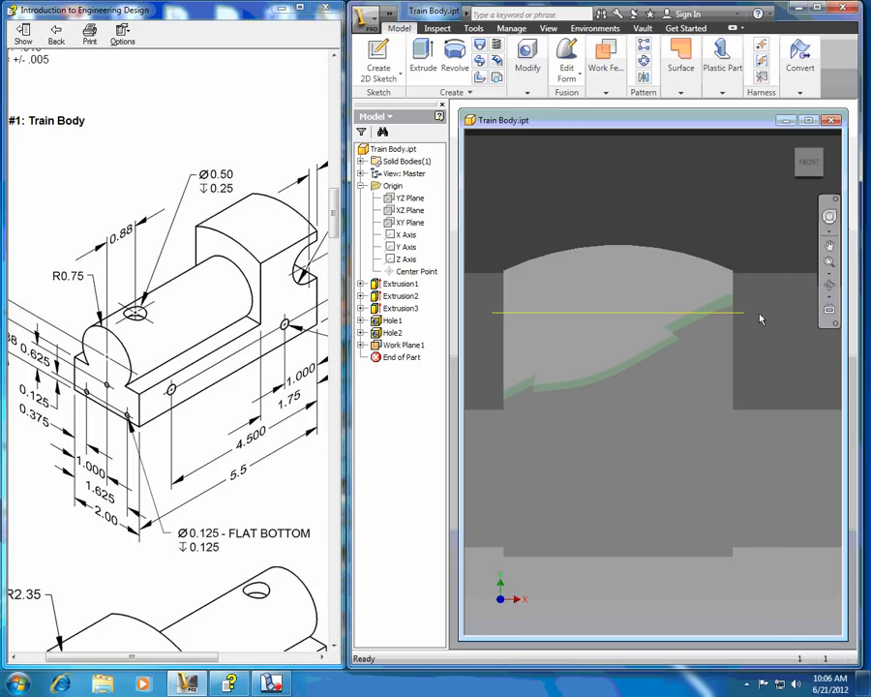
pyautogui.click(794, 139)
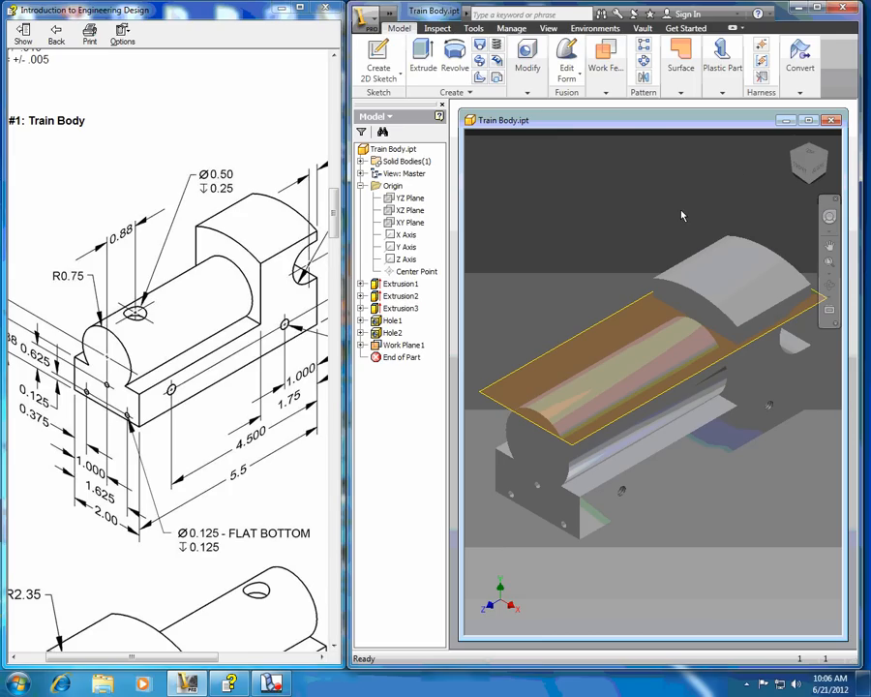
pyautogui.click(376, 50)
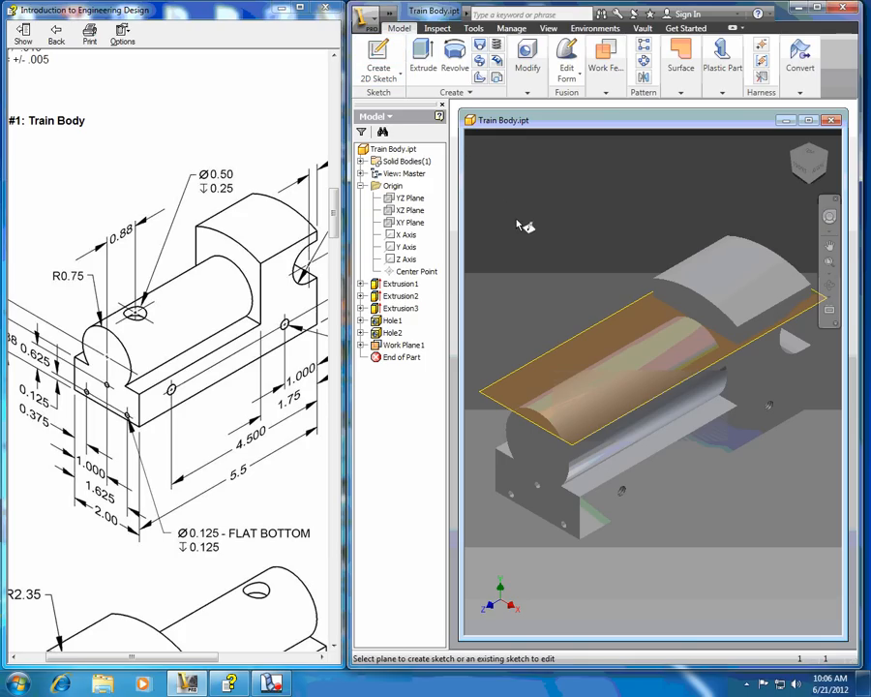
pyautogui.click(620, 329)
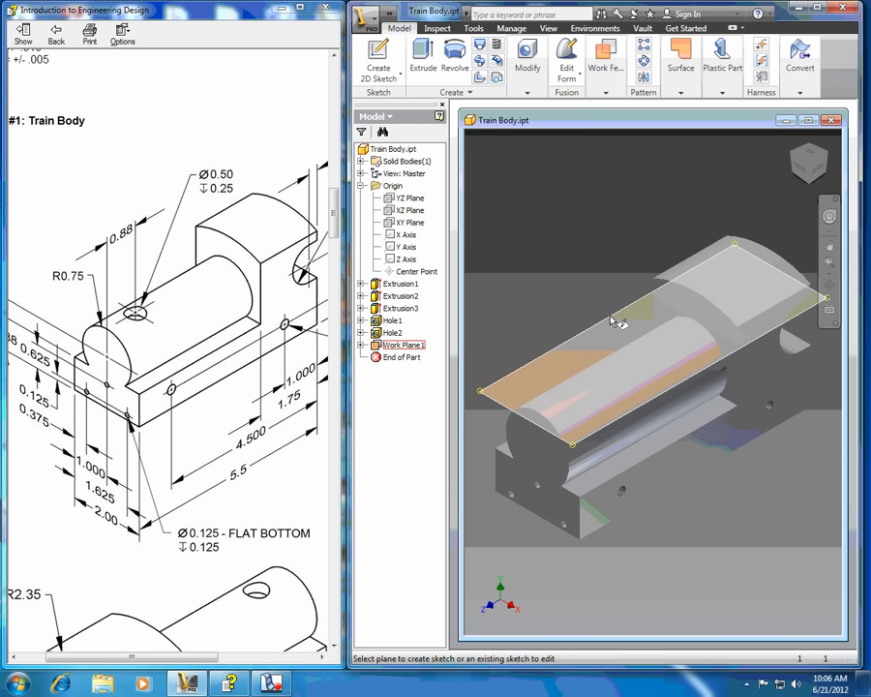
pyautogui.click(611, 321)
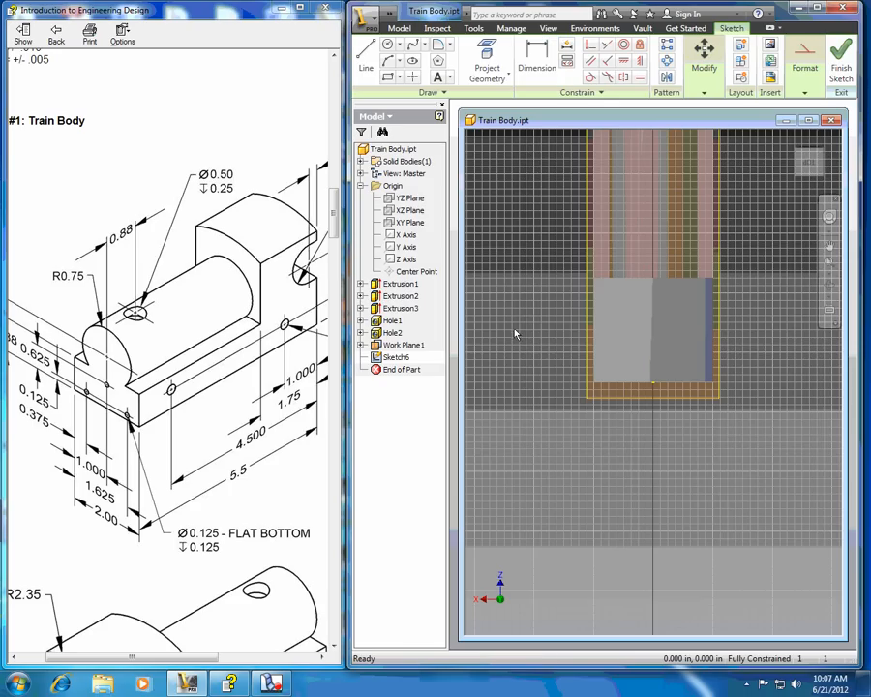
# Step: Project the body's two long side edges and the boiler's front edge into the sketch
pyautogui.scroll(3, 524, 231)
pyautogui.moveTo(520, 192); pyautogui.dragTo(522, 315, button='middle')
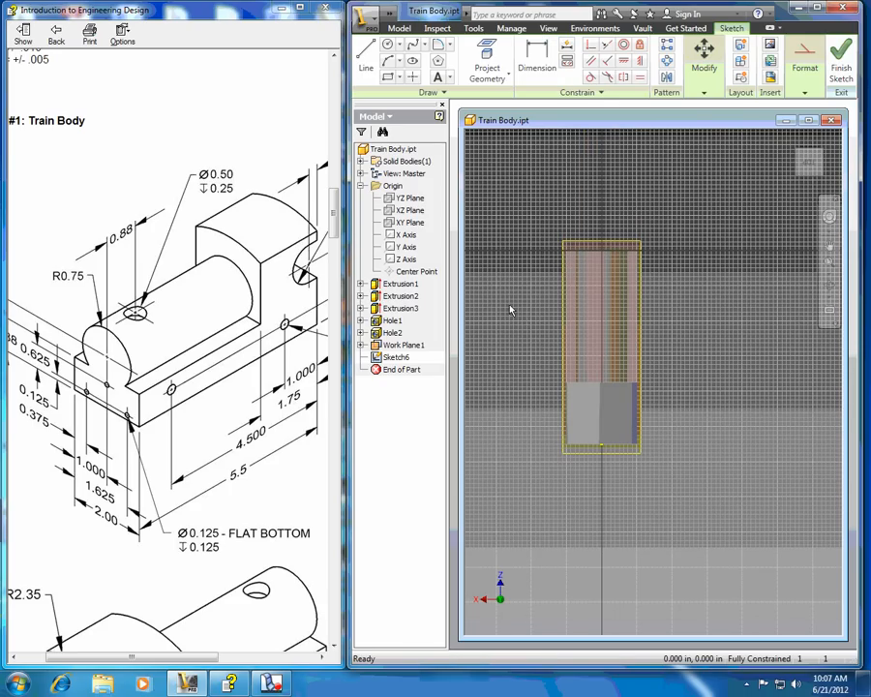
pyautogui.scroll(-4, 513, 315)
pyautogui.moveTo(510, 320)
pyautogui.mouseDown(button='middle')
pyautogui.moveTo(542, 289)
pyautogui.moveTo(512, 291)
pyautogui.mouseUp(button='middle')
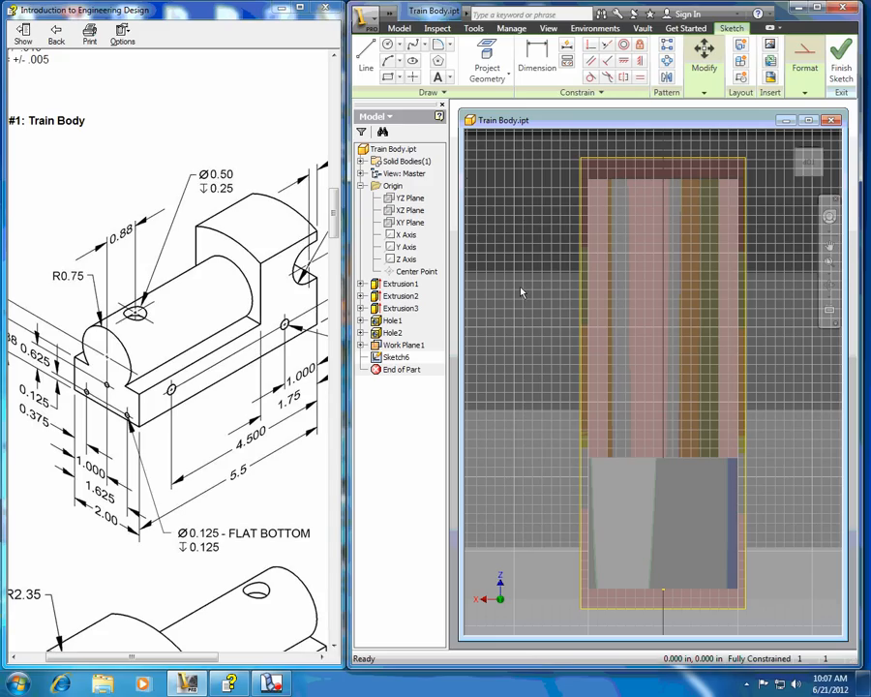
pyautogui.click(487, 57)
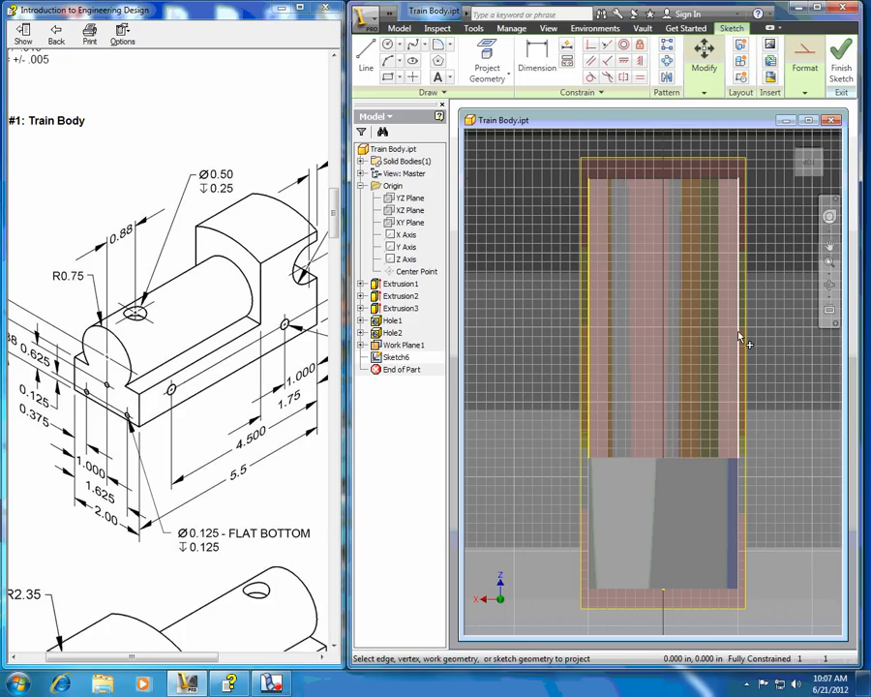
pyautogui.click(661, 183)
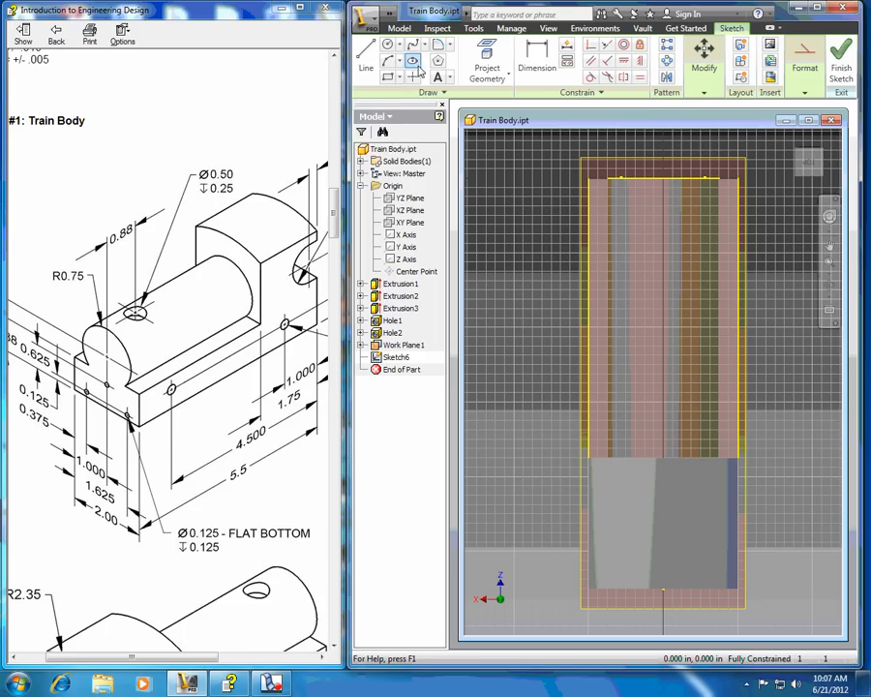
# Step: Place a sketch point on the boiler's centerline near the front and dimension it .88 in from the projected front edge
pyautogui.click(412, 75)
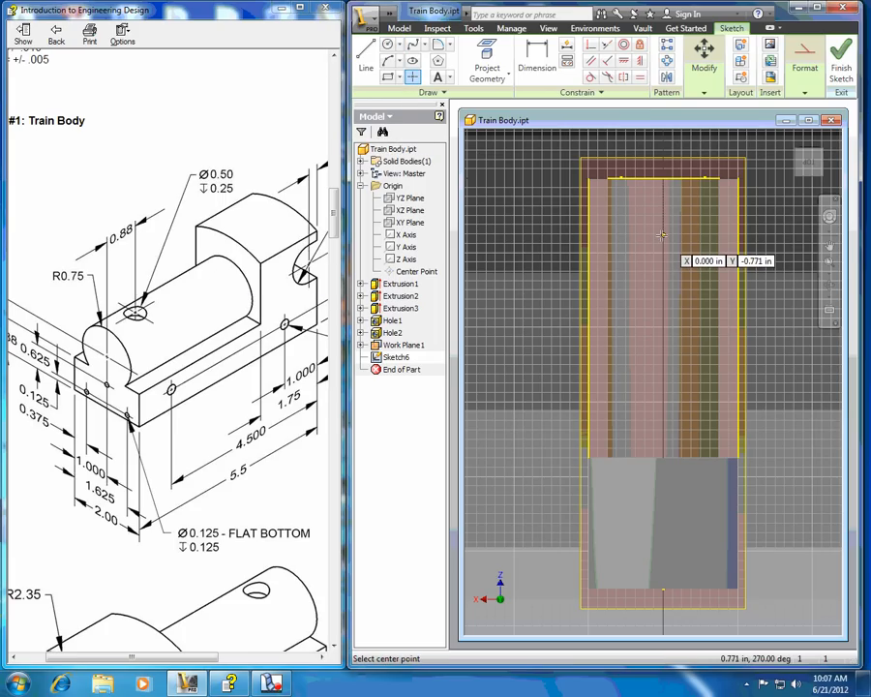
pyautogui.click(663, 234)
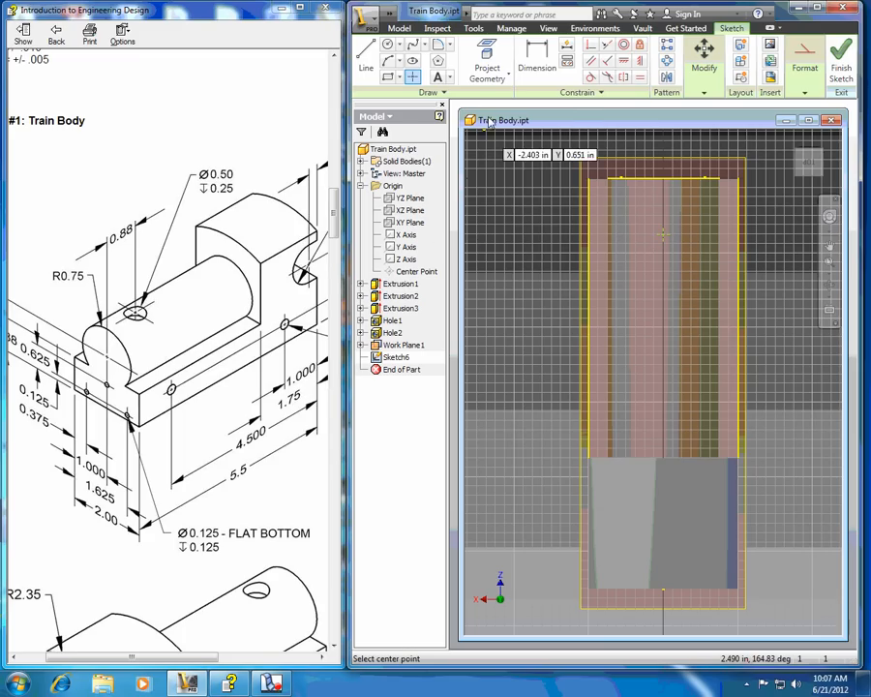
pyautogui.click(537, 51)
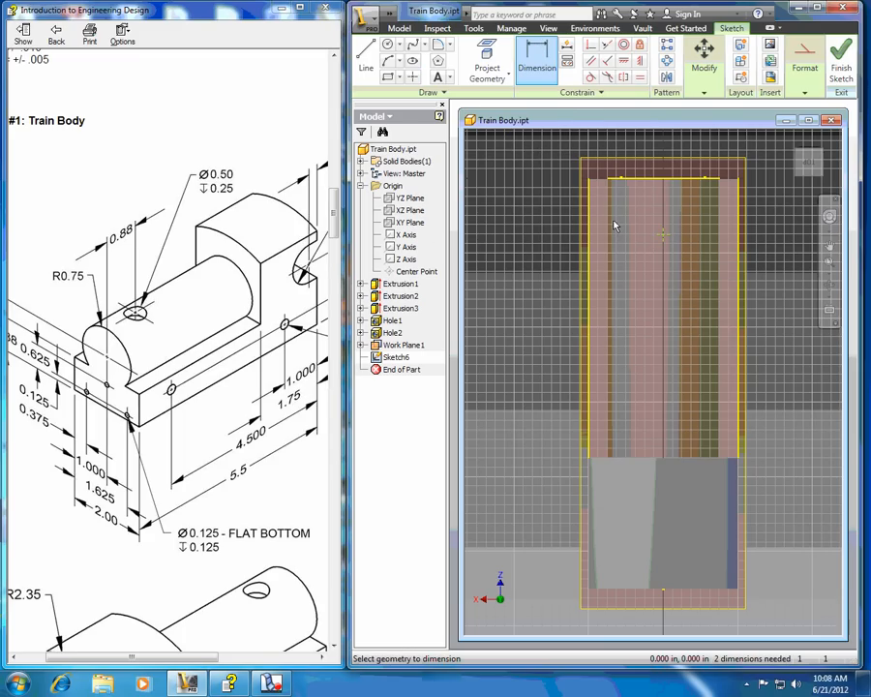
pyautogui.click(666, 180)
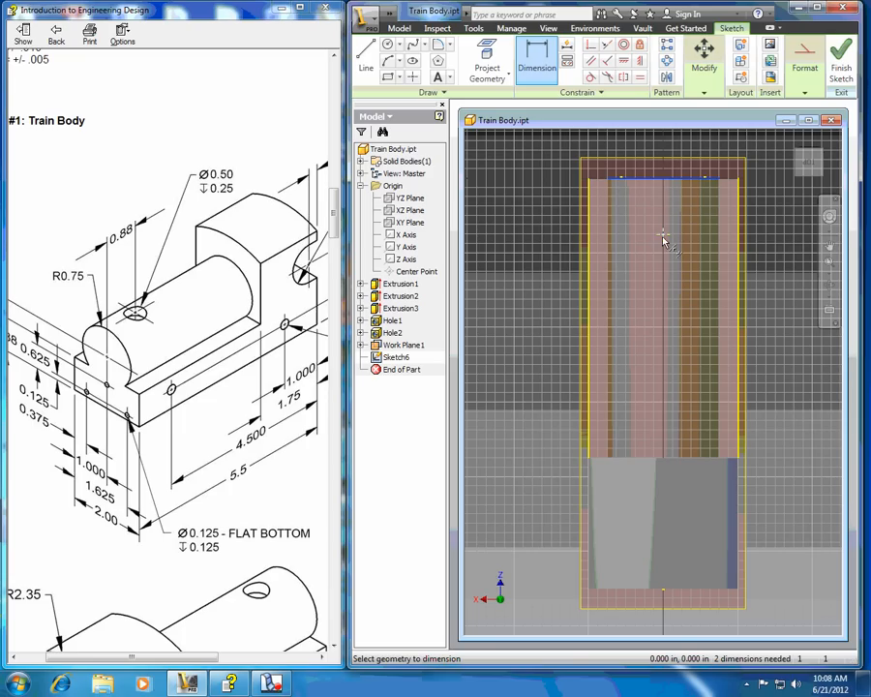
pyautogui.click(552, 206)
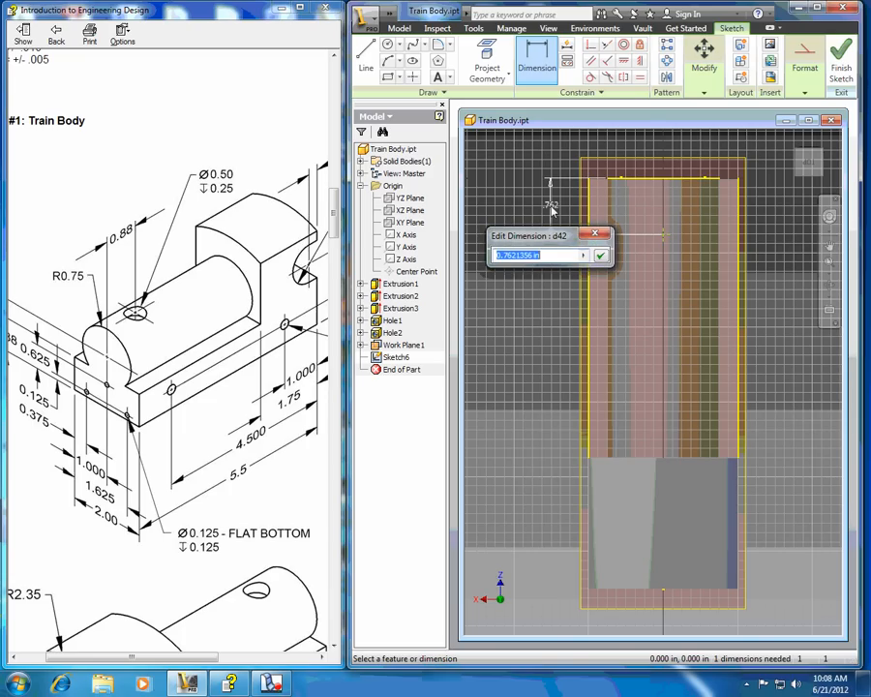
pyautogui.write('.88')
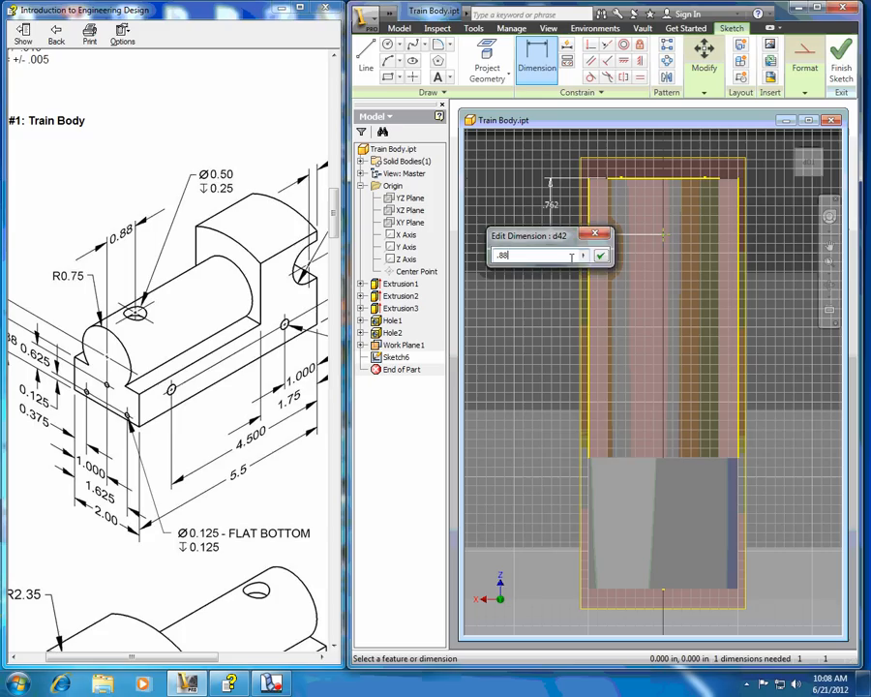
pyautogui.click(600, 255)
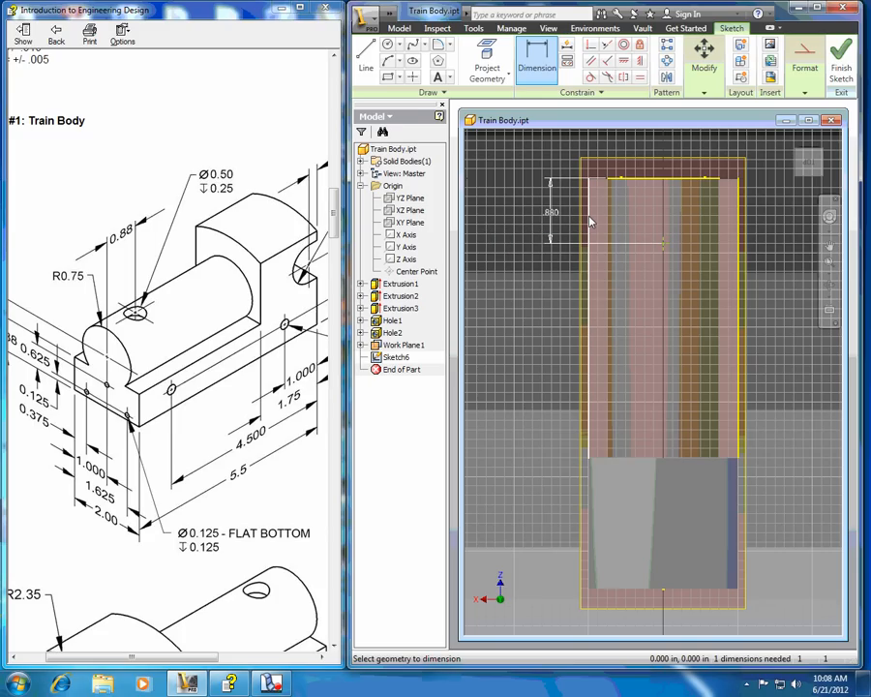
# Step: Dimension the sketch point 1.000 in from the body's projected long side edge and finish the sketch
pyautogui.click(590, 222)
pyautogui.click(666, 244)
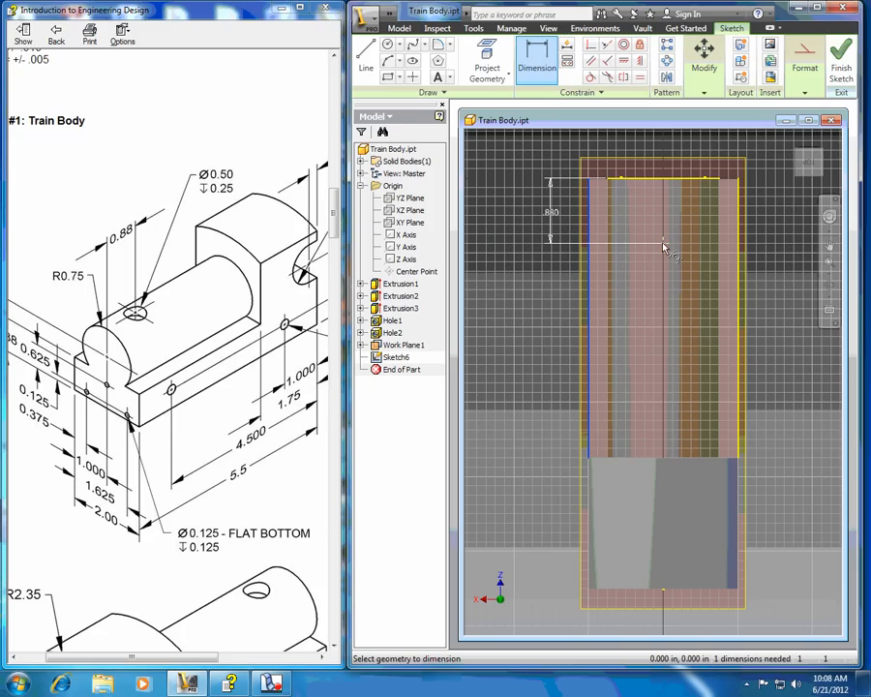
pyautogui.click(626, 148)
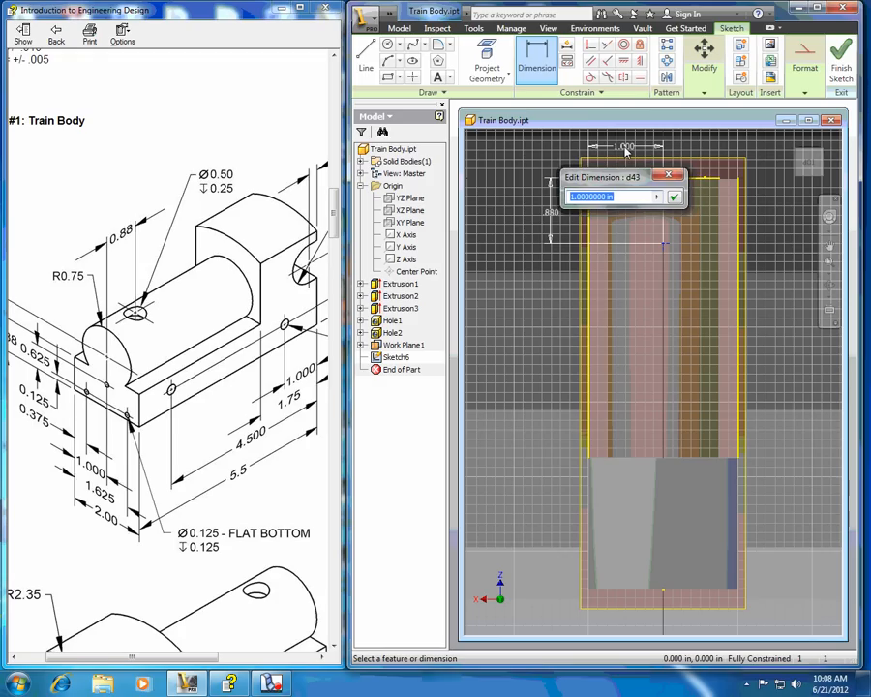
pyautogui.click(674, 198)
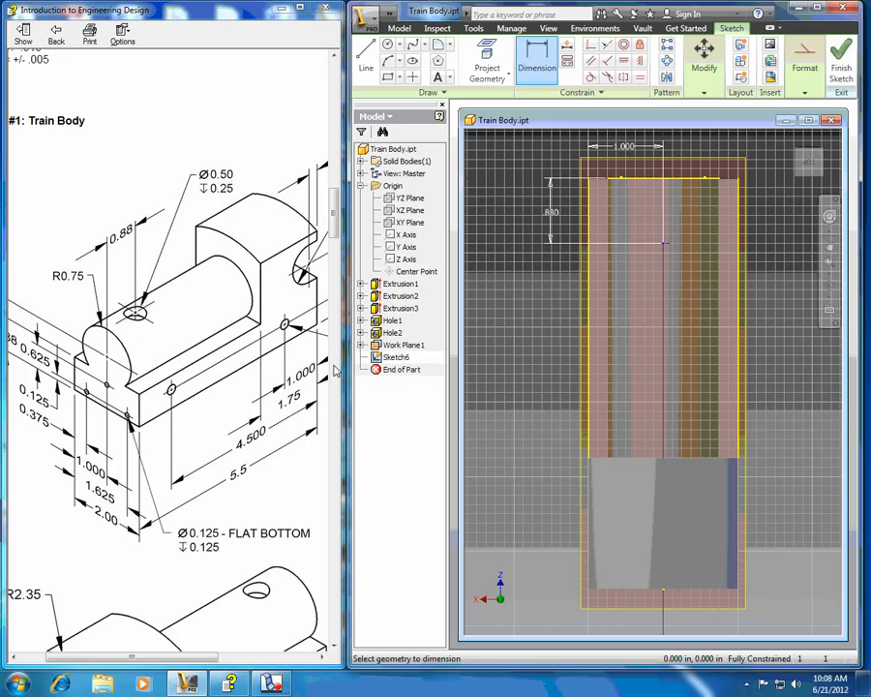
pyautogui.click(838, 60)
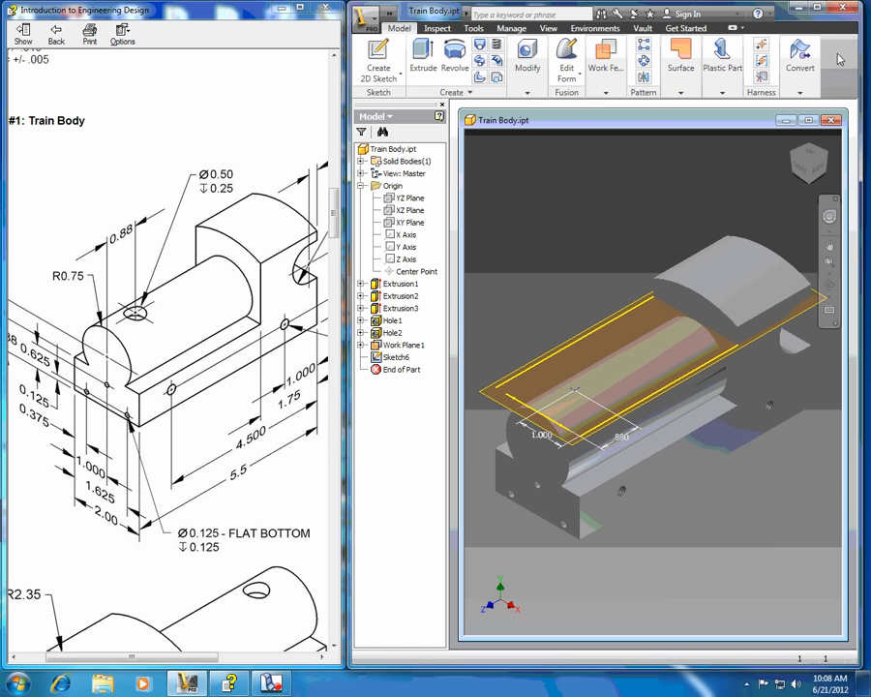
# Step: Start a Hole from the sketch point on the boiler top, set to a simple drilled hole with a .5 in diameter
pyautogui.click(527, 60)
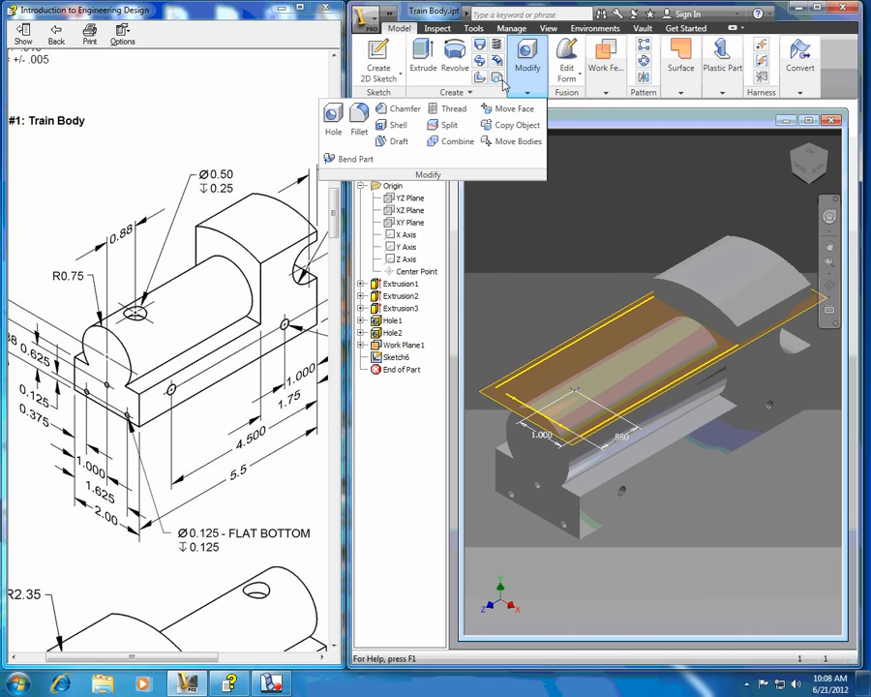
pyautogui.click(332, 117)
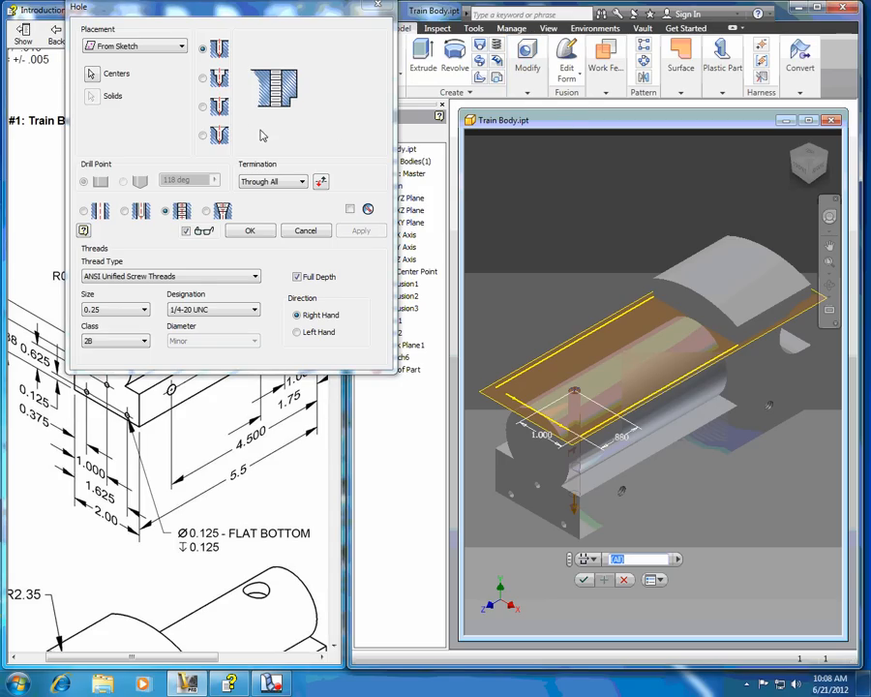
pyautogui.click(91, 74)
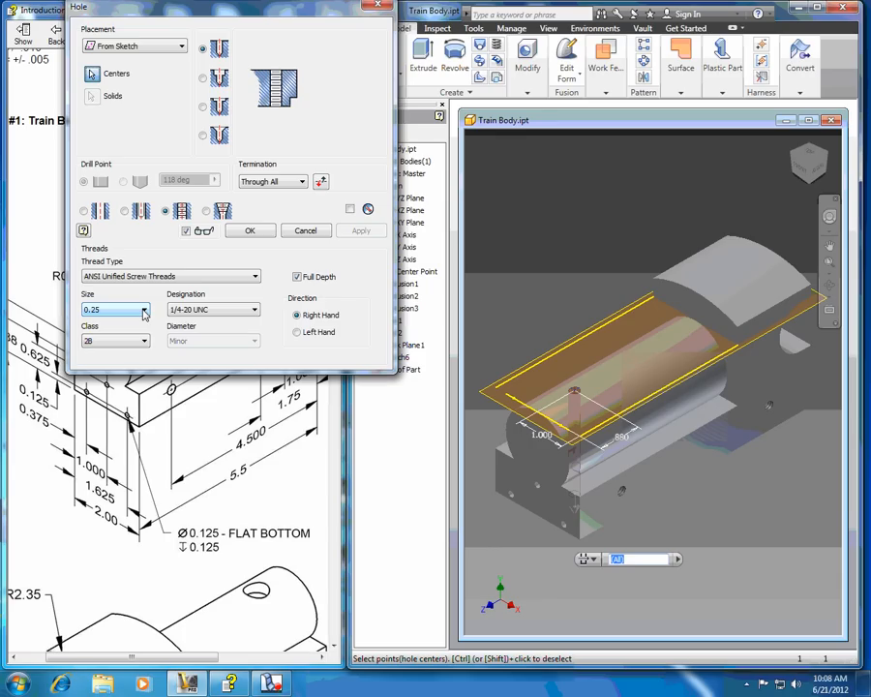
pyautogui.click(83, 211)
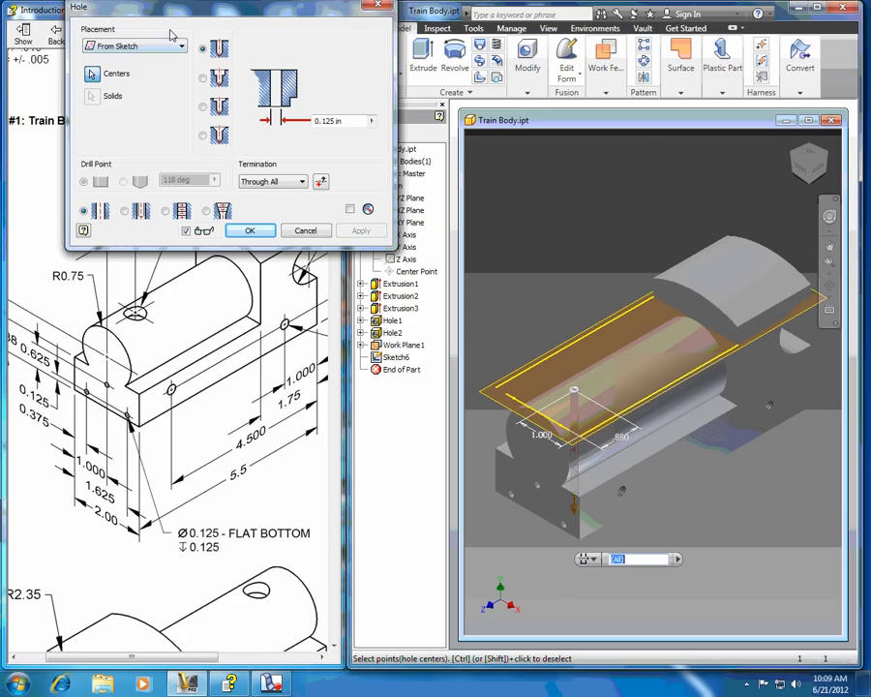
pyautogui.moveTo(180, 13); pyautogui.dragTo(503, 18)
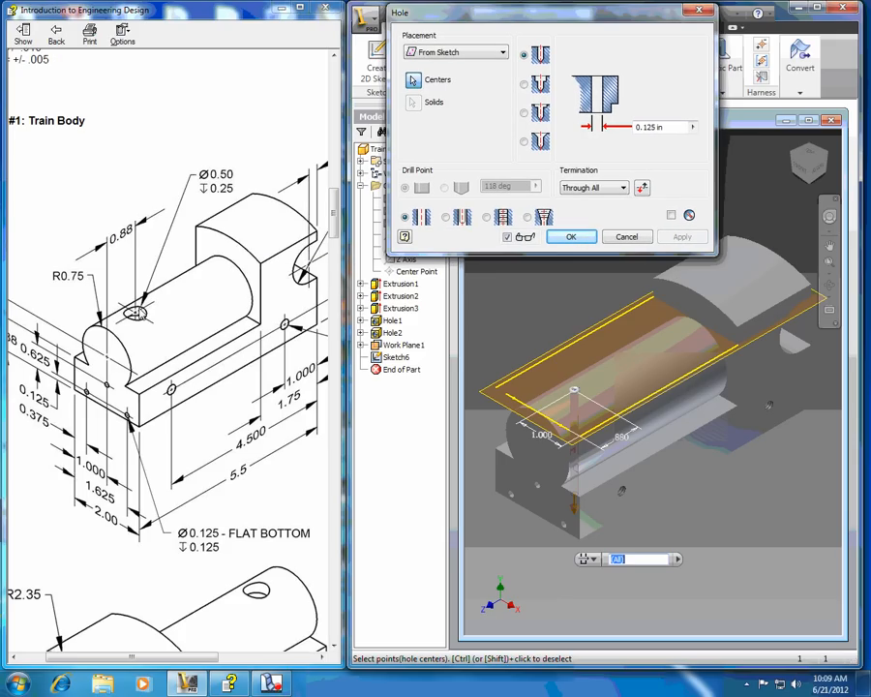
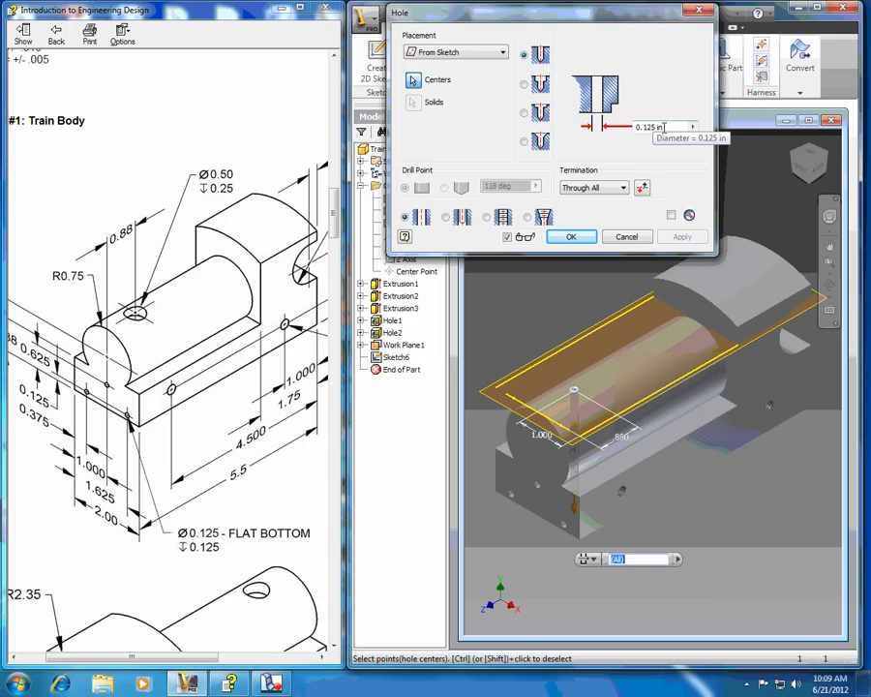
pyautogui.click(664, 128)
pyautogui.moveTo(663, 128); pyautogui.dragTo(605, 125)
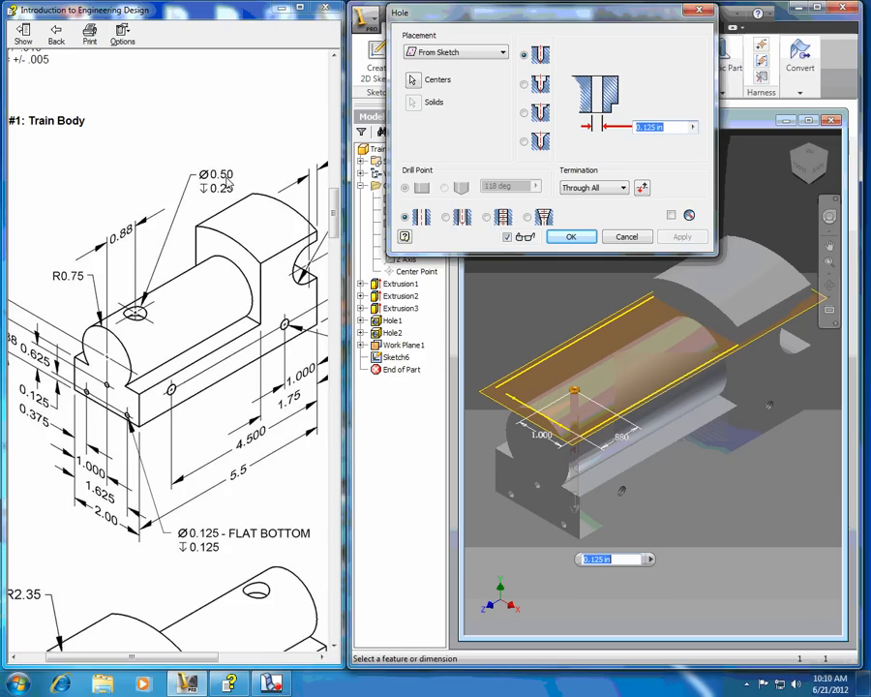
pyautogui.write('.5')
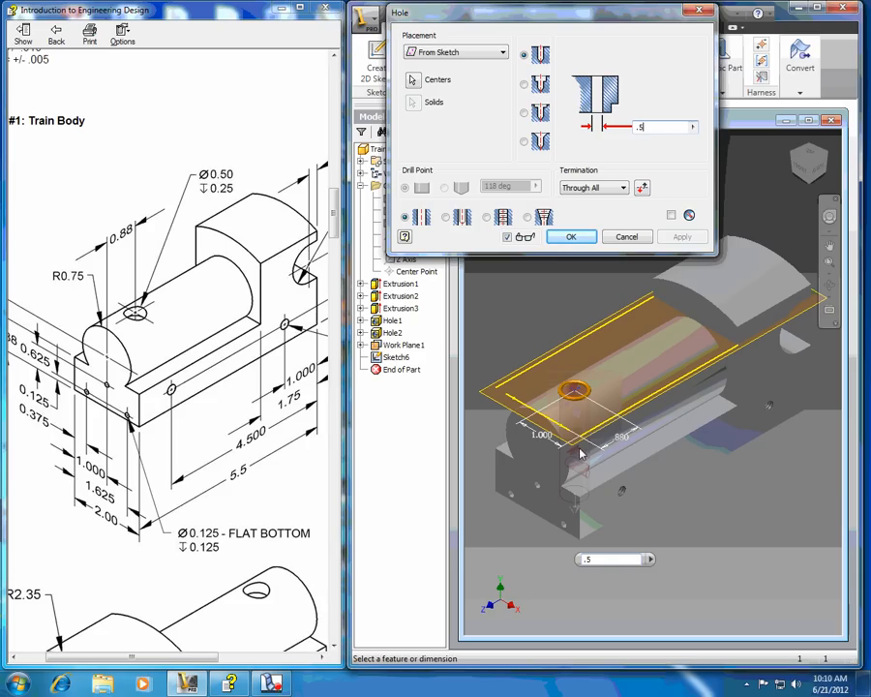
# Step: Terminate the hole at a distance of .25 in with an angled 118 deg drill point and create it
pyautogui.click(625, 190)
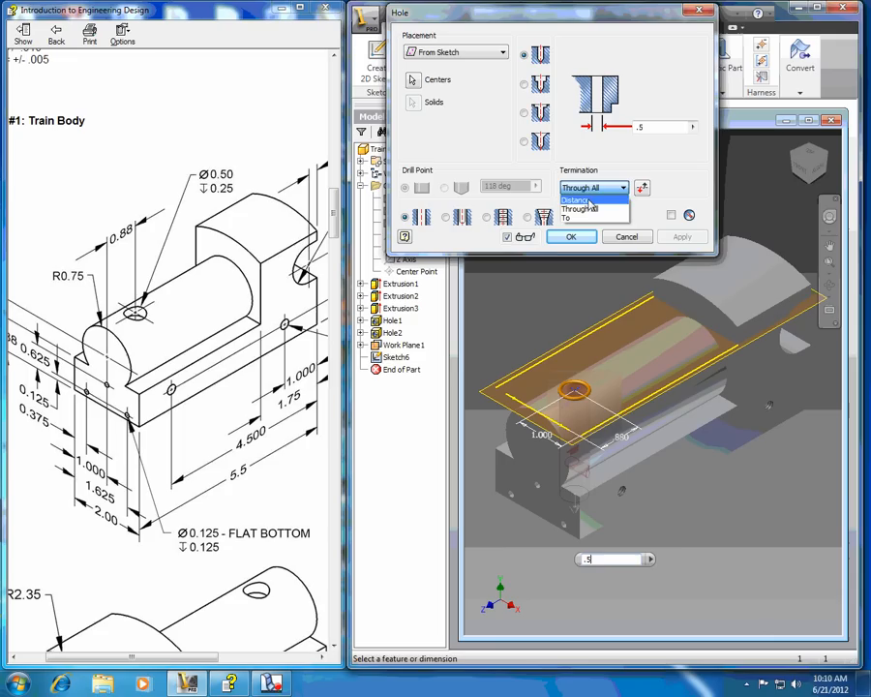
pyautogui.click(589, 200)
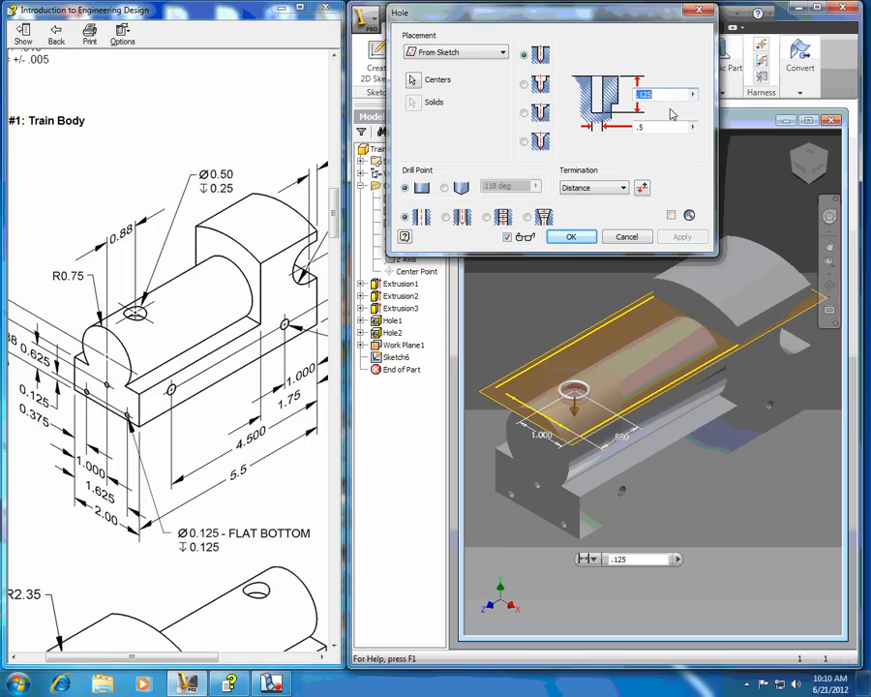
pyautogui.write('.2')
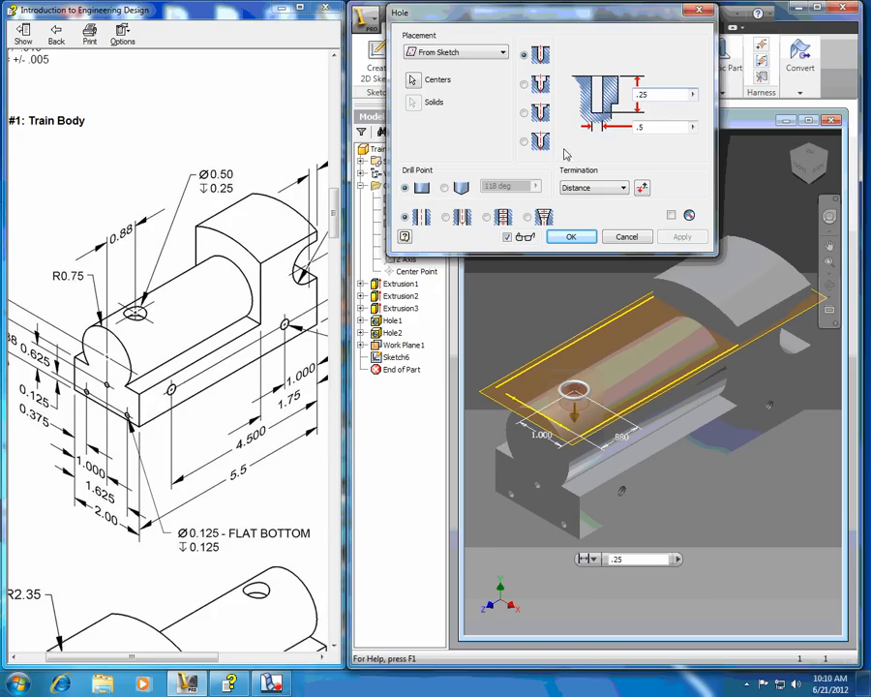
pyautogui.click(445, 189)
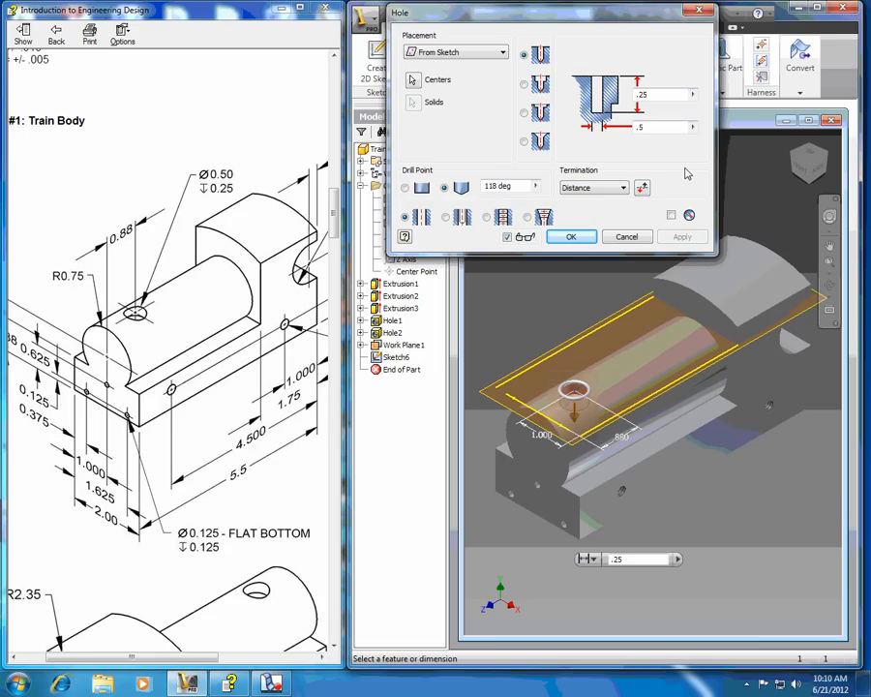
pyautogui.click(572, 238)
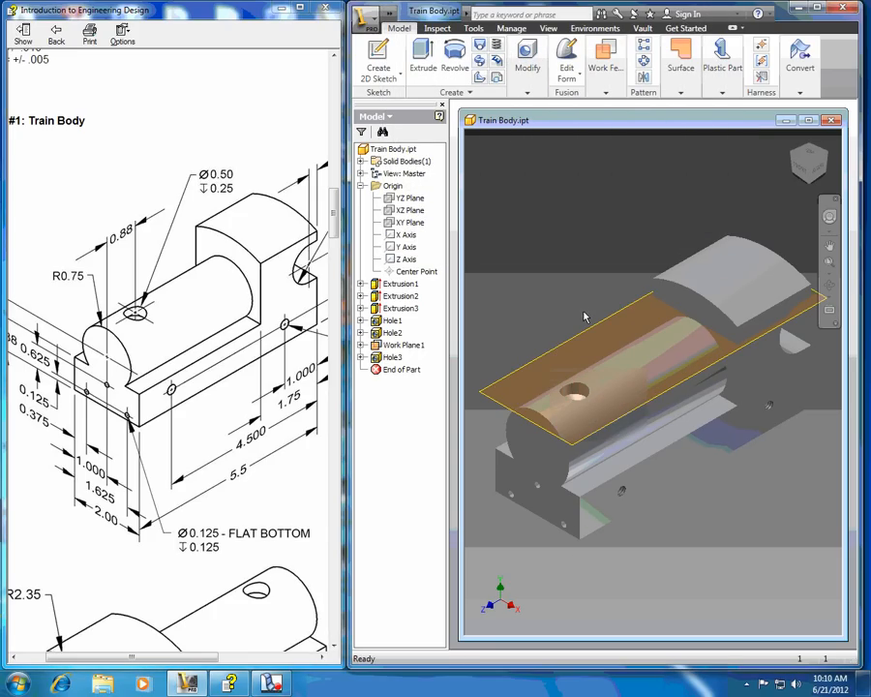
# Step: Hide the tangent work plane above the boiler and expand its entry in the feature tree
pyautogui.click(597, 331)
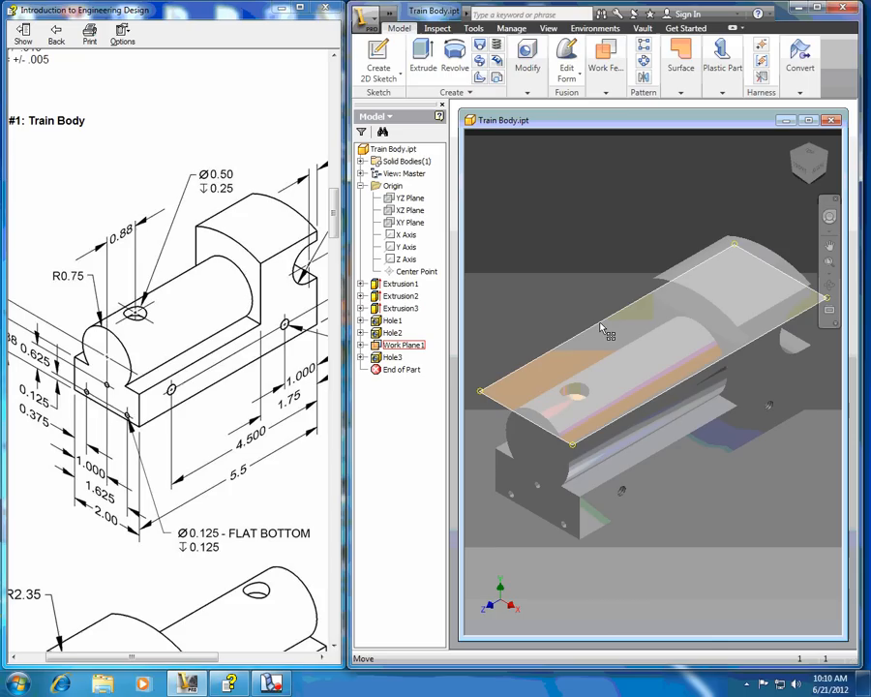
pyautogui.rightClick(601, 329)
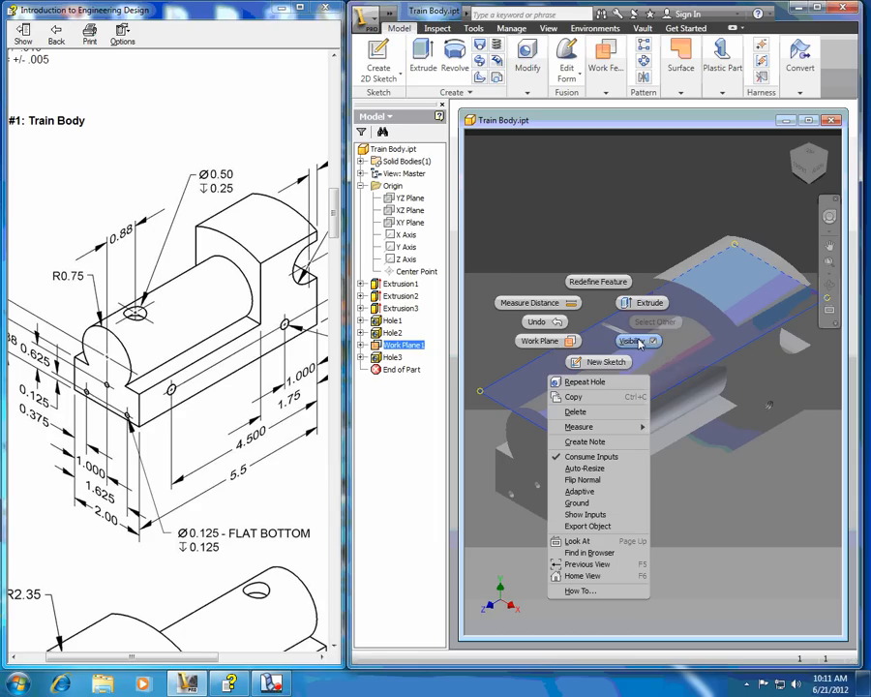
pyautogui.click(639, 343)
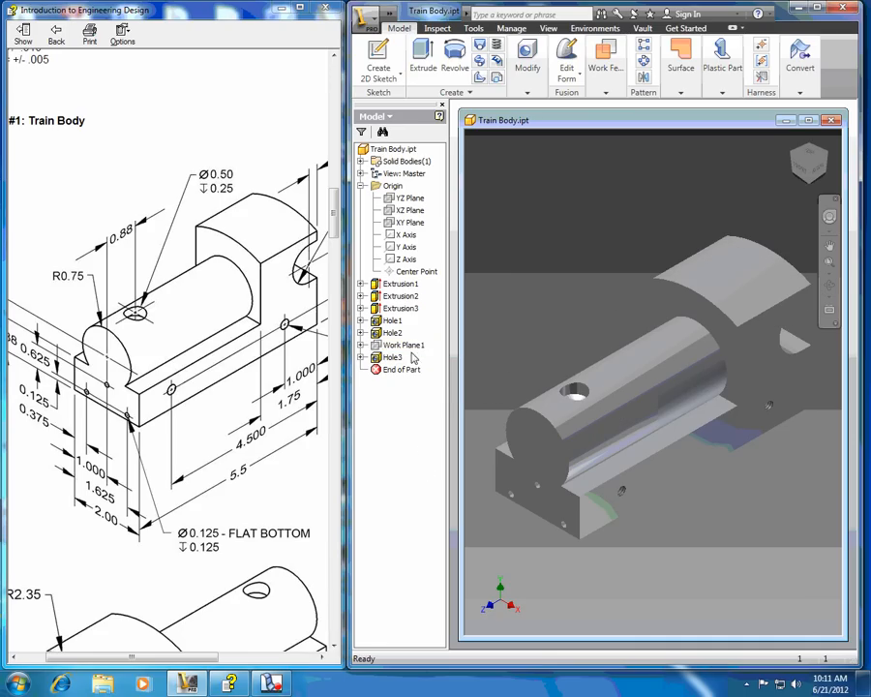
pyautogui.click(362, 346)
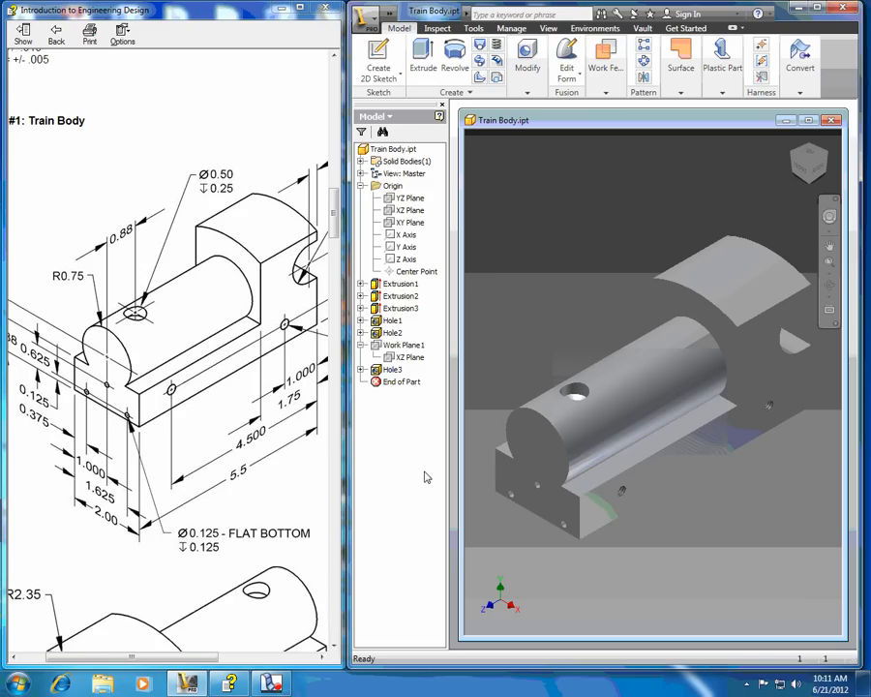
# Step: Consult the drawing's note on rounding edges and start a constant edge Fillet with a radius of .1 in
pyautogui.moveTo(111, 663)
pyautogui.mouseDown()
pyautogui.moveTo(70, 661)
pyautogui.moveTo(190, 684)
pyautogui.moveTo(151, 668)
pyautogui.mouseUp()
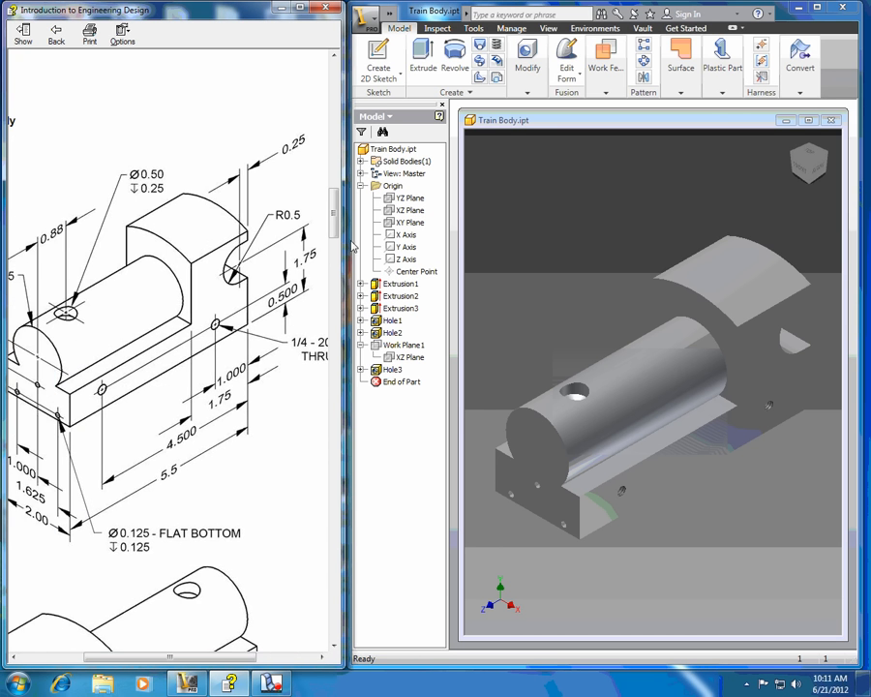
pyautogui.moveTo(332, 209); pyautogui.dragTo(332, 249)
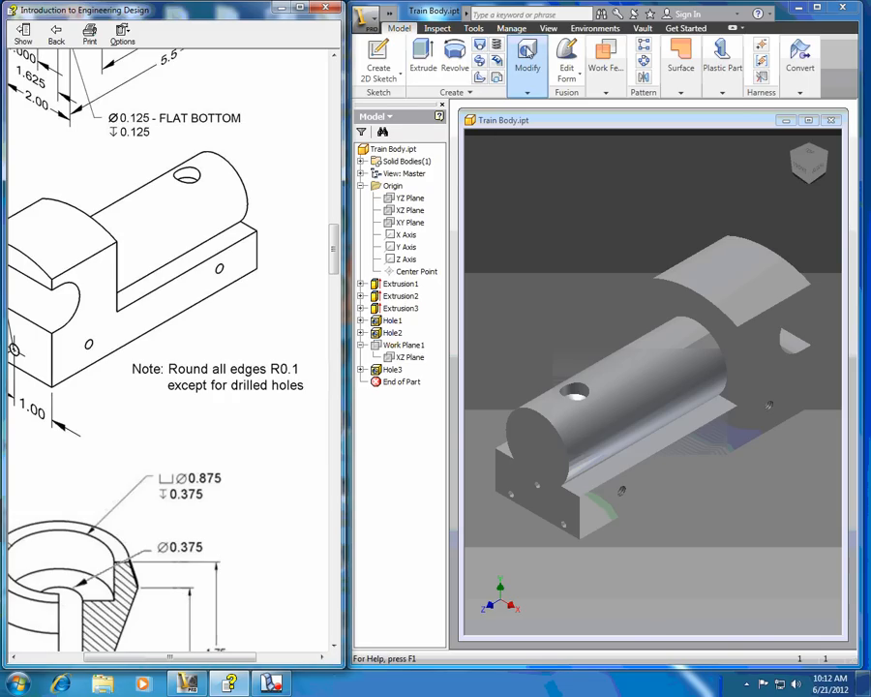
pyautogui.click(528, 53)
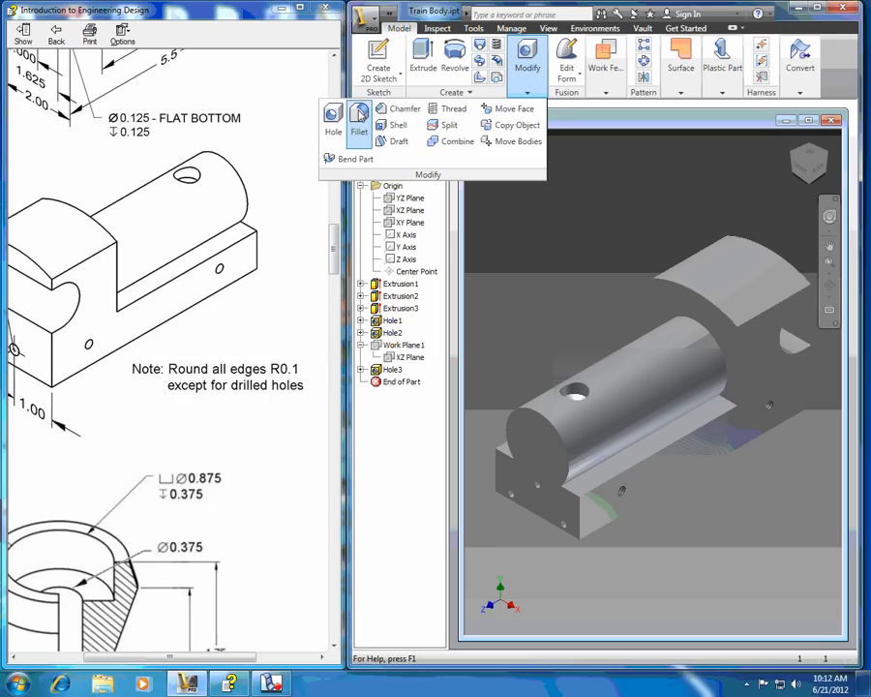
pyautogui.click(359, 114)
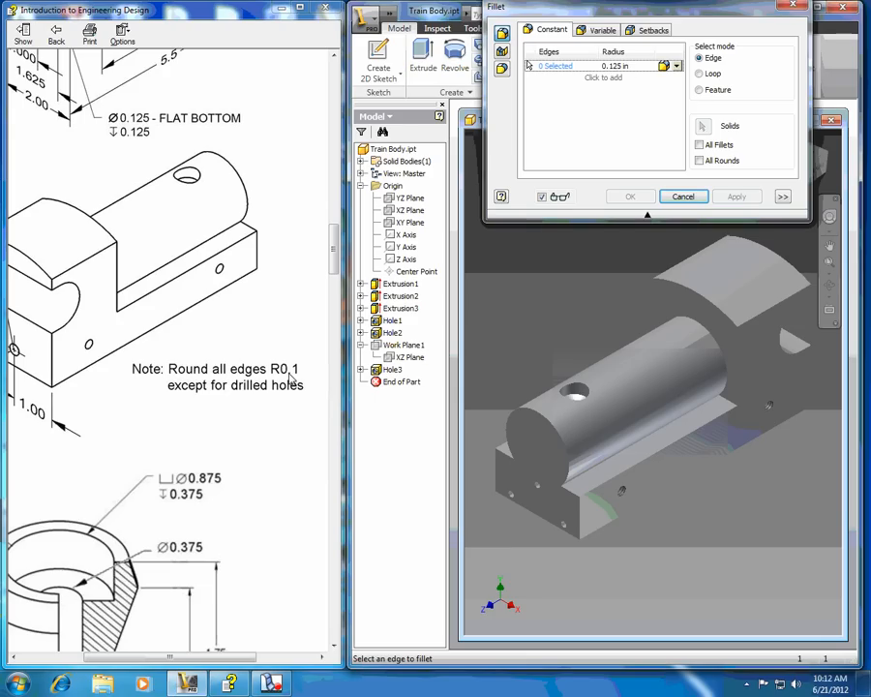
pyautogui.click(627, 66)
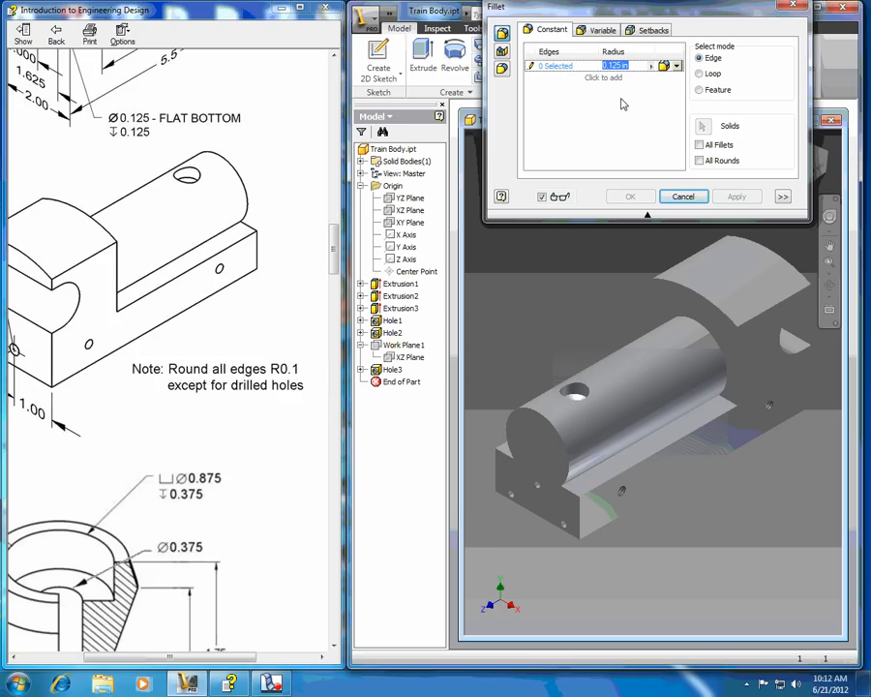
pyautogui.write('.1')
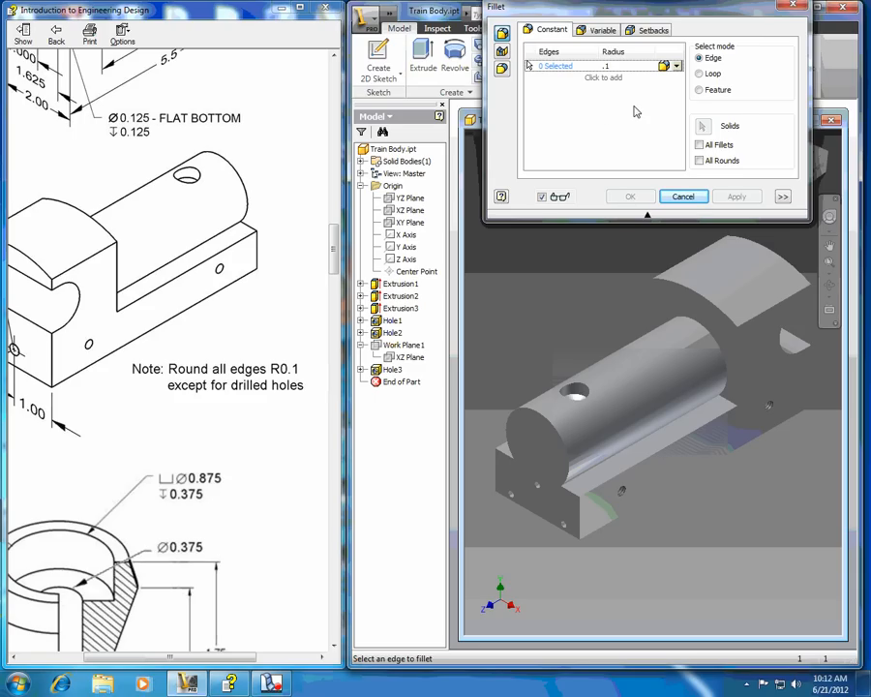
pyautogui.moveTo(669, 11); pyautogui.dragTo(538, 7)
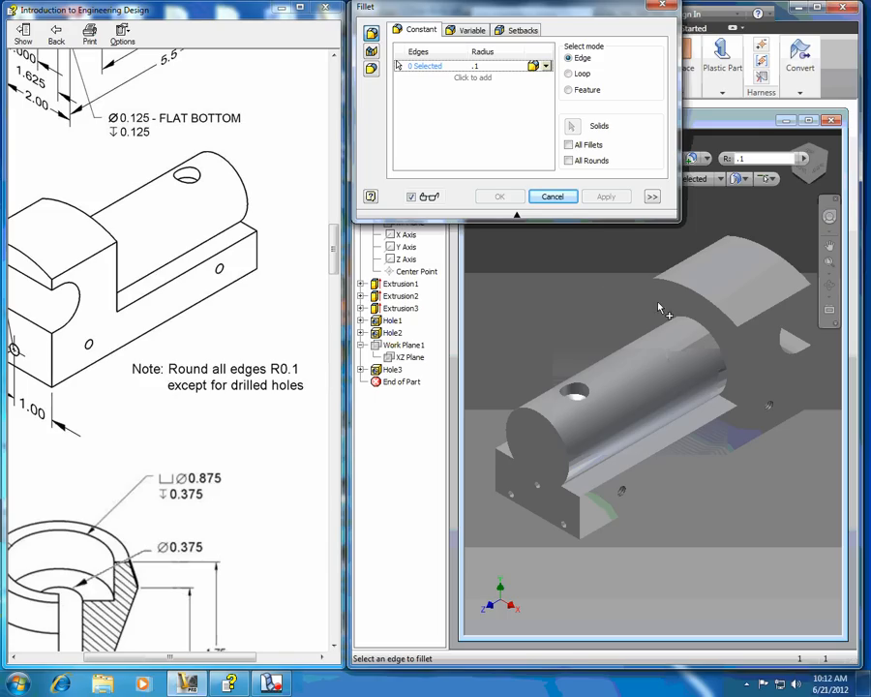
# Step: Select the four cab roof edges and the cab's two front vertical edges for the .1 in fillet
pyautogui.click(703, 253)
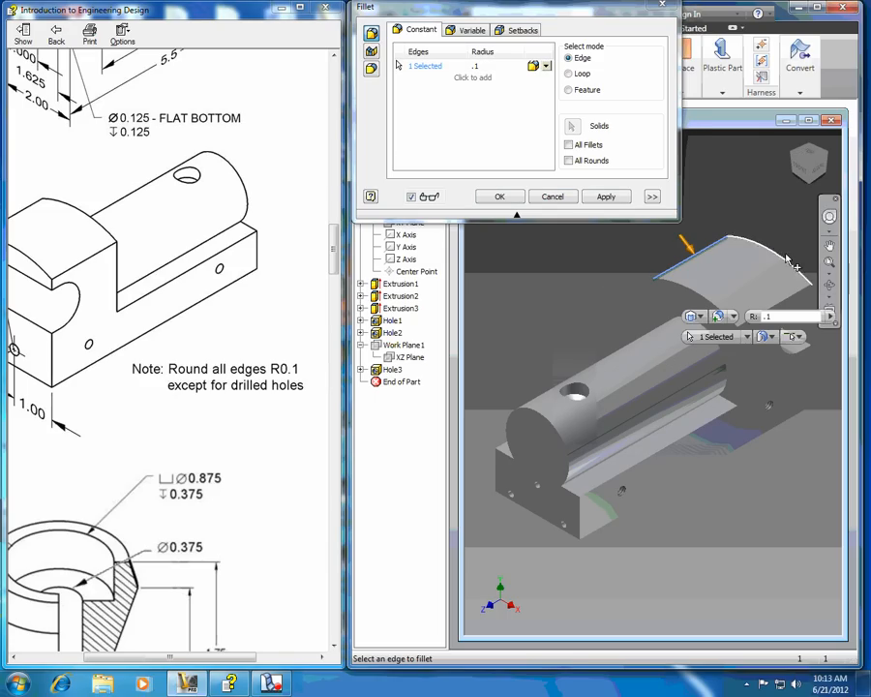
pyautogui.click(795, 300)
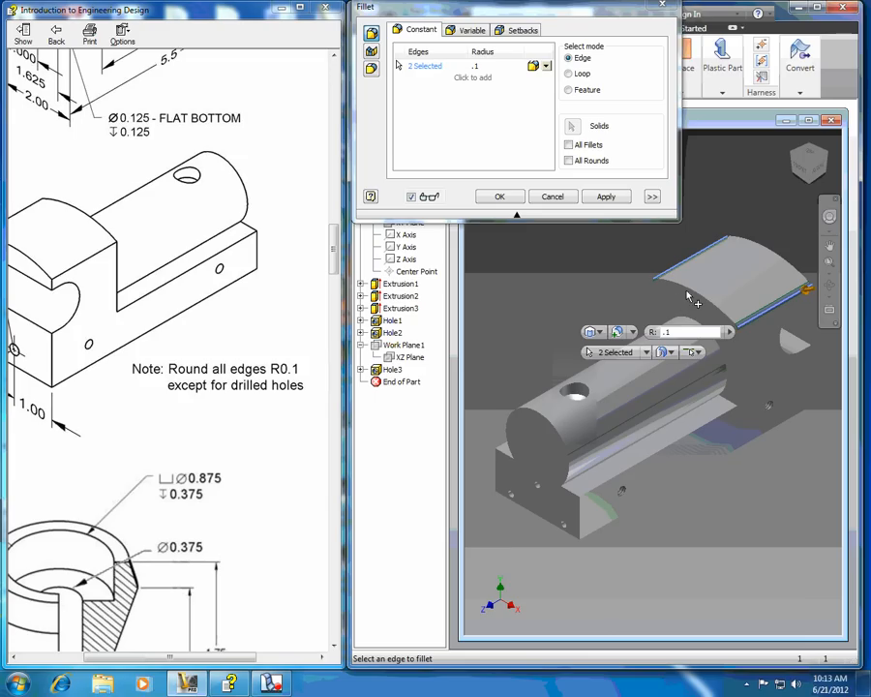
pyautogui.click(689, 295)
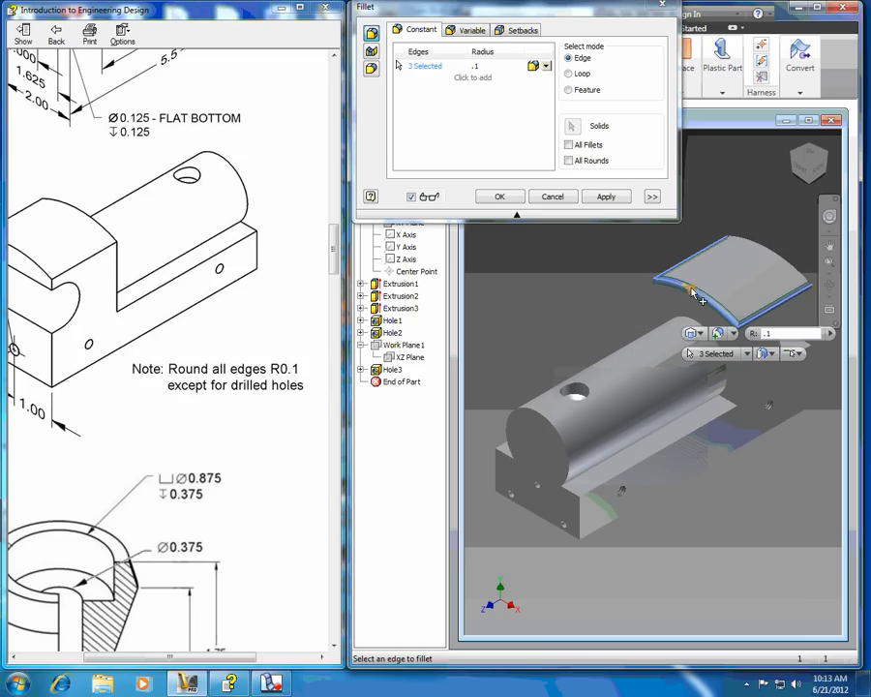
pyautogui.click(768, 253)
pyautogui.click(738, 352)
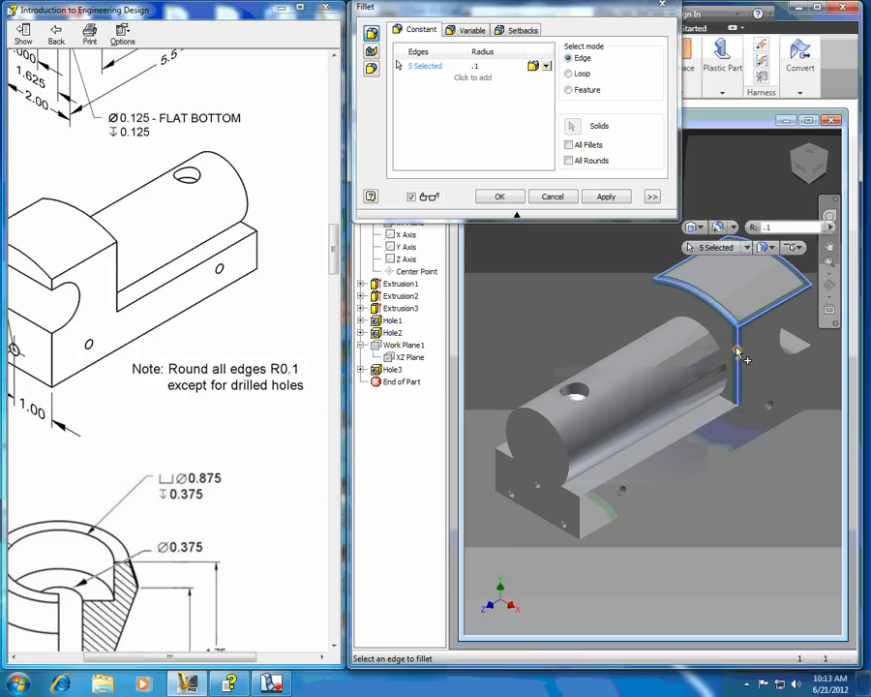
pyautogui.click(656, 305)
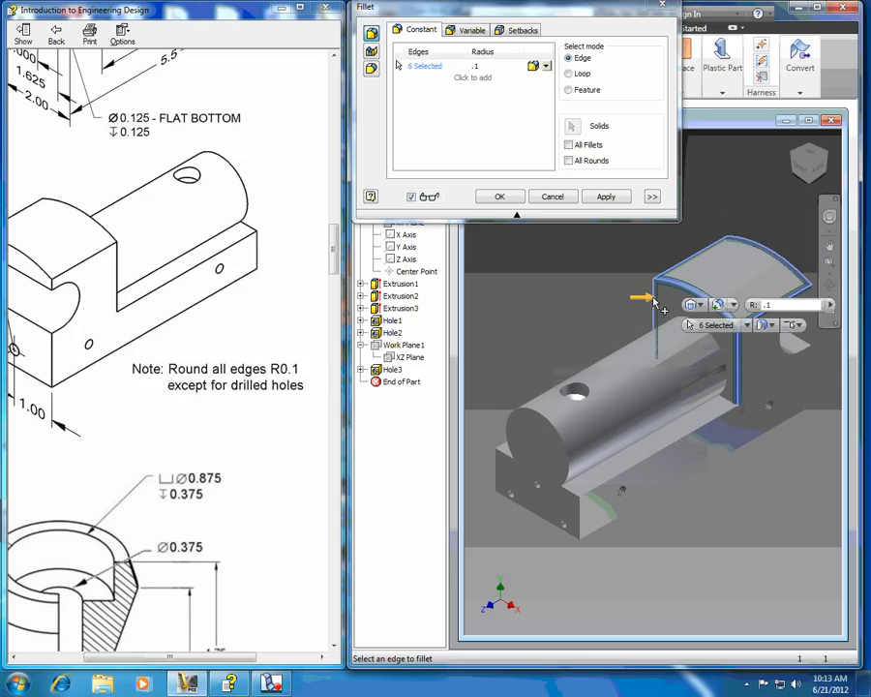
# Step: Add the base's near-side upper and lower long edges, all its front-face edges and the boiler's front circular edge to the fillet
pyautogui.click(706, 432)
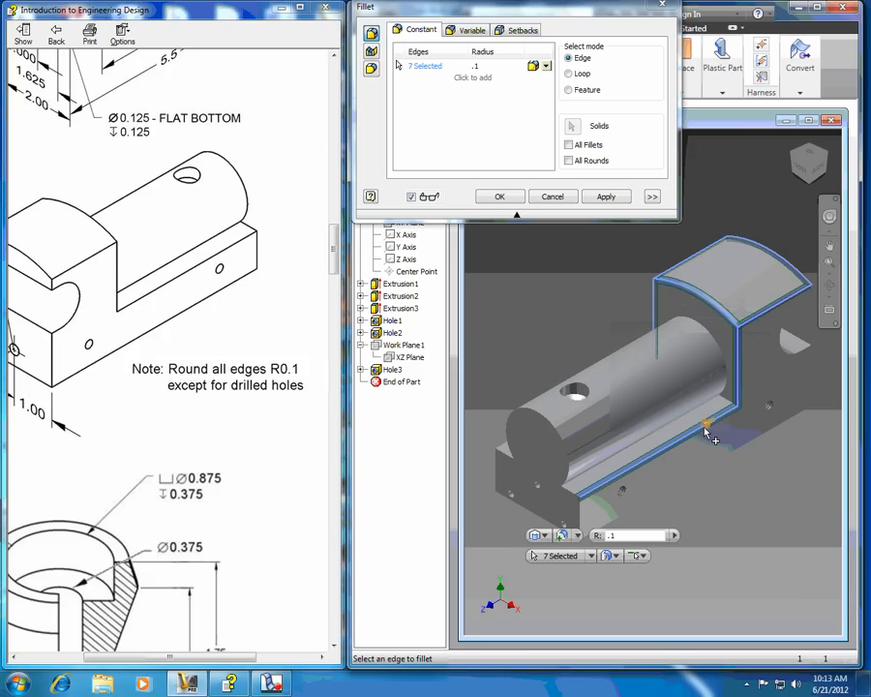
pyautogui.click(578, 508)
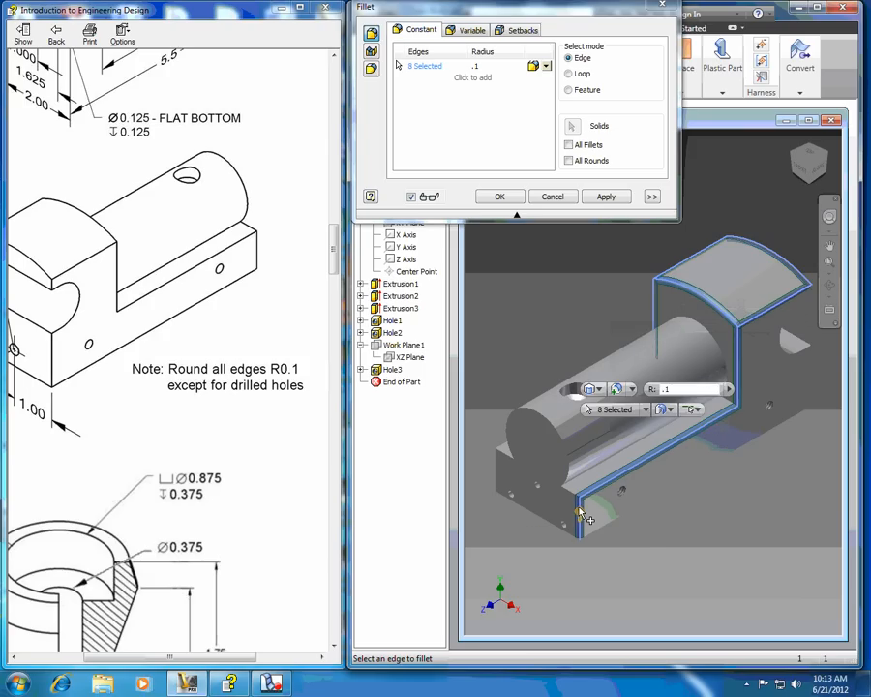
pyautogui.click(575, 505)
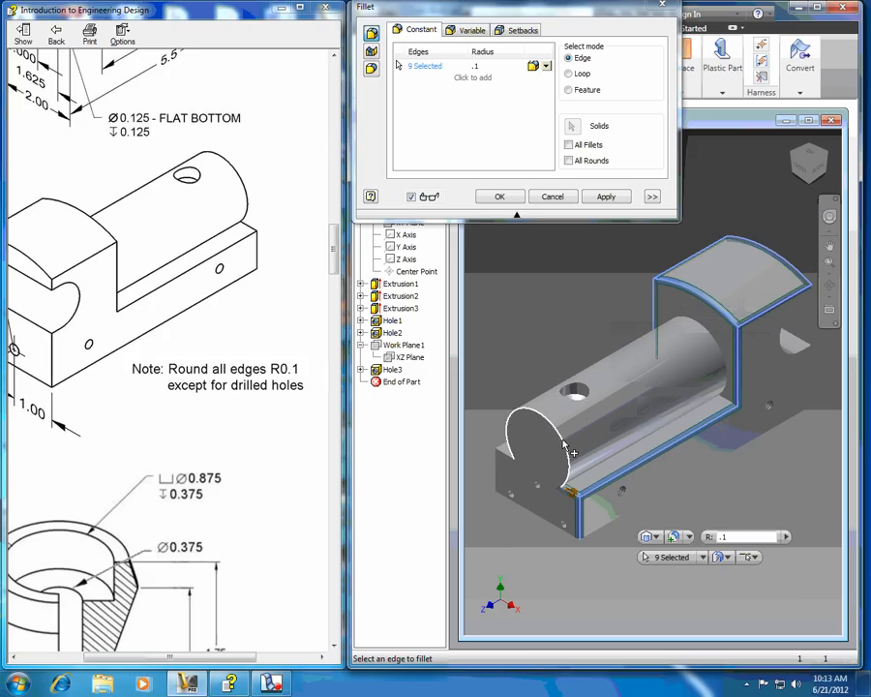
pyautogui.click(563, 443)
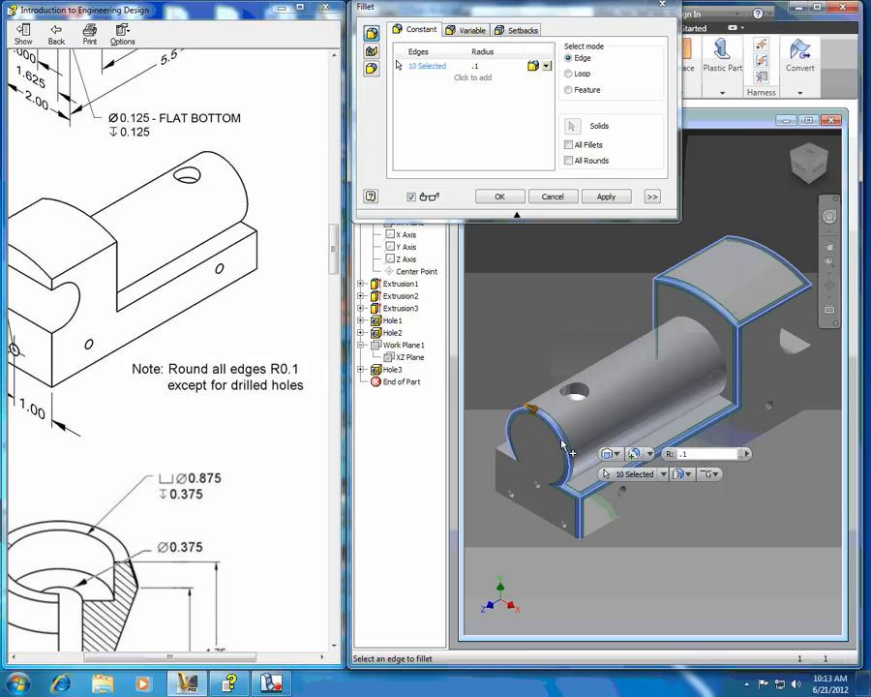
pyautogui.click(498, 463)
pyautogui.click(496, 467)
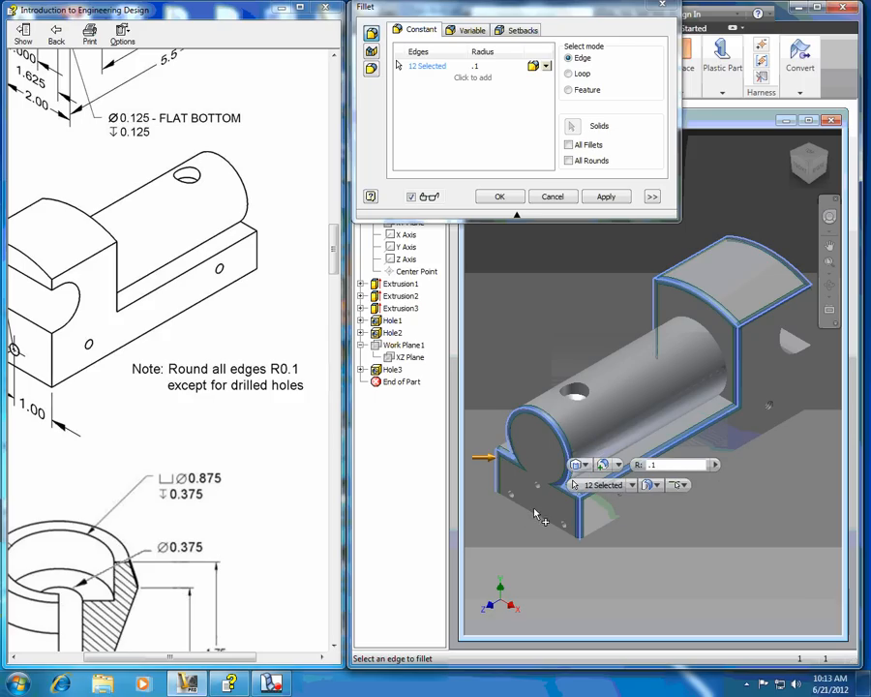
pyautogui.click(533, 514)
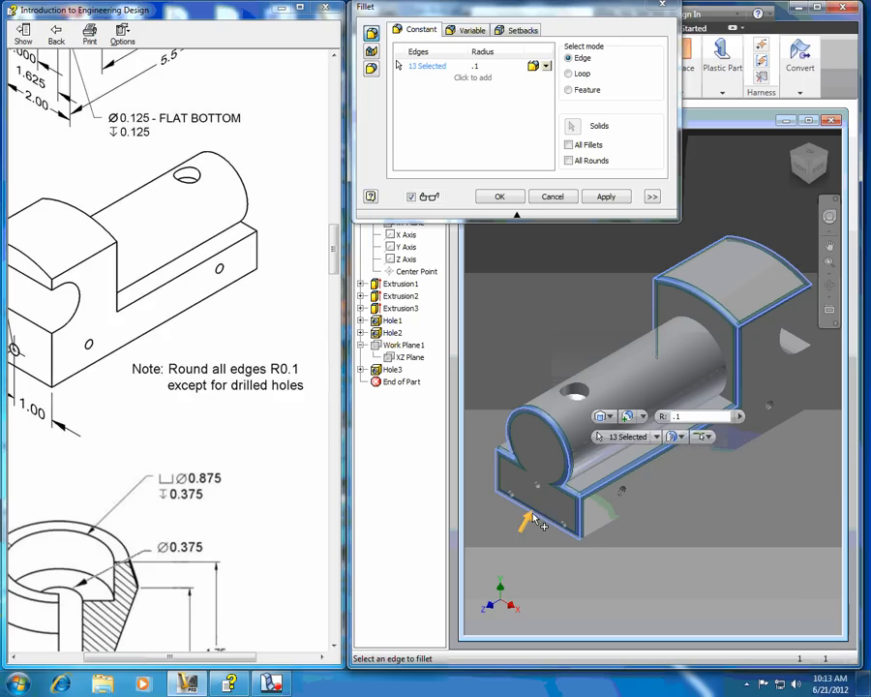
pyautogui.click(636, 516)
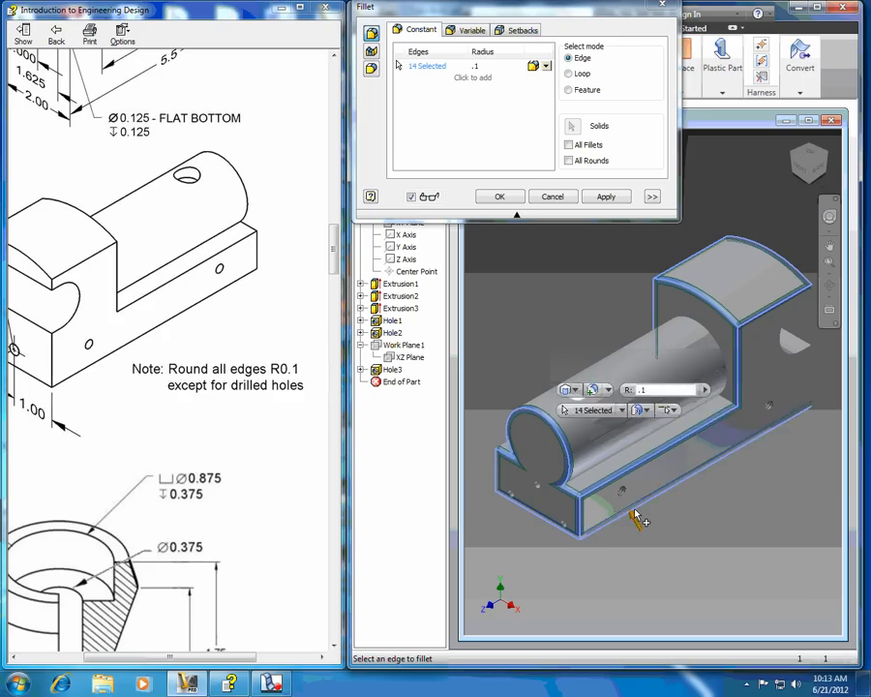
# Step: Add the near-side rear vertical edges below and above the cab cutout and the cutout's curved edge to the fillet
pyautogui.click(813, 383)
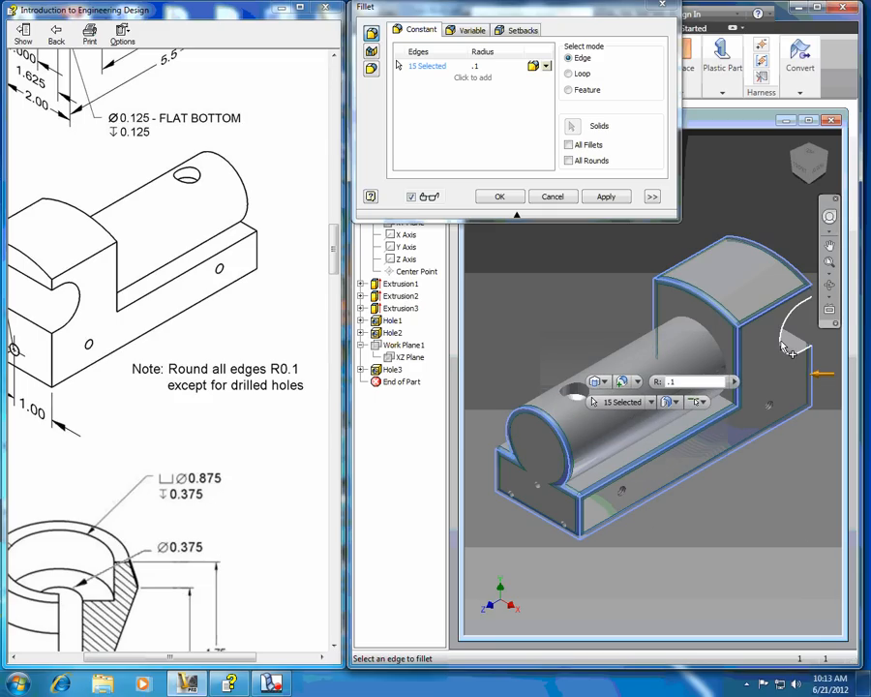
pyautogui.click(786, 351)
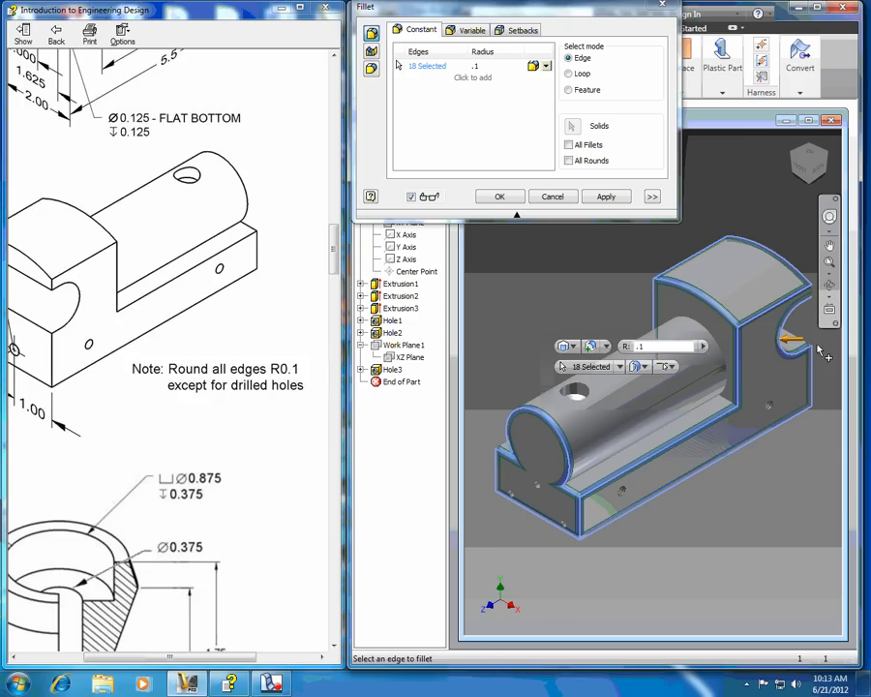
pyautogui.click(804, 346)
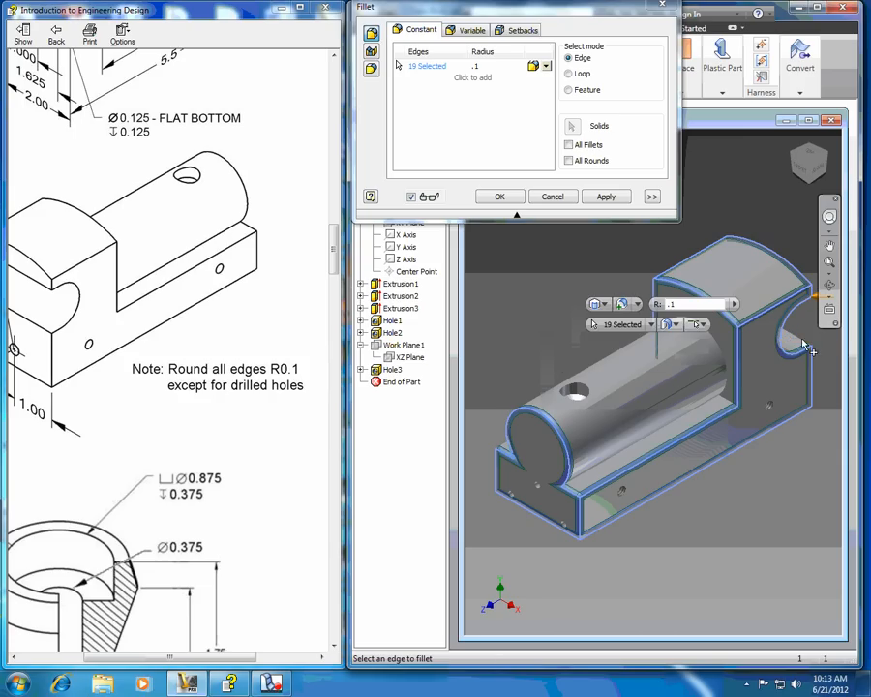
# Step: Add the lower and upper straight edges of the cutout across the cab's back face to the fillet
pyautogui.press('F4')
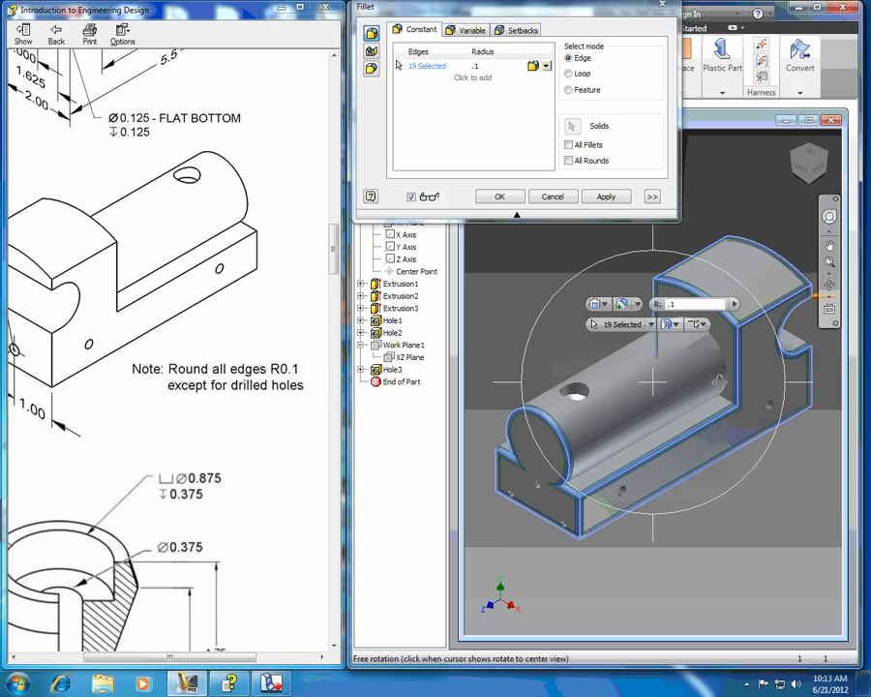
pyautogui.moveTo(686, 373); pyautogui.dragTo(504, 408)
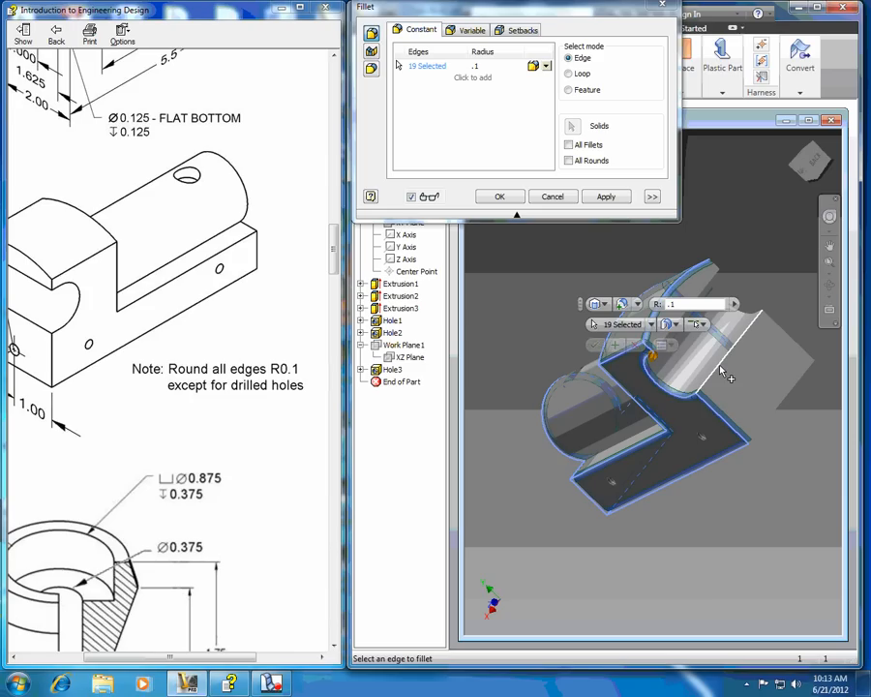
pyautogui.click(722, 372)
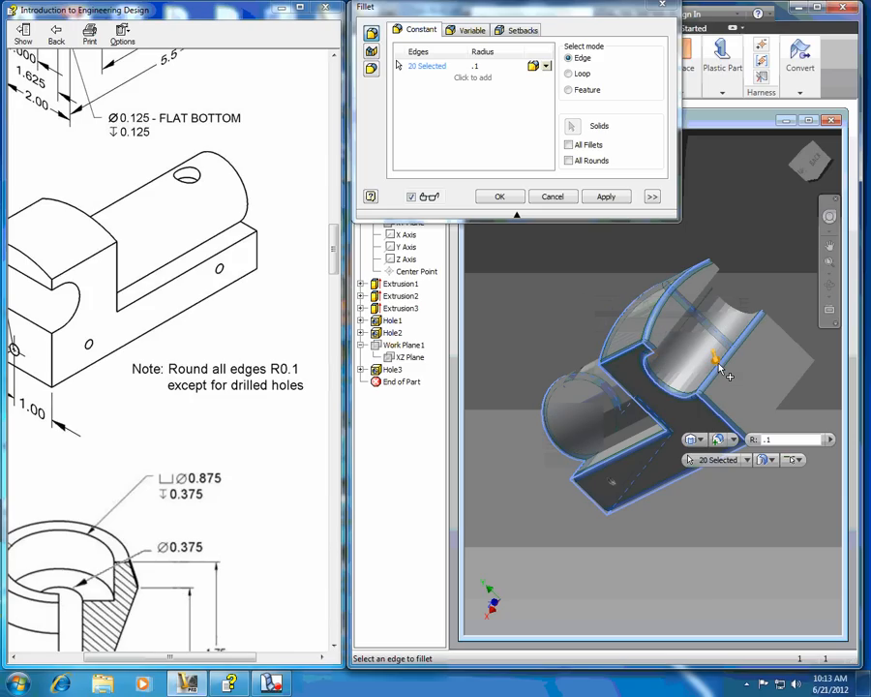
pyautogui.press('F4')
pyautogui.press('F4')
pyautogui.moveTo(589, 314); pyautogui.dragTo(652, 380)
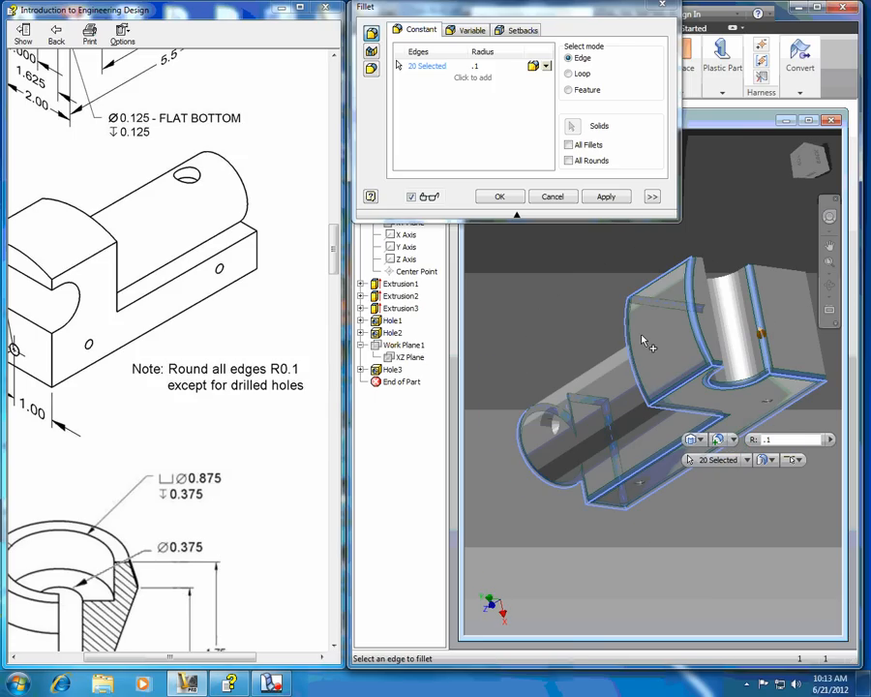
pyautogui.press('F4')
pyautogui.press('F4')
pyautogui.moveTo(646, 344)
pyautogui.mouseDown()
pyautogui.moveTo(583, 366)
pyautogui.moveTo(596, 414)
pyautogui.moveTo(648, 362)
pyautogui.mouseUp()
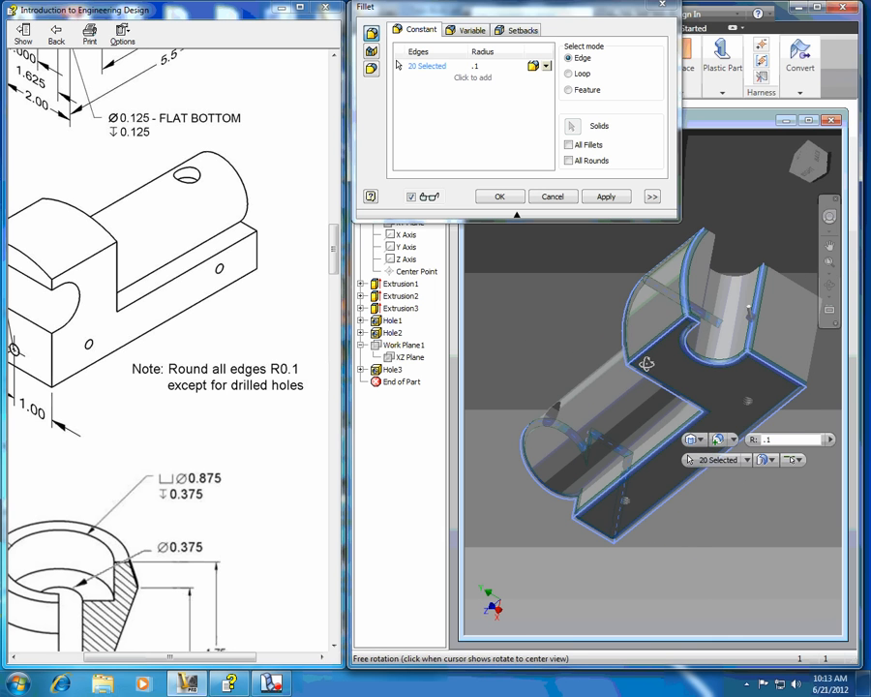
pyautogui.click(710, 291)
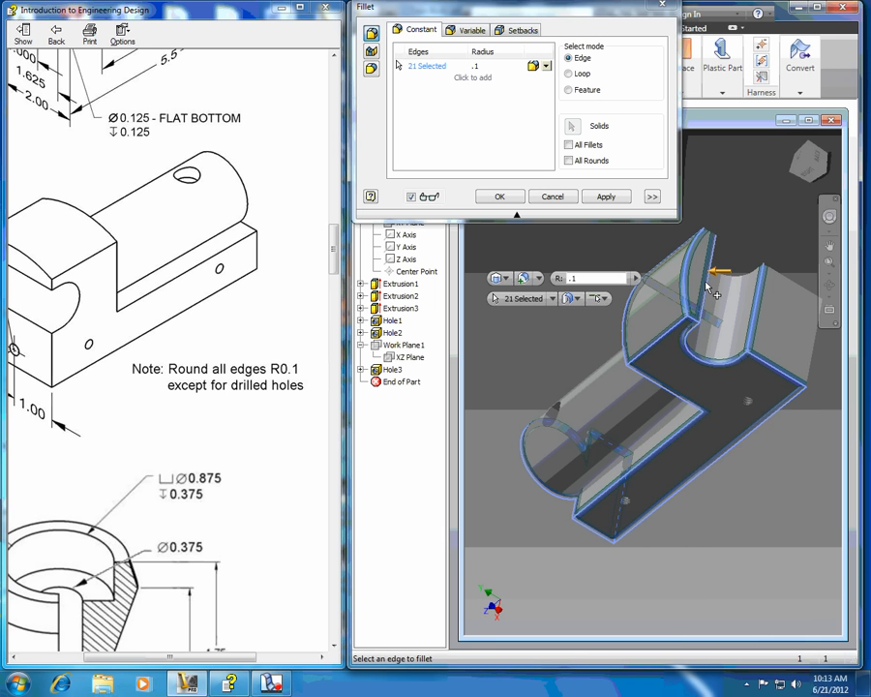
# Step: Add the far-side rear vertical edges, cutout curve, base's upper and lower long edges and the bottom rear edge to the fillet
pyautogui.press('F4')
pyautogui.moveTo(691, 390); pyautogui.dragTo(623, 387)
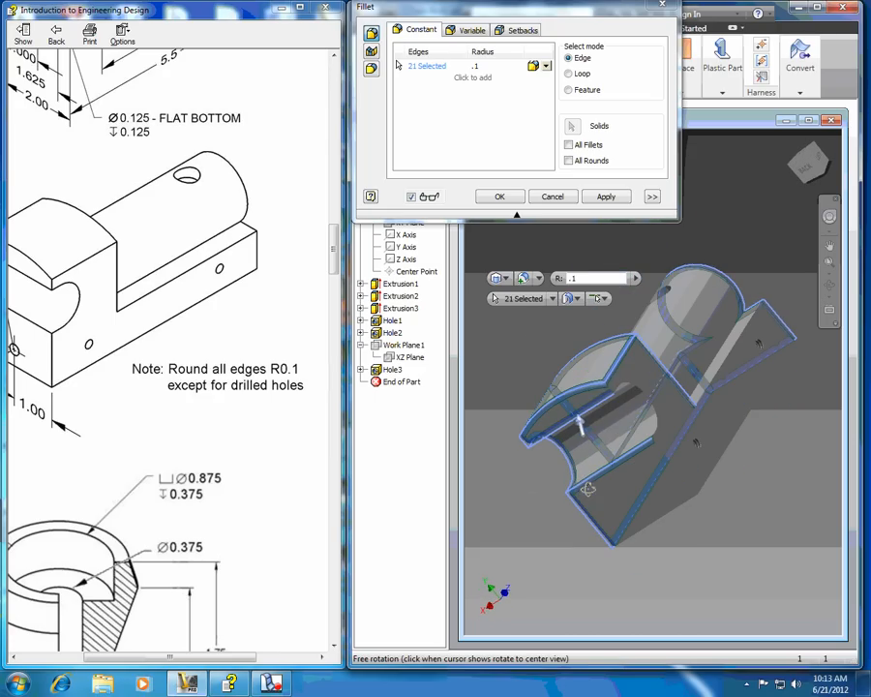
pyautogui.click(610, 392)
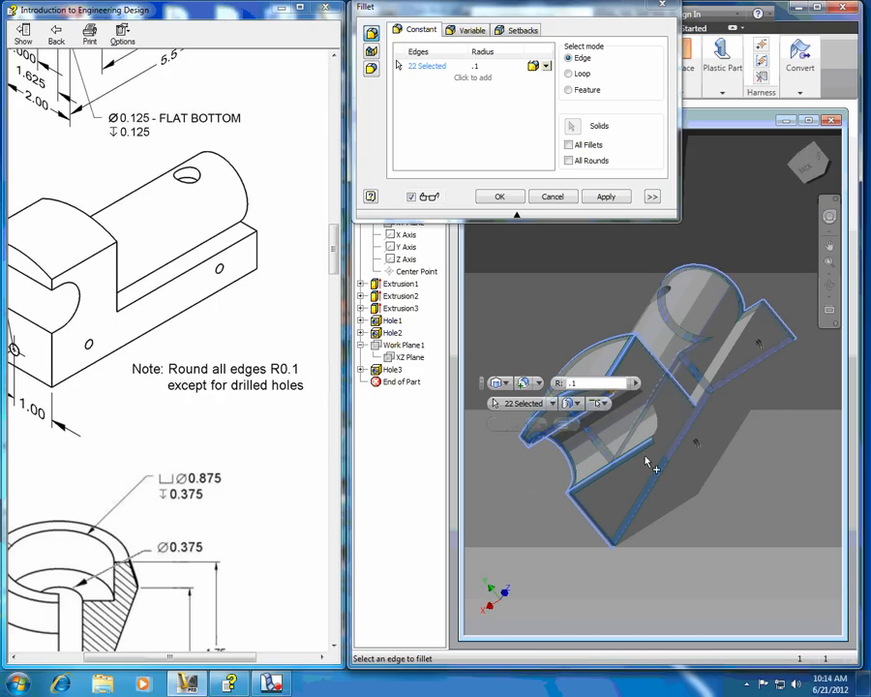
pyautogui.click(677, 469)
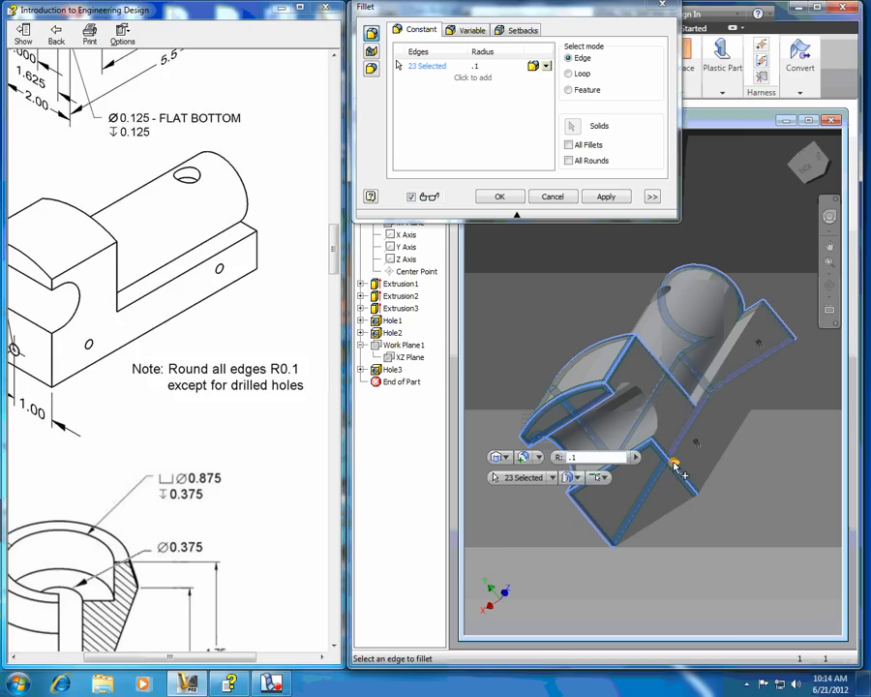
pyautogui.click(639, 395)
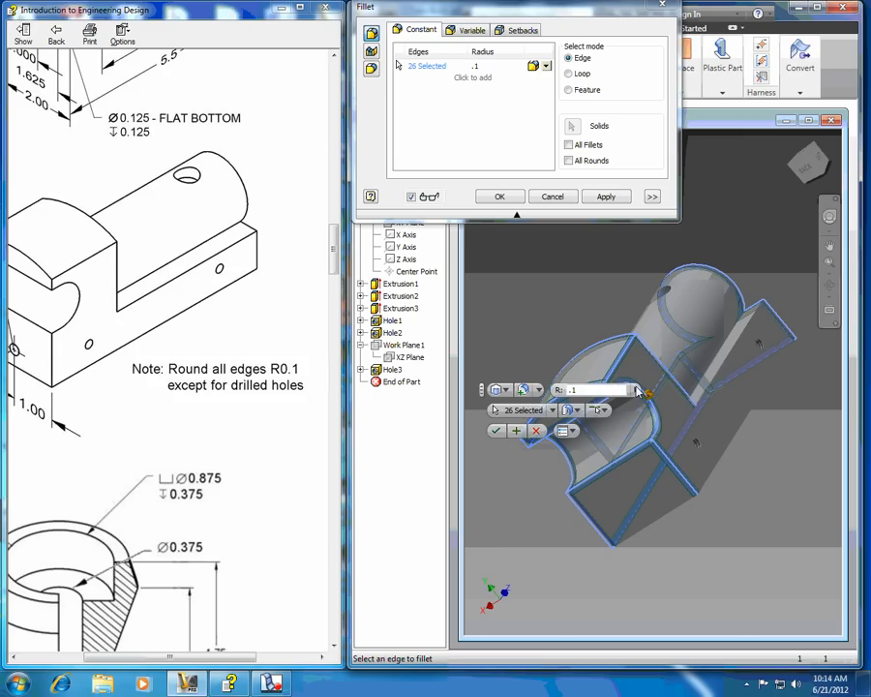
pyautogui.click(733, 458)
pyautogui.click(675, 512)
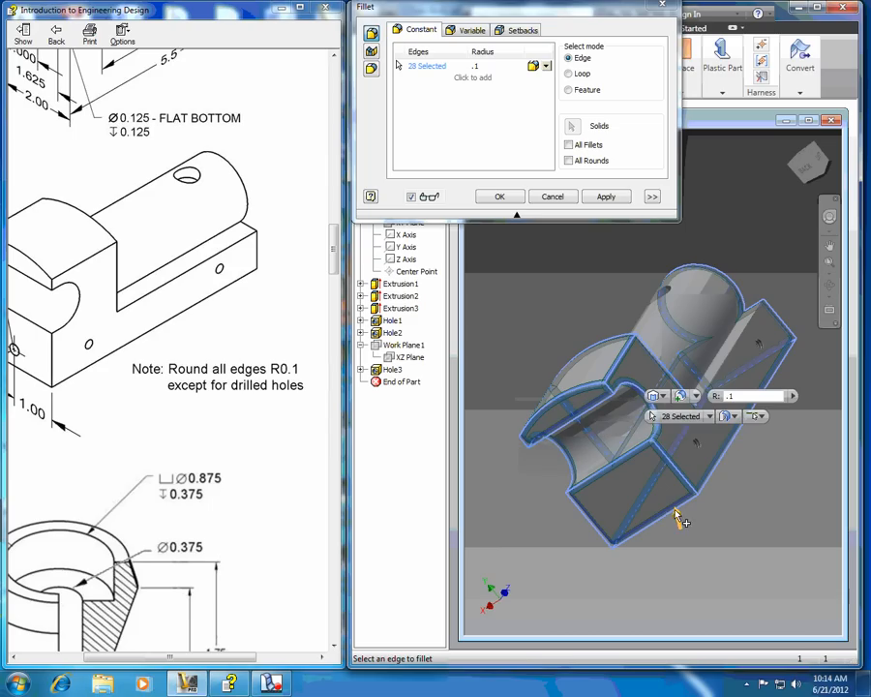
pyautogui.click(735, 356)
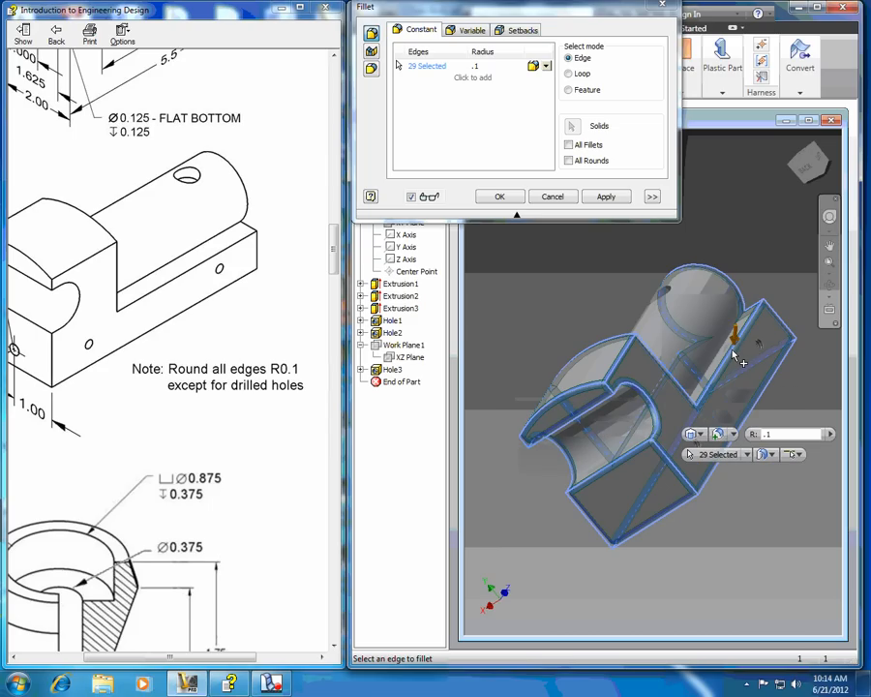
# Step: Check the selected edges from all sides of the train body and apply the .1 in fillet
pyautogui.press('F4')
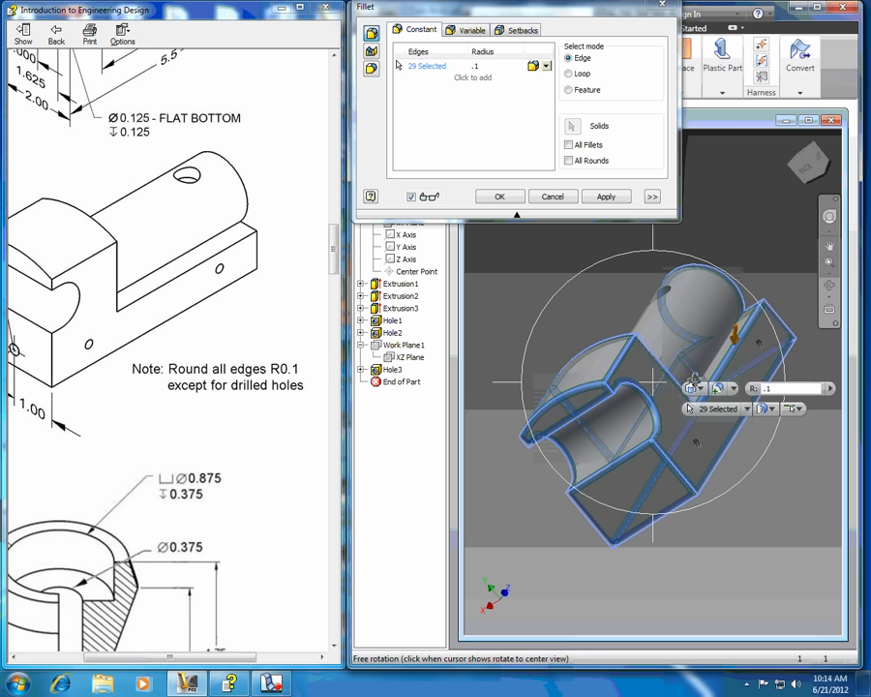
pyautogui.press('F4')
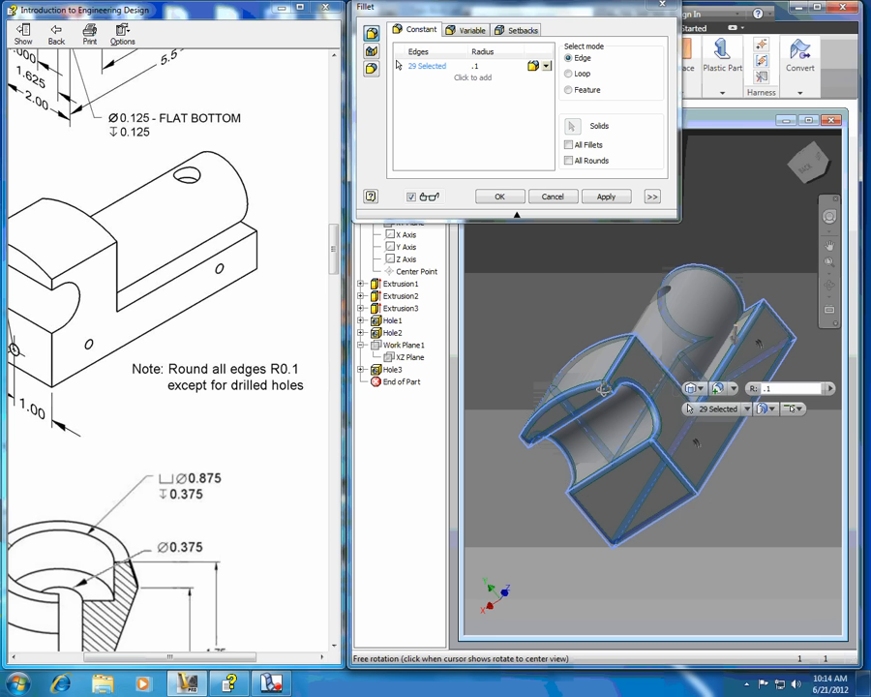
pyautogui.moveTo(666, 424); pyautogui.dragTo(557, 382)
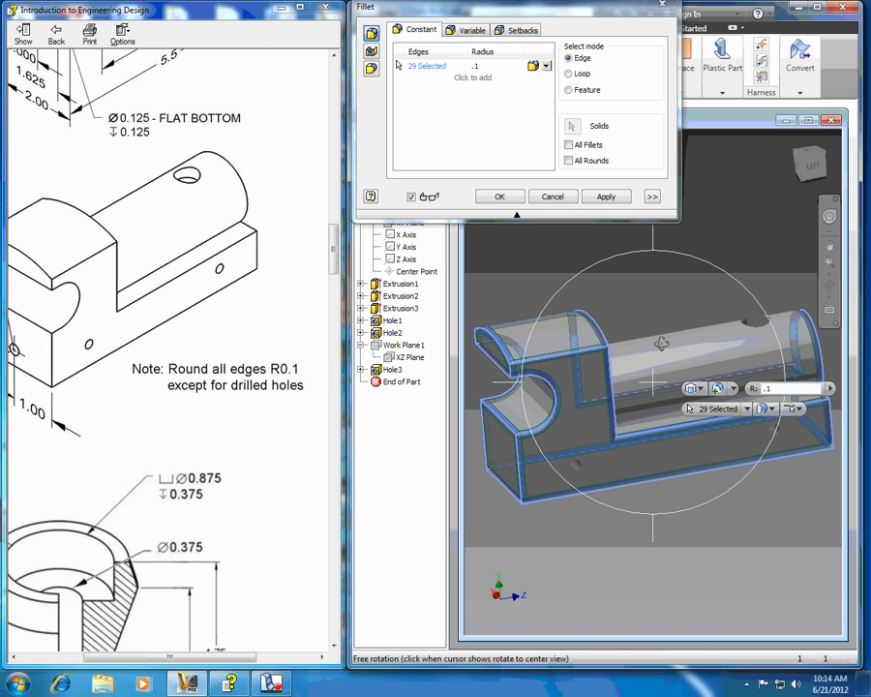
pyautogui.moveTo(662, 343); pyautogui.dragTo(677, 466)
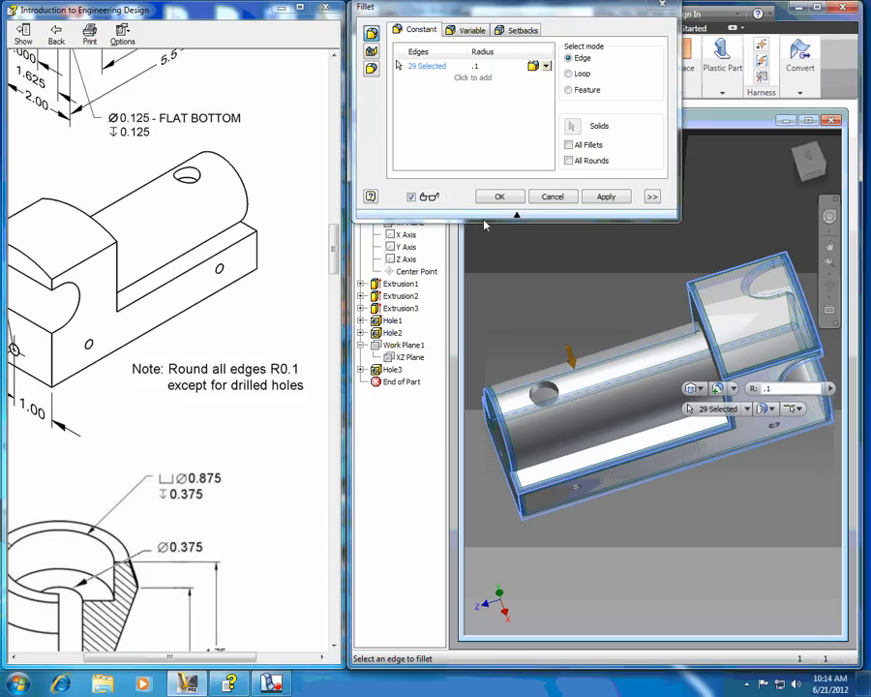
pyautogui.press('F4')
pyautogui.moveTo(601, 419); pyautogui.dragTo(731, 475)
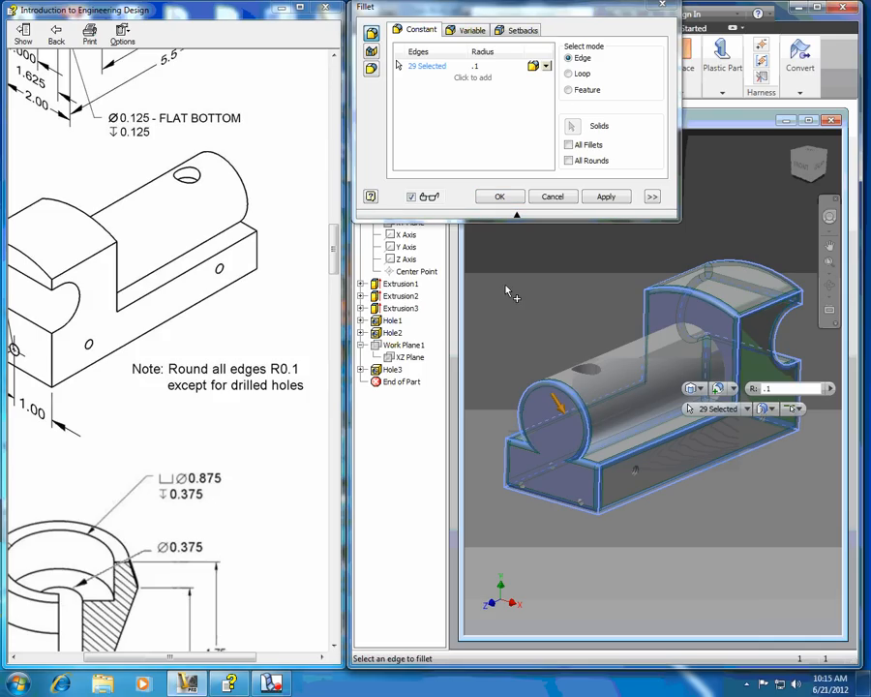
pyautogui.click(608, 197)
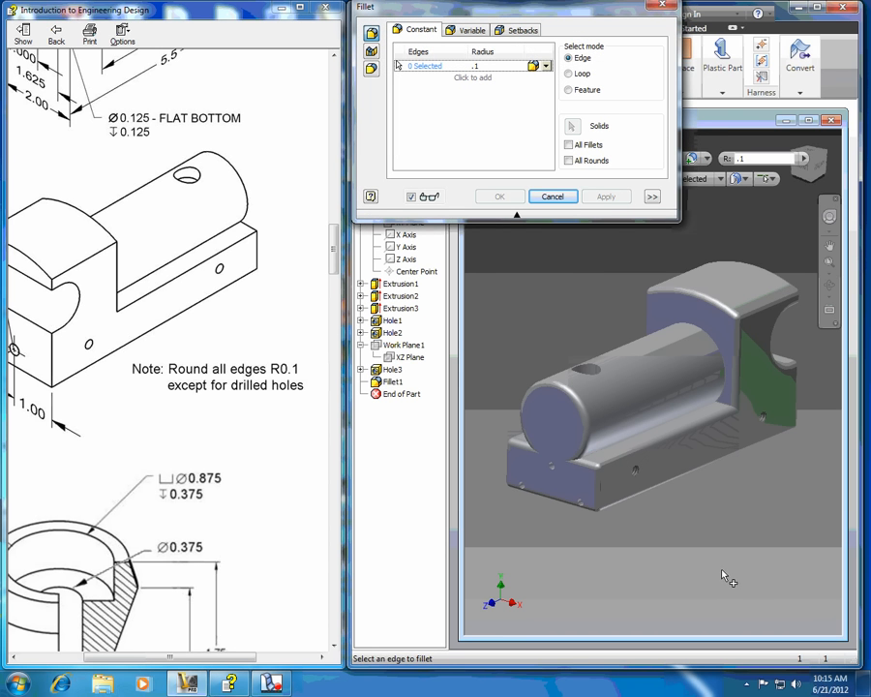
# Step: Select the near-side inside edges for the .1 in fillet: boiler to base, cab to base, and the arc where the boiler meets the cab
pyautogui.press('F4')
pyautogui.moveTo(665, 455); pyautogui.dragTo(632, 544)
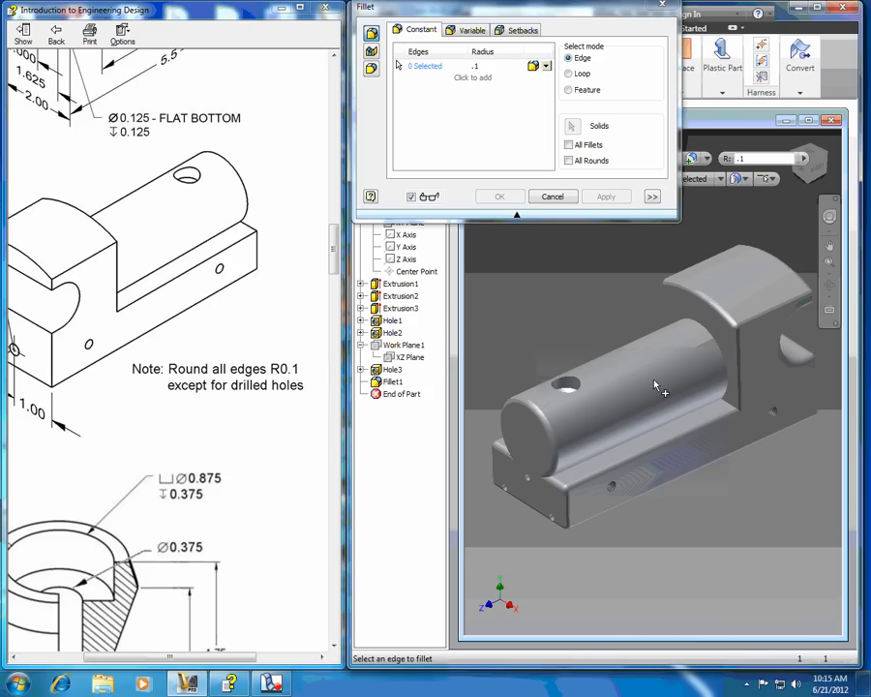
pyautogui.click(683, 428)
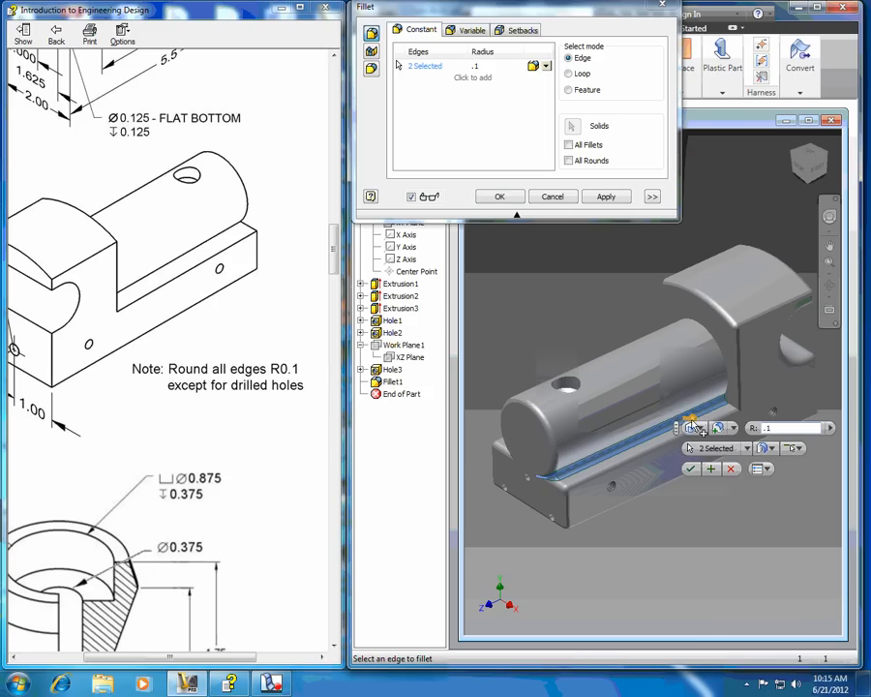
pyautogui.click(739, 412)
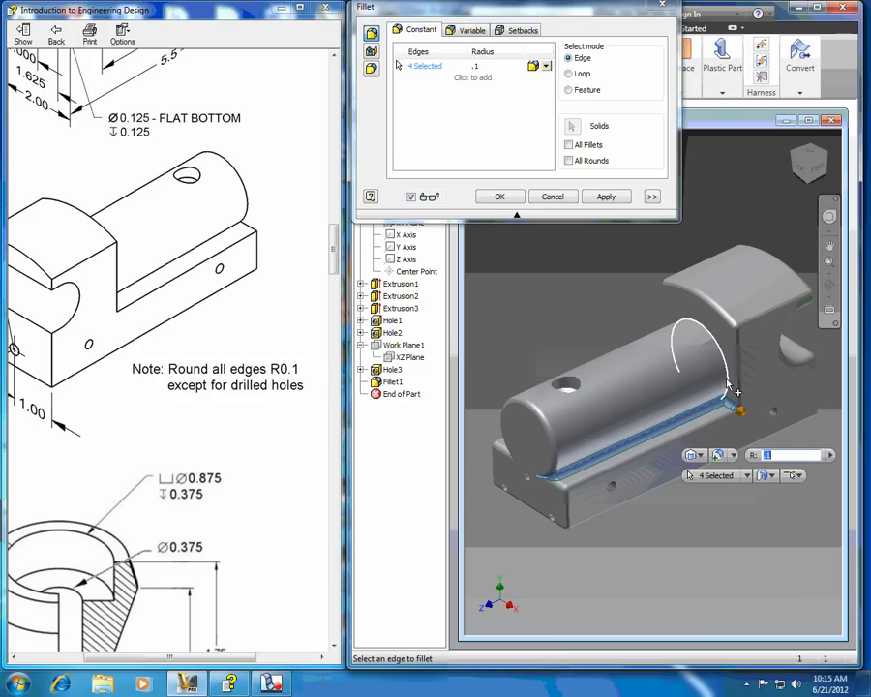
pyautogui.click(734, 390)
# Step: Add the far-side inside edges where the cab and the boiler meet the base to the fillet
pyautogui.press('F4')
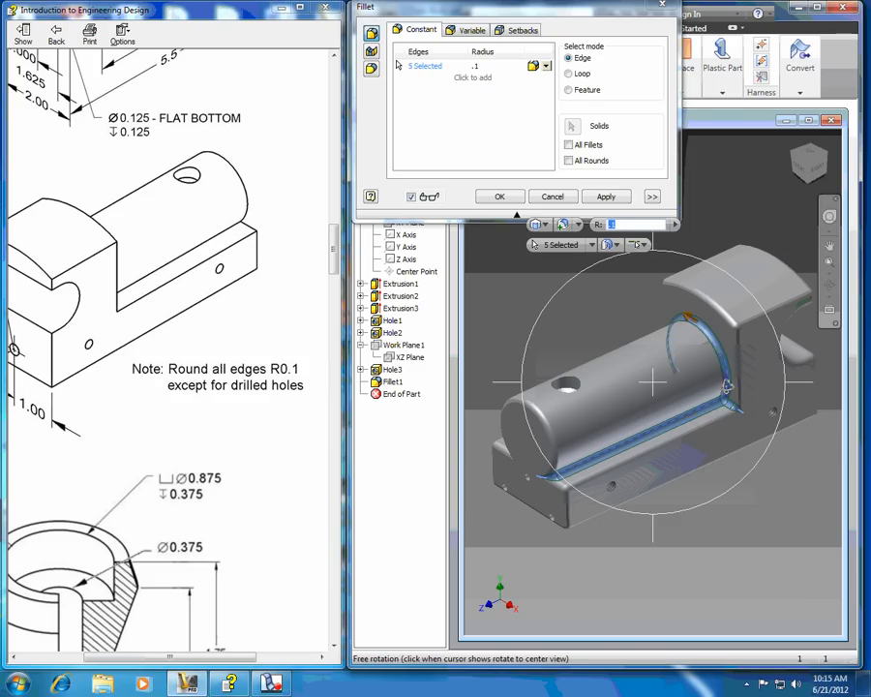
pyautogui.moveTo(608, 369); pyautogui.dragTo(834, 405)
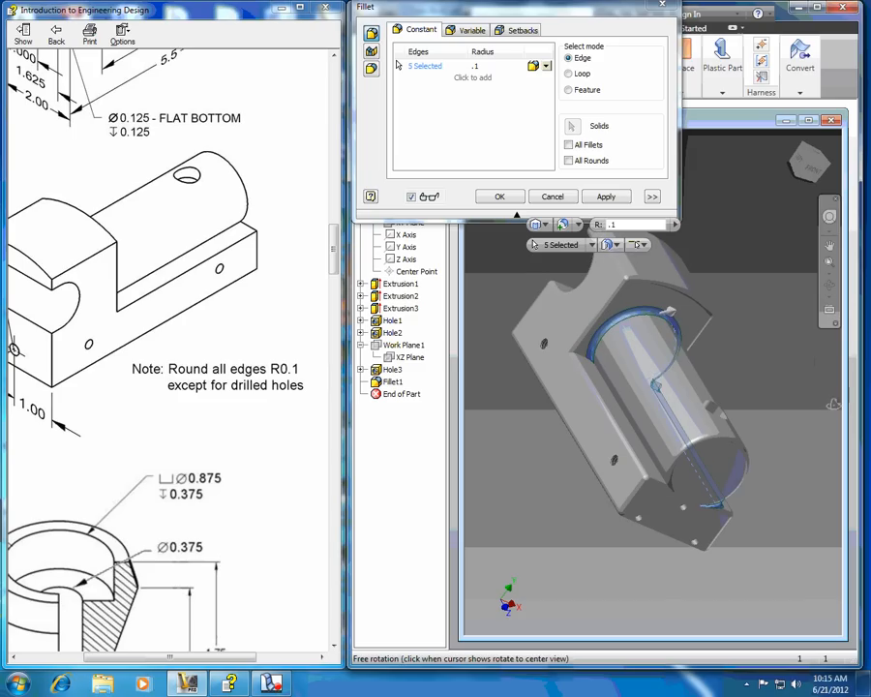
pyautogui.click(587, 362)
pyautogui.click(607, 386)
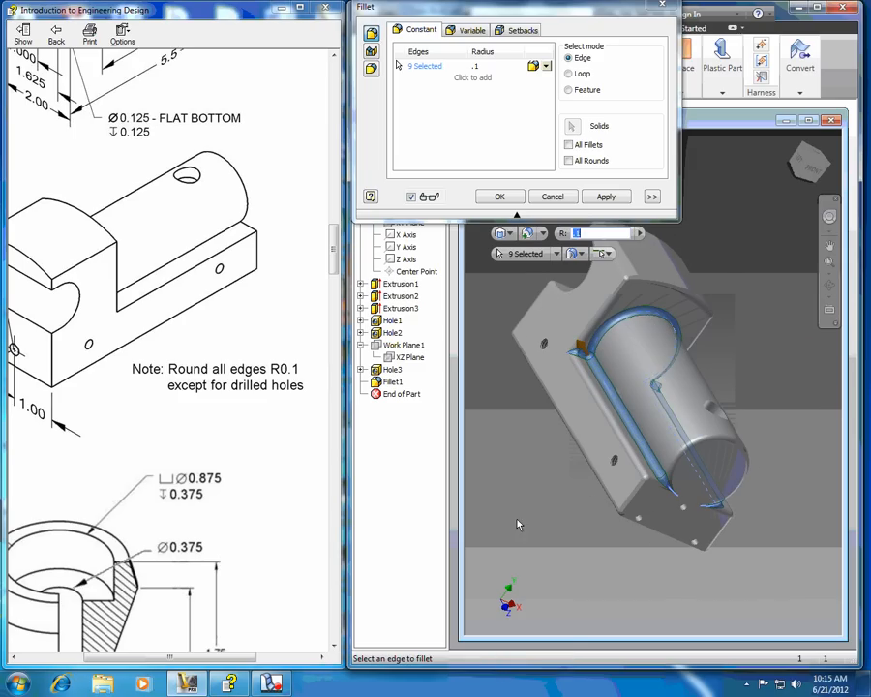
# Step: Check the selected inside edges from below and both sides of the train body and apply the .1 in fillet
pyautogui.press('F4')
pyautogui.moveTo(711, 363); pyautogui.dragTo(697, 284)
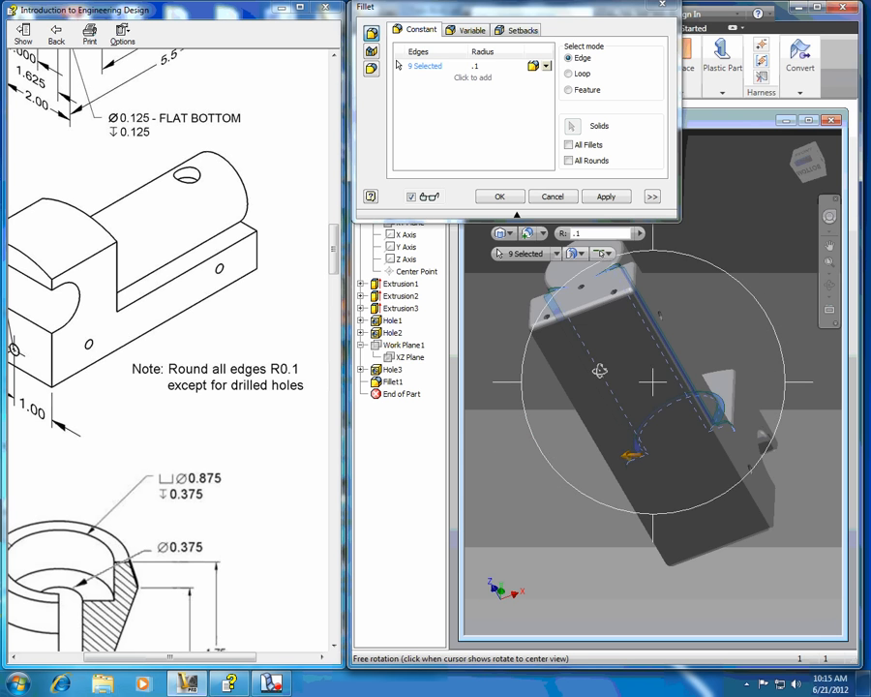
pyautogui.moveTo(596, 372); pyautogui.dragTo(719, 366)
pyautogui.moveTo(658, 422); pyautogui.dragTo(767, 293)
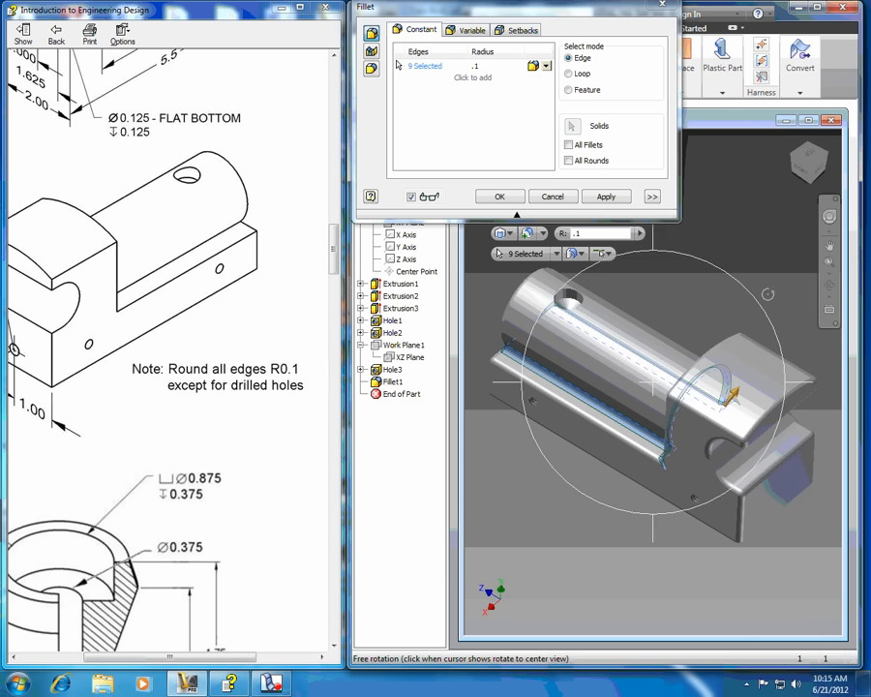
pyautogui.moveTo(630, 459); pyautogui.dragTo(773, 396)
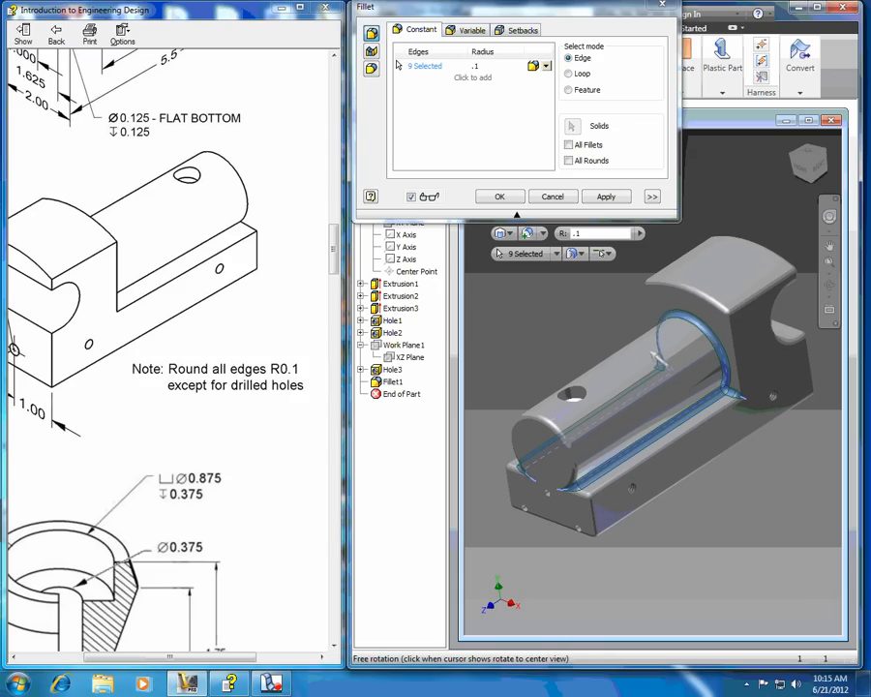
pyautogui.click(500, 198)
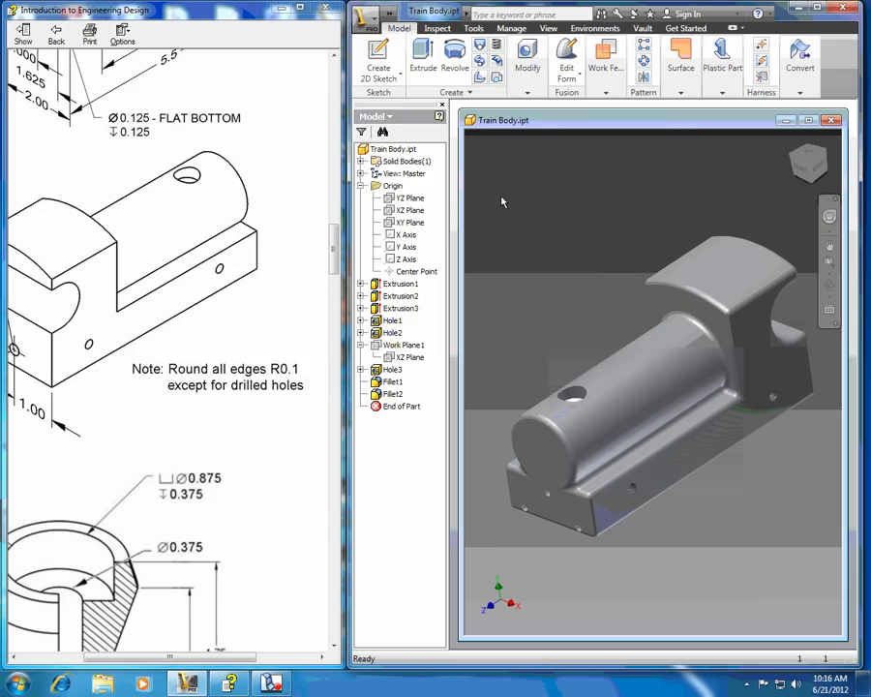
# Step: Return the train body to its isometric home view and maximize the program window
pyautogui.click(791, 139)
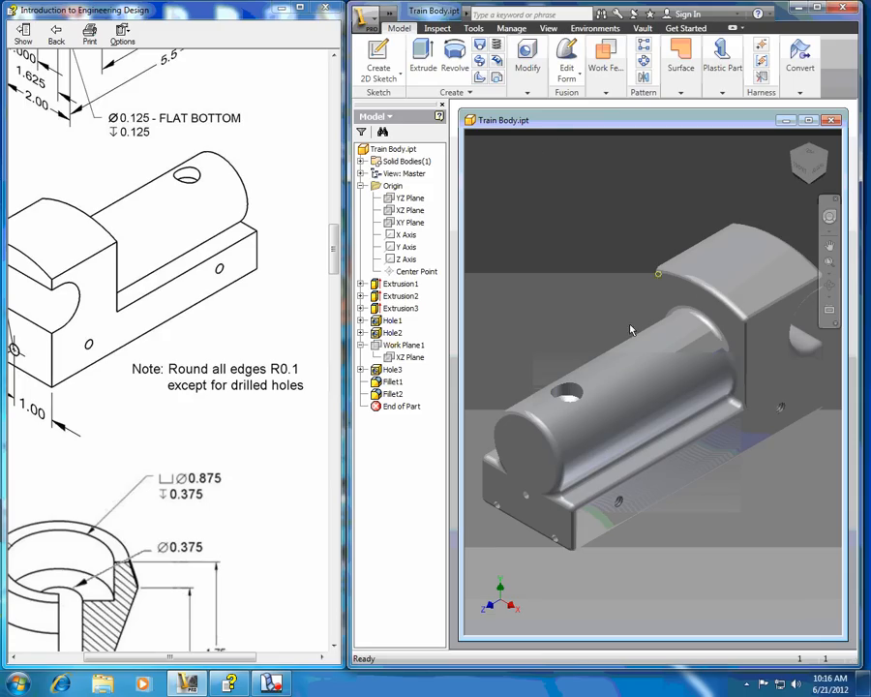
pyautogui.click(772, 355)
pyautogui.click(818, 9)
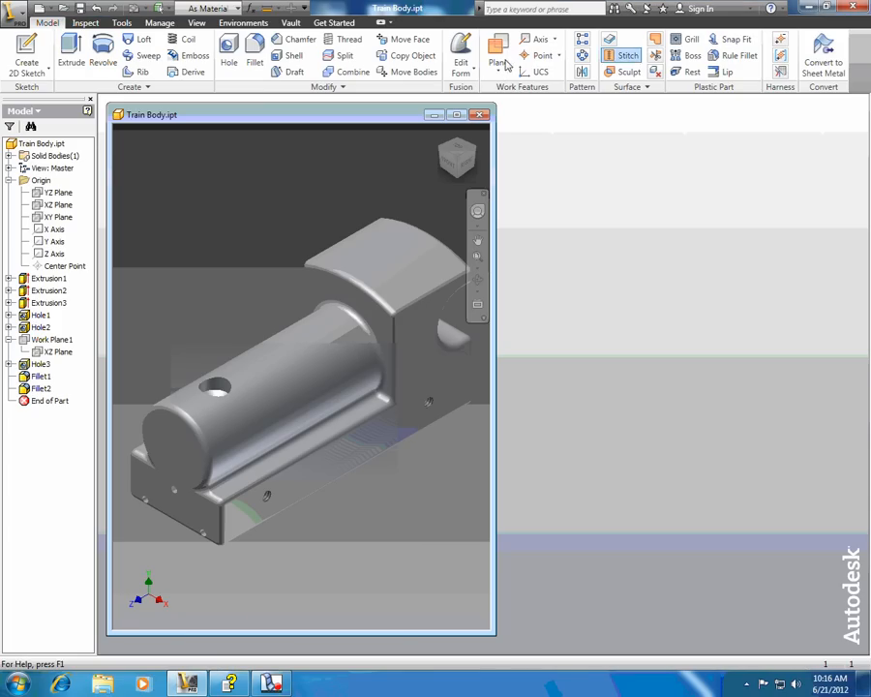
# Step: Apply the Wood (Oak) color to the train body and save the part
pyautogui.click(237, 9)
pyautogui.scroll(-12, 205, 370)
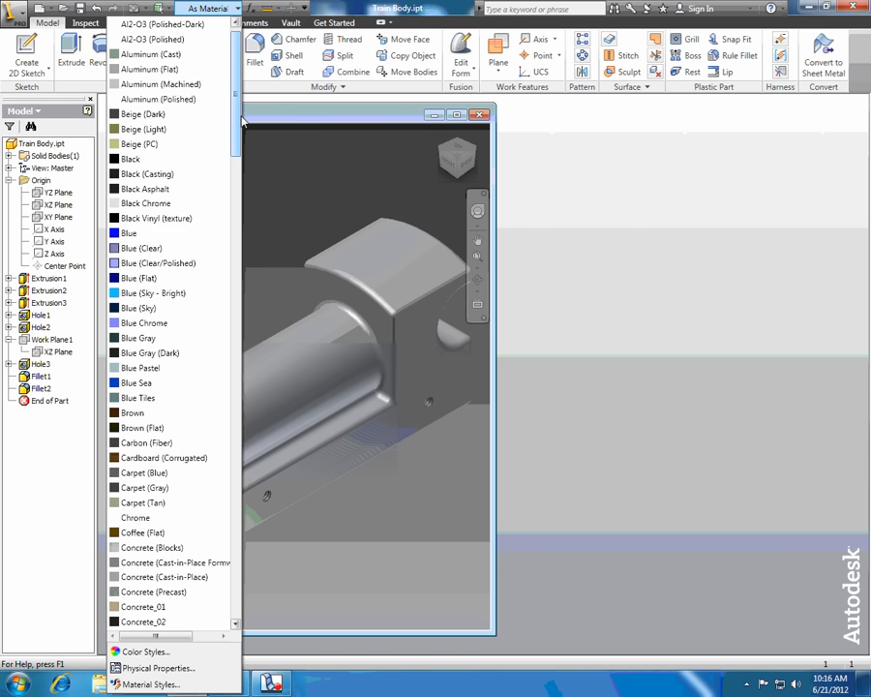
pyautogui.scroll(-20, 220, 492)
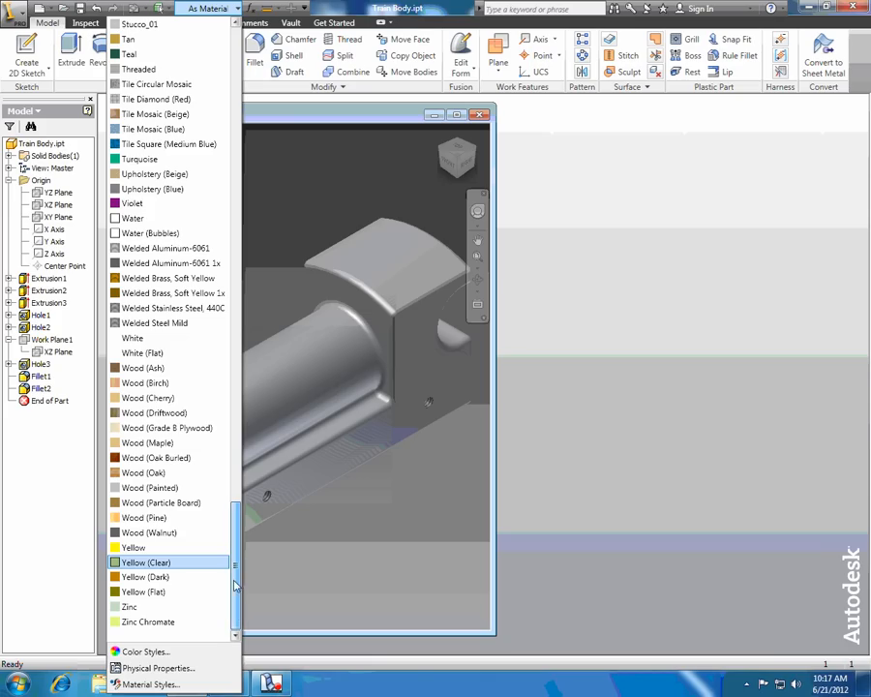
pyautogui.scroll(1, 233, 540)
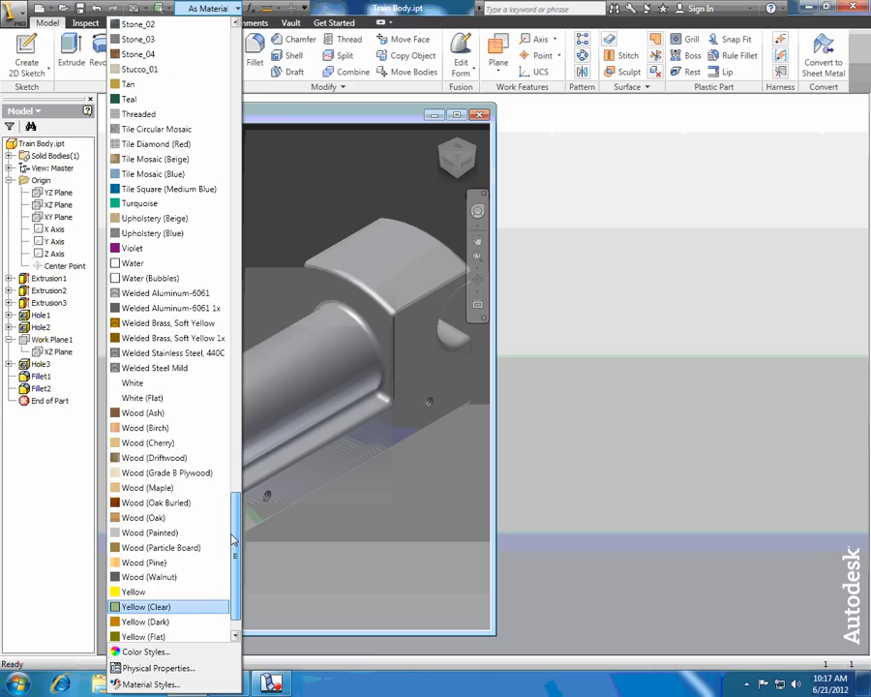
pyautogui.click(135, 518)
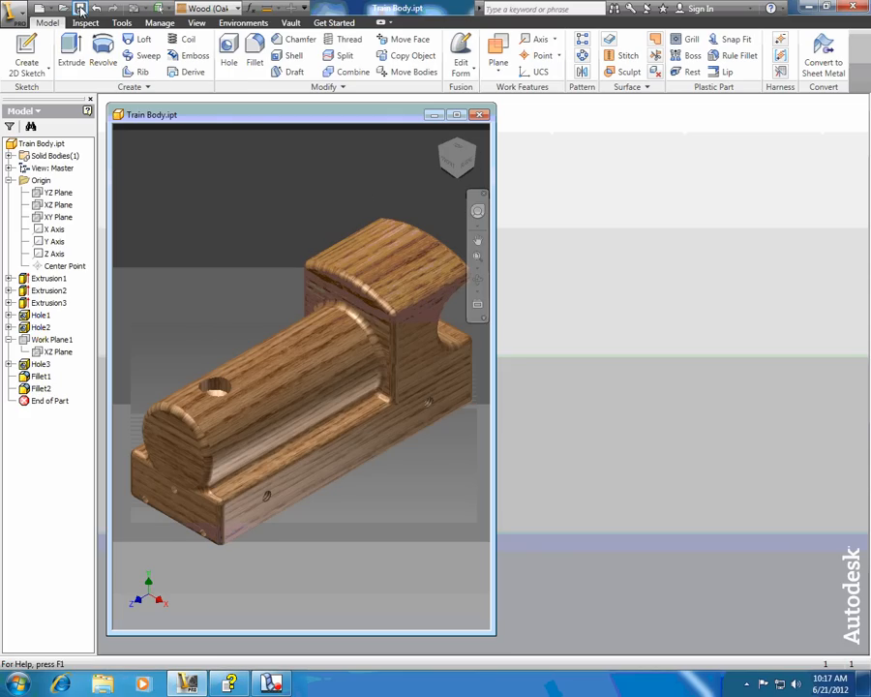
pyautogui.click(80, 8)
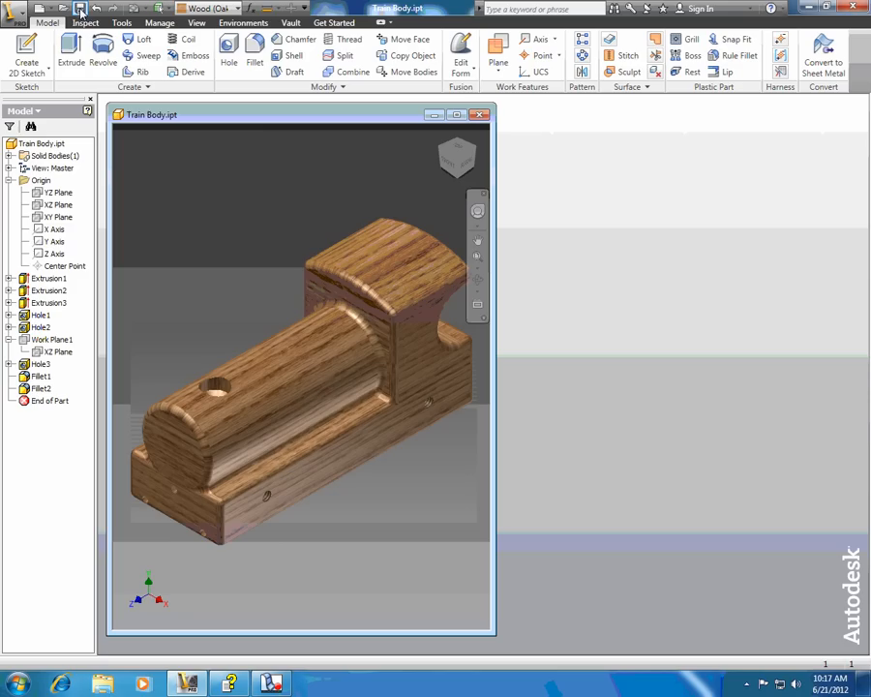